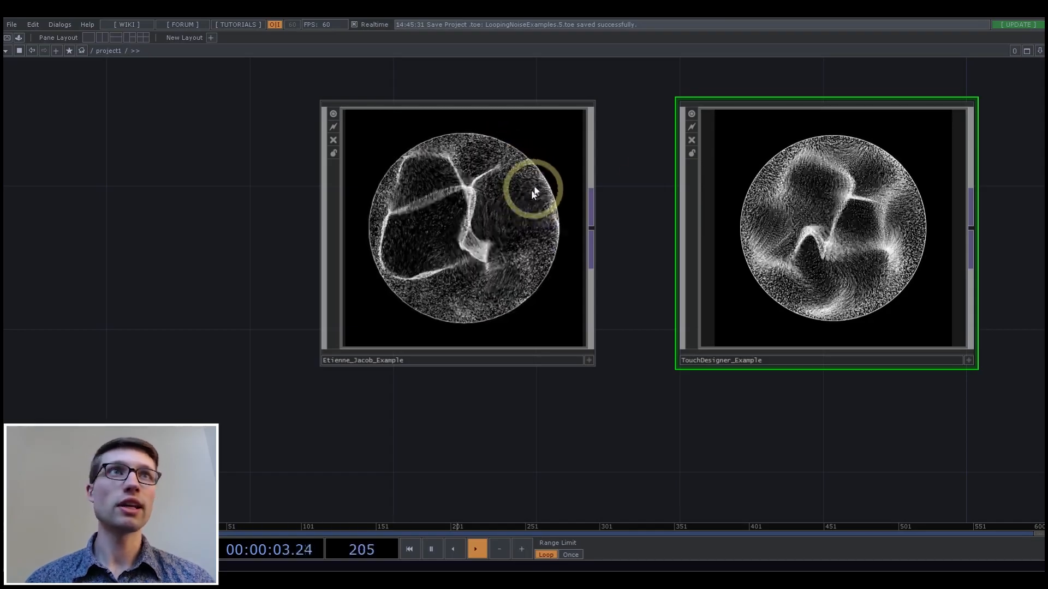
# - Examine the operator network inside the TouchDesigner_Example component and return to the project level
pyautogui.doubleClick(853, 201)
pyautogui.moveTo(652, 268); pyautogui.dragTo(704, 330)
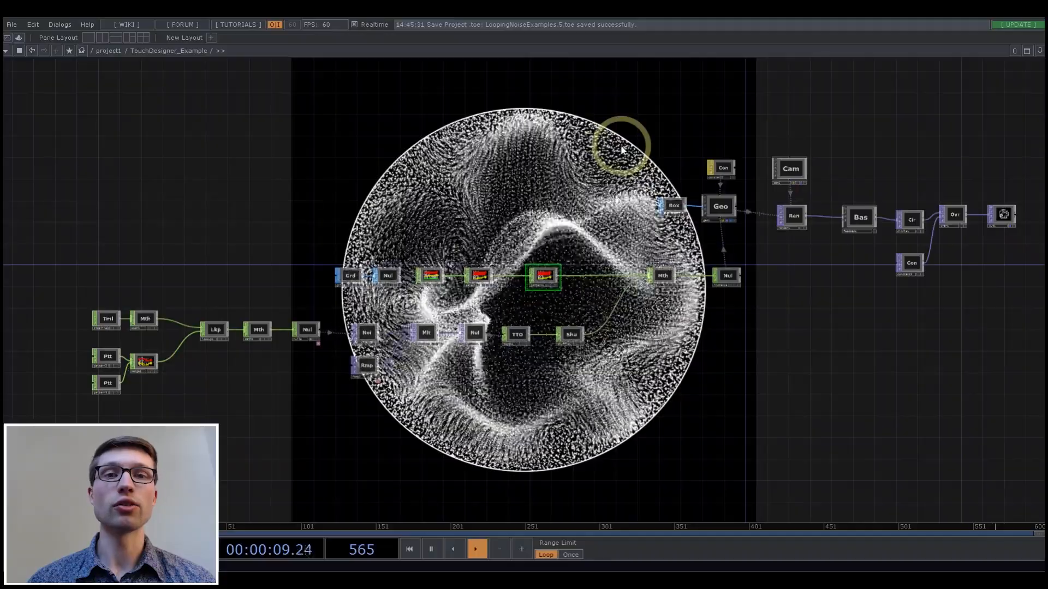
pyautogui.scroll(-5, 745, 335)
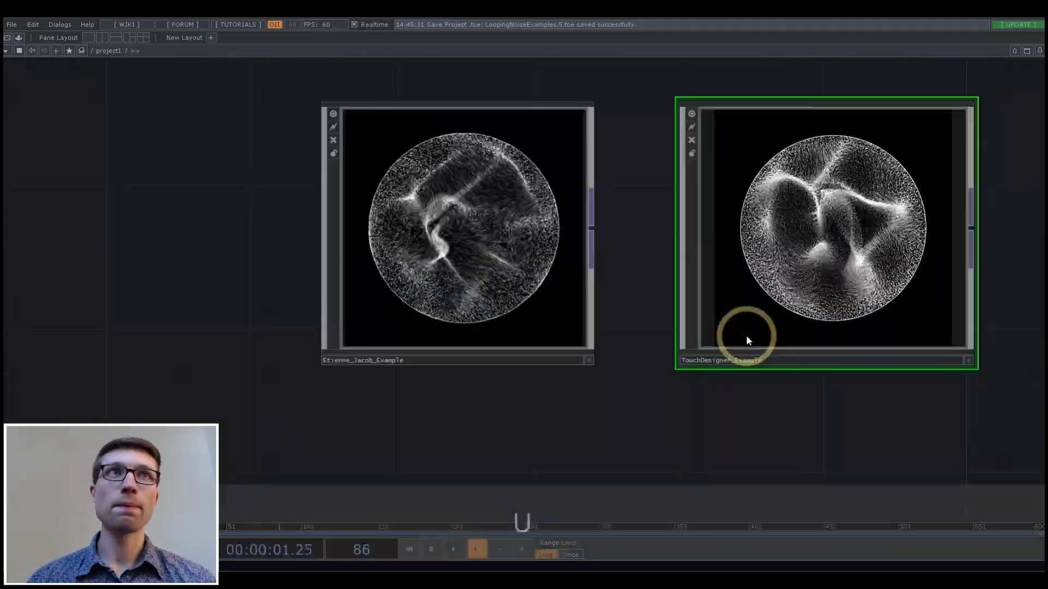
pyautogui.moveTo(784, 417); pyautogui.dragTo(713, 455)
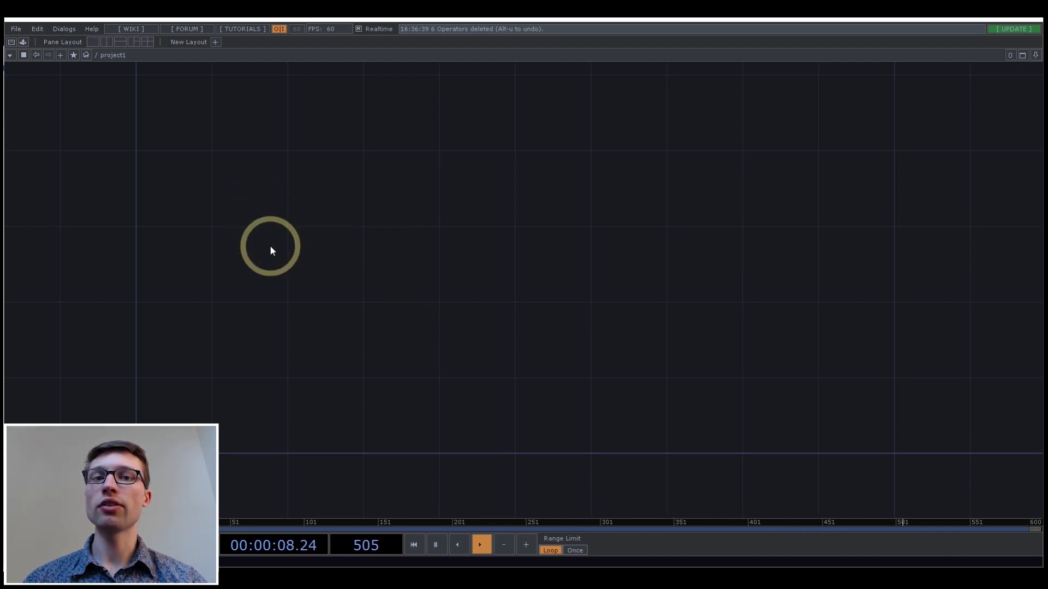
# - Add a Box SOP to the empty project network
pyautogui.click(303, 262)
pyautogui.doubleClick(304, 266)
pyautogui.click(226, 142)
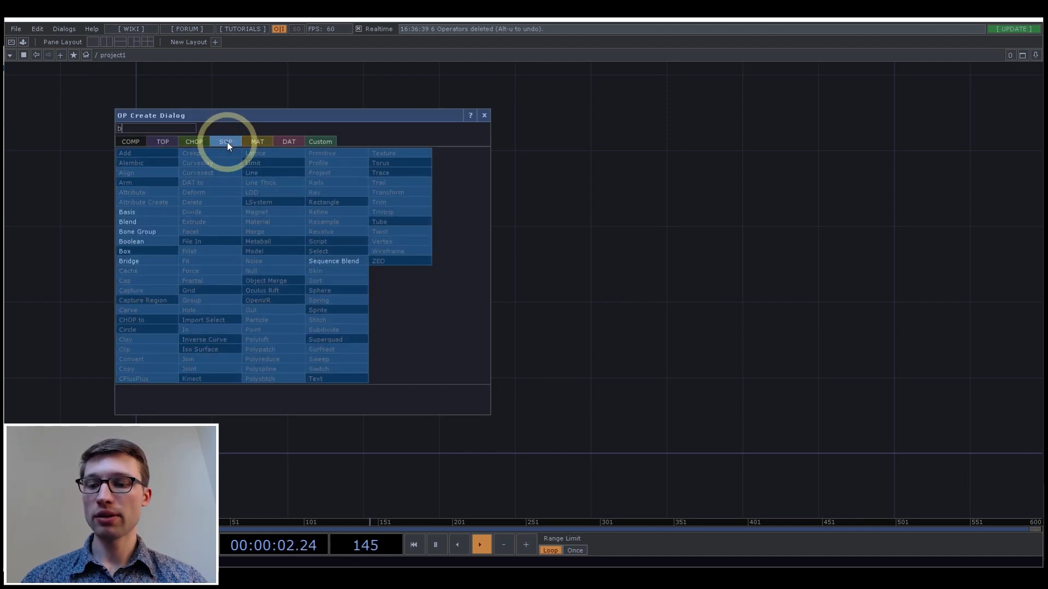
pyautogui.click(166, 252)
pyautogui.click(414, 293)
pyautogui.scroll(5, 414, 292)
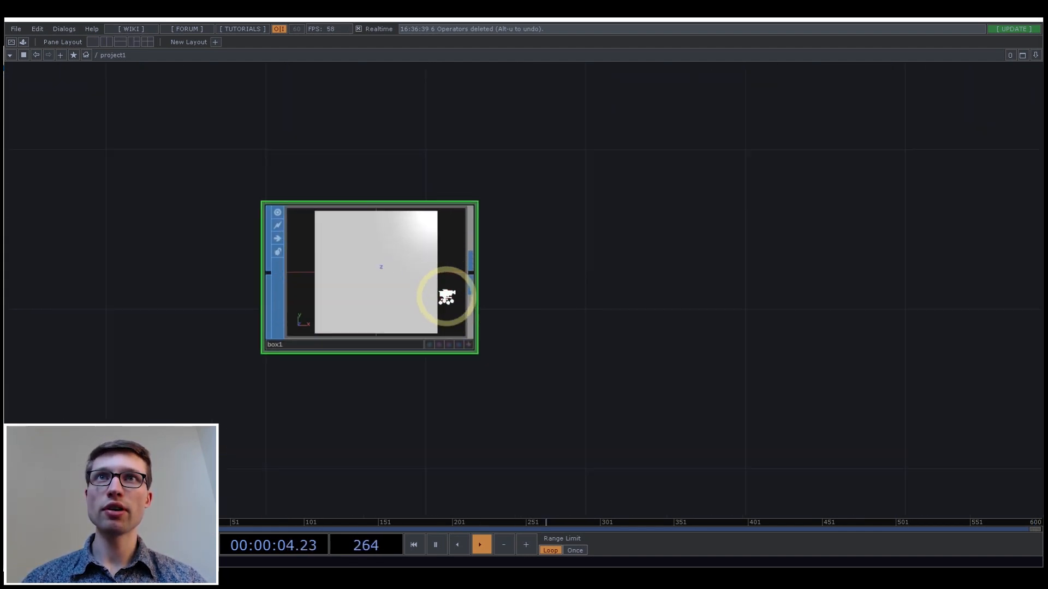
# - Set the box's size to .009 on all three axes
pyautogui.press('p')
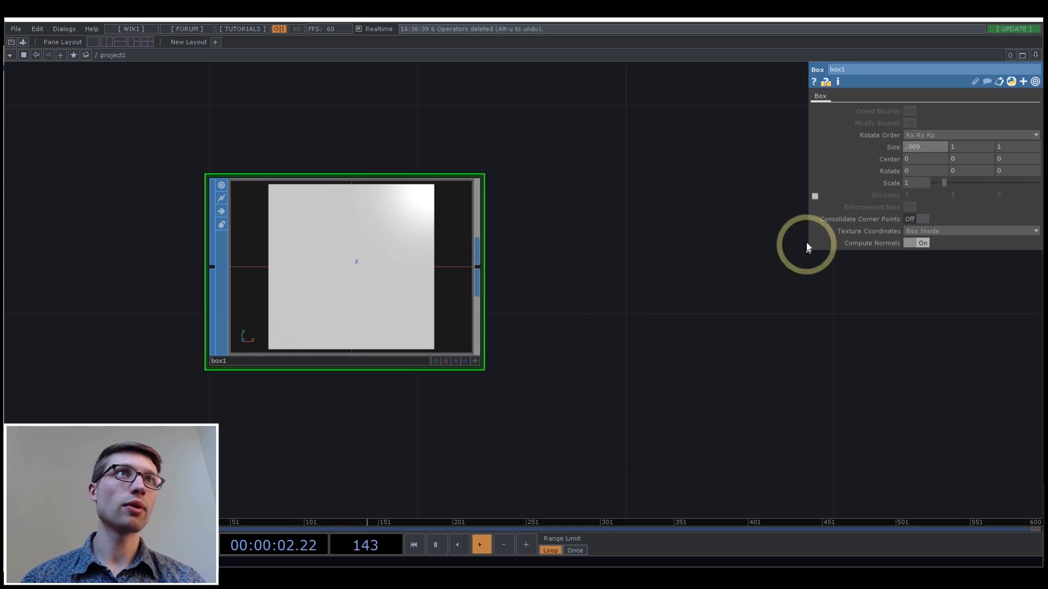
pyautogui.click(962, 149)
pyautogui.write('.009')
pyautogui.click(1013, 149)
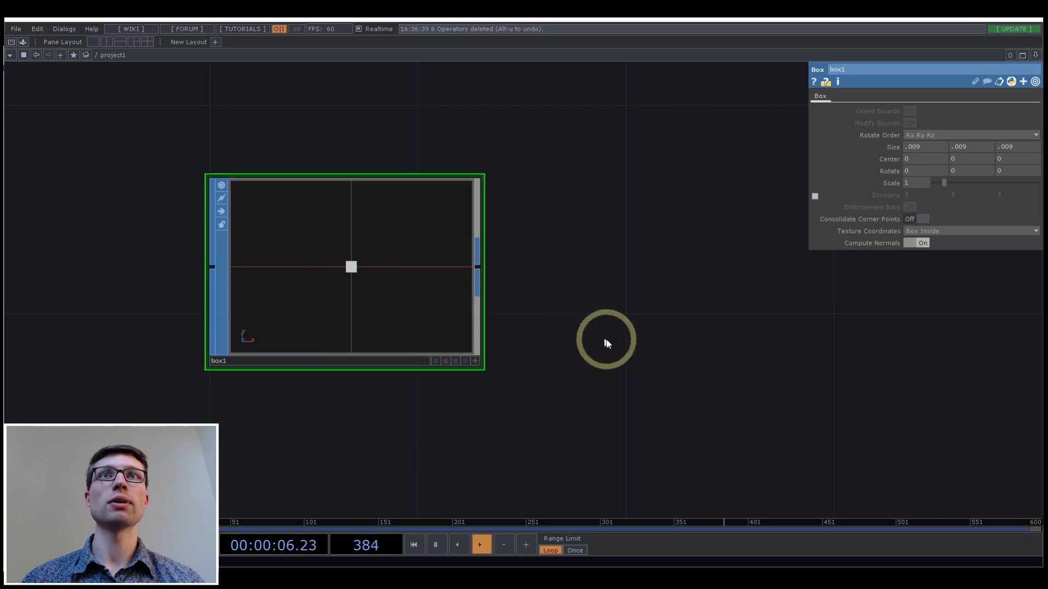
# - Add a Geometry COMP fed by the box's output and turn off the component's viewer
pyautogui.moveTo(585, 334); pyautogui.dragTo(409, 366)
pyautogui.scroll(-4, 302, 318)
pyautogui.rightClick(301, 312)
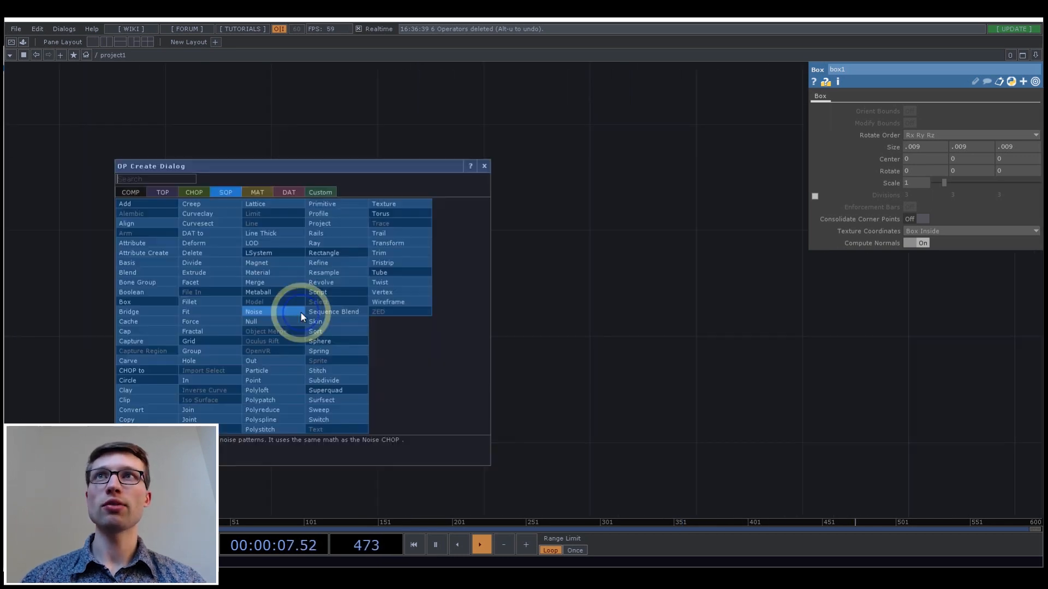
pyautogui.click(134, 191)
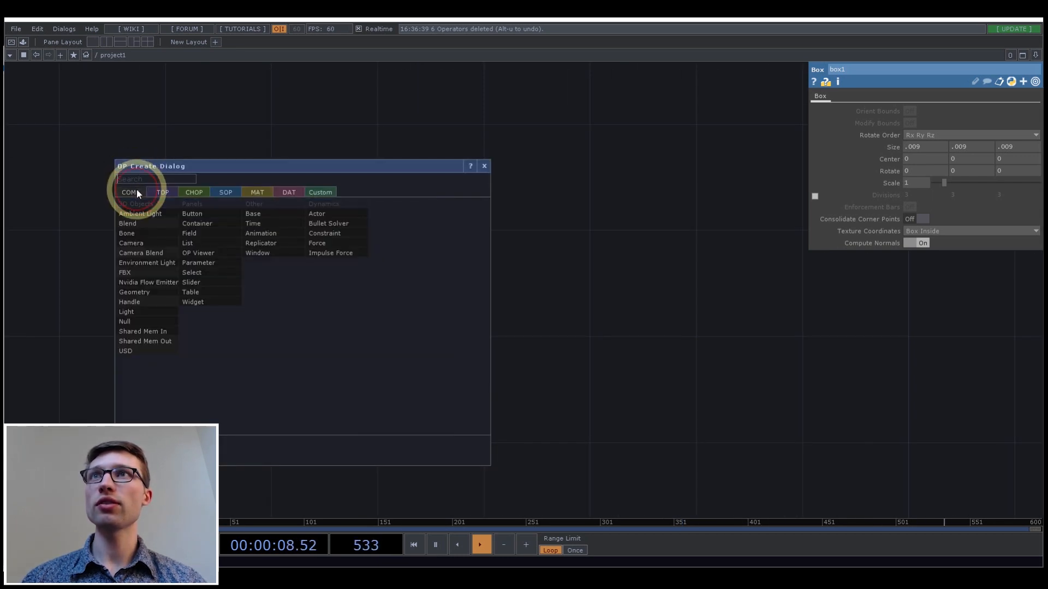
pyautogui.click(146, 293)
pyautogui.click(502, 336)
pyautogui.scroll(4, 495, 344)
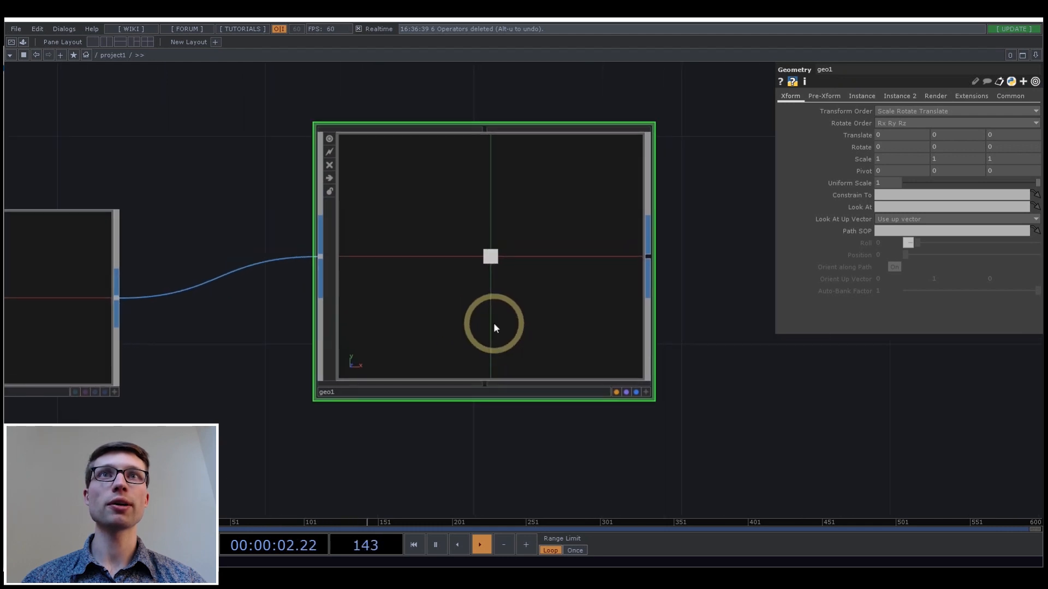
pyautogui.click(331, 138)
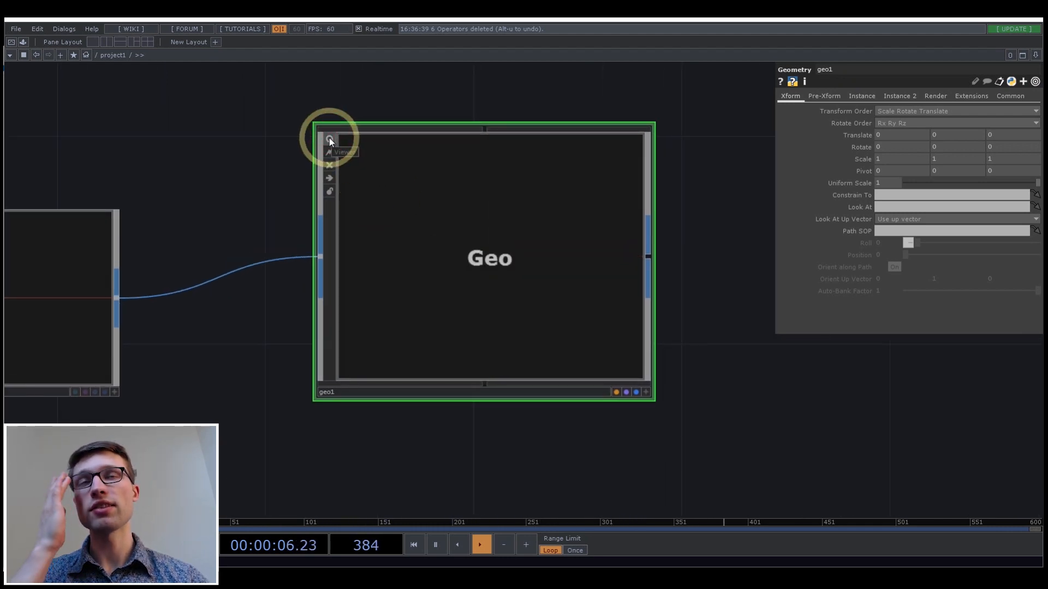
# - Add a Render TOP beside the Geometry component and set its resolution to 1080 by 1080
pyautogui.scroll(-6, 457, 351)
pyautogui.moveTo(692, 390); pyautogui.dragTo(594, 381)
pyautogui.scroll(-3, 595, 380)
pyautogui.moveTo(643, 408); pyautogui.dragTo(519, 413)
pyautogui.scroll(-3, 517, 414)
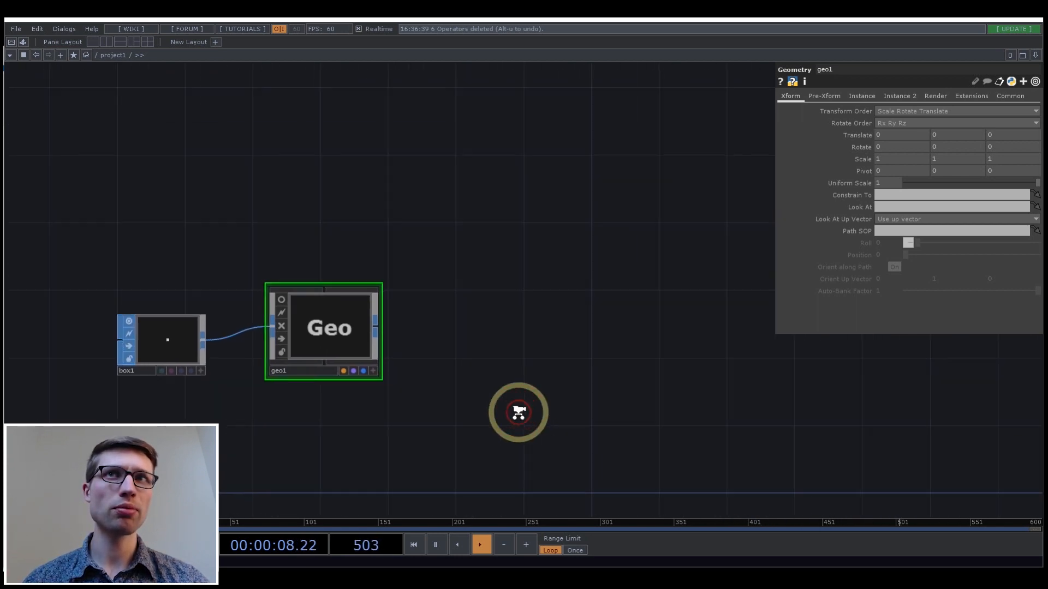
pyautogui.scroll(3, 546, 397)
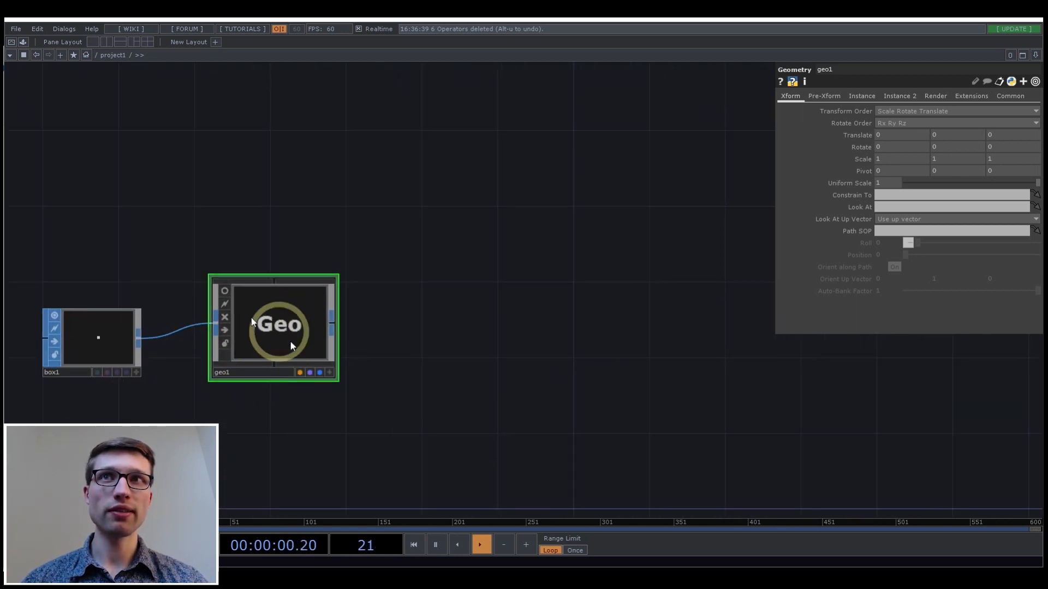
pyautogui.moveTo(438, 373); pyautogui.dragTo(476, 350)
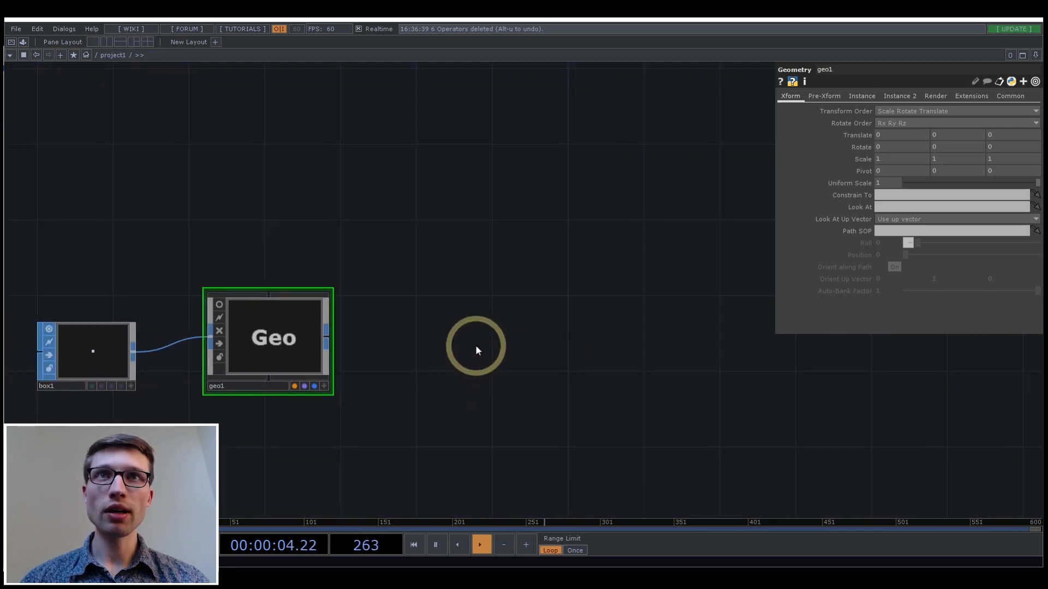
pyautogui.press('Tab')
pyautogui.click(325, 223)
pyautogui.write('ren')
pyautogui.click(429, 460)
pyautogui.click(476, 348)
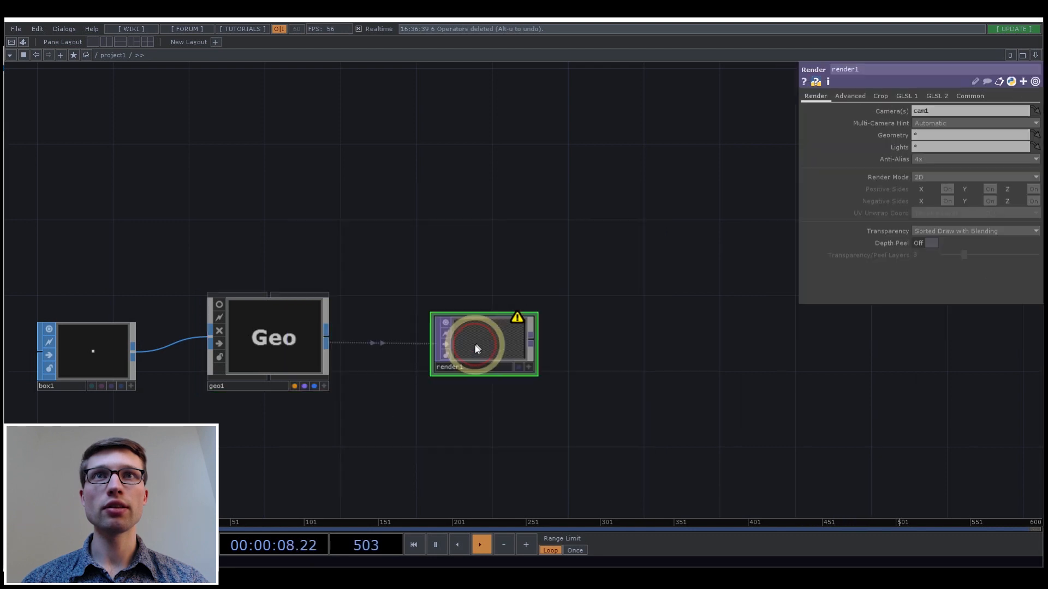
pyautogui.click(966, 97)
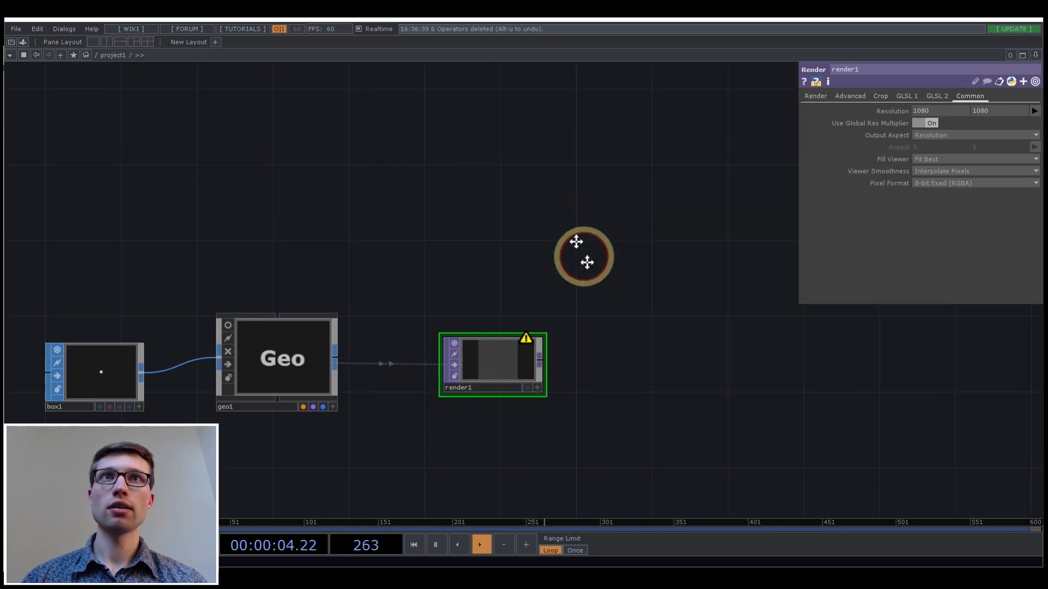
# - Add a Camera COMP above the Render TOP
pyautogui.press('Tab')
pyautogui.click(320, 121)
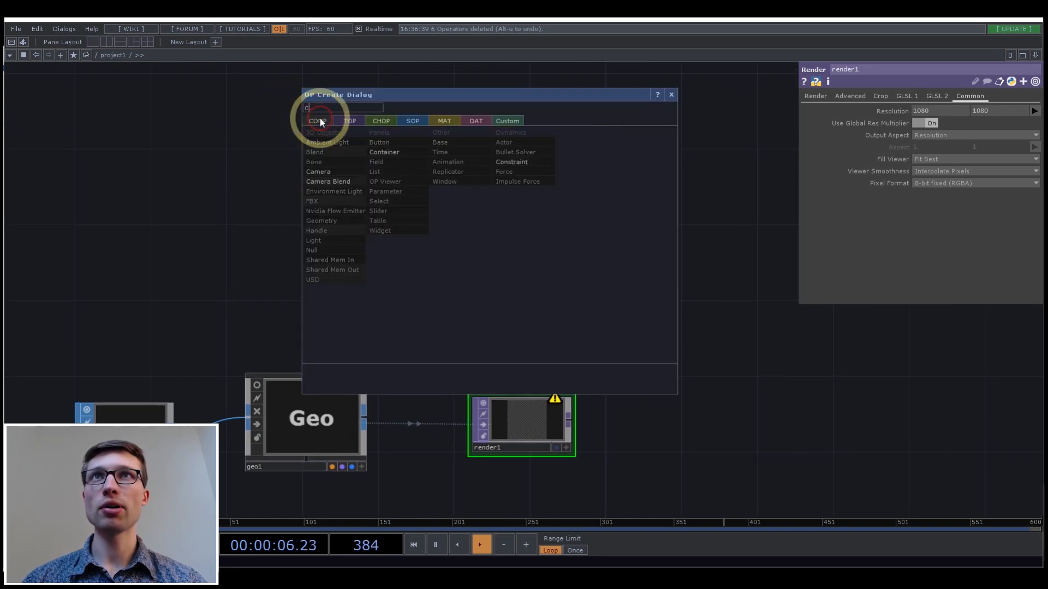
pyautogui.click(337, 171)
pyautogui.click(526, 247)
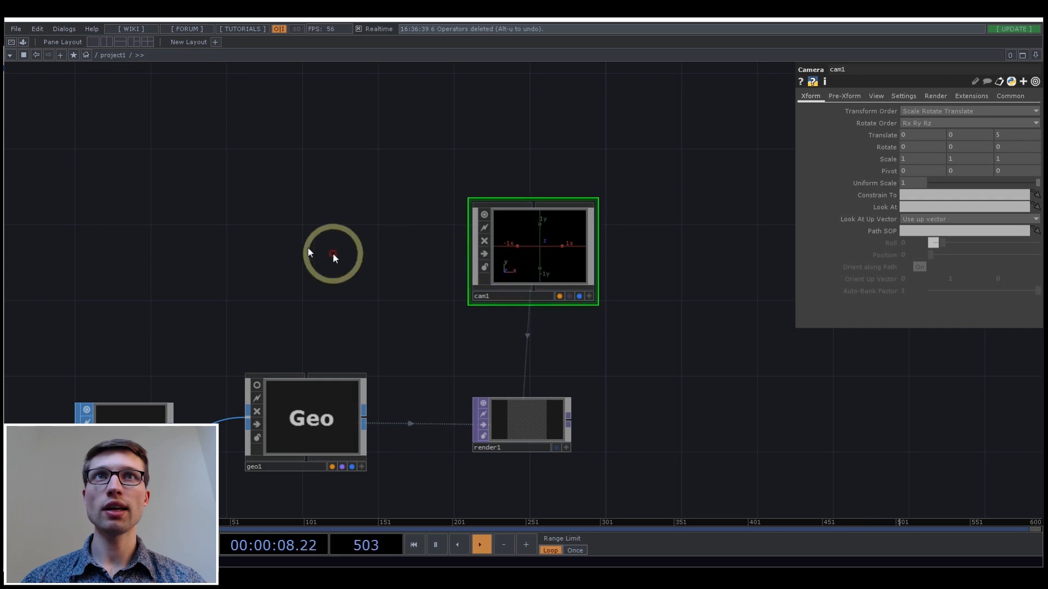
# - Add a Constant MAT above the Geometry component, assign it as the geometry's material and check the render
pyautogui.press('Tab')
pyautogui.click(237, 118)
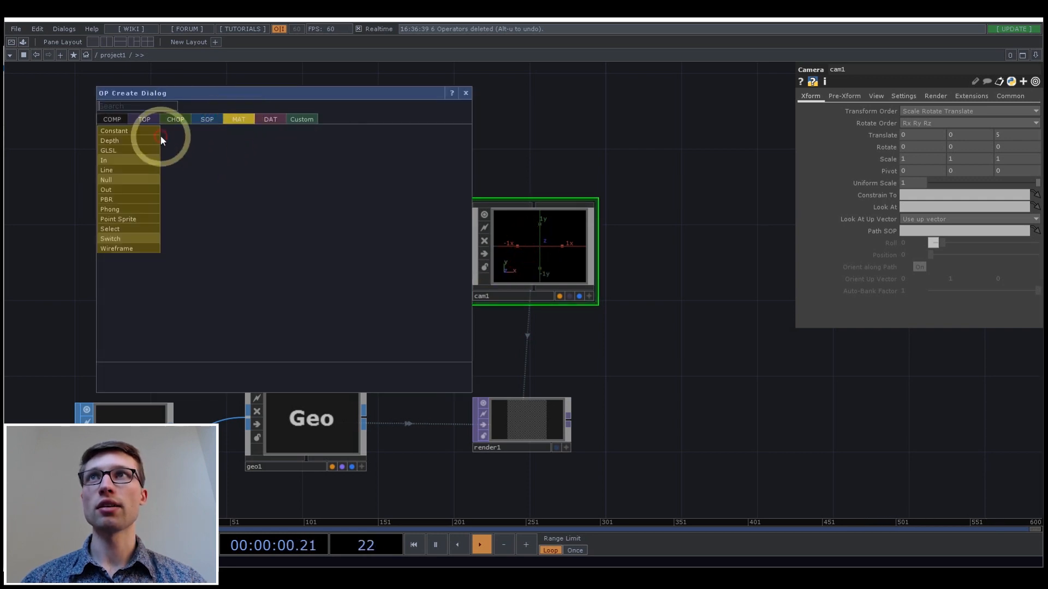
pyautogui.click(145, 135)
pyautogui.click(319, 244)
pyautogui.moveTo(324, 248); pyautogui.dragTo(319, 408)
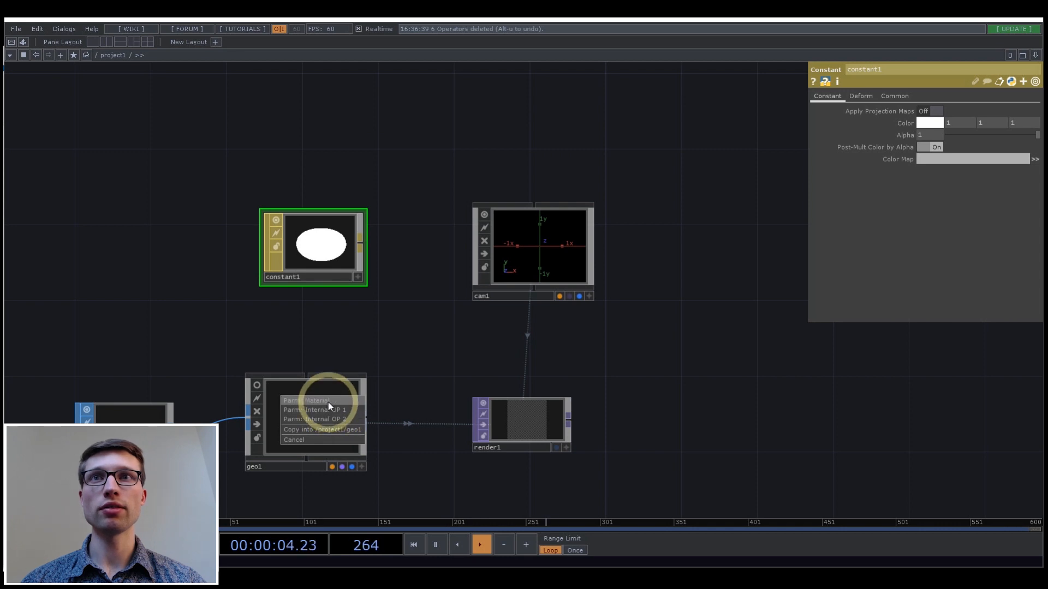
pyautogui.click(328, 401)
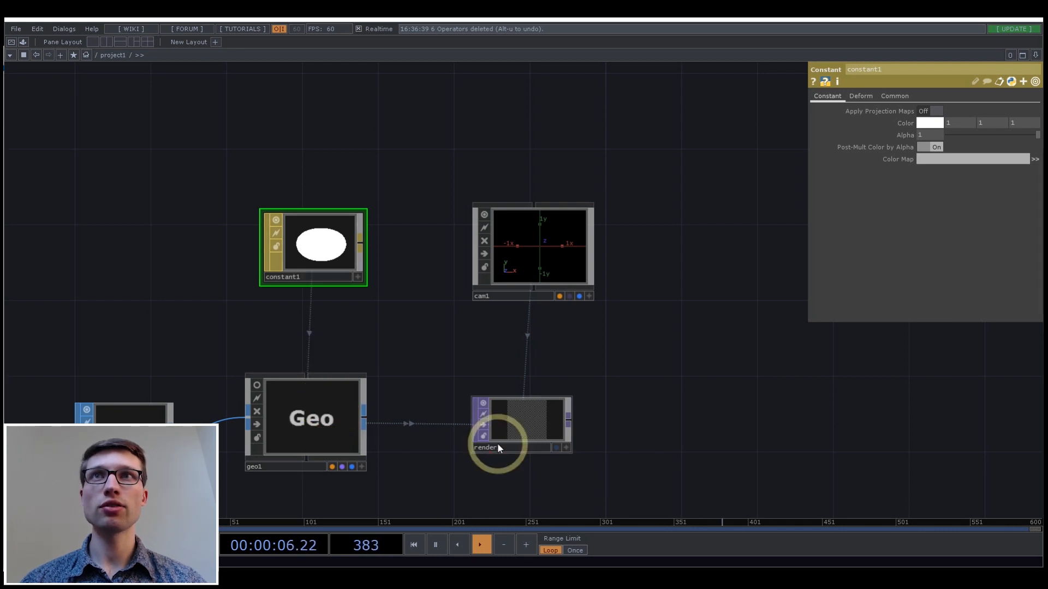
pyautogui.scroll(10, 543, 461)
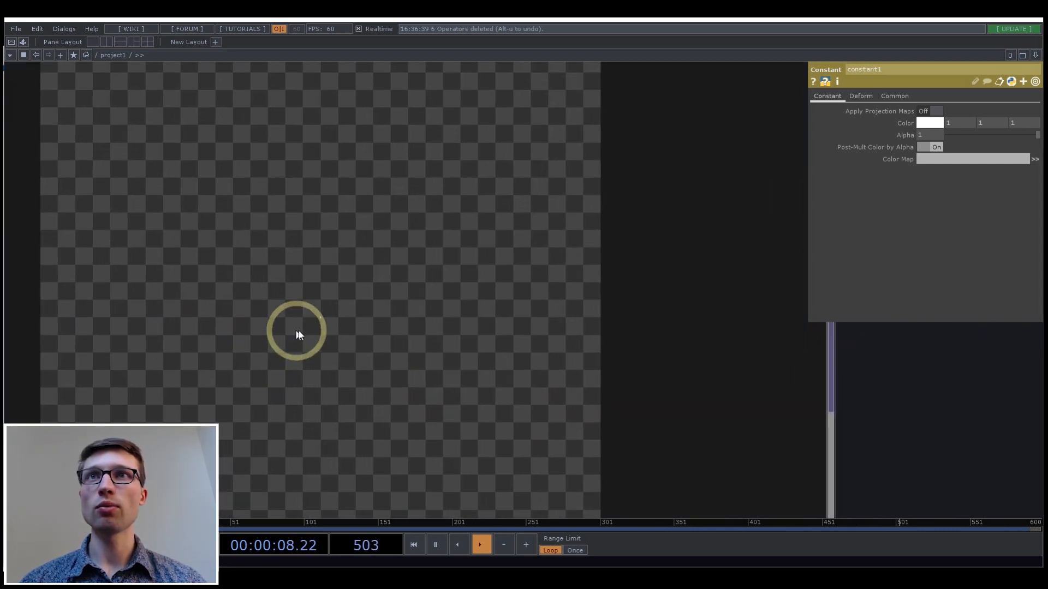
pyautogui.scroll(-10, 331, 322)
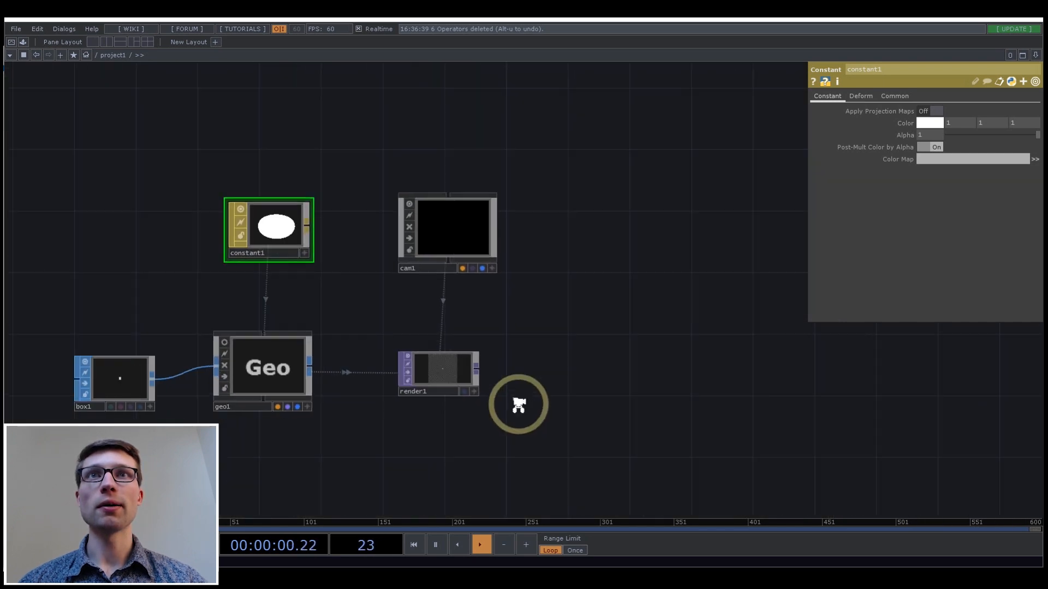
# - Append a Null TOP to the render with space in between, show it as the network backdrop and hide the parameters
pyautogui.rightClick(480, 375)
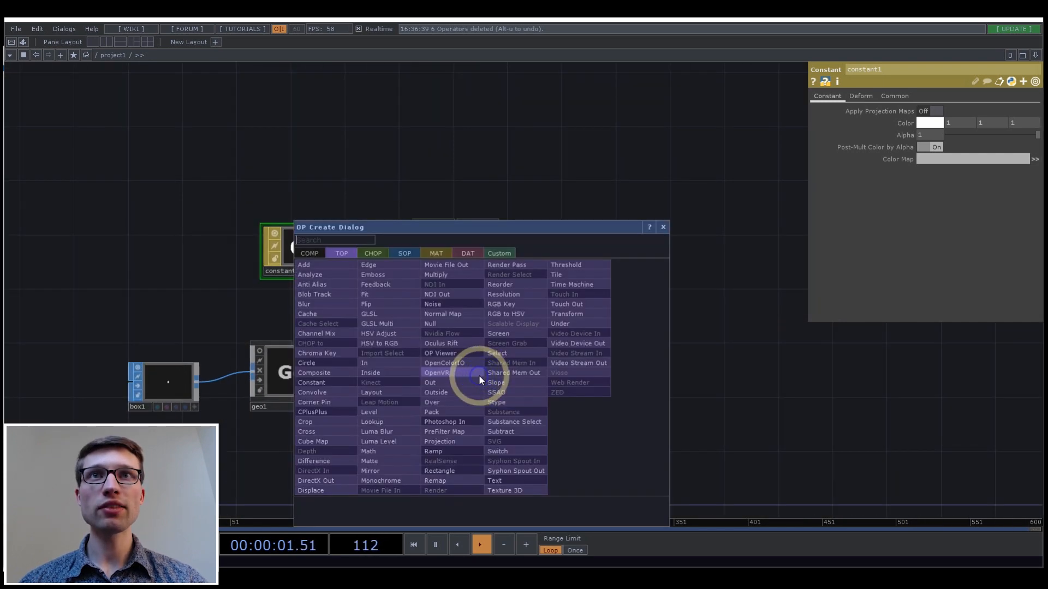
pyautogui.click(433, 322)
pyautogui.click(702, 365)
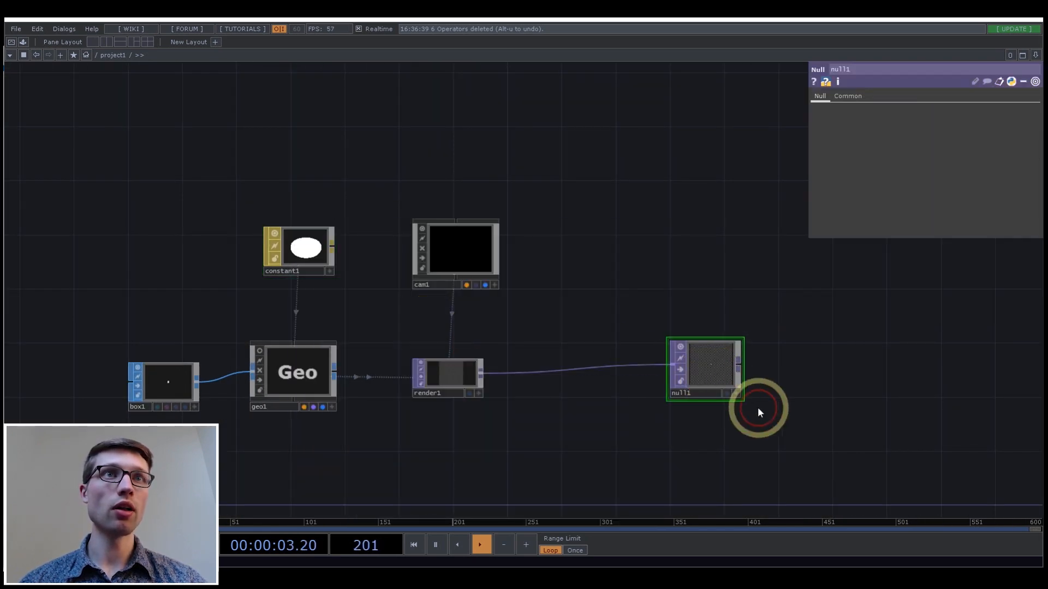
pyautogui.click(727, 393)
pyautogui.moveTo(613, 429); pyautogui.dragTo(774, 424)
pyautogui.press('p')
pyautogui.scroll(-3, 772, 424)
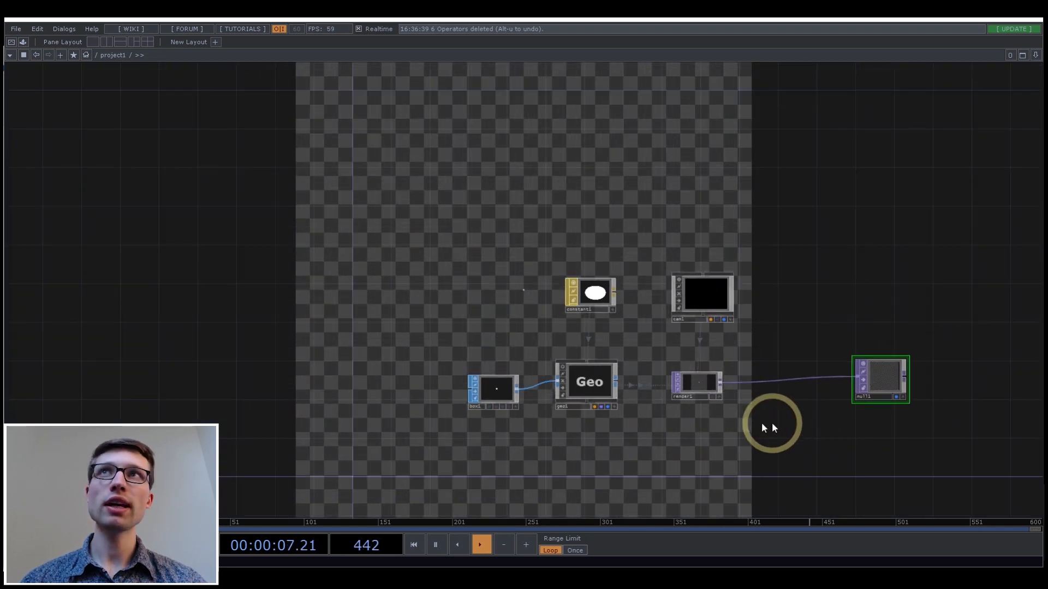
# - Split the workspace into two side-by-side panes, narrow the first one and make it a TOP Viewer
pyautogui.click(109, 41)
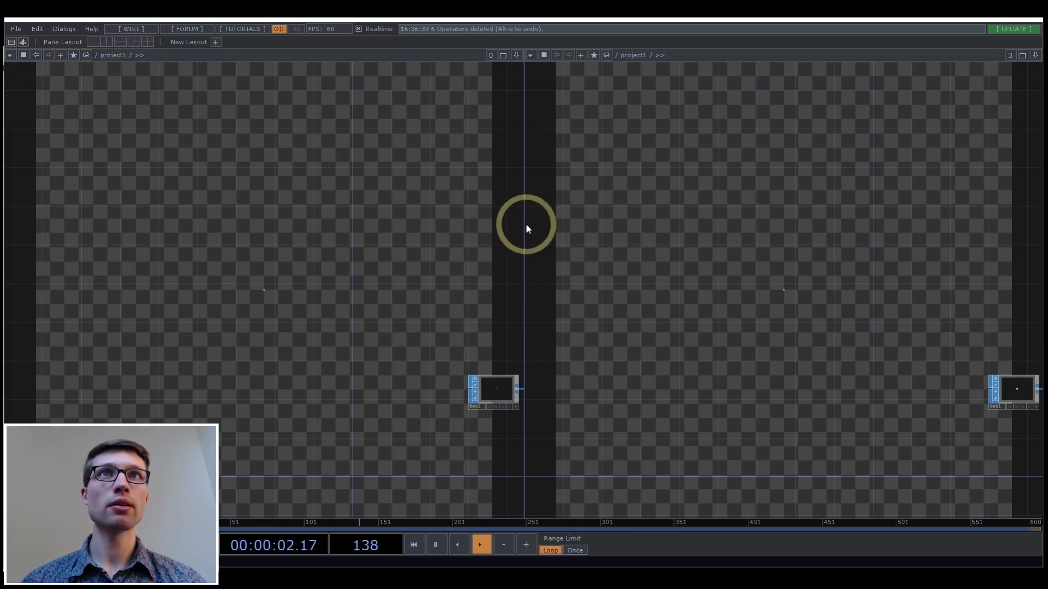
pyautogui.moveTo(523, 226); pyautogui.dragTo(276, 224)
pyautogui.click(10, 55)
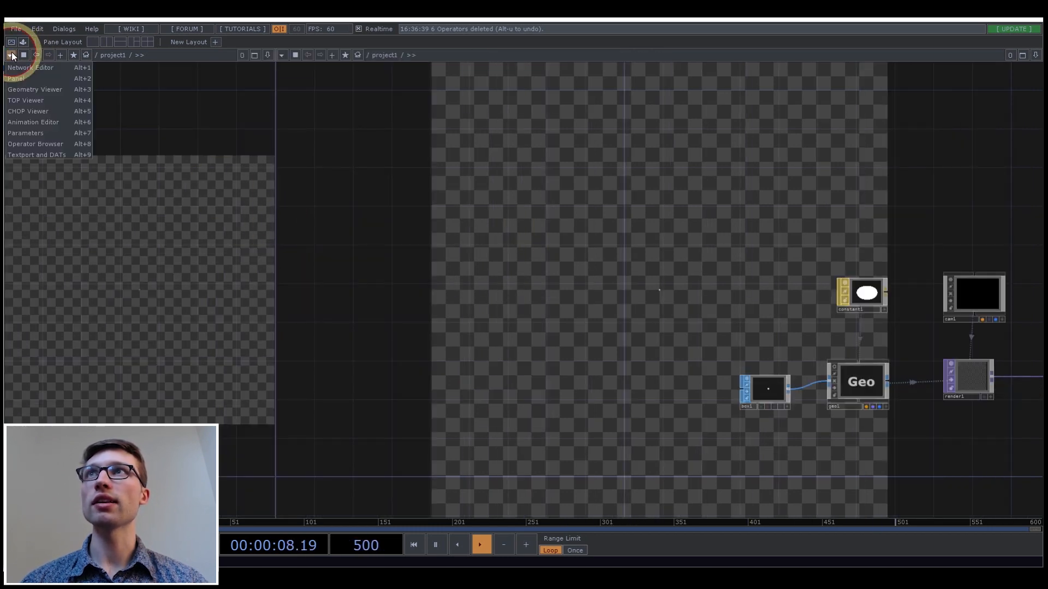
pyautogui.click(48, 98)
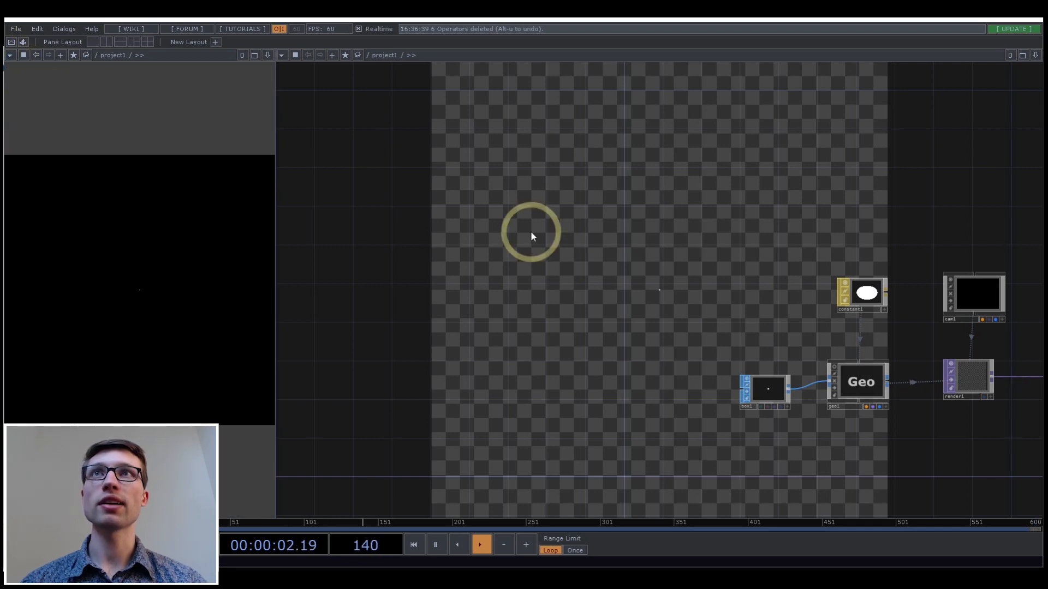
# - Turn off Backdrop TOPs in the network editor's display options
pyautogui.rightClick(682, 251)
pyautogui.moveTo(748, 281)
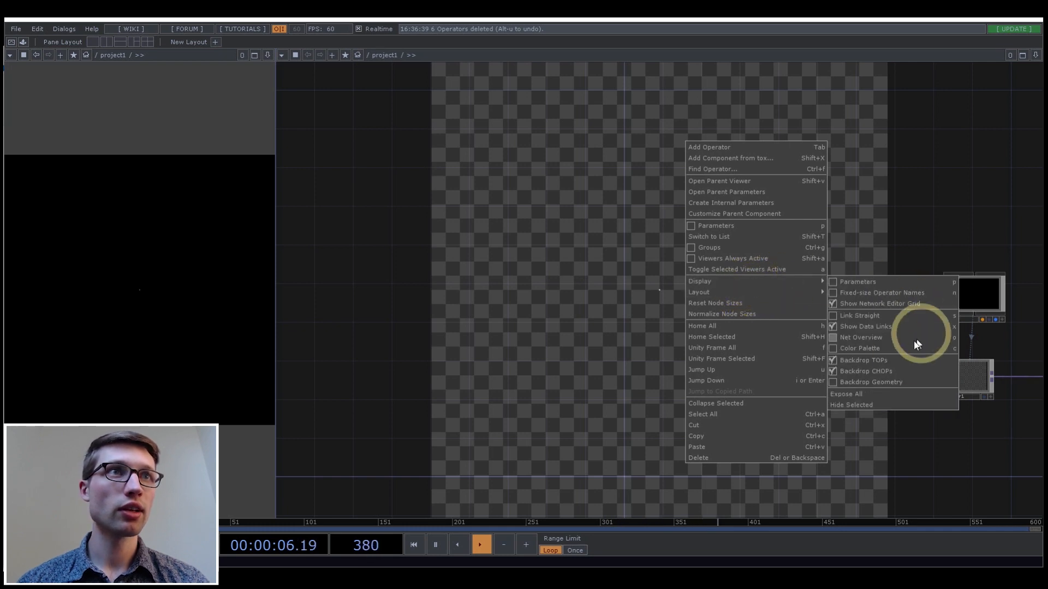
pyautogui.click(873, 360)
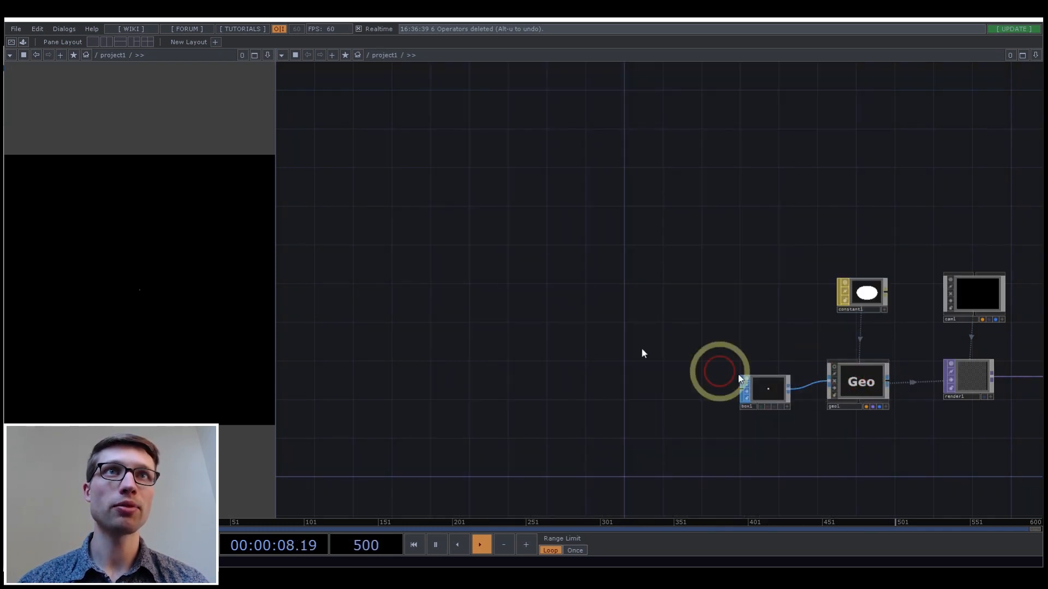
# - Widen the TOP Viewer pane slightly by moving the divider between the two panes
pyautogui.scroll(-3, 543, 251)
pyautogui.scroll(3, 641, 289)
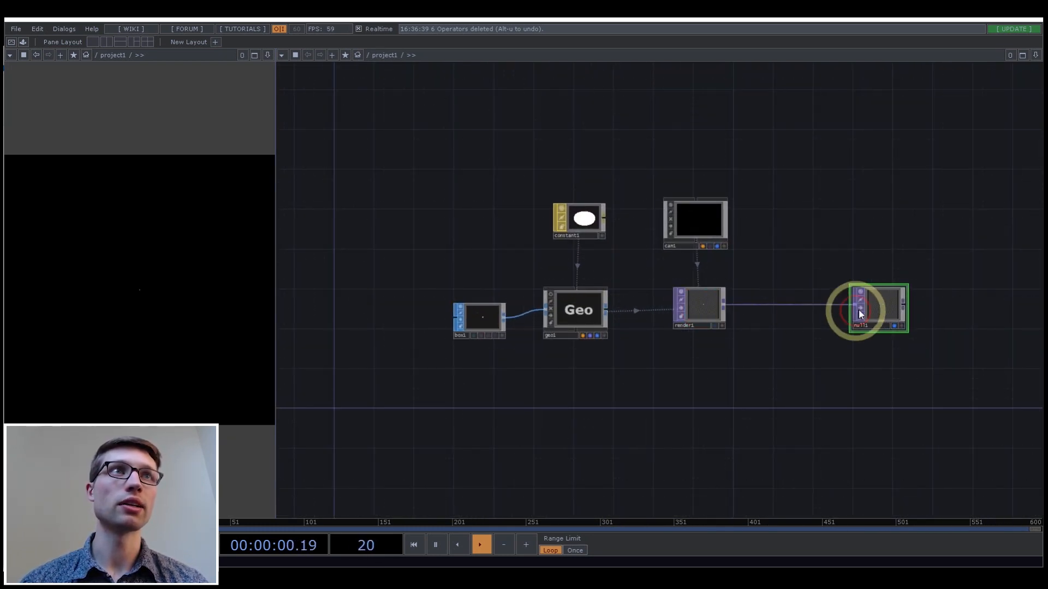
pyautogui.moveTo(777, 382); pyautogui.dragTo(790, 336)
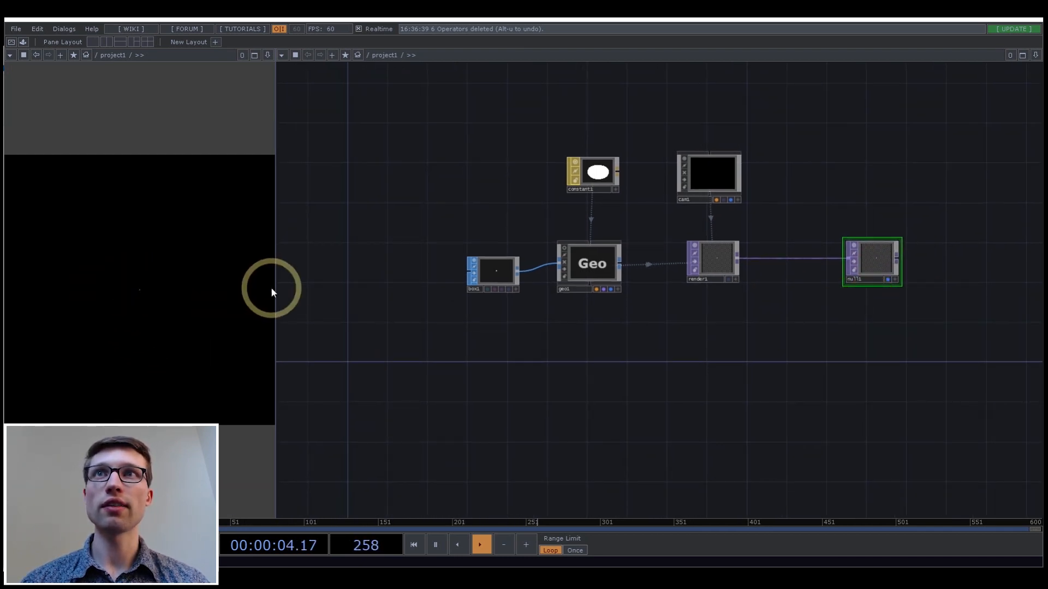
pyautogui.moveTo(274, 288); pyautogui.dragTo(290, 288)
pyautogui.moveTo(514, 347); pyautogui.dragTo(680, 246)
pyautogui.scroll(-2, 683, 255)
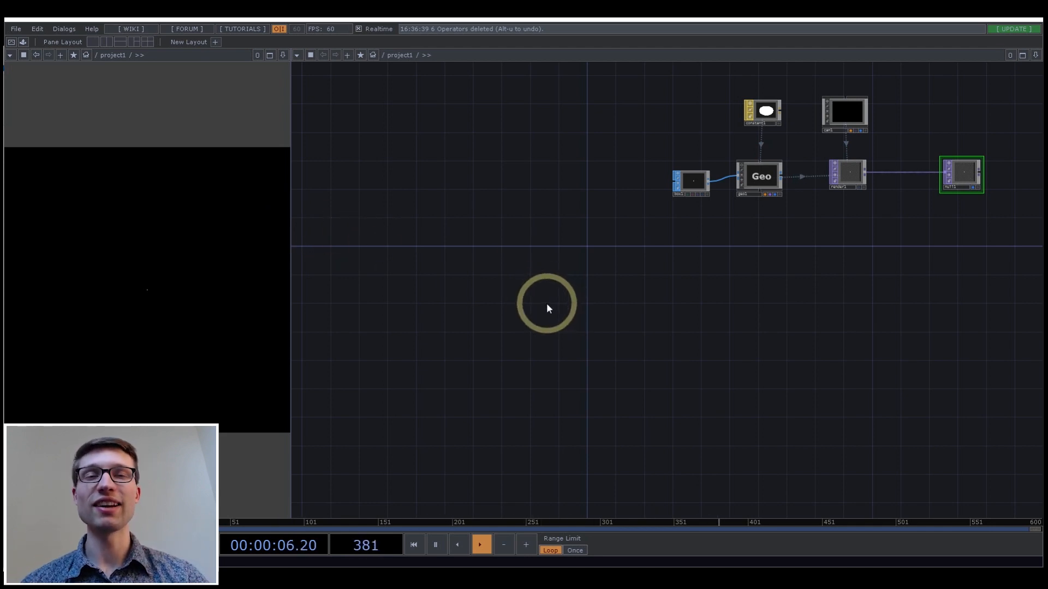
pyautogui.moveTo(551, 355); pyautogui.dragTo(642, 307)
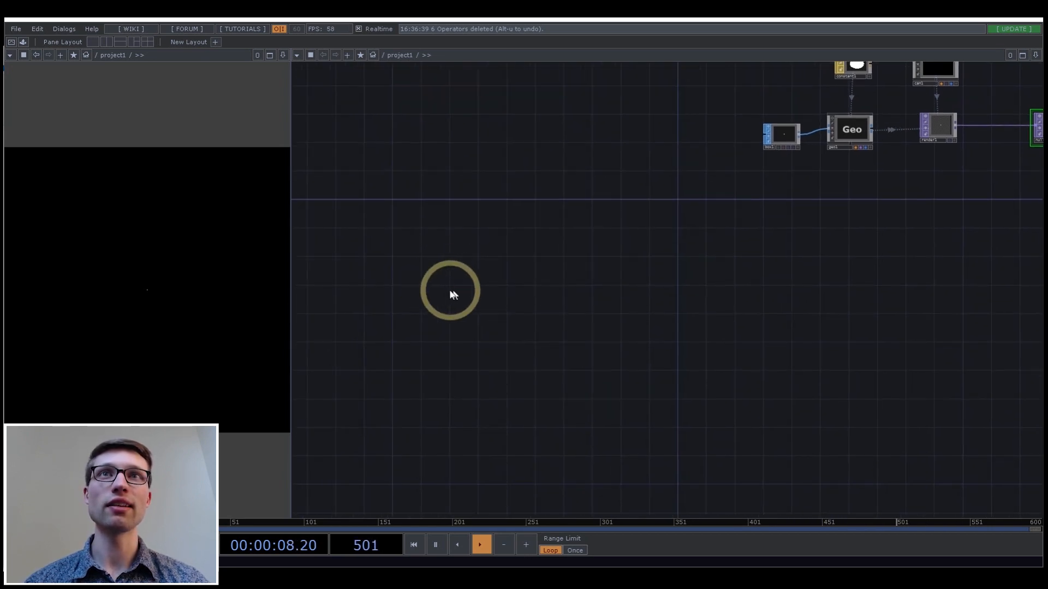
# - Add a Grid SOP in the empty area of the network below the box and geometry setup
pyautogui.press('Tab')
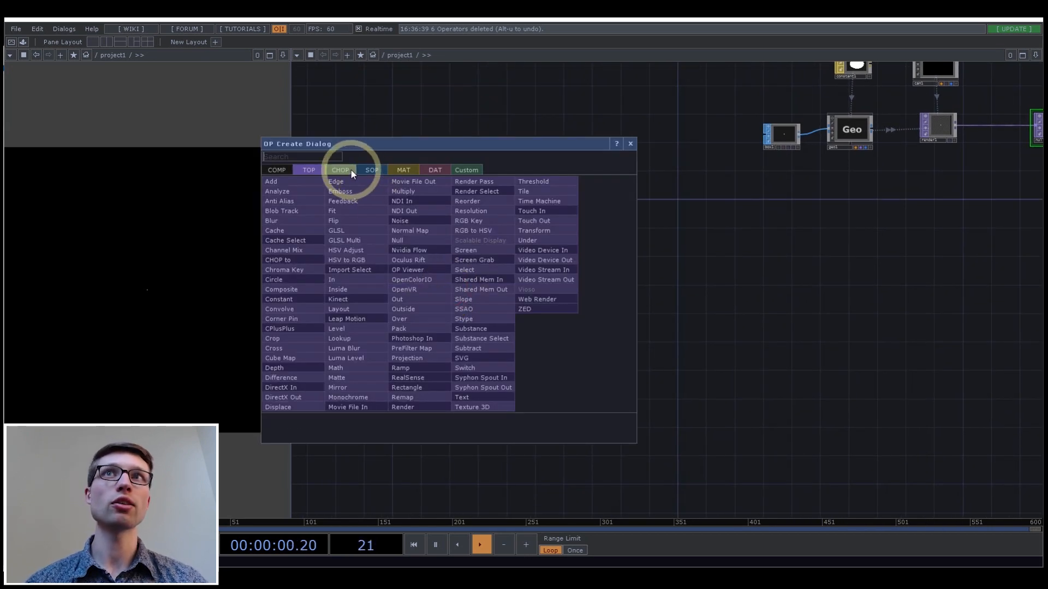
pyautogui.click(371, 169)
pyautogui.write('g')
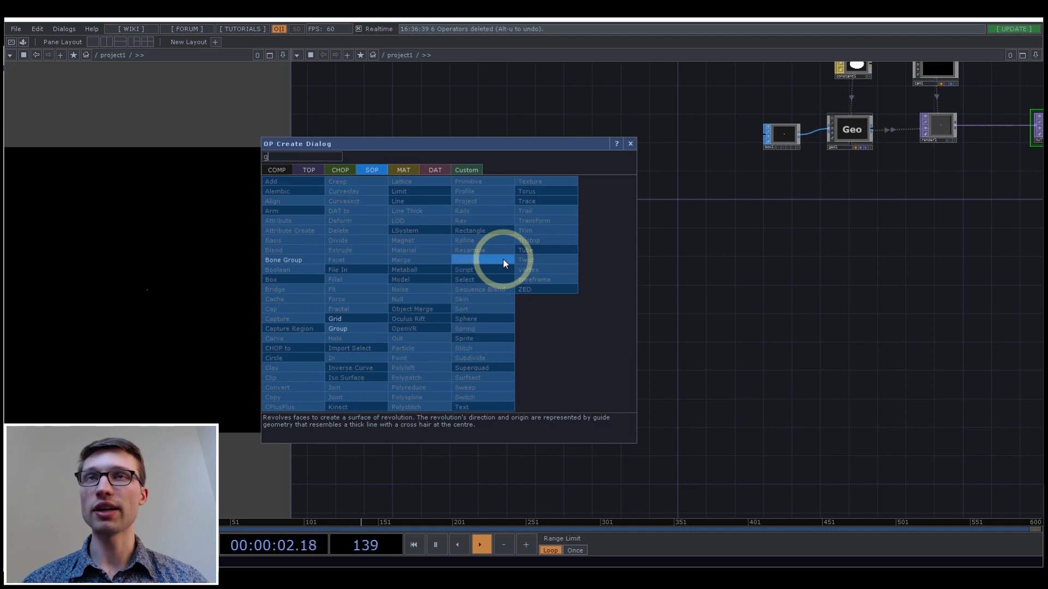
pyautogui.click(343, 317)
pyautogui.click(477, 300)
pyautogui.scroll(3, 475, 299)
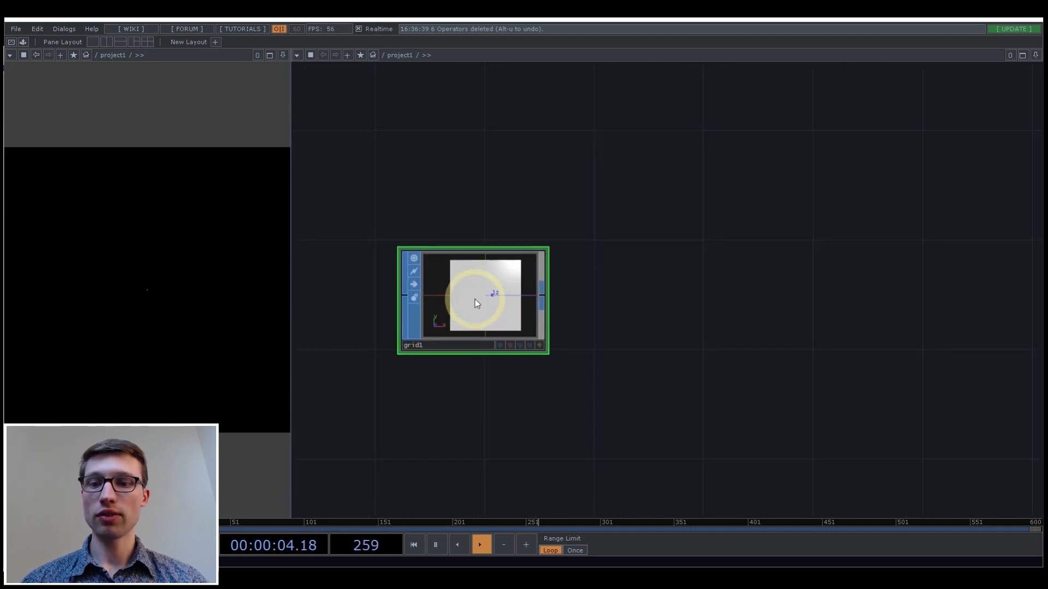
# - Set the grid's size to 5 by 5 with 200 rows and 200 columns
pyautogui.press('p')
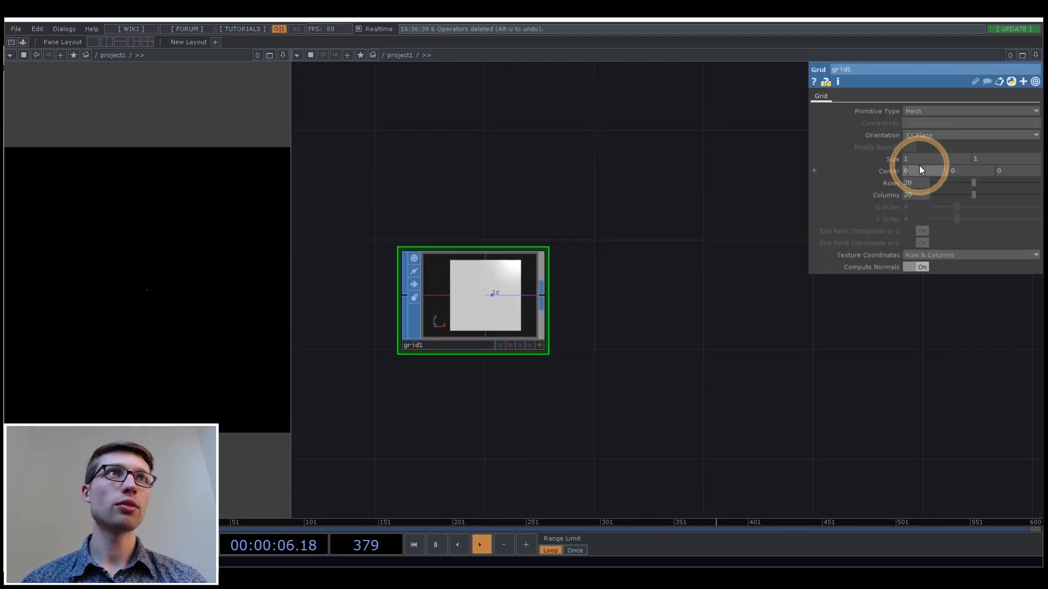
pyautogui.write('5')
pyautogui.moveTo(986, 159); pyautogui.dragTo(966, 162)
pyautogui.write('5')
pyautogui.moveTo(904, 186); pyautogui.dragTo(915, 192)
pyautogui.write('200')
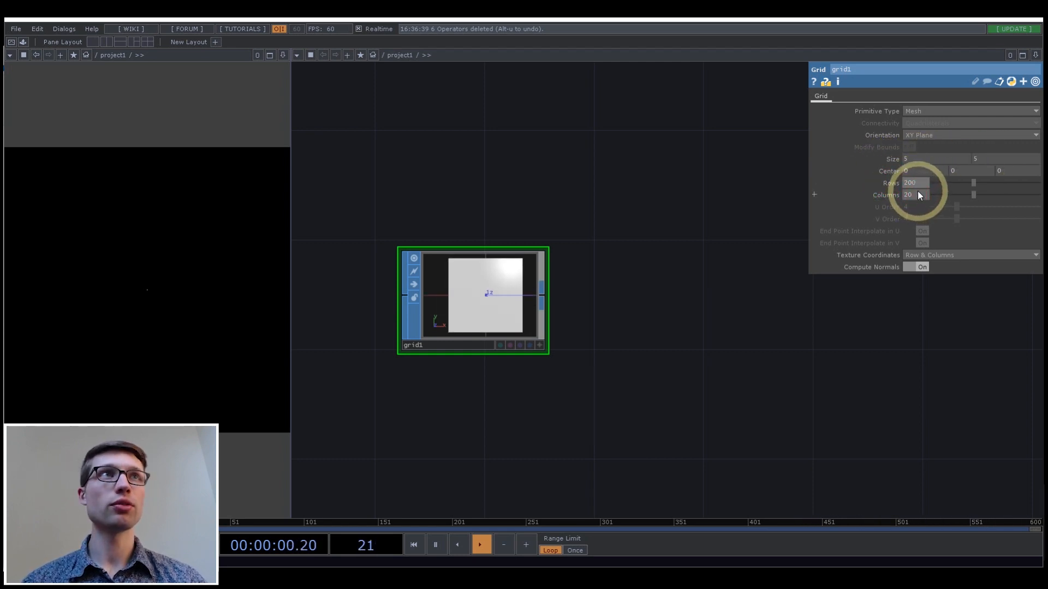
pyautogui.press('Tab')
pyautogui.write('200')
pyautogui.press('Return')
# - Turn off the grid's node viewer and check the grid's point information
pyautogui.scroll(3, 490, 304)
pyautogui.click(379, 237)
pyautogui.middleClick(504, 294)
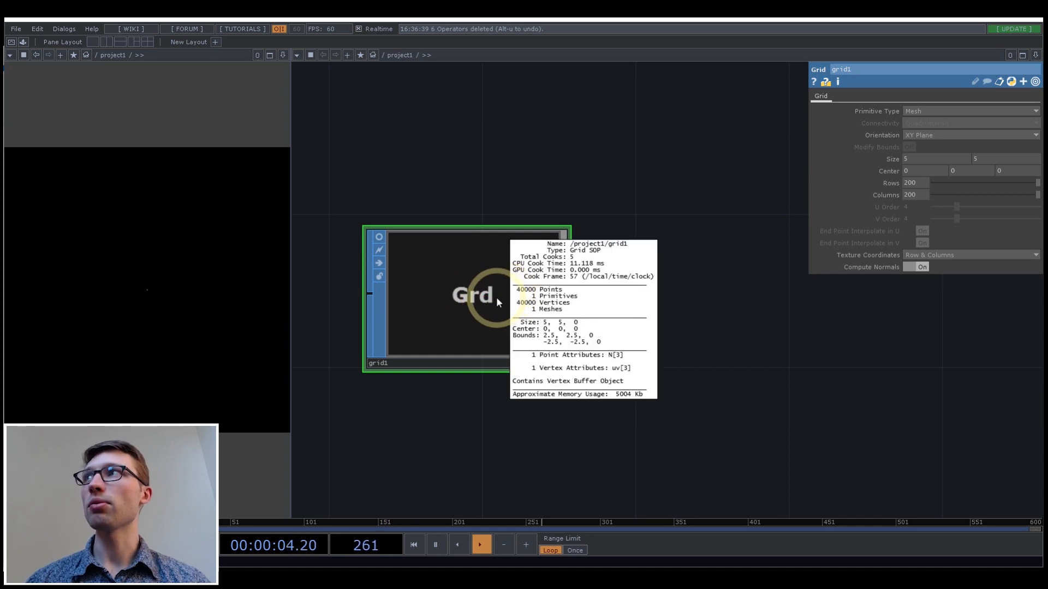
# - Append a Null SOP to the grid and turn off its node viewer
pyautogui.moveTo(734, 376); pyautogui.dragTo(567, 344)
pyautogui.scroll(-3, 560, 337)
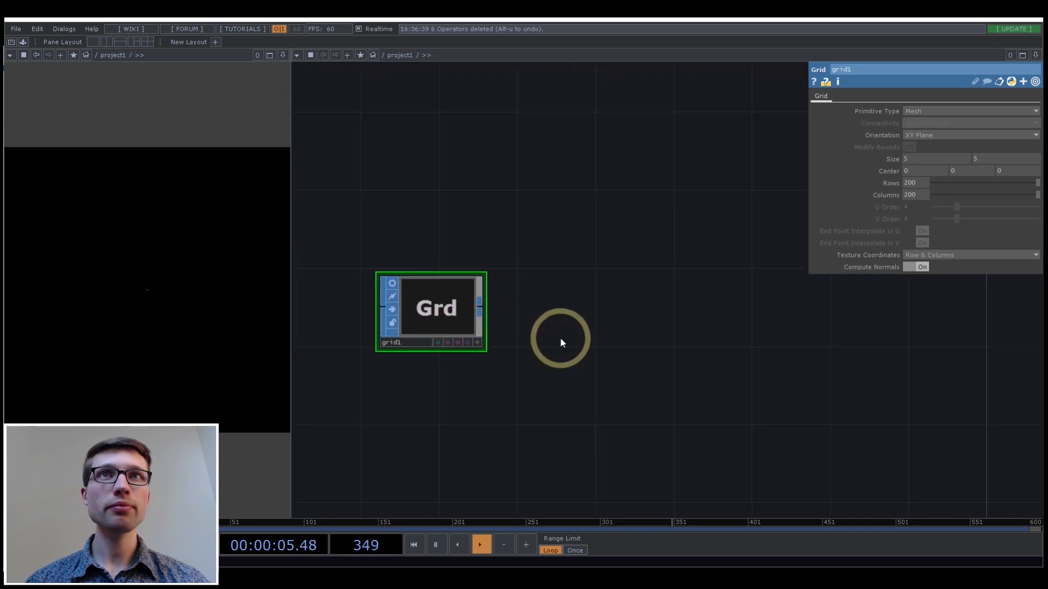
pyautogui.rightClick(478, 301)
pyautogui.click(436, 313)
pyautogui.click(666, 312)
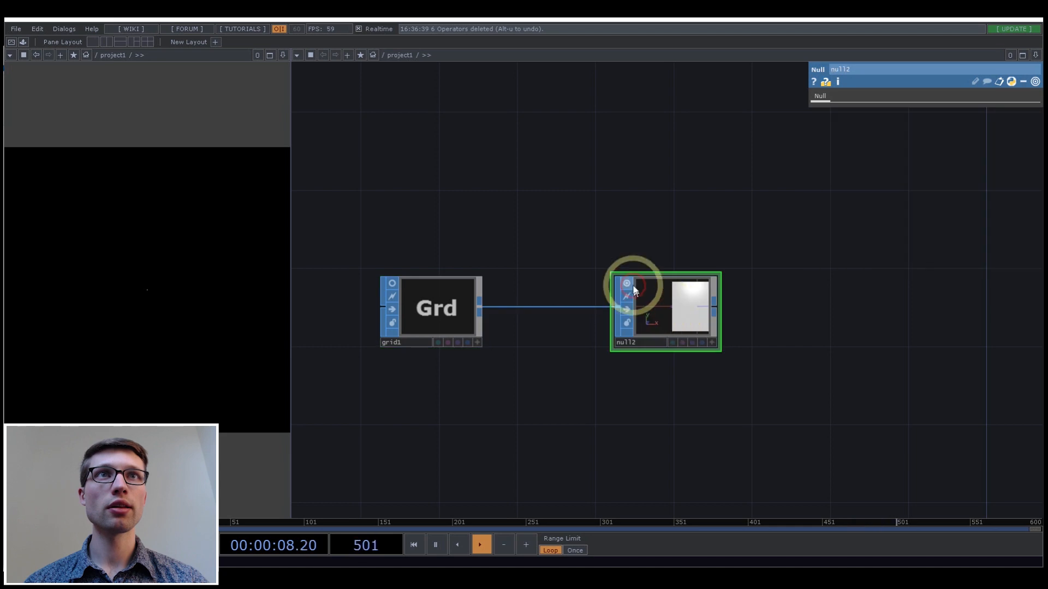
pyautogui.click(714, 334)
pyautogui.moveTo(719, 330); pyautogui.dragTo(470, 376)
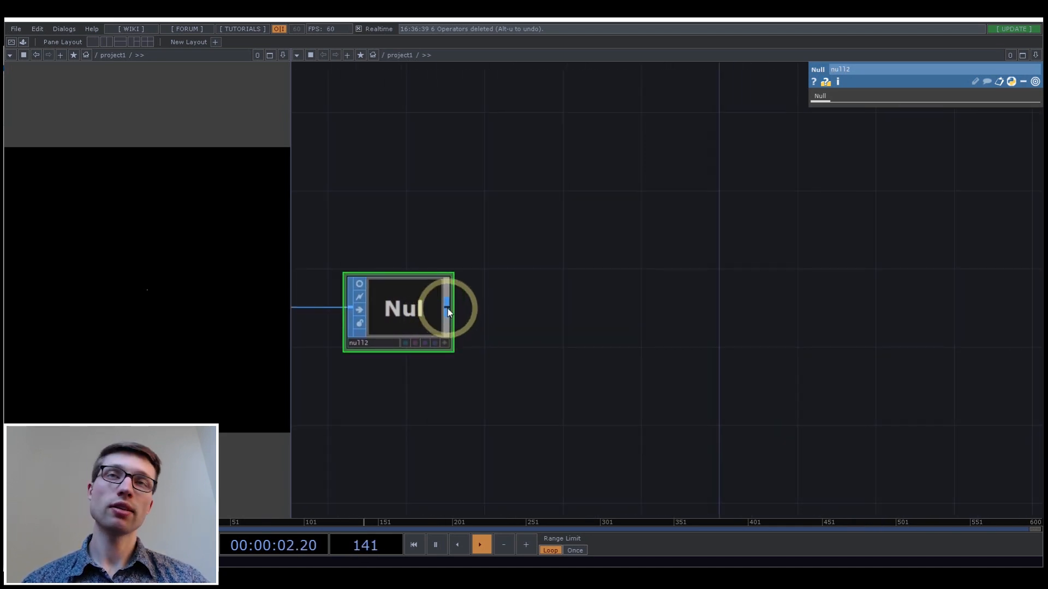
# - Convert the grid's Null to channel data by adding a SOP to CHOP after it
pyautogui.rightClick(447, 309)
pyautogui.click(339, 187)
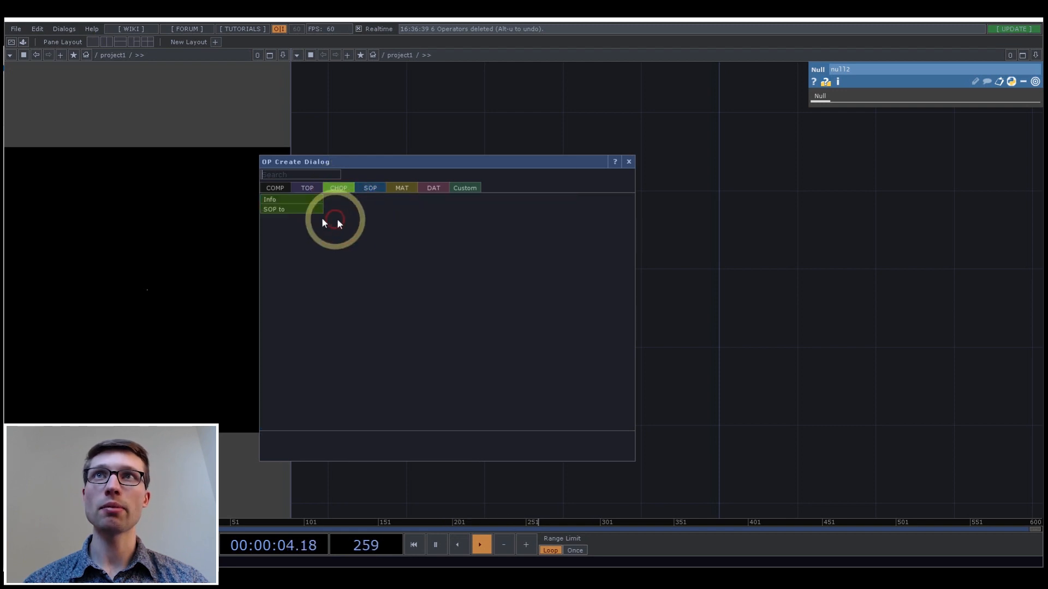
pyautogui.click(299, 210)
pyautogui.click(626, 322)
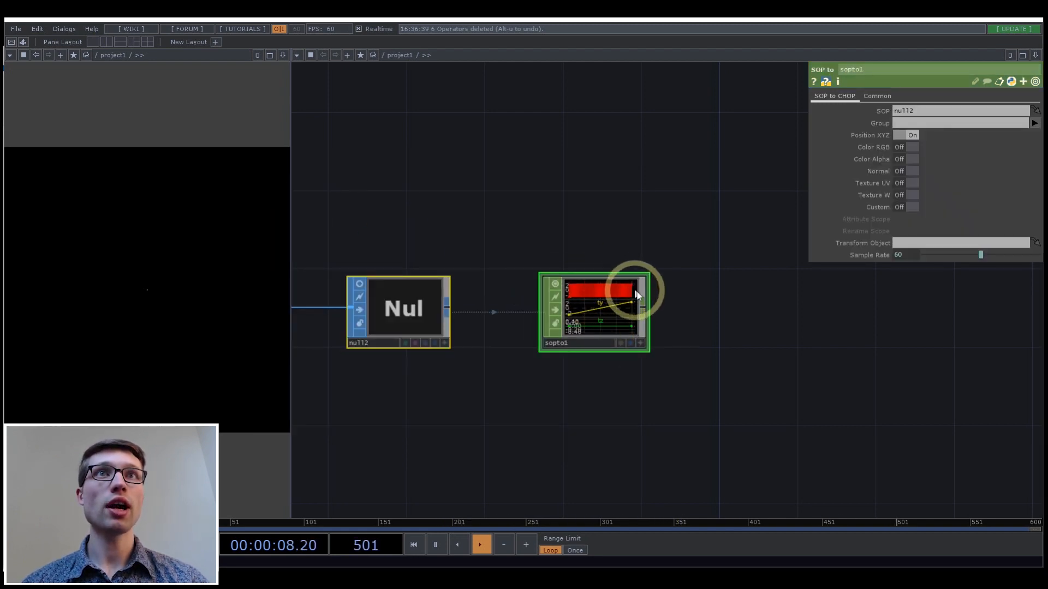
# - Append a Select CHOP to the SOP to CHOP
pyautogui.scroll(4, 732, 339)
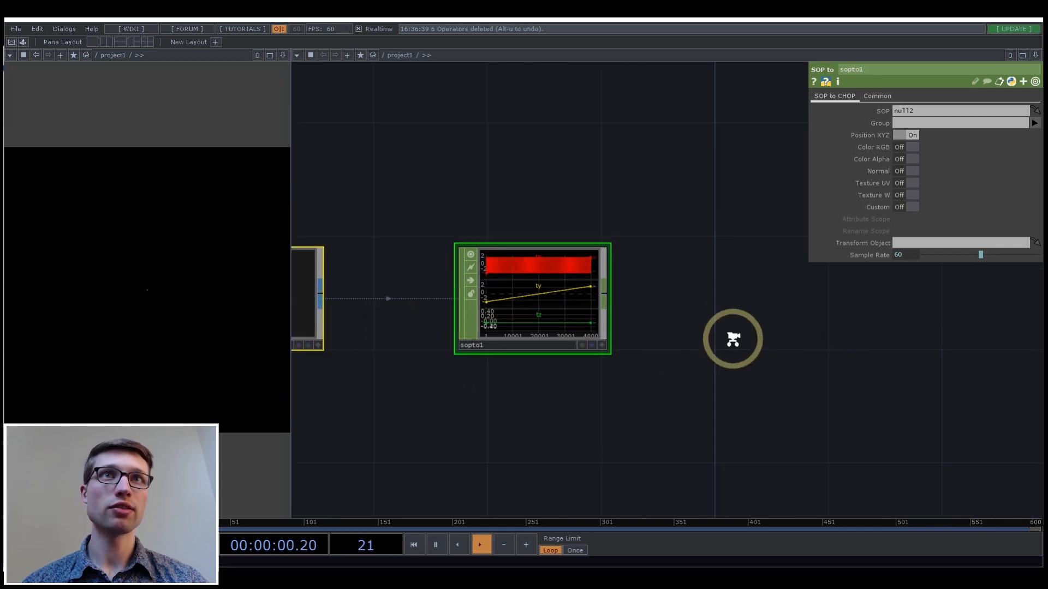
pyautogui.scroll(-3, 495, 303)
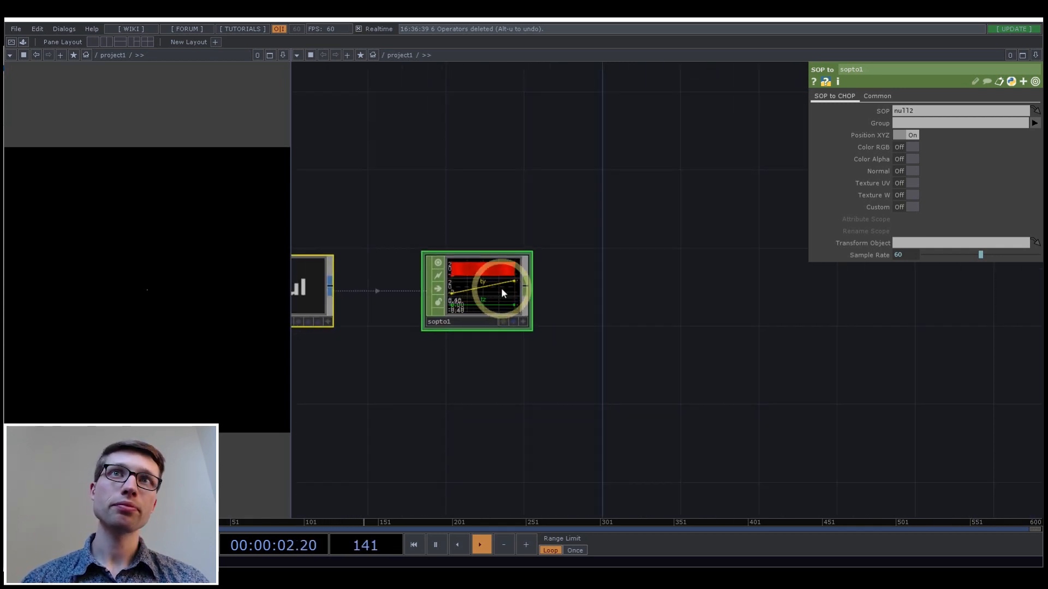
pyautogui.scroll(5, 480, 279)
pyautogui.scroll(-4, 507, 346)
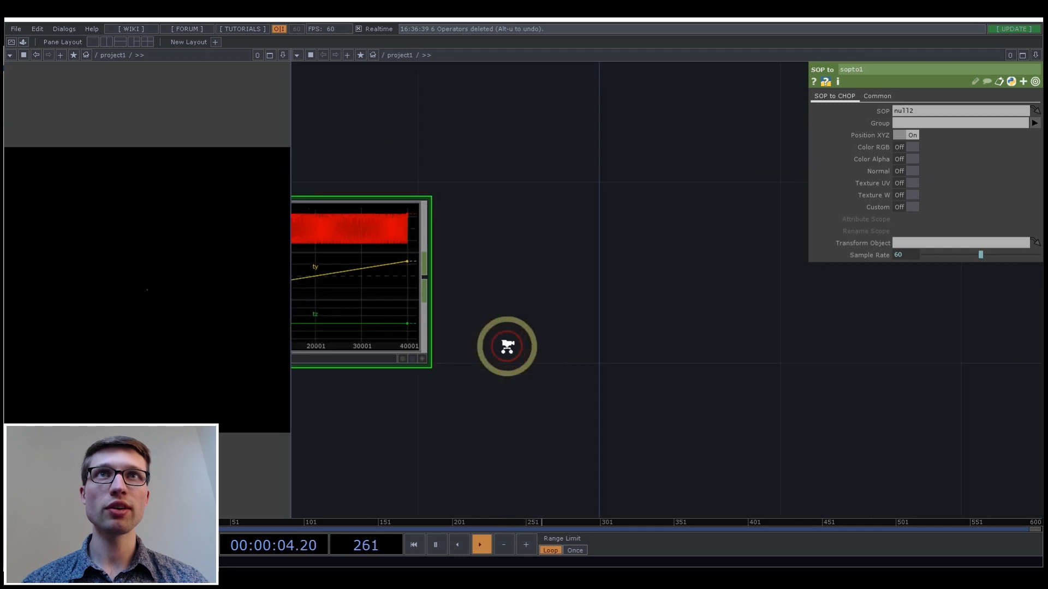
pyautogui.scroll(-3, 466, 292)
pyautogui.scroll(6, 463, 305)
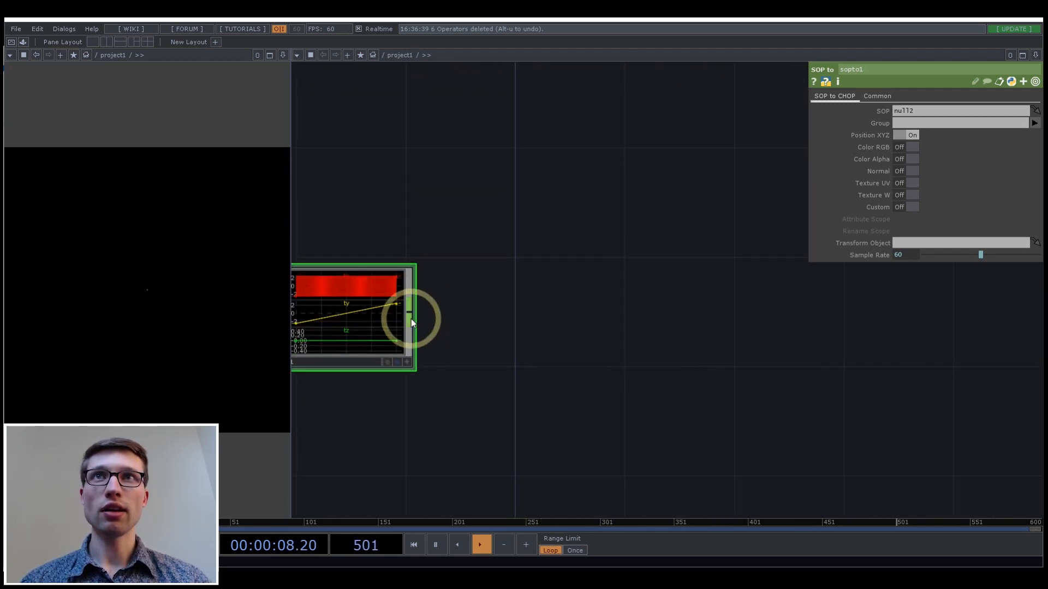
pyautogui.click(411, 319)
pyautogui.write('se')
pyautogui.click(489, 357)
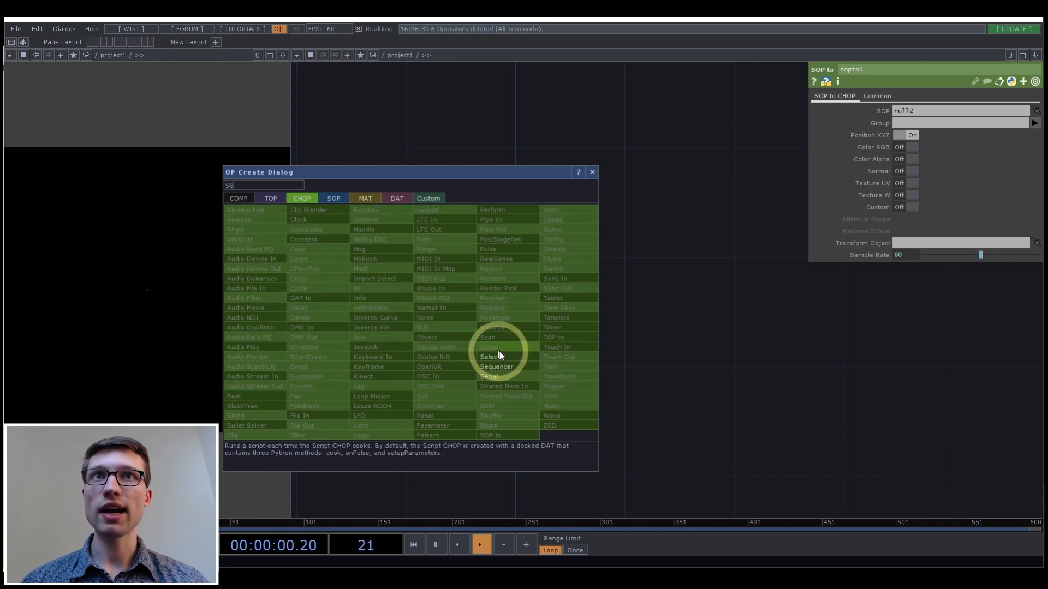
pyautogui.click(515, 327)
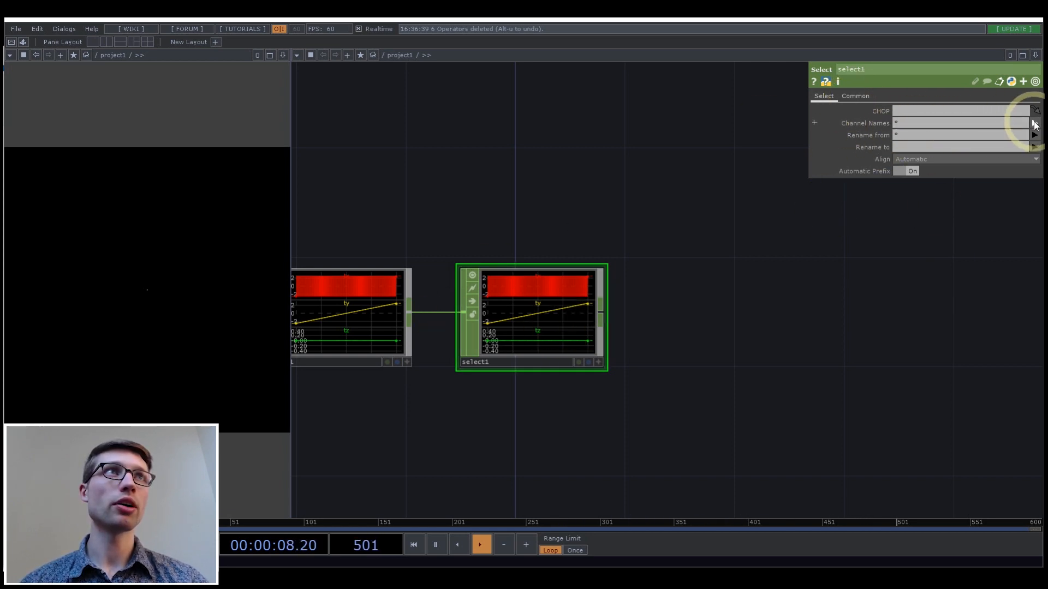
# - Limit the Select CHOP's channel names to tx ty
pyautogui.moveTo(1011, 122); pyautogui.dragTo(845, 124)
pyautogui.write('tx ty')
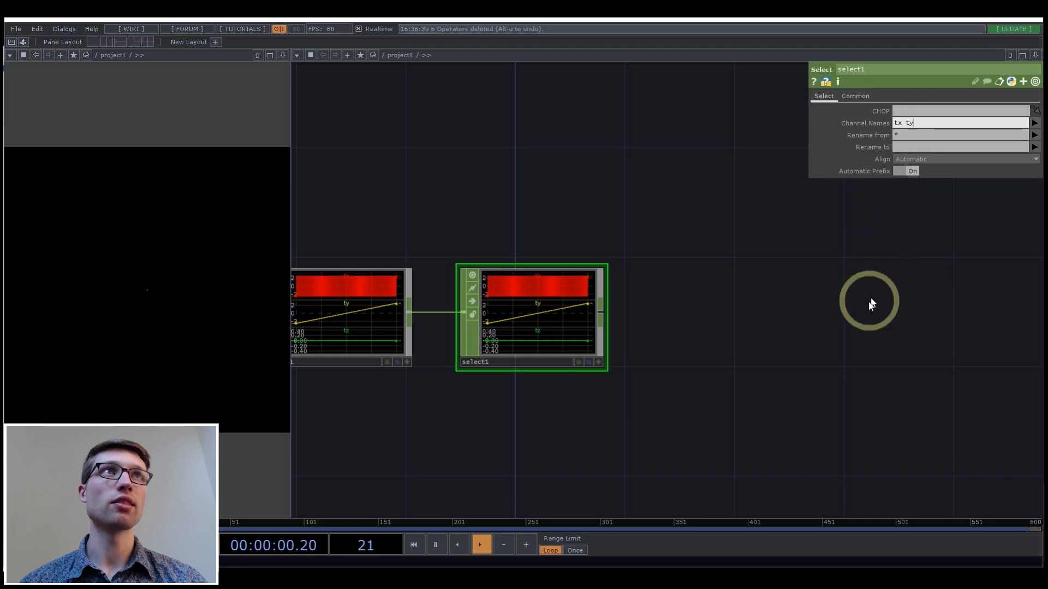
pyautogui.click(871, 298)
pyautogui.click(504, 270)
# - Append a Null CHOP to the Select with space in between and rename it instance
pyautogui.moveTo(628, 351); pyautogui.dragTo(384, 343)
pyautogui.scroll(-5, 386, 342)
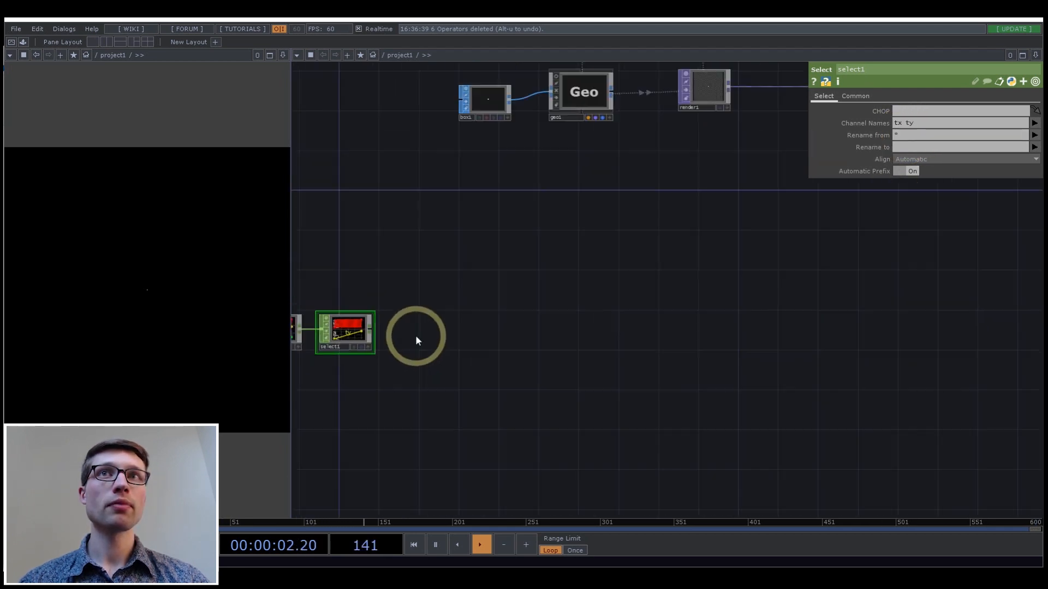
pyautogui.rightClick(372, 329)
pyautogui.click(415, 338)
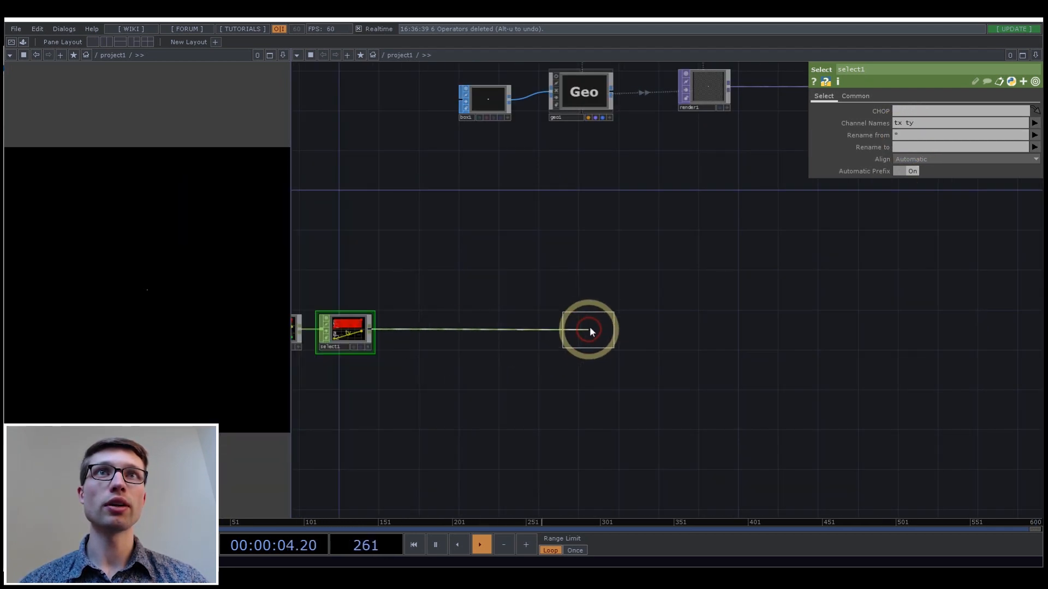
pyautogui.click(592, 349)
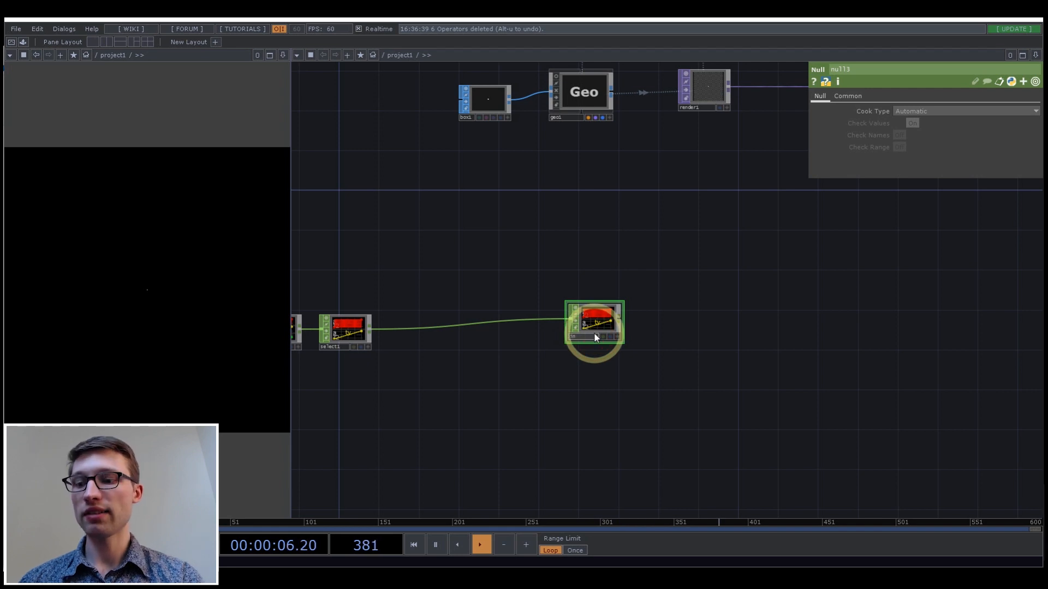
pyautogui.click(654, 105)
# - Turn on instancing for the Geometry COMP, assign the instance Null as its instance source and move that Null slightly lower
pyautogui.click(584, 89)
pyautogui.click(946, 117)
pyautogui.click(860, 97)
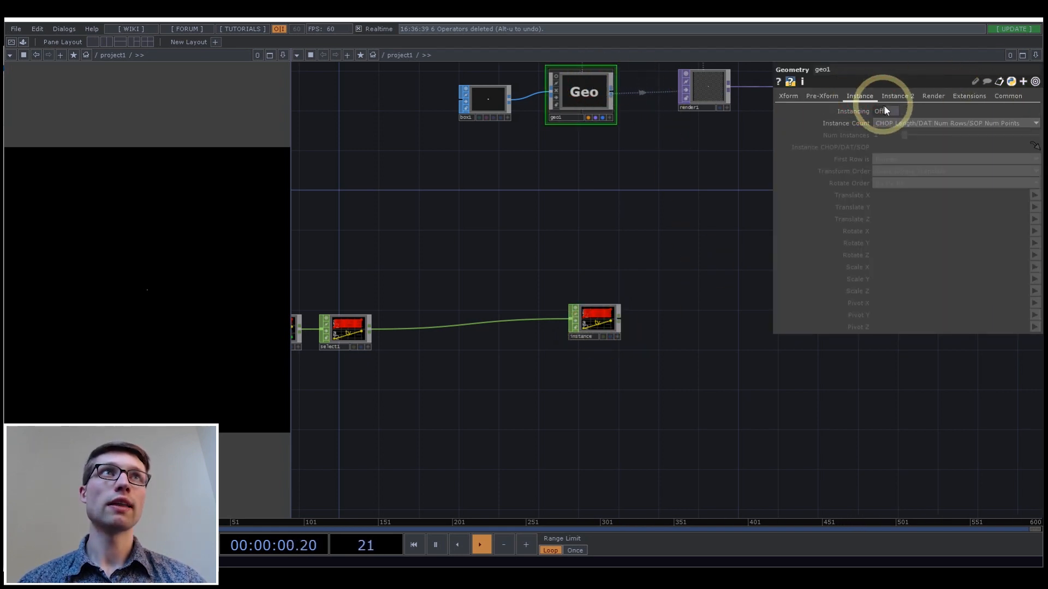
pyautogui.moveTo(642, 156); pyautogui.dragTo(654, 186)
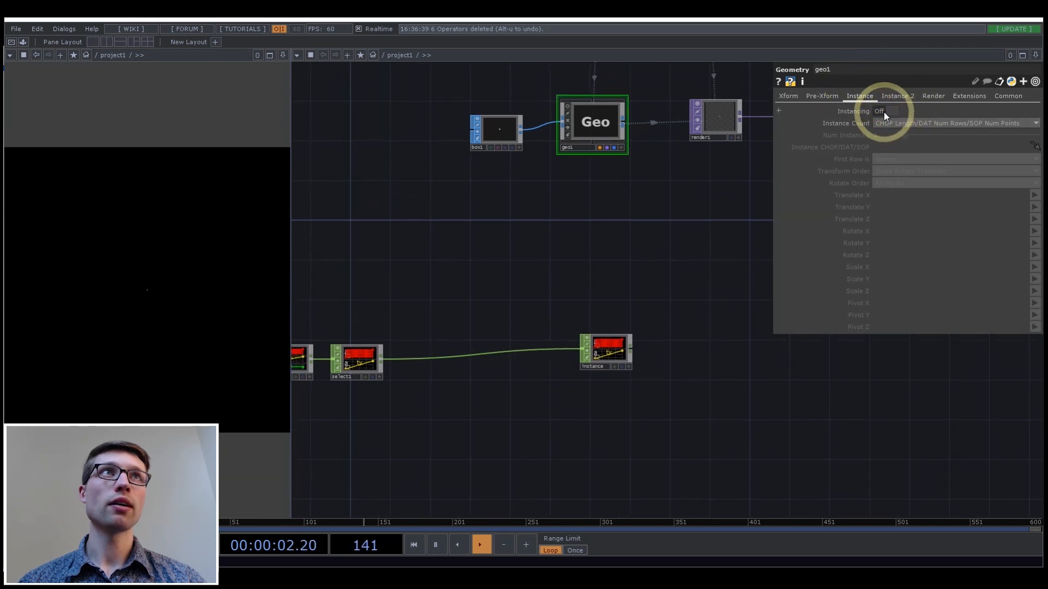
pyautogui.click(886, 112)
pyautogui.moveTo(607, 352); pyautogui.dragTo(896, 146)
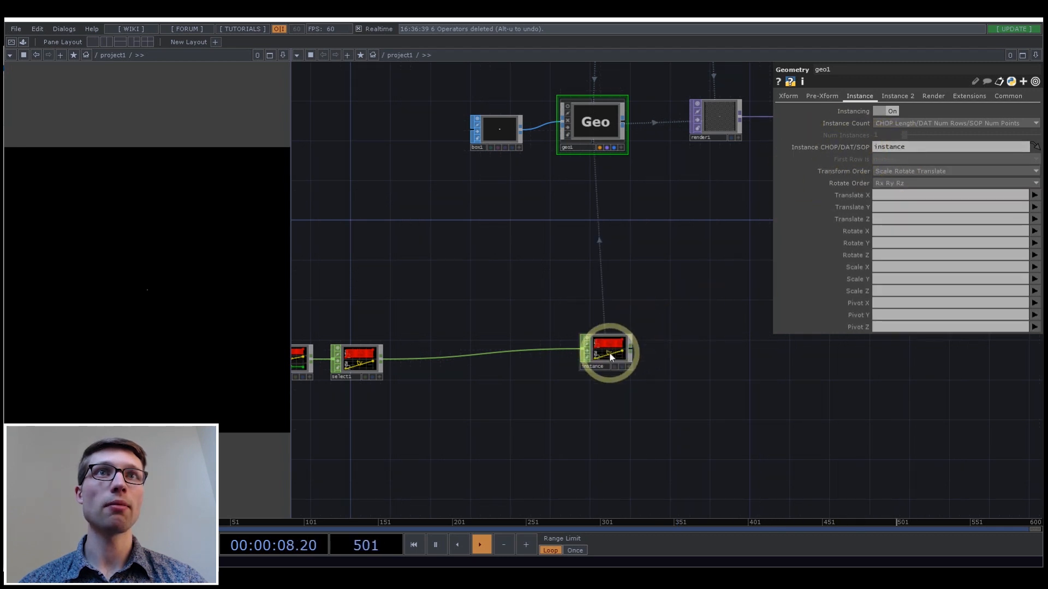
pyautogui.moveTo(607, 351); pyautogui.dragTo(598, 371)
# - Set the geometry's instance Translate X to tx and Translate Y to ty
pyautogui.click(888, 196)
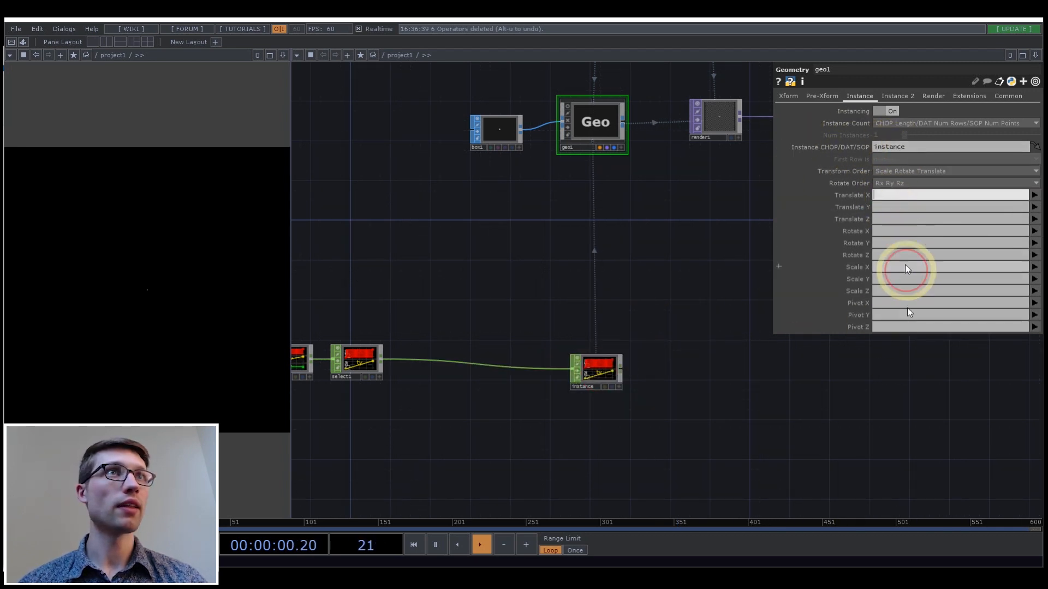
pyautogui.scroll(5, 623, 370)
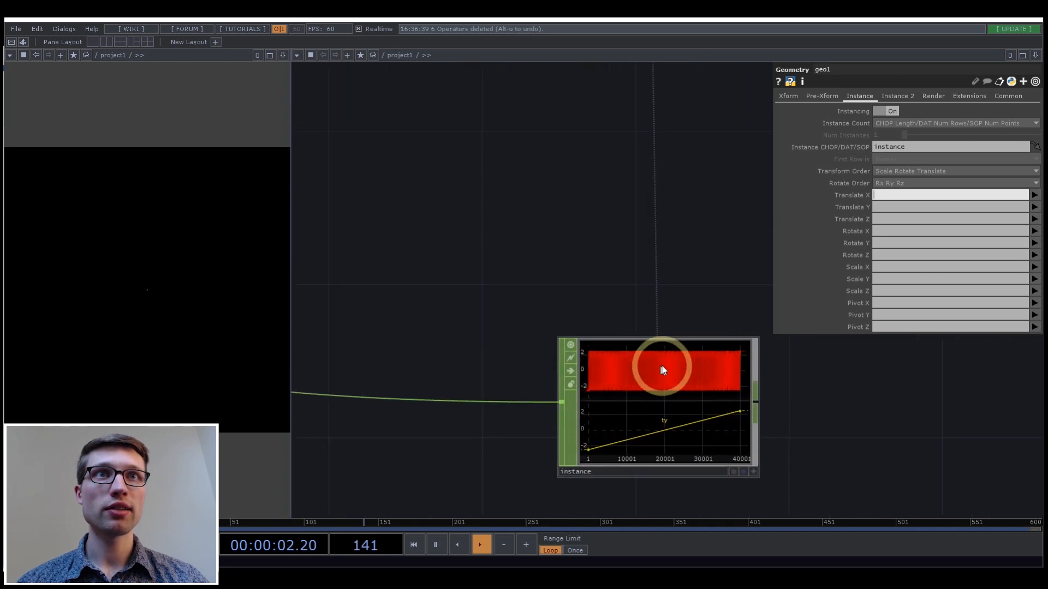
pyautogui.write('tx')
pyautogui.click(894, 207)
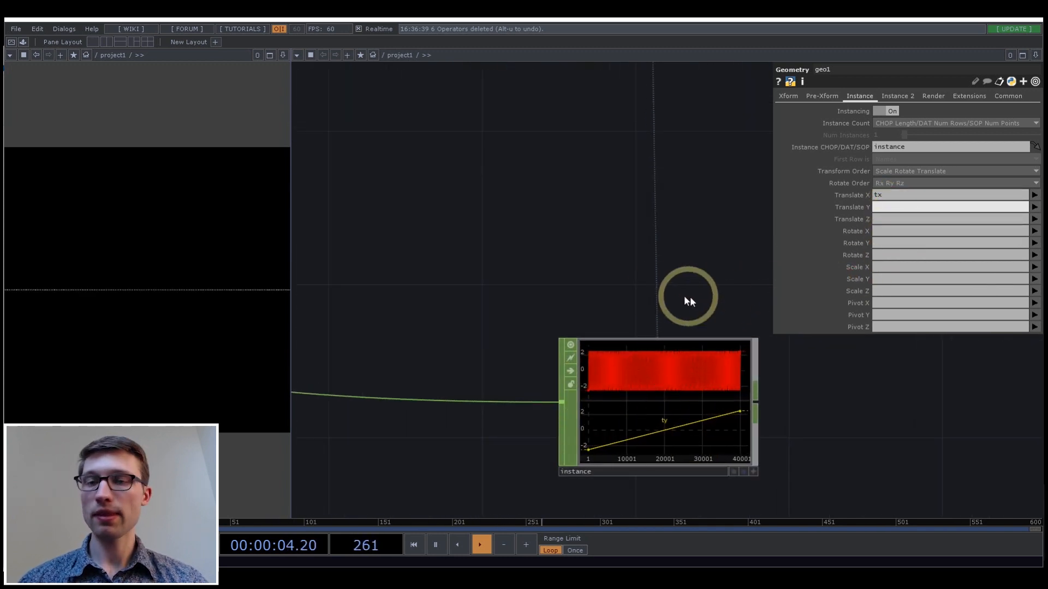
pyautogui.write('ty')
pyautogui.press('Return')
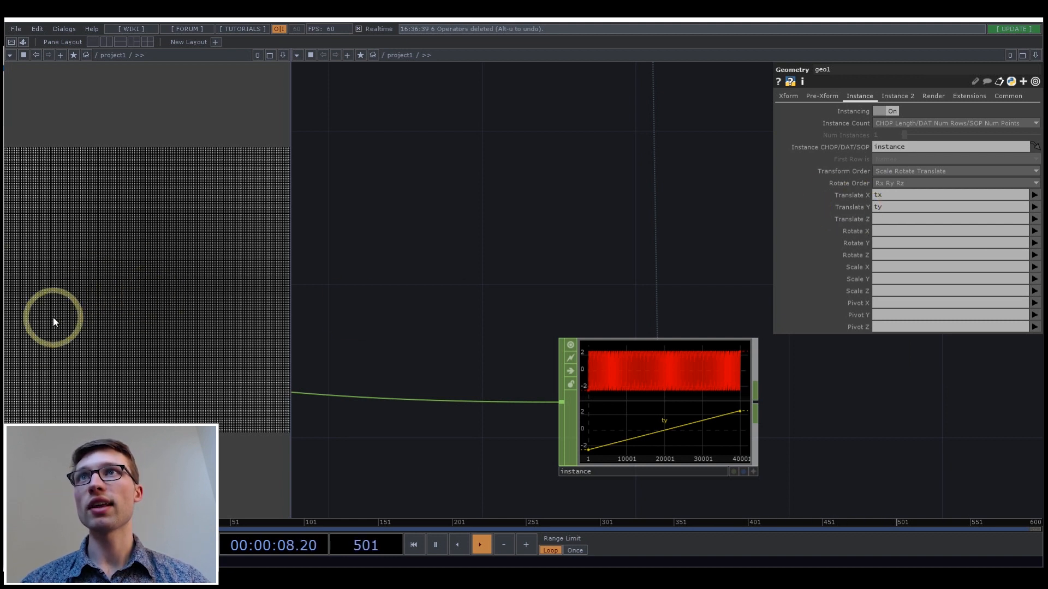
# - Move the chain from the grid to the Select farther away from the instance Null and line that Null up with it
pyautogui.moveTo(432, 324); pyautogui.dragTo(606, 264)
pyautogui.scroll(-5, 624, 266)
pyautogui.moveTo(540, 381); pyautogui.dragTo(700, 390)
pyautogui.scroll(-3, 702, 394)
pyautogui.click(610, 335)
pyautogui.moveTo(636, 382); pyautogui.dragTo(344, 280)
pyautogui.click(631, 341)
pyautogui.moveTo(628, 338); pyautogui.dragTo(557, 346)
pyautogui.moveTo(680, 385); pyautogui.dragTo(576, 389)
pyautogui.moveTo(686, 342); pyautogui.dragTo(708, 356)
pyautogui.moveTo(105, 245); pyautogui.dragTo(73, 241)
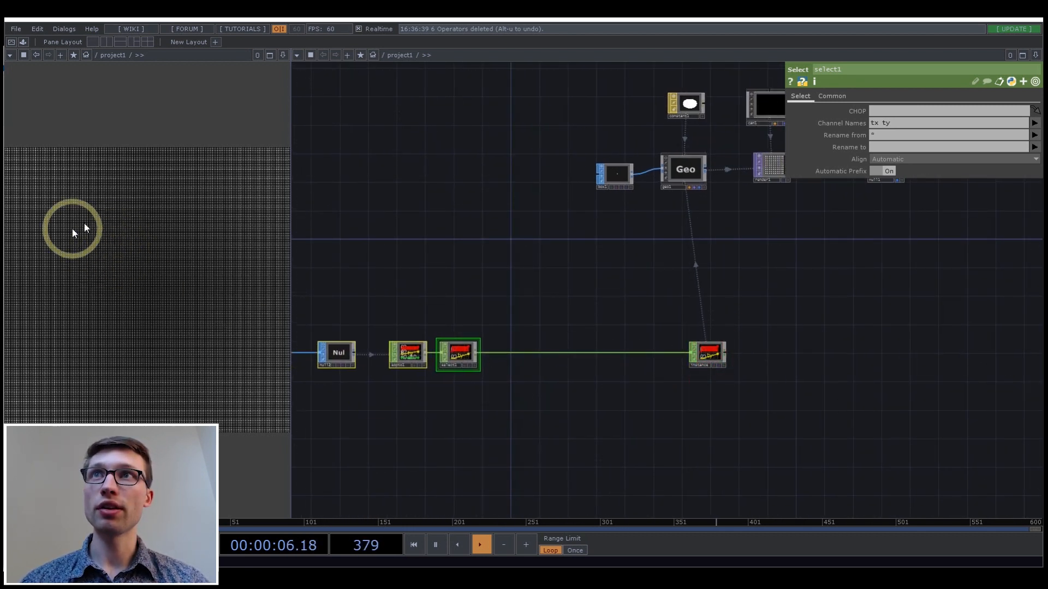
pyautogui.moveTo(183, 261); pyautogui.dragTo(202, 255)
pyautogui.moveTo(131, 356); pyautogui.dragTo(151, 327)
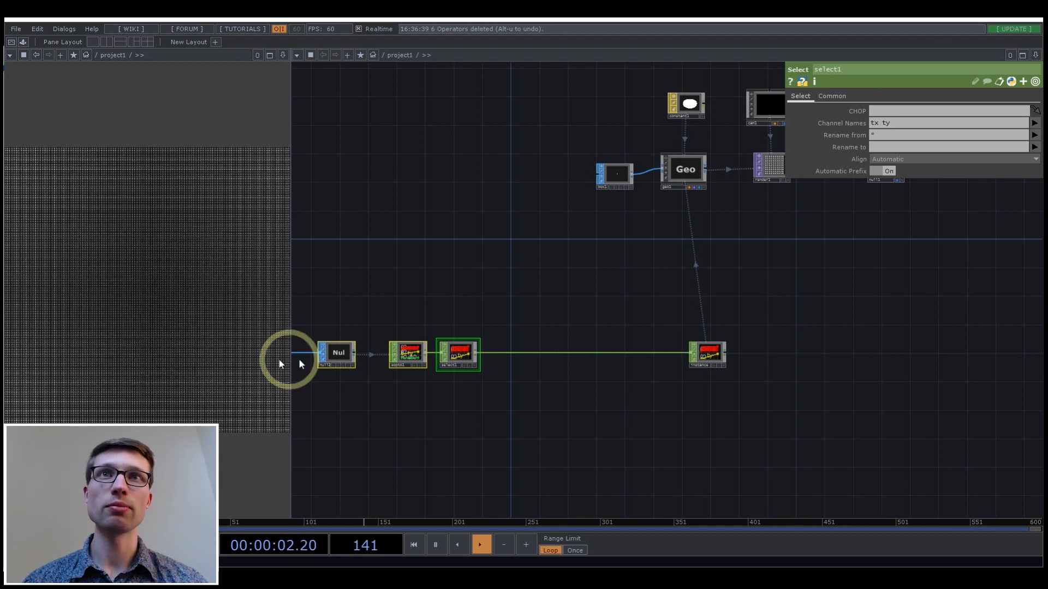
# - Insert a Pattern CHOP into the connection between the Select and the instance Null
pyautogui.scroll(3, 486, 367)
pyautogui.moveTo(516, 386); pyautogui.dragTo(537, 362)
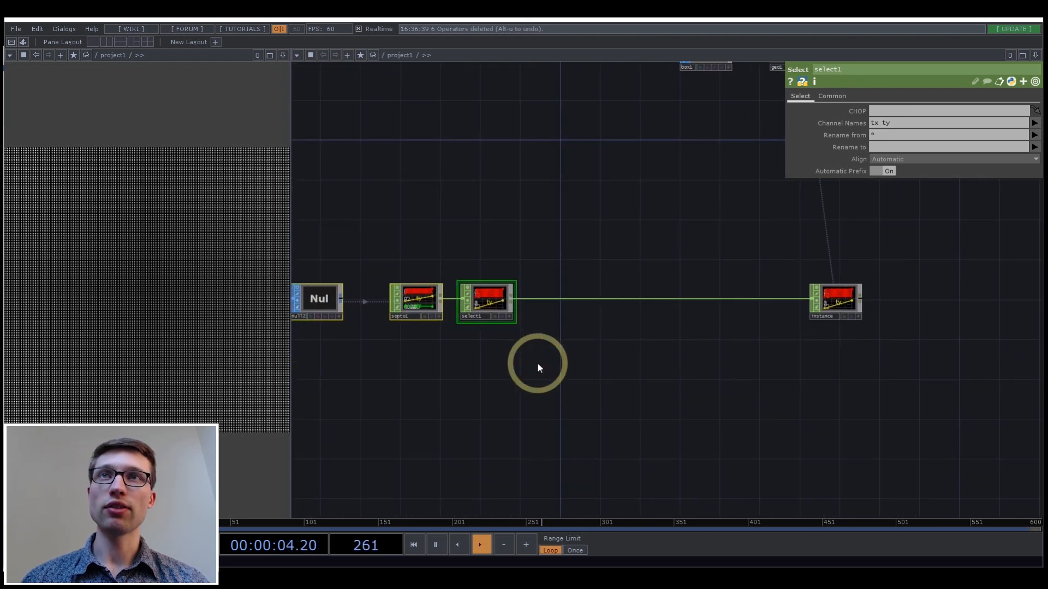
pyautogui.rightClick(511, 300)
pyautogui.write('p')
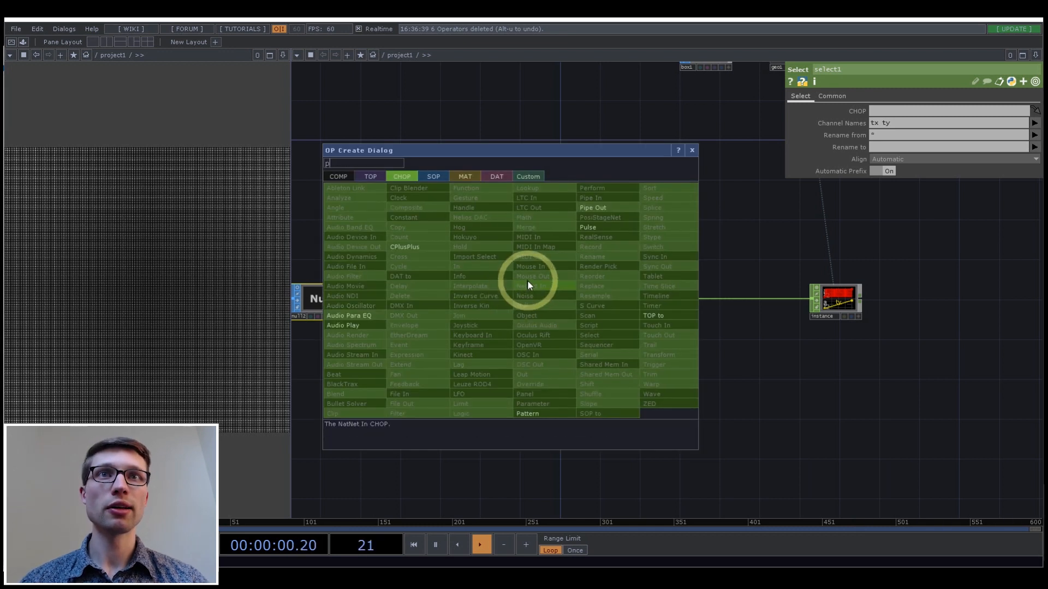
pyautogui.click(555, 416)
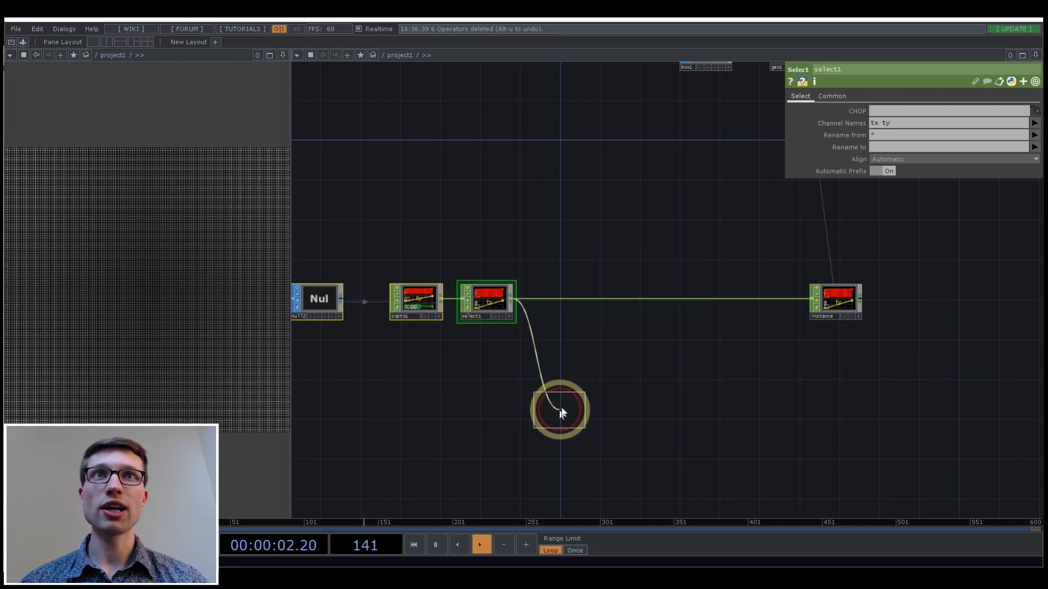
pyautogui.click(597, 331)
pyautogui.moveTo(782, 328); pyautogui.dragTo(522, 324)
pyautogui.scroll(5, 519, 338)
pyautogui.moveTo(339, 368); pyautogui.dragTo(483, 376)
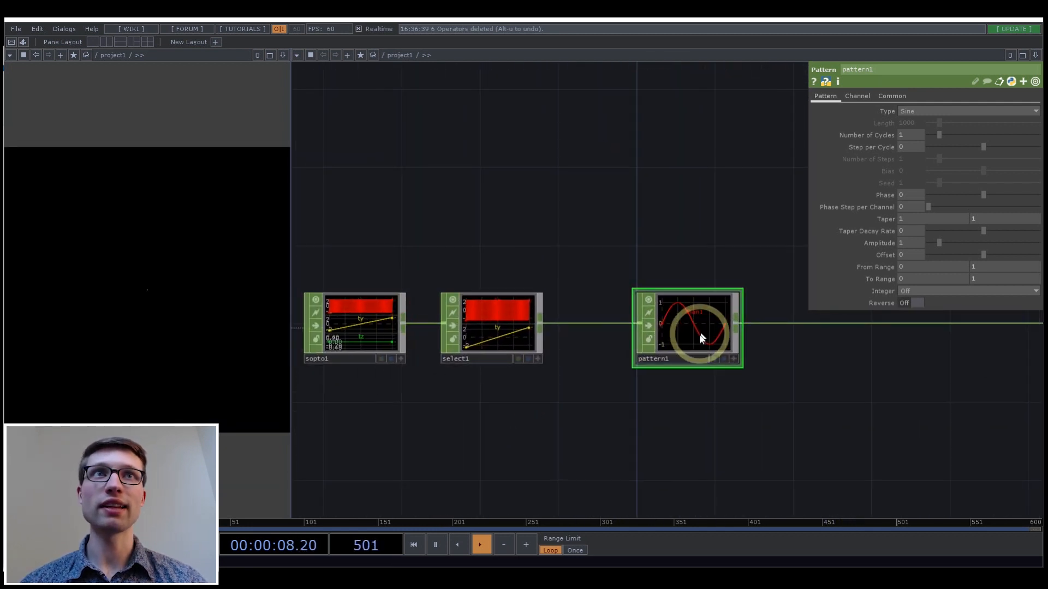
pyautogui.scroll(3, 709, 334)
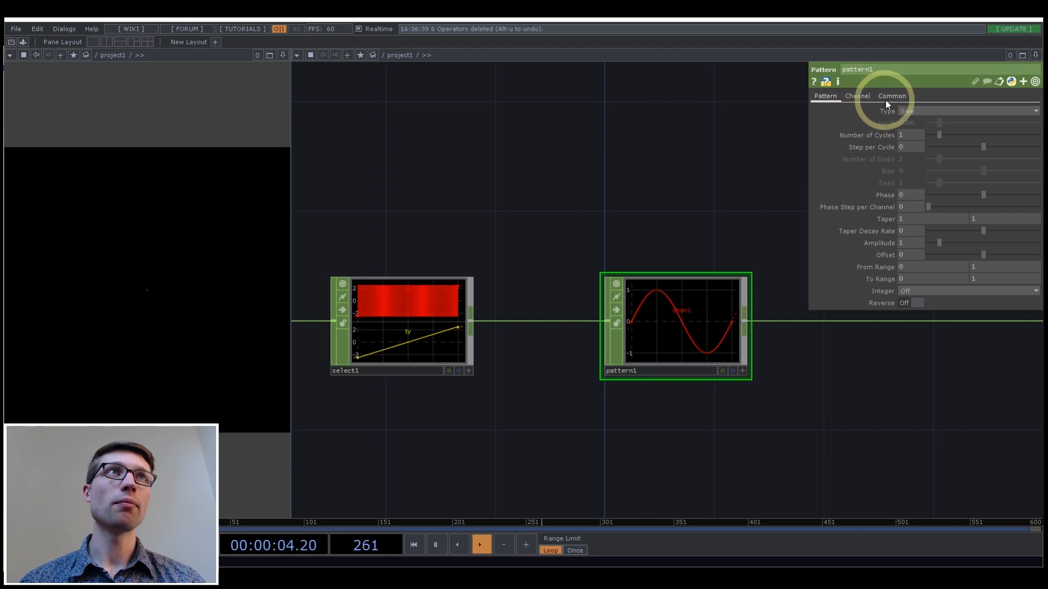
# - Name the Pattern CHOP's channels tx and ty and set Combine Channels to Add
pyautogui.click(864, 96)
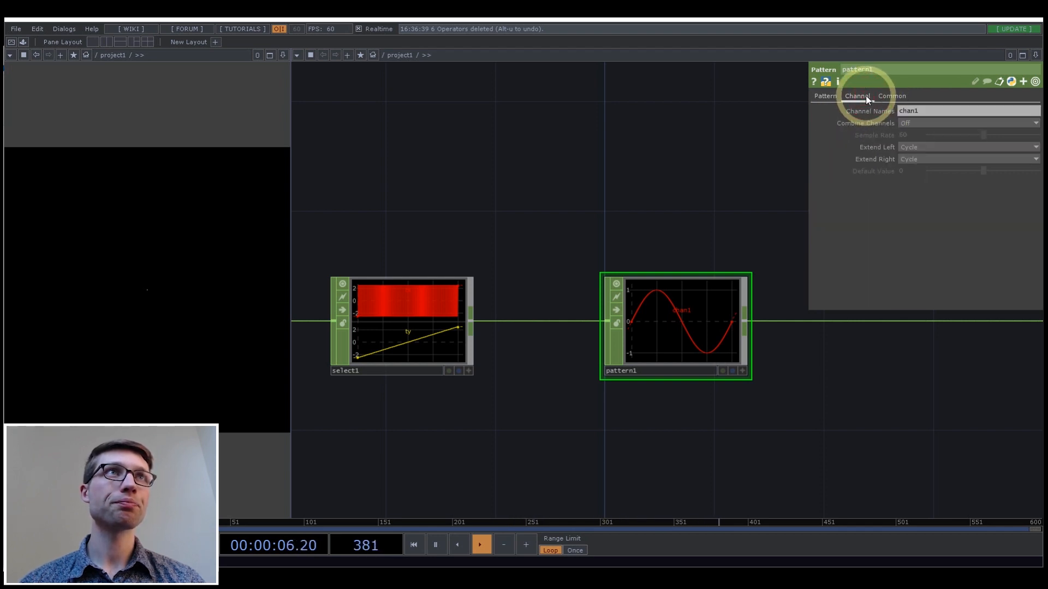
pyautogui.click(922, 110)
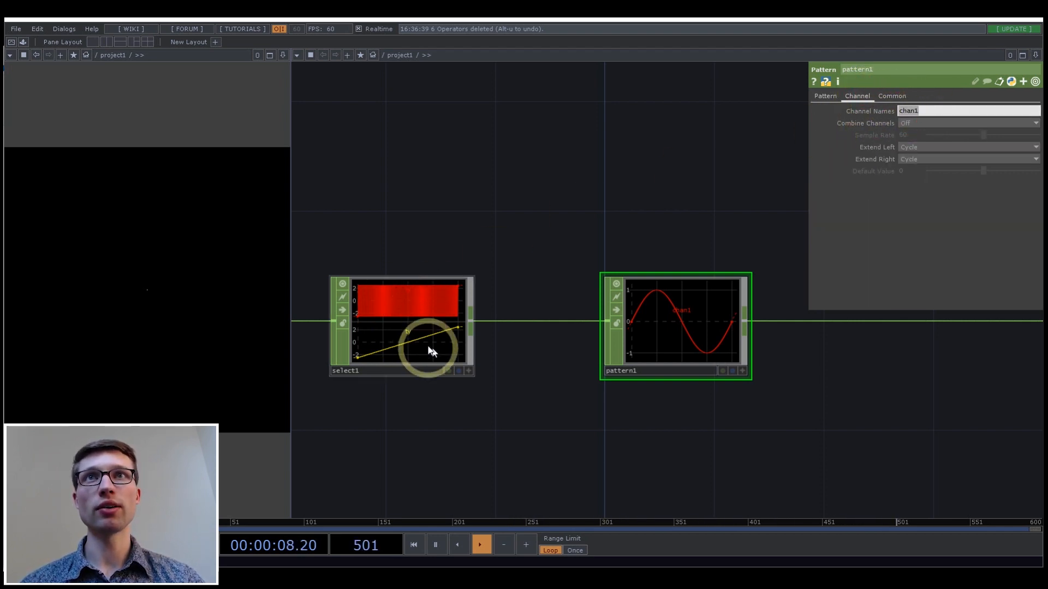
pyautogui.click(525, 294)
pyautogui.write('tx ty')
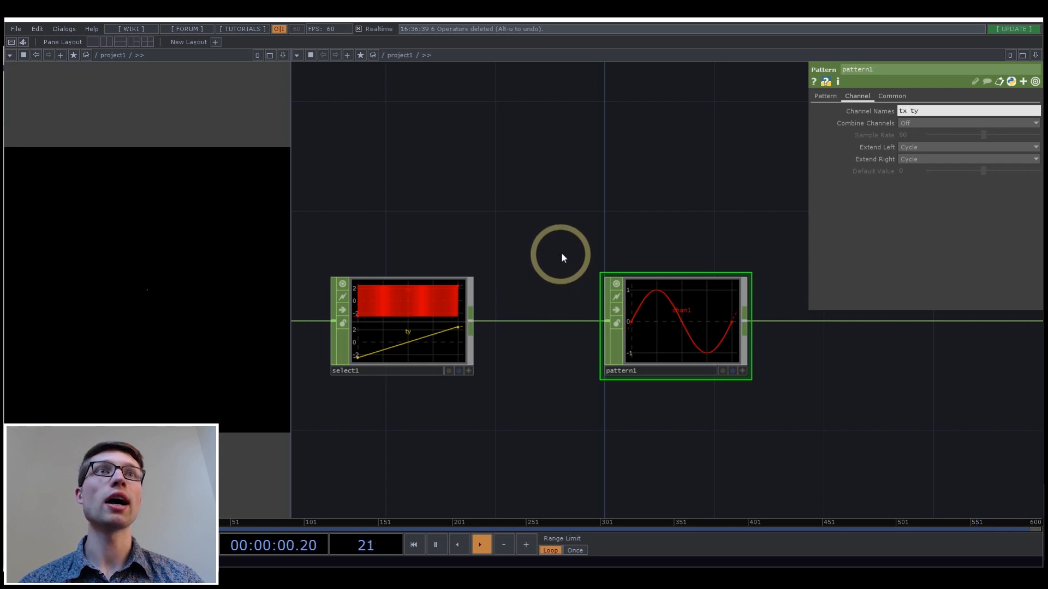
pyautogui.click(572, 250)
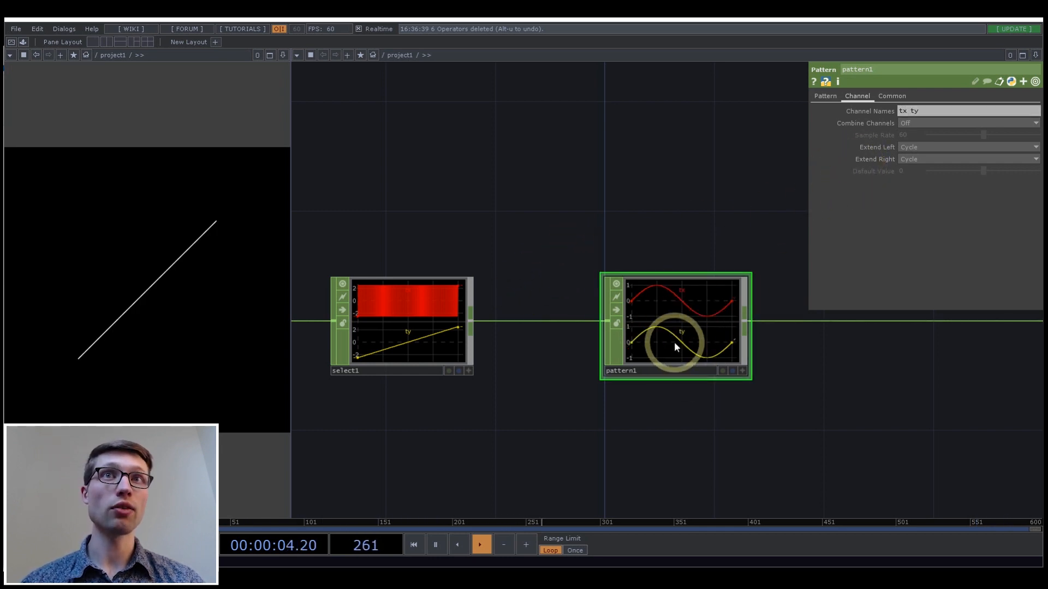
pyautogui.click(911, 122)
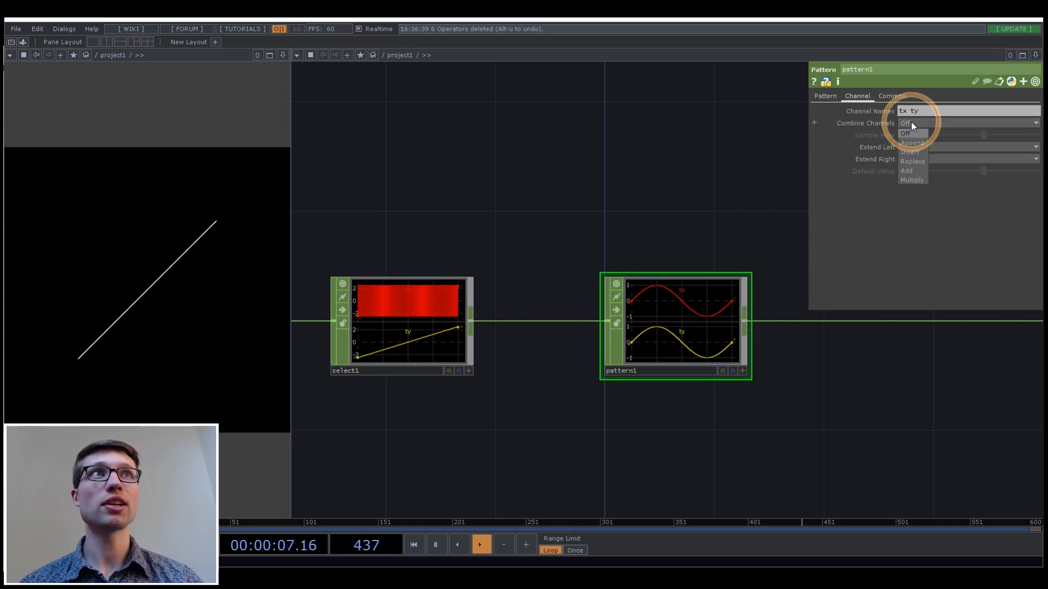
pyautogui.click(916, 169)
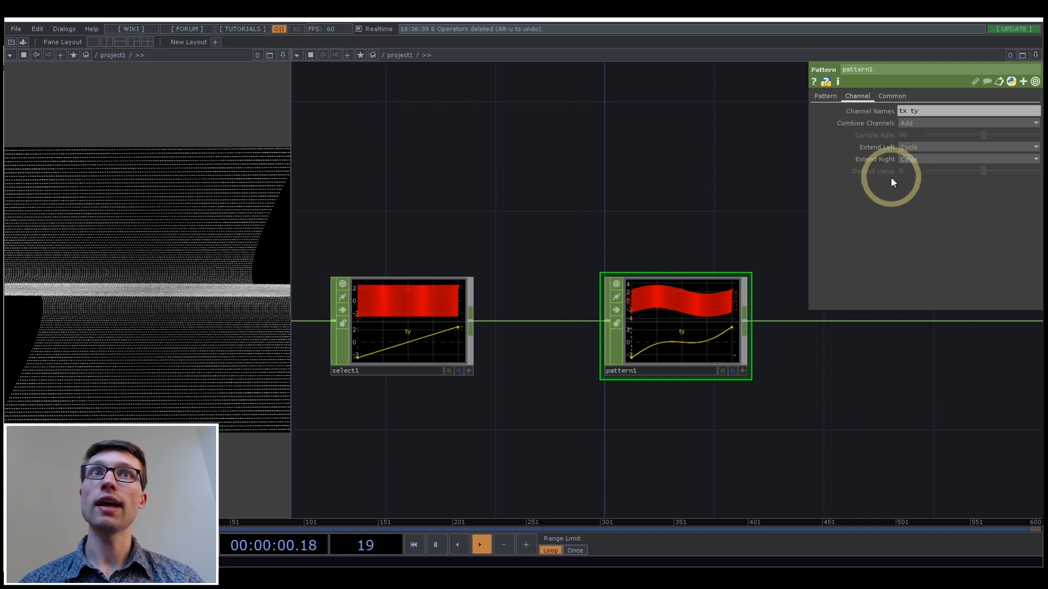
# - Change the pattern type to Random and reduce its amplitude to 0.05
pyautogui.click(825, 95)
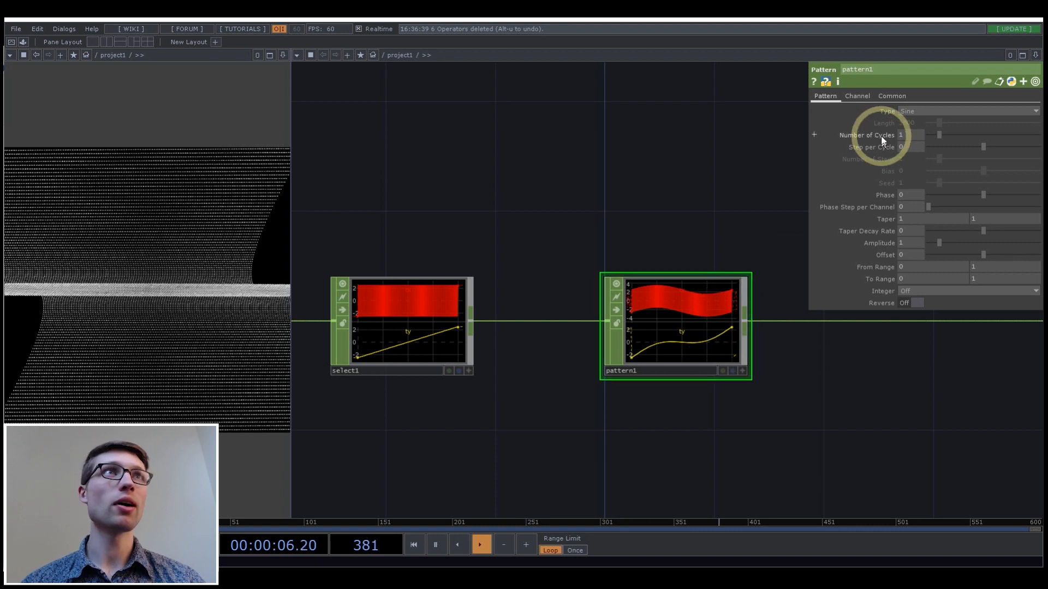
pyautogui.click(907, 111)
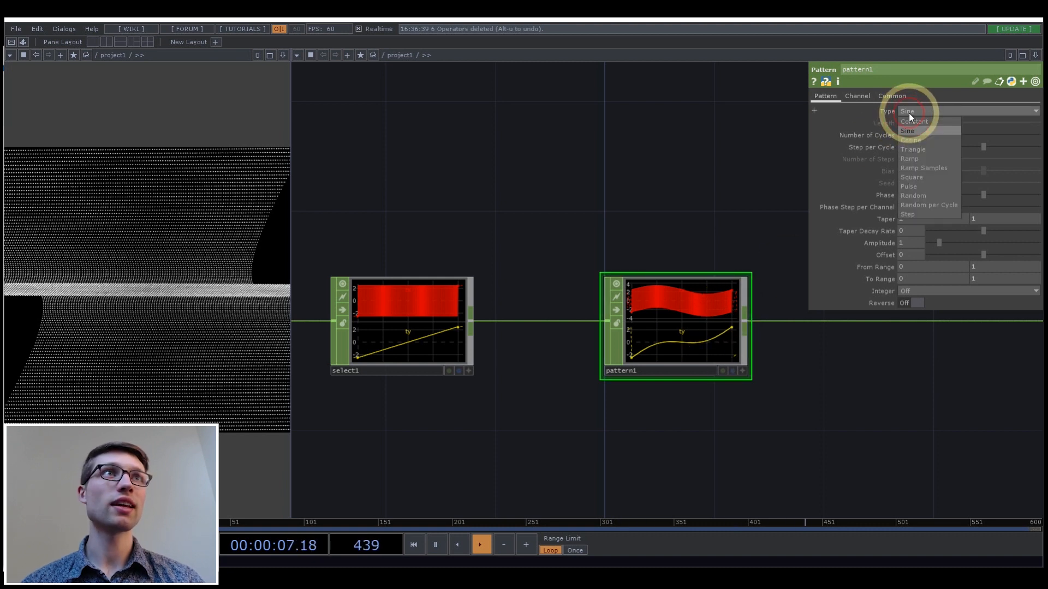
pyautogui.click(915, 195)
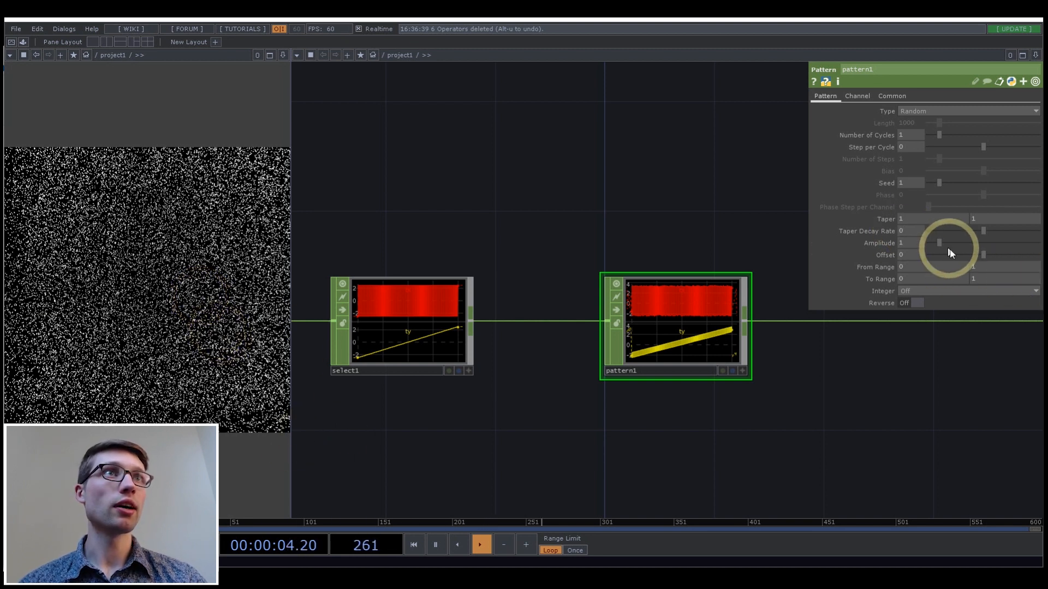
pyautogui.moveTo(938, 244); pyautogui.dragTo(929, 244)
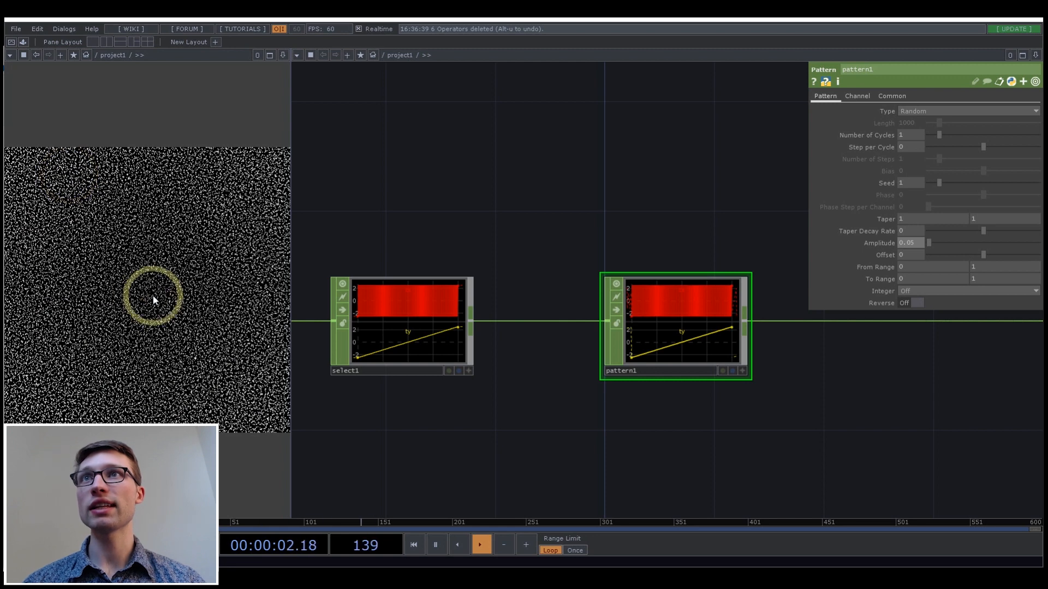
# - Create a Noise TOP in the empty network area below the grid chain
pyautogui.scroll(-6, 705, 280)
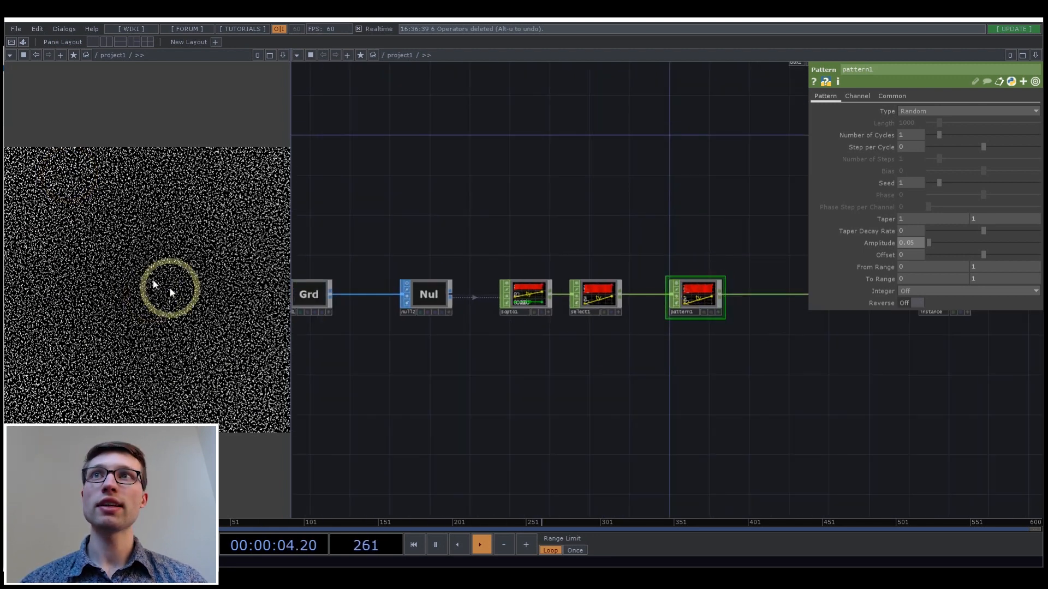
pyautogui.scroll(-6, 552, 363)
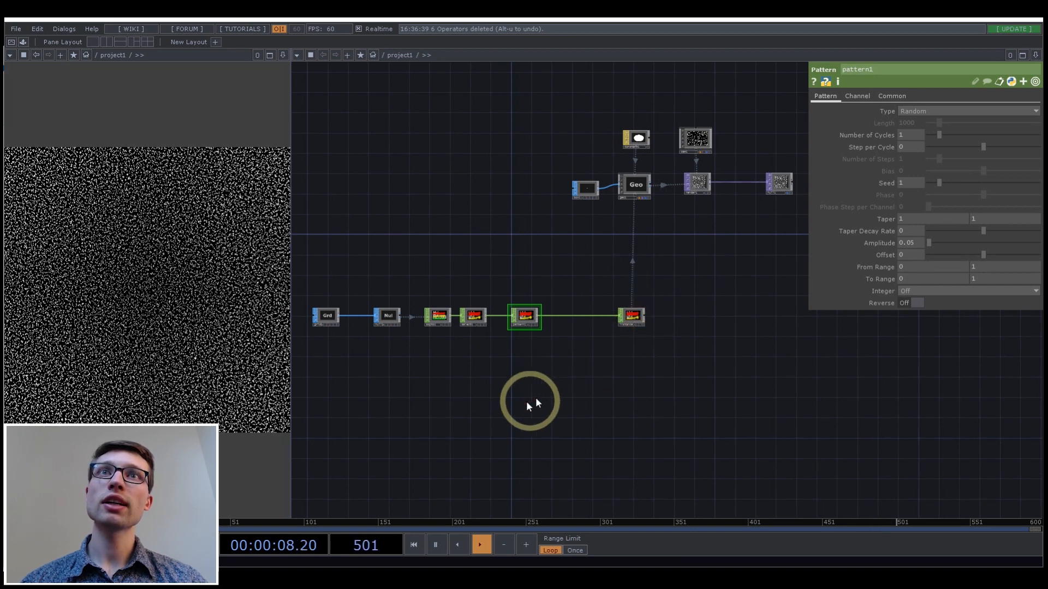
pyautogui.moveTo(537, 400); pyautogui.dragTo(678, 345)
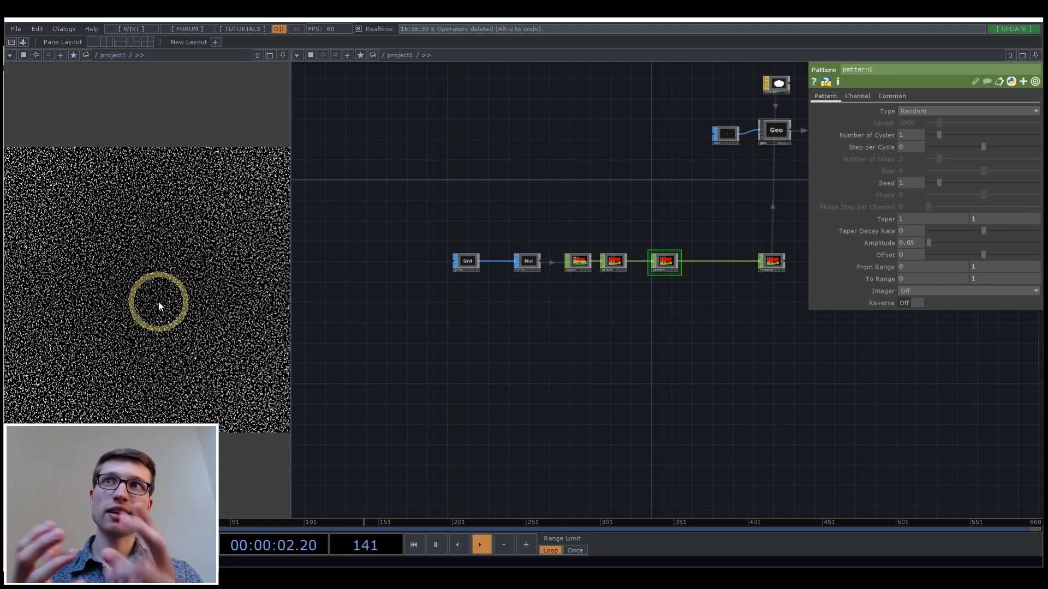
pyautogui.scroll(3, 634, 358)
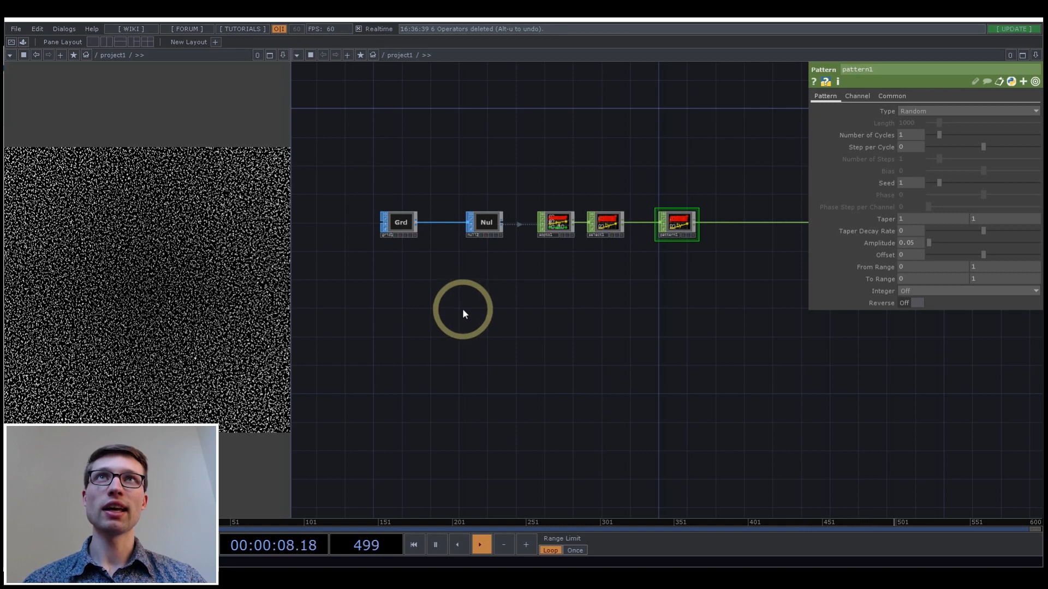
pyautogui.press('Tab')
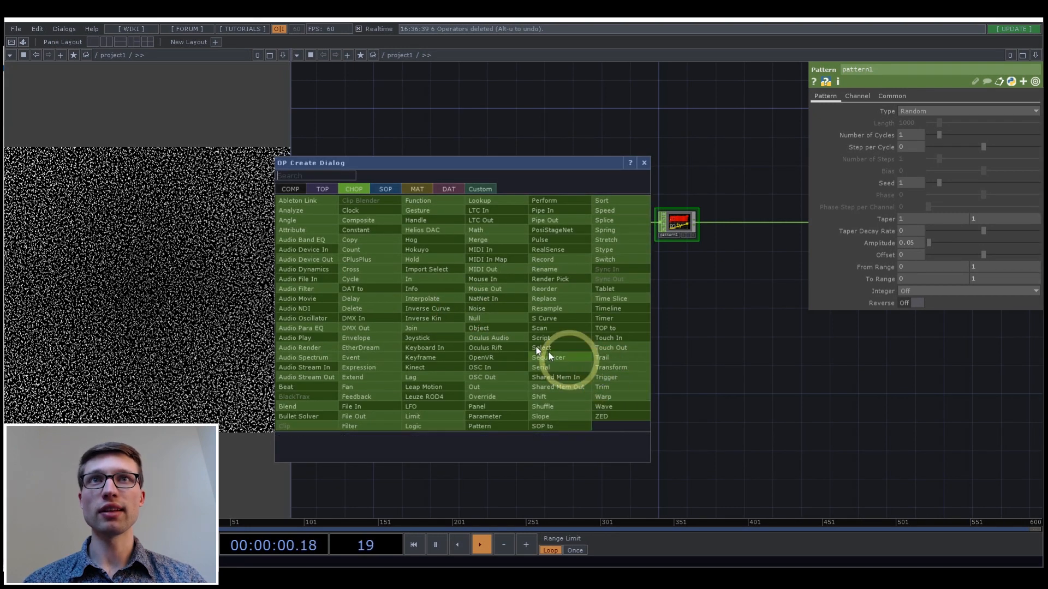
pyautogui.click(323, 190)
pyautogui.write('n')
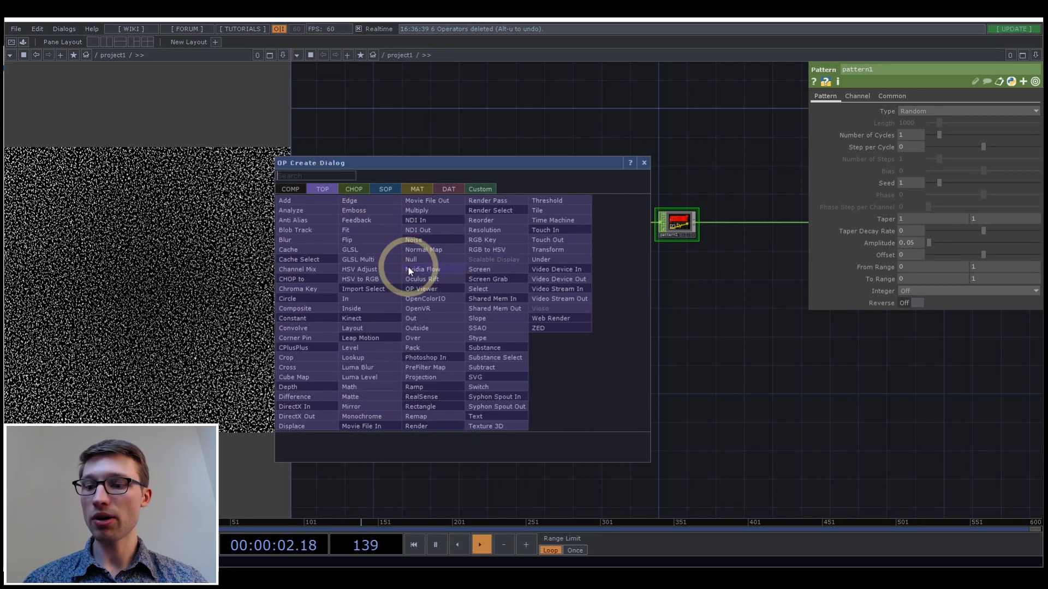
pyautogui.write('o')
pyautogui.click(469, 331)
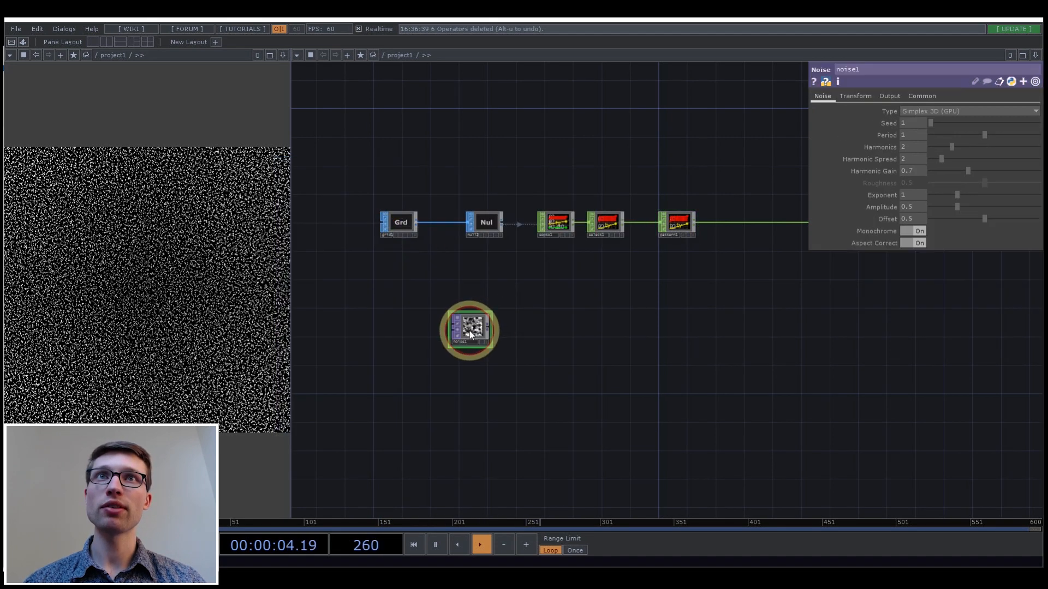
# - Turn off Monochrome on the Noise TOP and raise its period to about 1.7
pyautogui.scroll(5, 472, 337)
pyautogui.scroll(3, 494, 273)
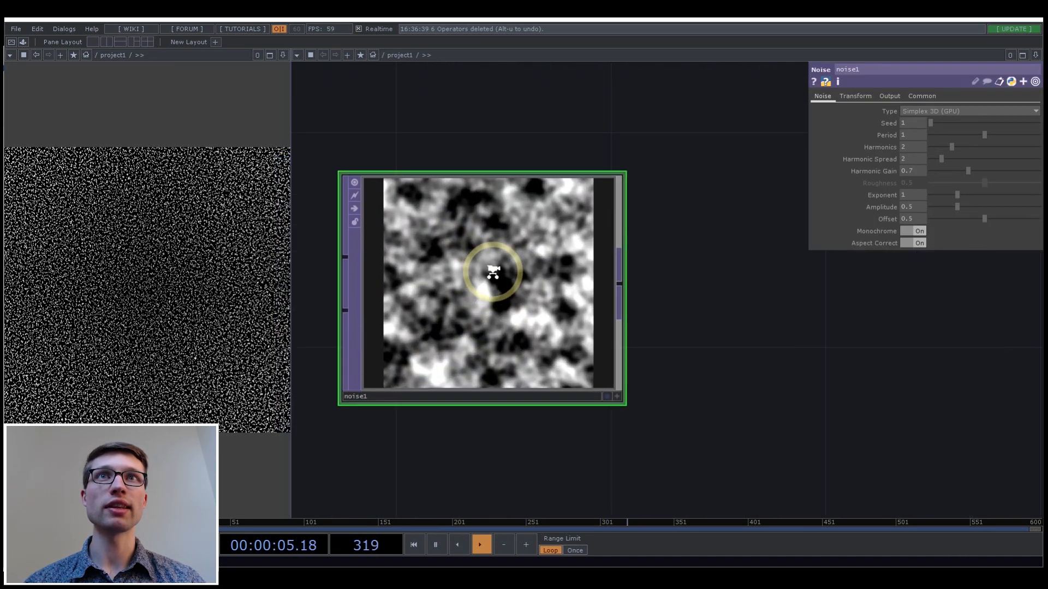
pyautogui.click(919, 231)
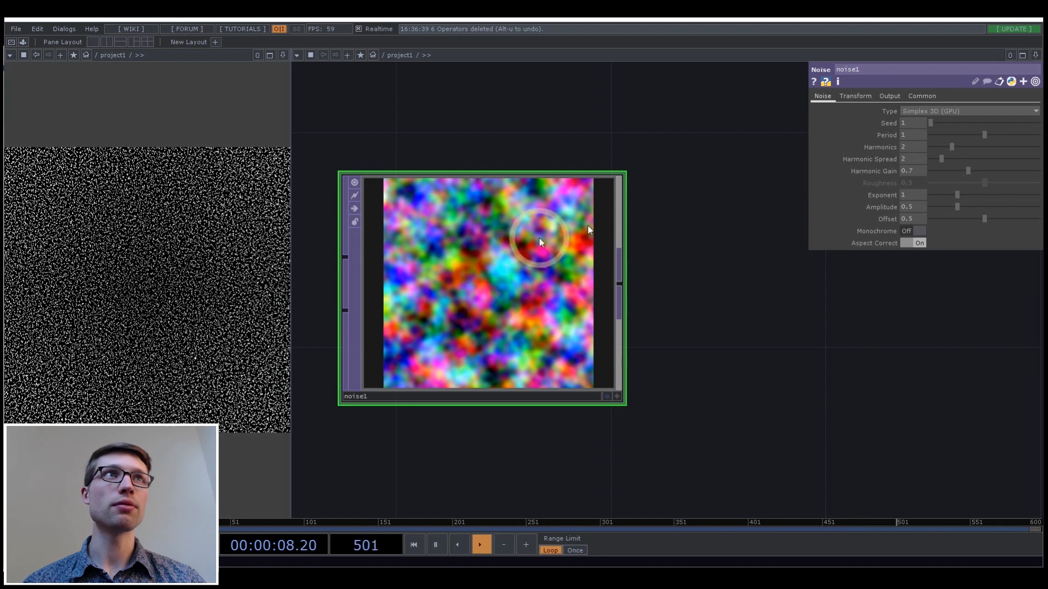
pyautogui.moveTo(983, 136); pyautogui.dragTo(1021, 136)
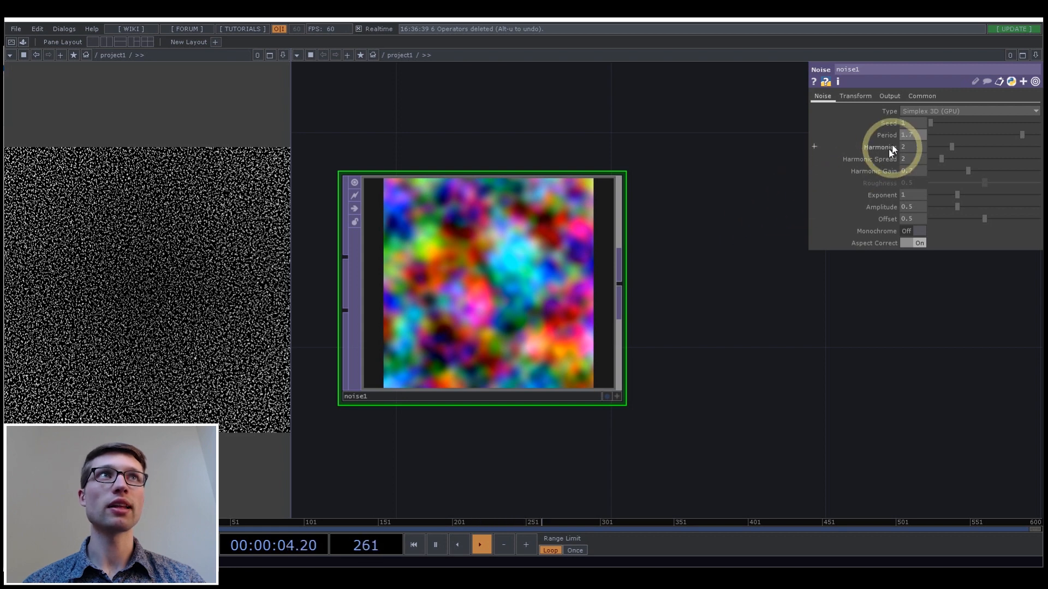
# - Set the Noise TOP's resolution to 200 by 200 and check it against the grid's rows and columns
pyautogui.click(922, 97)
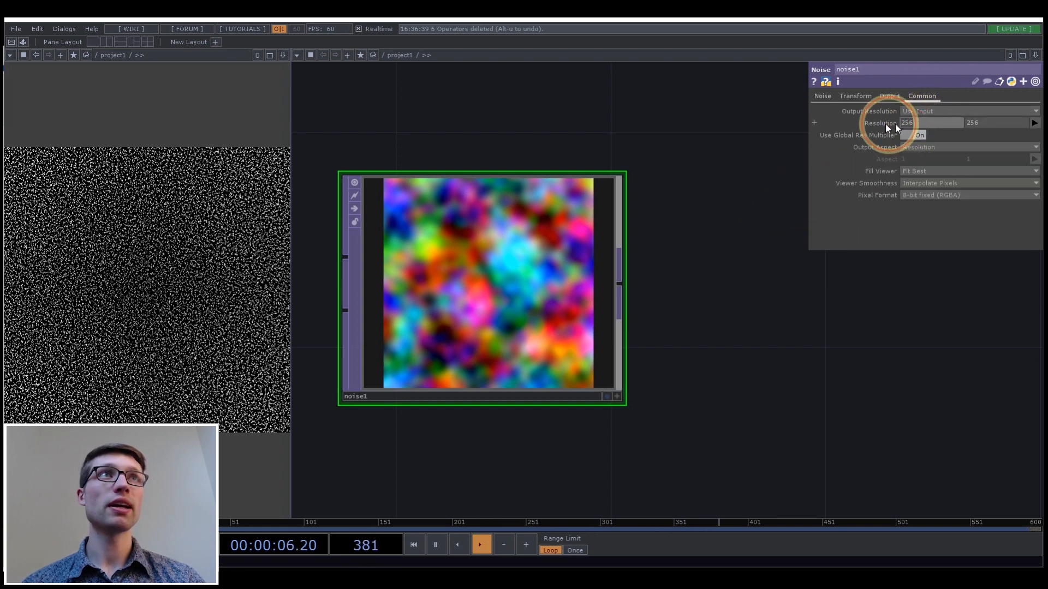
pyautogui.write('200')
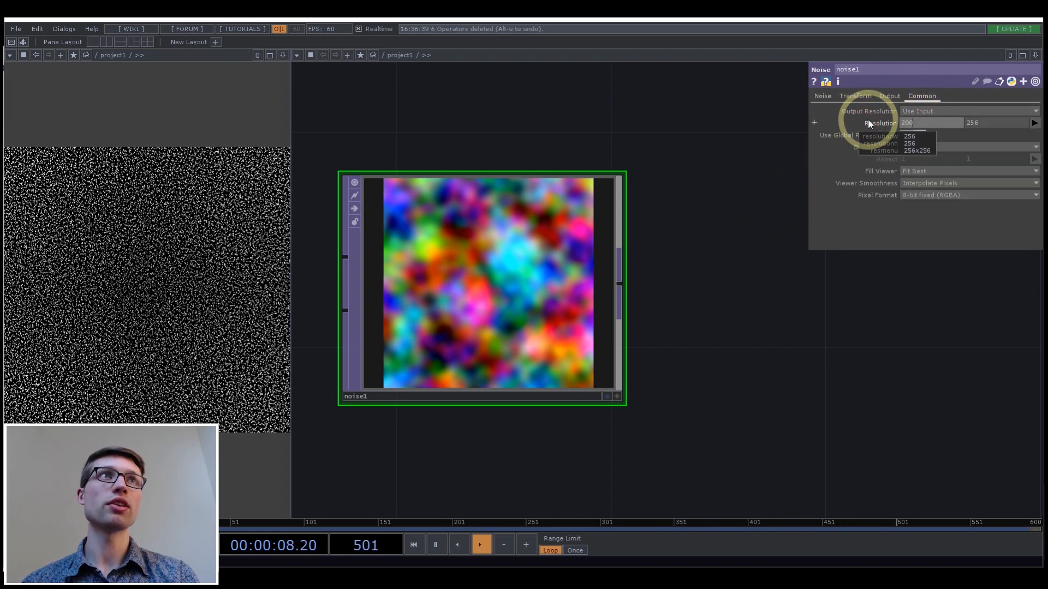
pyautogui.press('Tab')
pyautogui.write('2')
pyautogui.press('Return')
pyautogui.scroll(-5, 731, 184)
pyautogui.moveTo(463, 197); pyautogui.dragTo(321, 343)
pyautogui.click(412, 166)
pyautogui.moveTo(528, 355); pyautogui.dragTo(388, 356)
pyautogui.scroll(5, 393, 346)
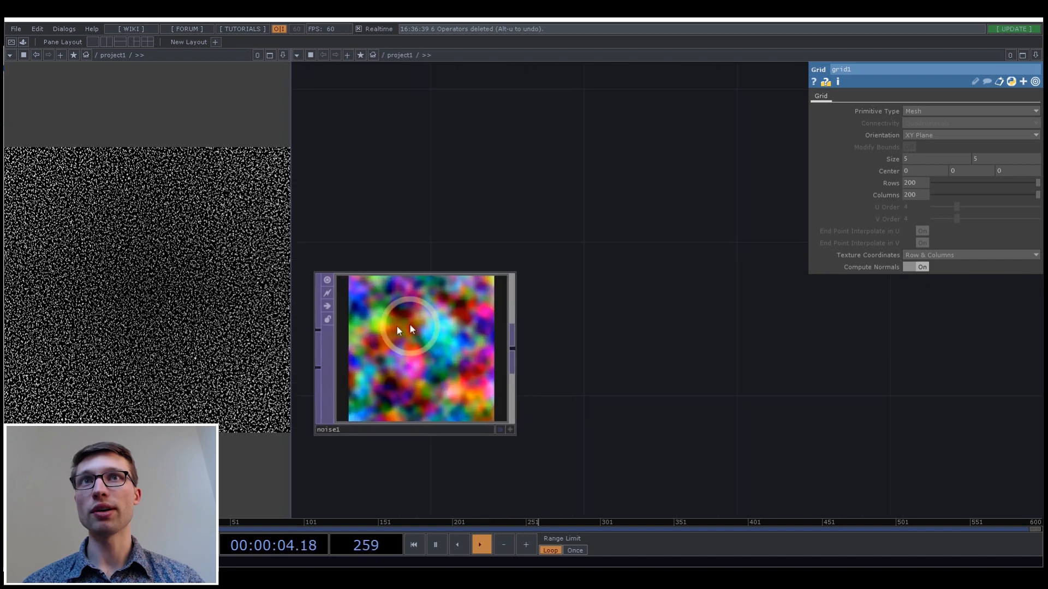
# - Append a Null TOP to the output of the Noise TOP
pyautogui.scroll(-5, 420, 331)
pyautogui.scroll(4, 464, 351)
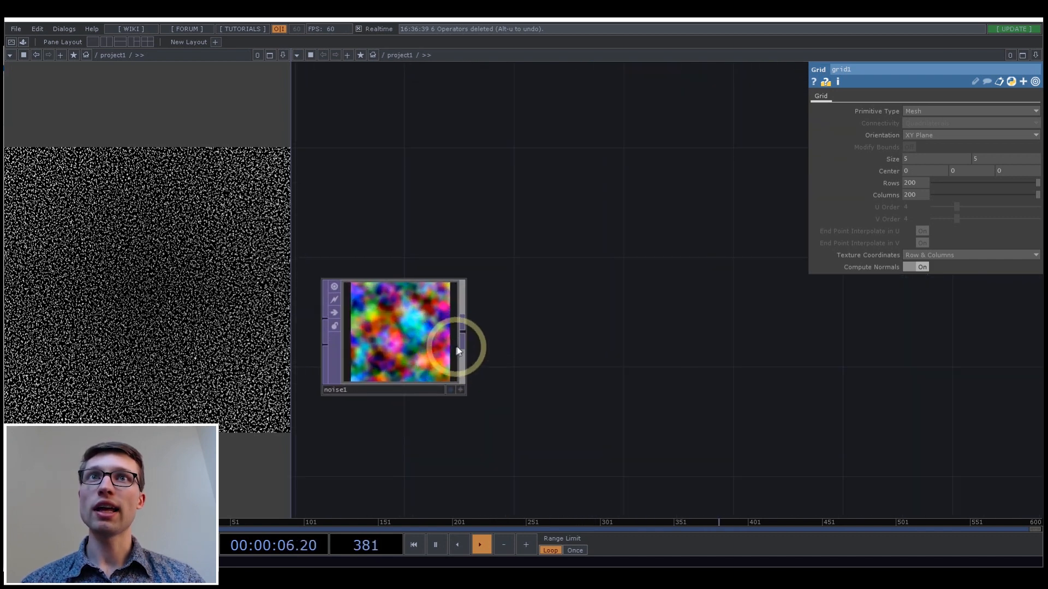
pyautogui.rightClick(463, 334)
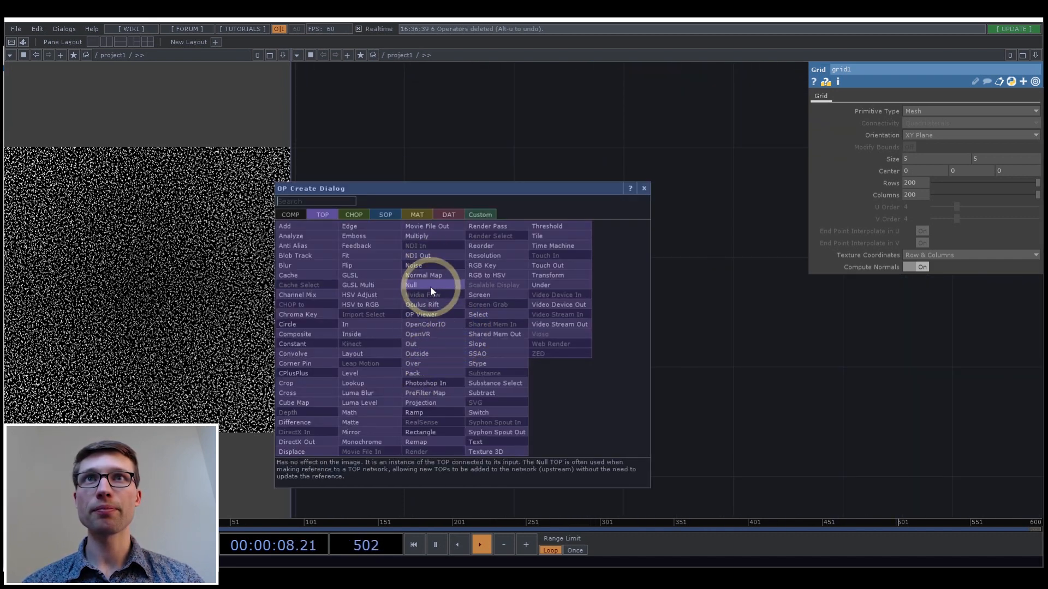
pyautogui.click(430, 286)
pyautogui.click(689, 338)
pyautogui.scroll(-6, 689, 336)
pyautogui.moveTo(723, 392); pyautogui.dragTo(607, 398)
# - Add a TOP to CHOP that reads its image from the noise chain's Null TOP
pyautogui.scroll(2, 620, 390)
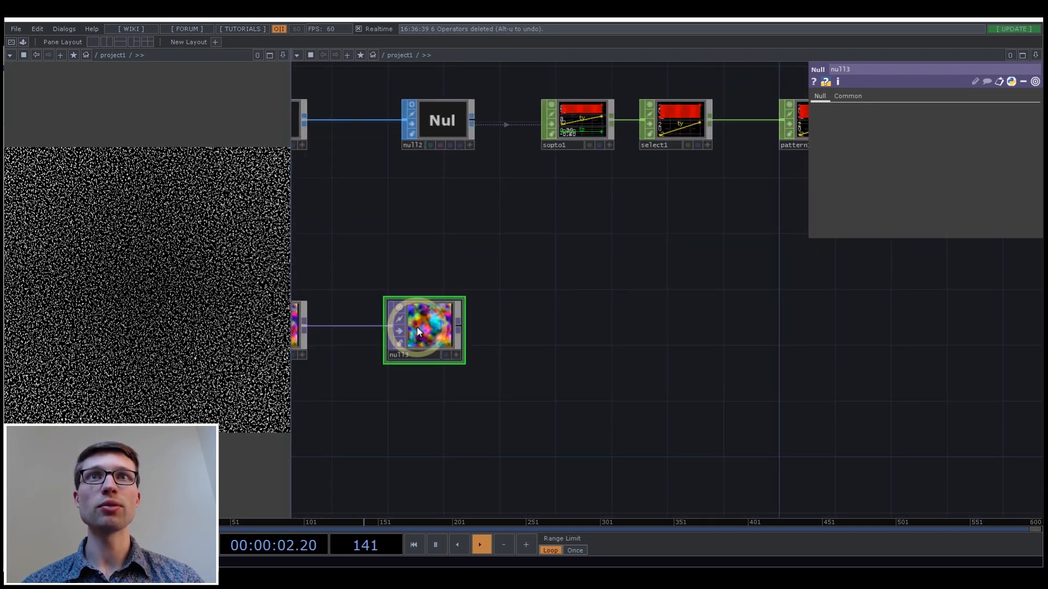
pyautogui.rightClick(458, 325)
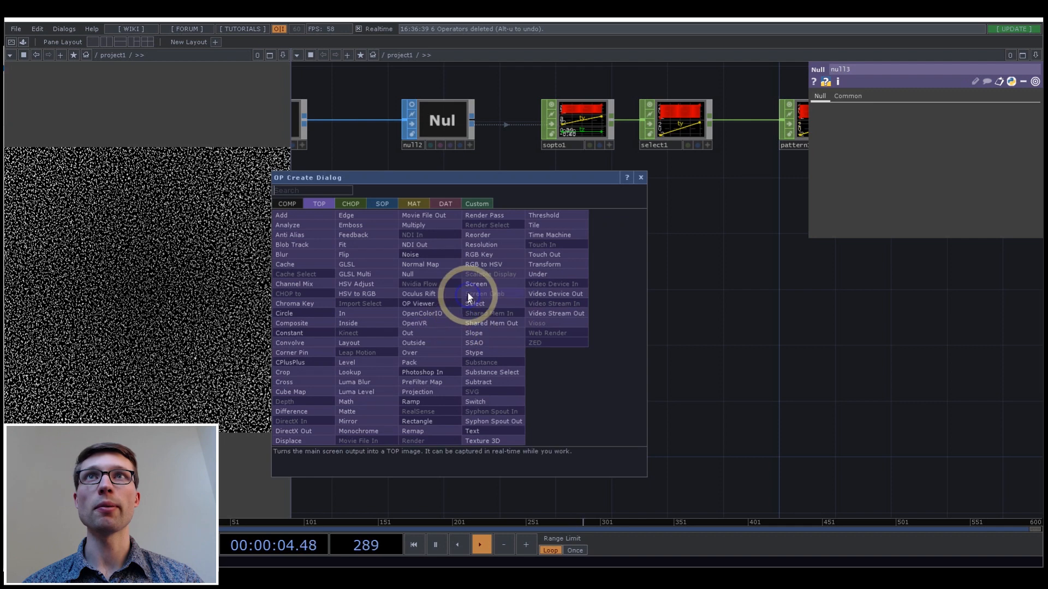
pyautogui.click(350, 202)
pyautogui.click(326, 225)
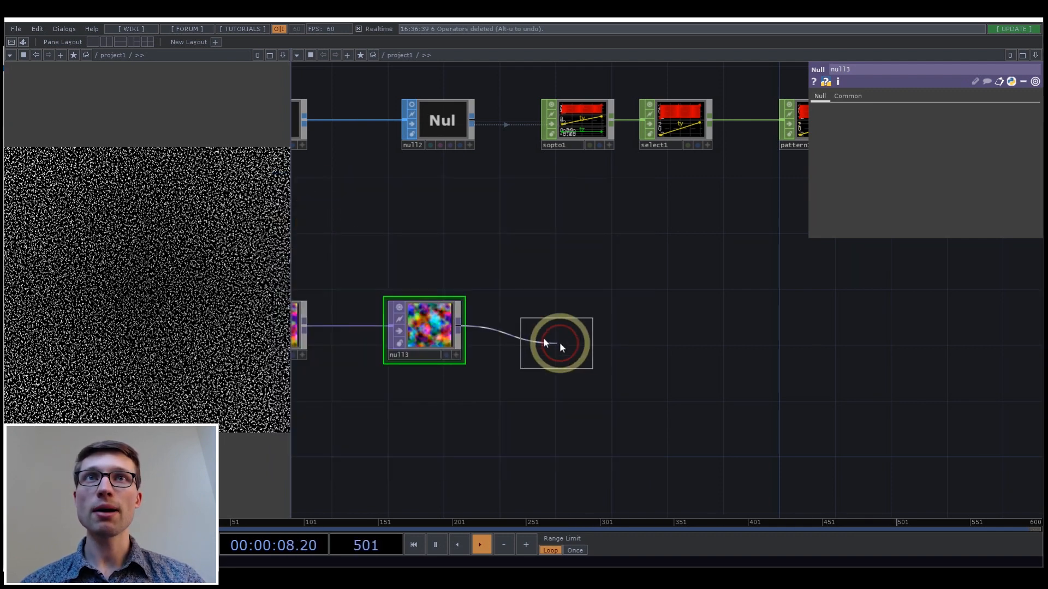
pyautogui.click(587, 336)
# - Set the TOP to CHOP's crop to Full Image
pyautogui.scroll(5, 585, 332)
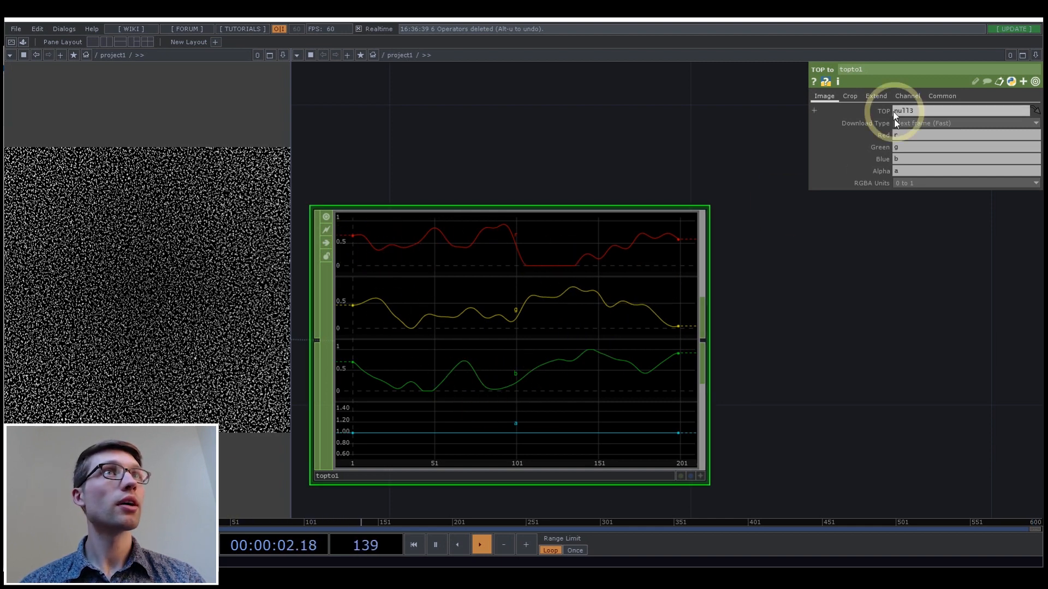
pyautogui.click(846, 99)
pyautogui.click(901, 112)
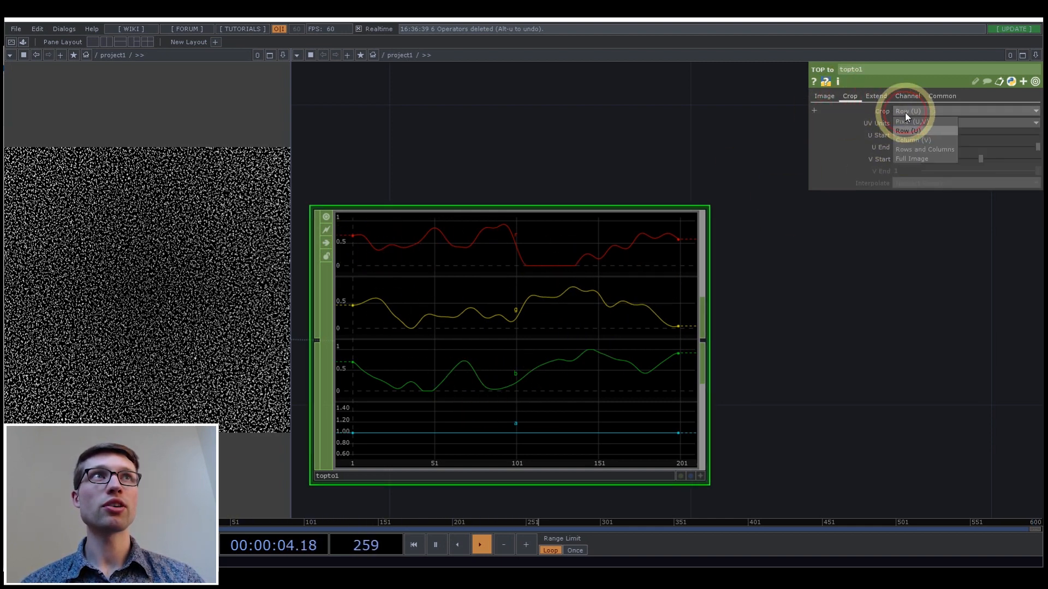
pyautogui.click(911, 157)
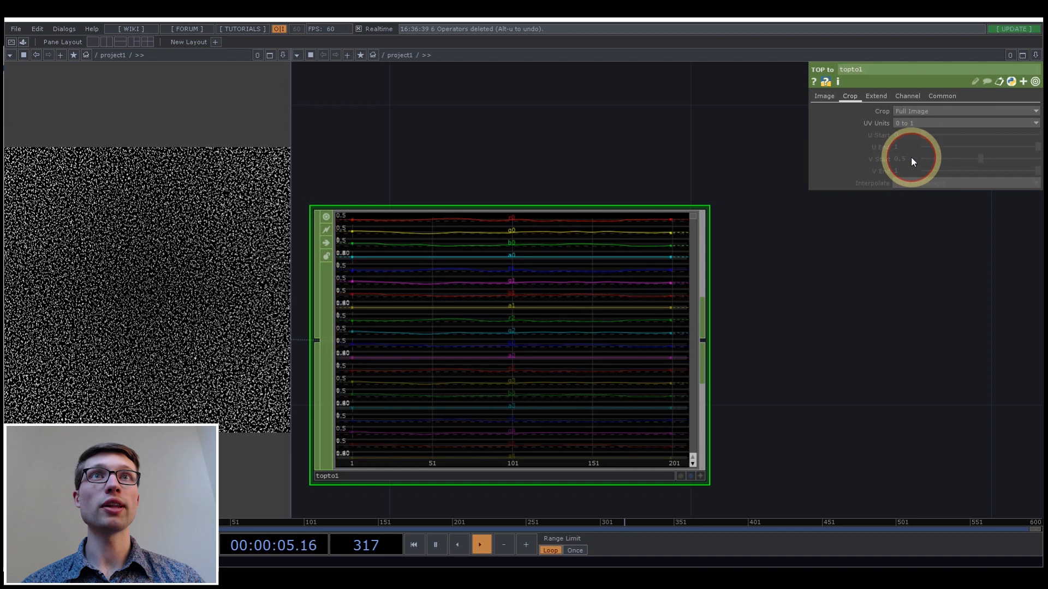
# - Clear the blue and alpha channel names of the TOP to CHOP, keeping only r and g
pyautogui.click(824, 96)
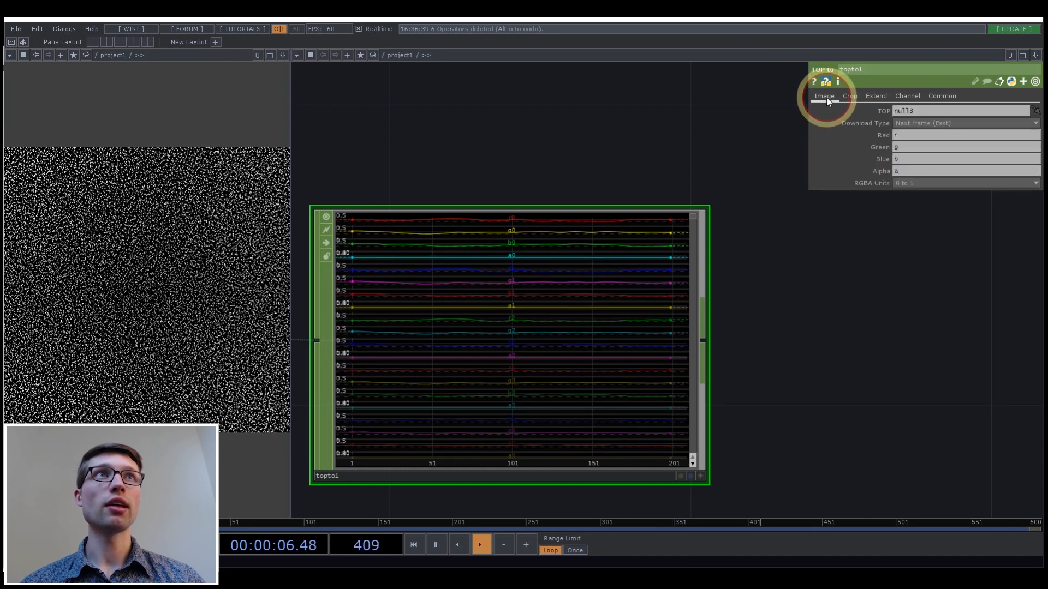
pyautogui.click(907, 159)
pyautogui.click(898, 135)
pyautogui.press('BackSpace')
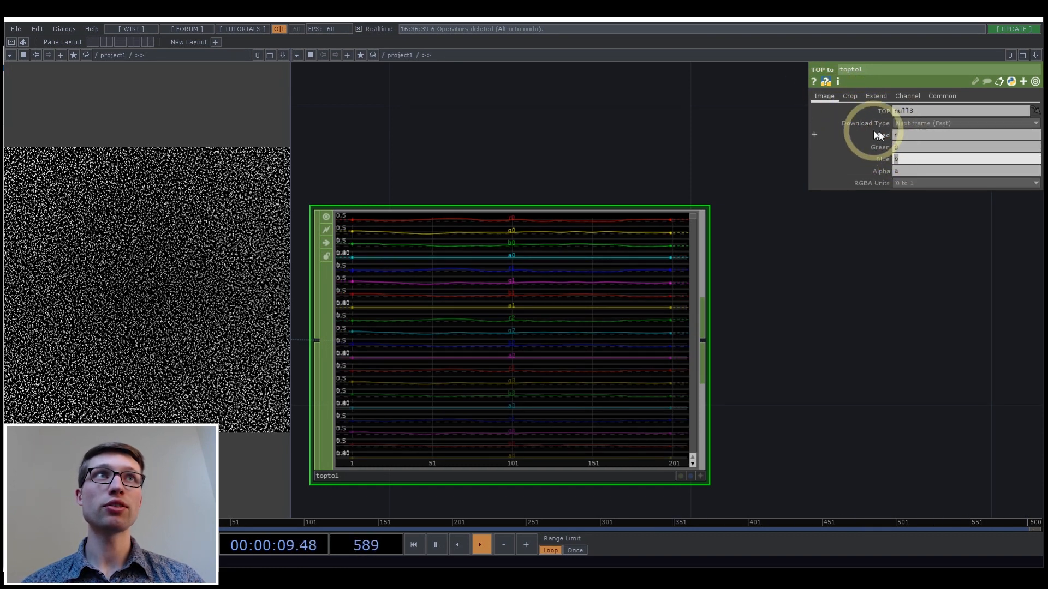
pyautogui.click(903, 170)
pyautogui.press('BackSpace')
pyautogui.click(894, 304)
pyautogui.moveTo(634, 453); pyautogui.dragTo(712, 433)
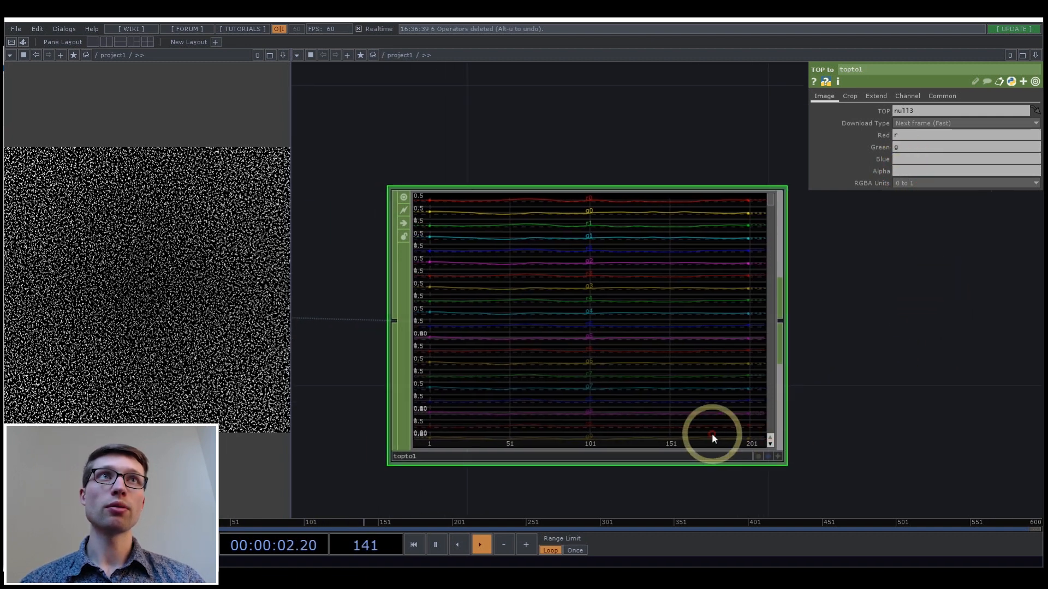
pyautogui.scroll(-5, 884, 314)
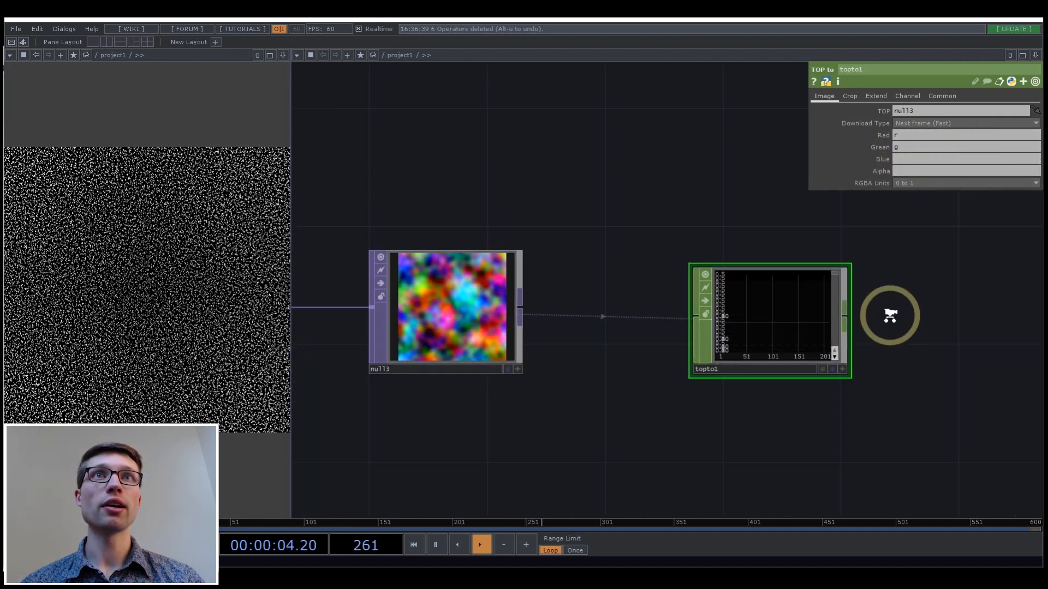
# - Name the TOP to CHOP's red channel tx and its green channel ty
pyautogui.scroll(1, 756, 325)
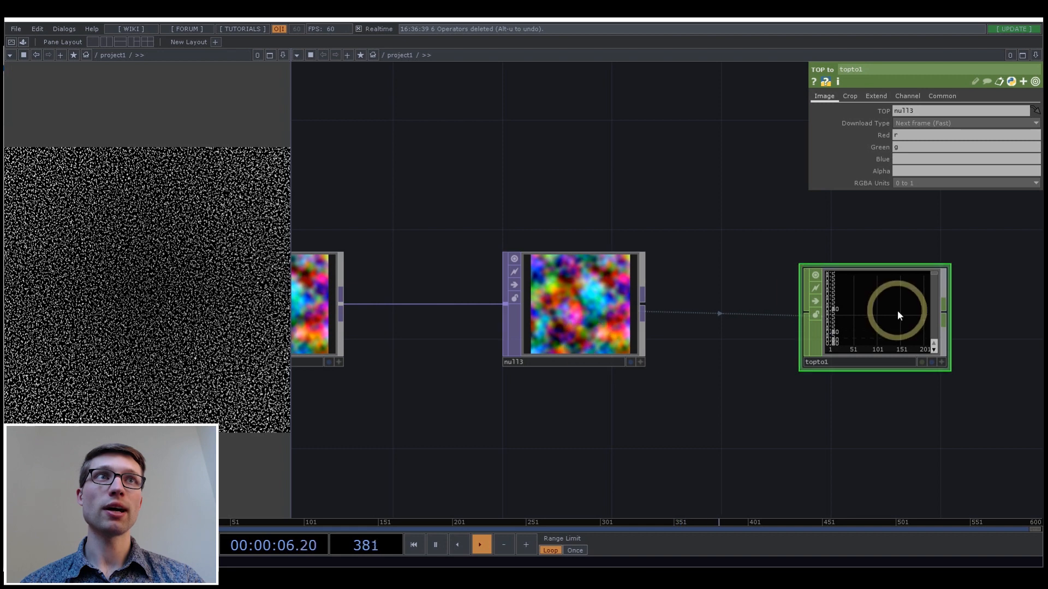
pyautogui.moveTo(909, 406); pyautogui.dragTo(836, 421)
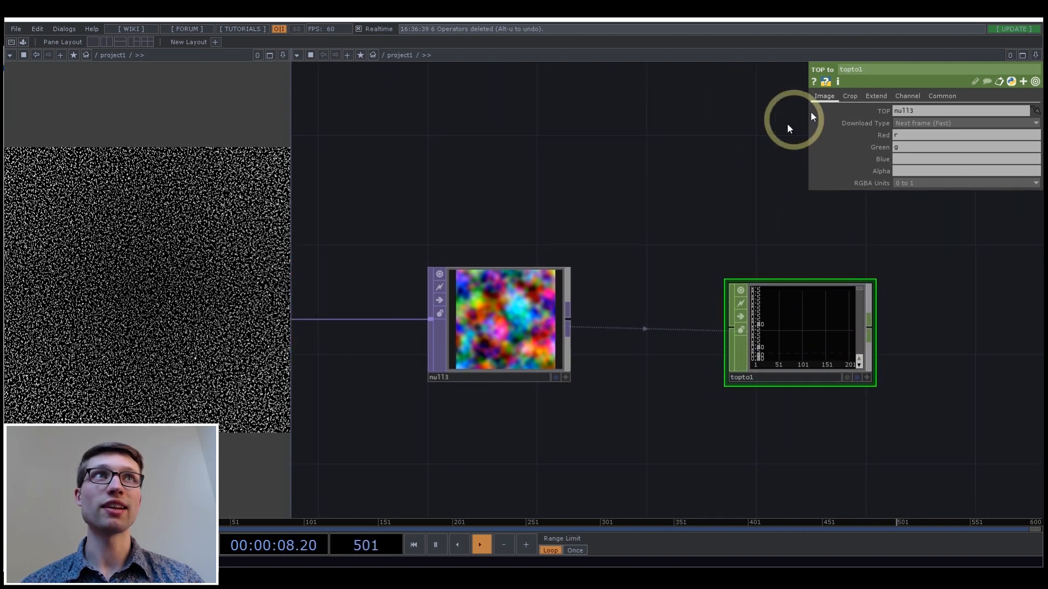
pyautogui.click(979, 137)
pyautogui.write('tx')
pyautogui.click(902, 145)
pyautogui.write('ty')
pyautogui.click(914, 276)
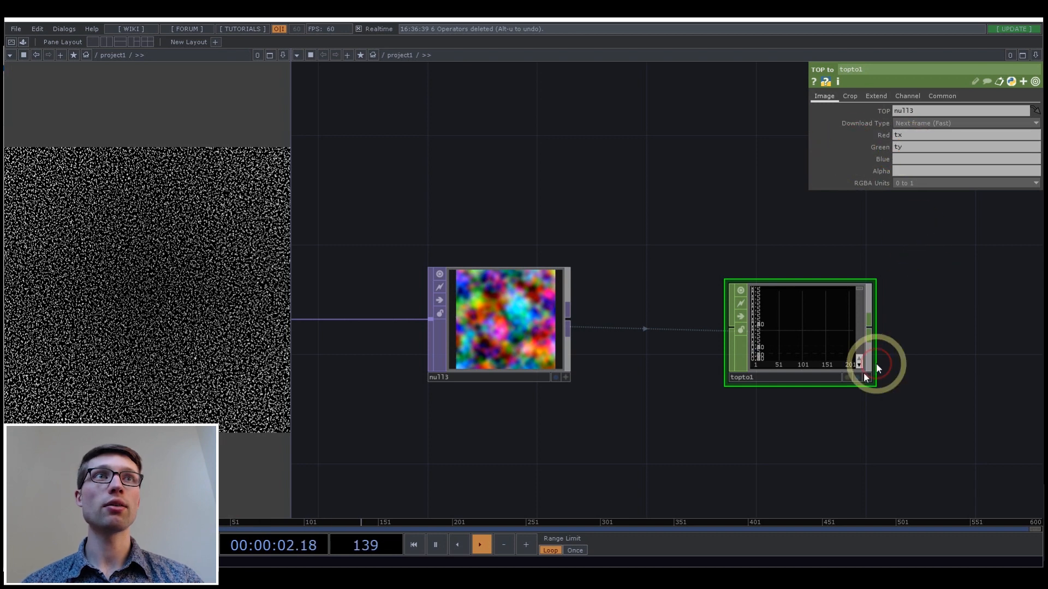
# - Examine the TOP to CHOP's tx and ty channels and turn off its node viewer
pyautogui.scroll(5, 829, 352)
pyautogui.scroll(-5, 829, 352)
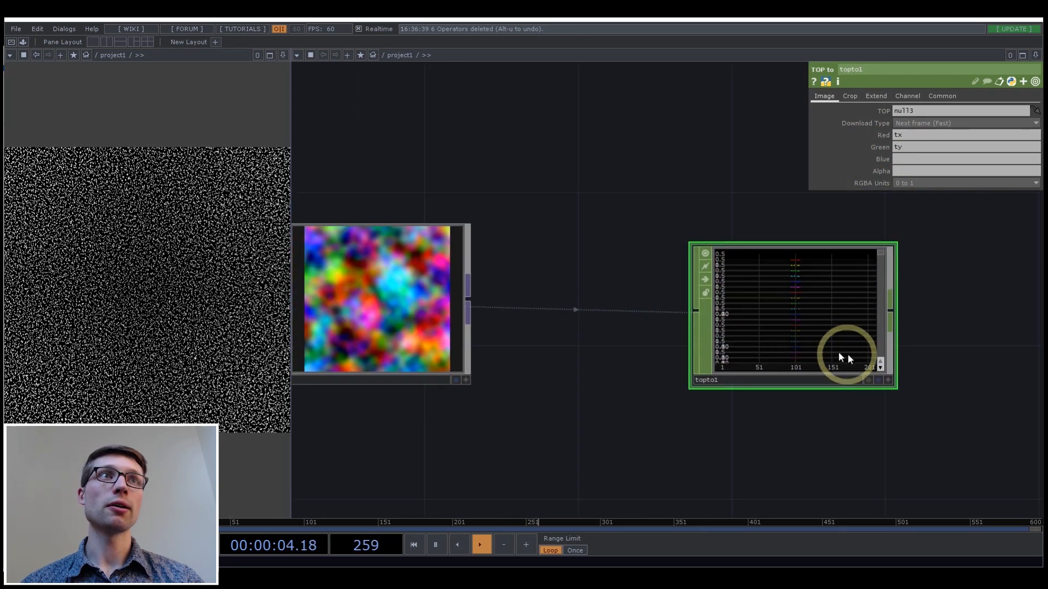
pyautogui.click(702, 252)
pyautogui.scroll(-3, 581, 197)
pyautogui.moveTo(764, 343); pyautogui.dragTo(632, 349)
pyautogui.scroll(-2, 640, 342)
pyautogui.scroll(2, 640, 341)
pyautogui.moveTo(736, 327); pyautogui.dragTo(563, 336)
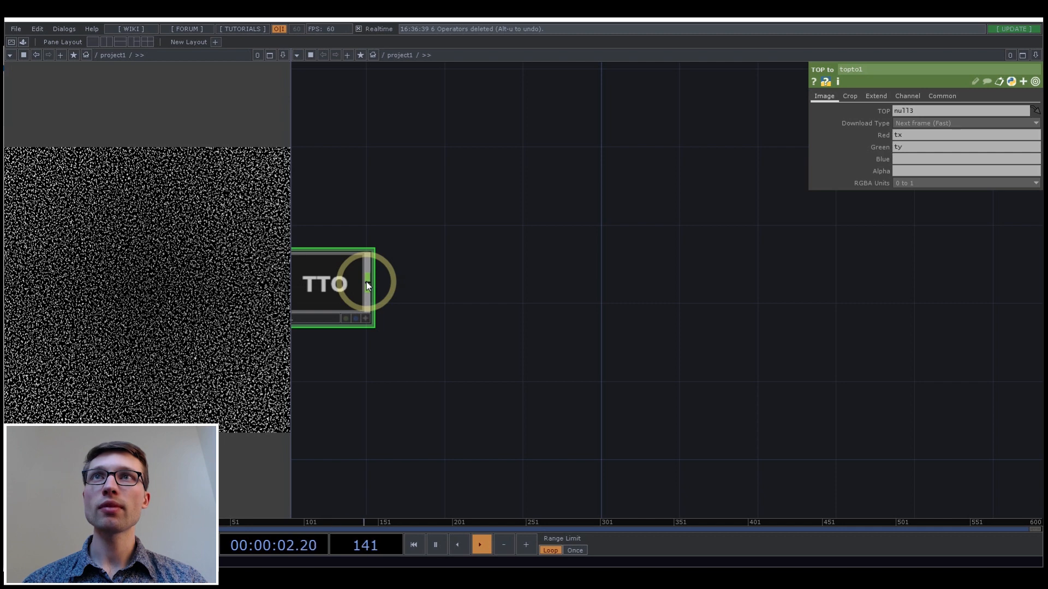
pyautogui.moveTo(577, 350); pyautogui.dragTo(677, 345)
pyautogui.scroll(5, 382, 253)
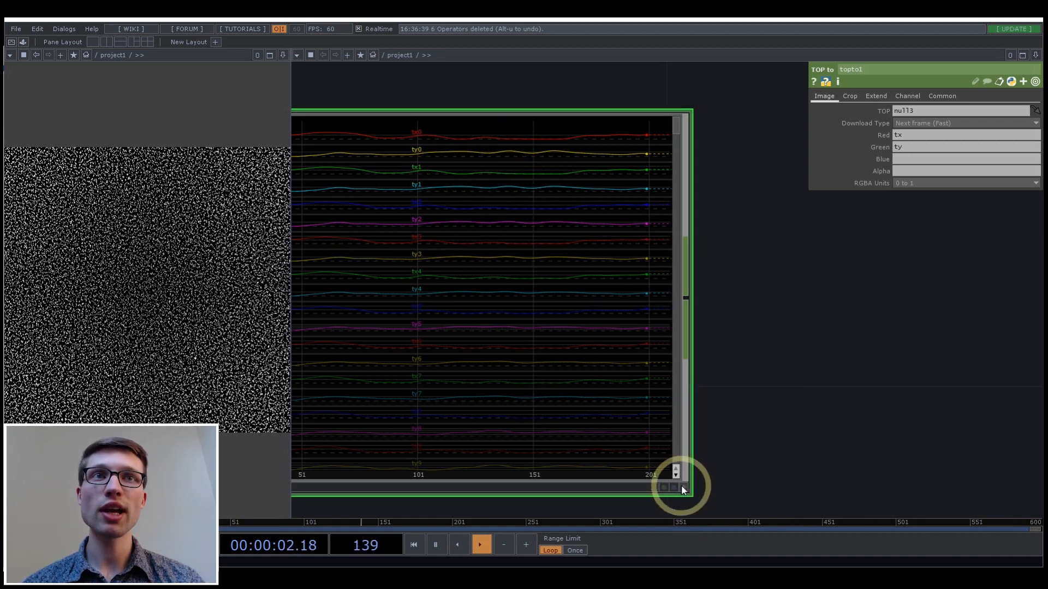
pyautogui.scroll(-5, 819, 429)
pyautogui.click(760, 447)
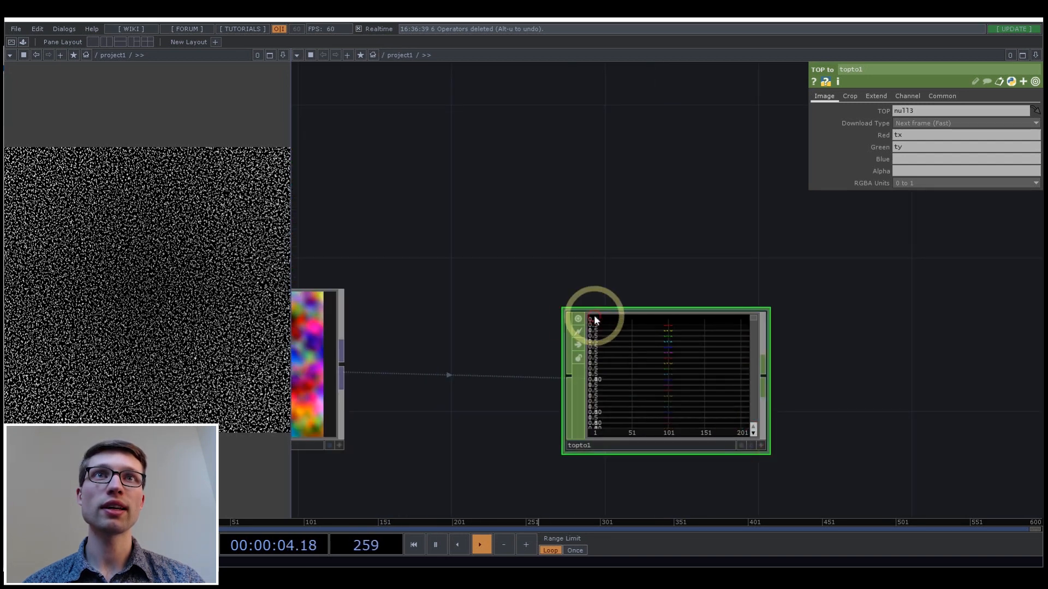
pyautogui.click(580, 321)
# - Add a Shuffle CHOP to the output of the TOP to CHOP
pyautogui.moveTo(704, 237); pyautogui.dragTo(515, 270)
pyautogui.scroll(-5, 517, 271)
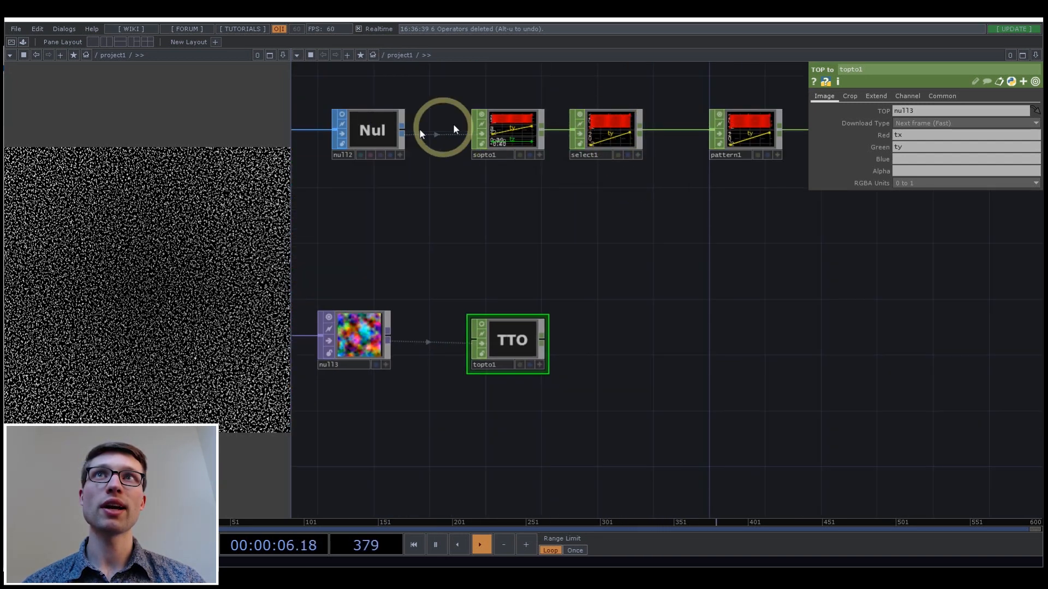
pyautogui.scroll(3, 590, 349)
pyautogui.rightClick(477, 337)
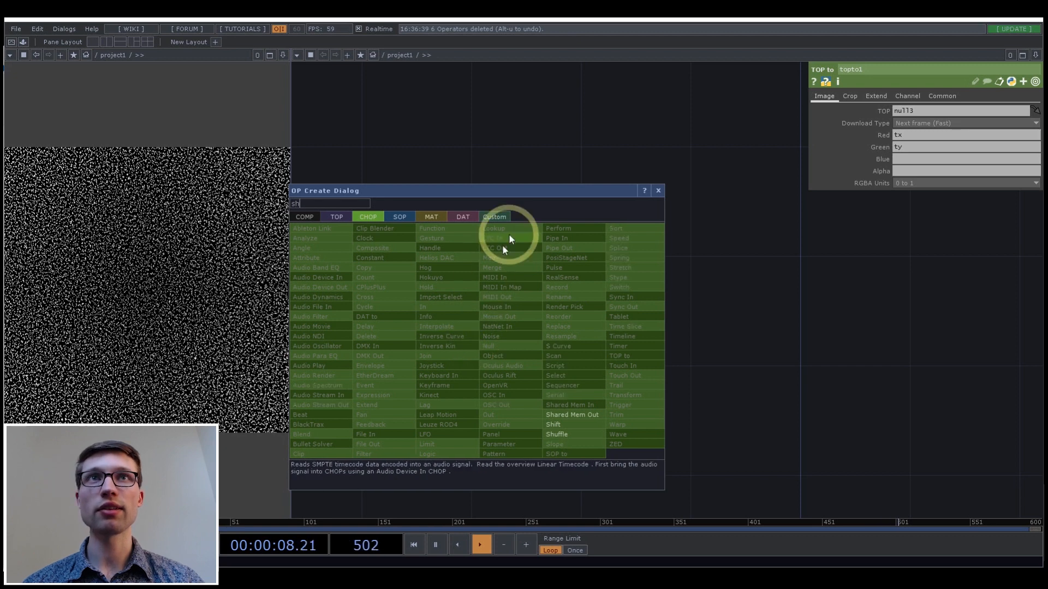
pyautogui.click(567, 434)
pyautogui.click(645, 342)
pyautogui.scroll(3, 645, 341)
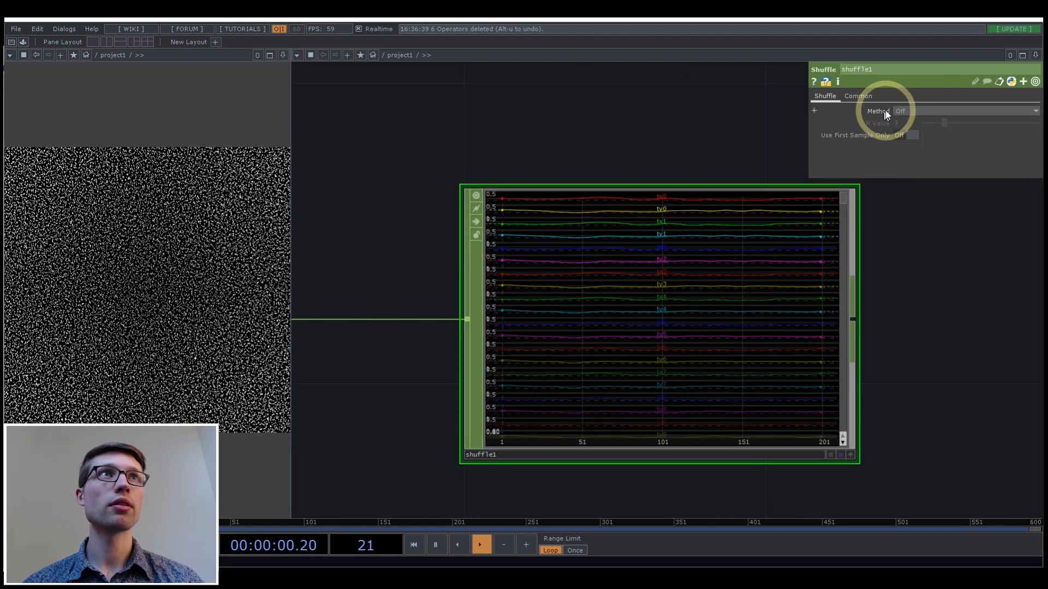
# - Set the Shuffle CHOP's method to Sequence Channels by Name and check the two resulting channels
pyautogui.click(908, 112)
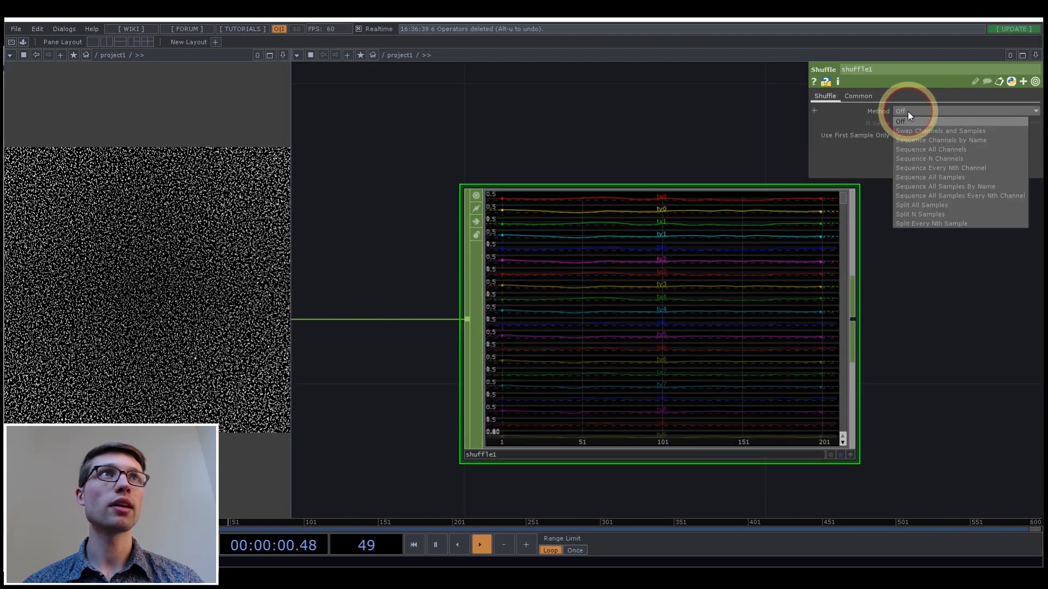
pyautogui.click(974, 141)
pyautogui.scroll(4, 661, 240)
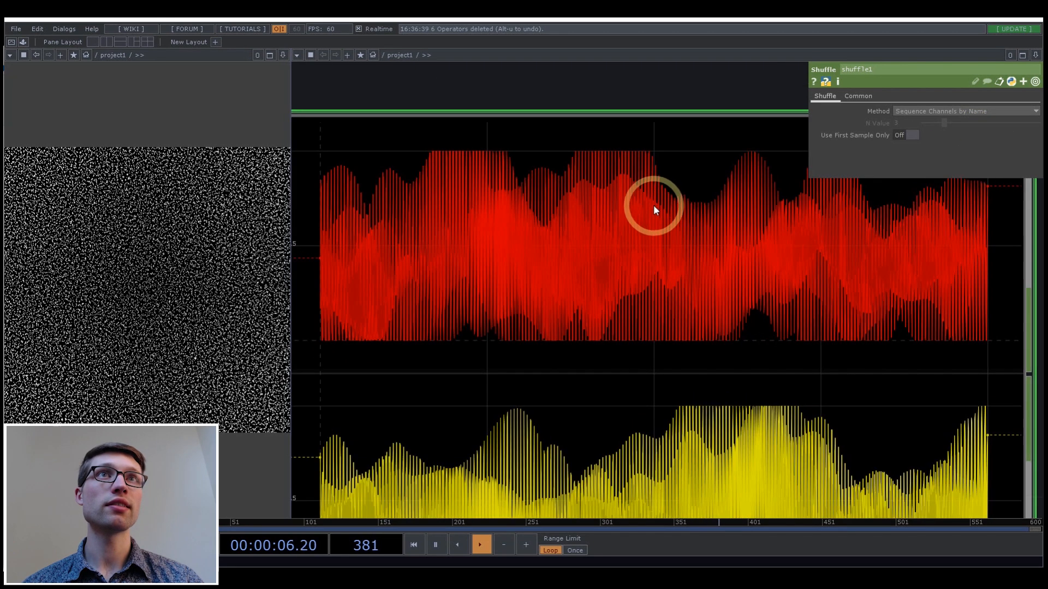
pyautogui.scroll(-4, 721, 494)
pyautogui.scroll(6, 654, 369)
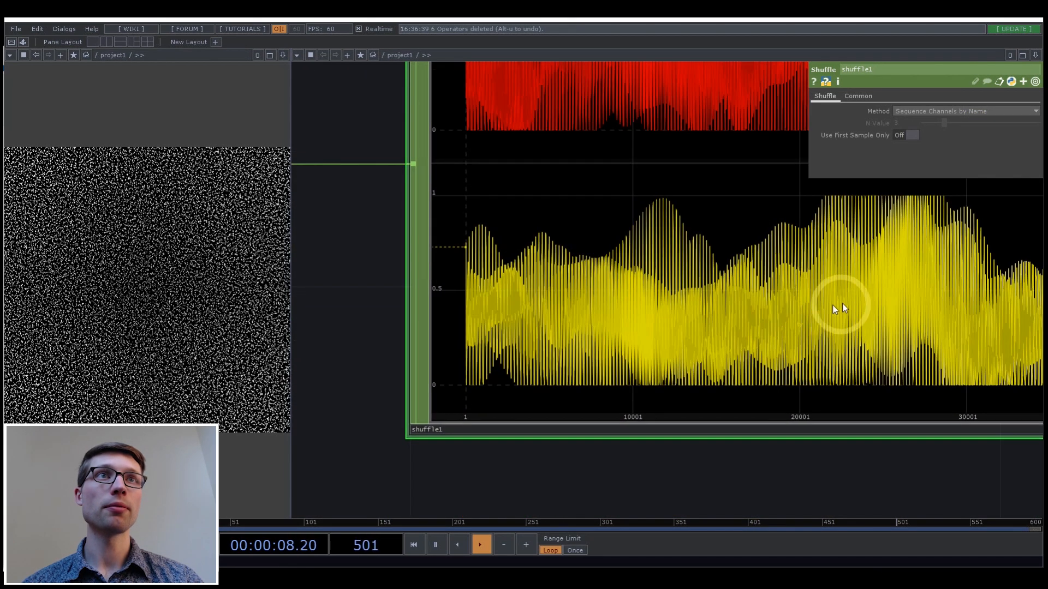
pyautogui.scroll(-5, 841, 319)
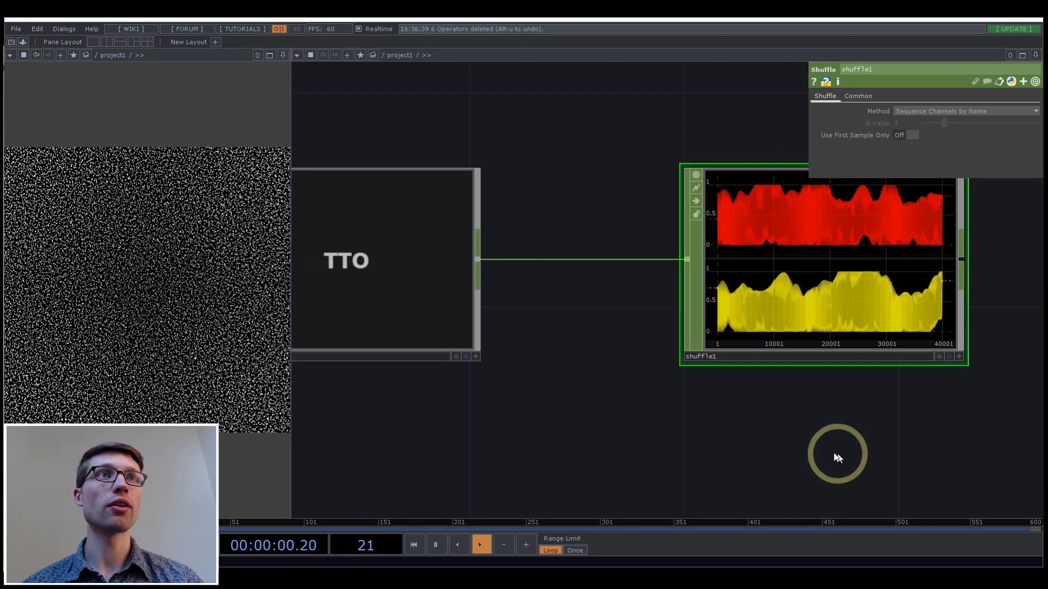
pyautogui.moveTo(837, 454); pyautogui.dragTo(536, 419)
pyautogui.scroll(-5, 536, 418)
pyautogui.moveTo(652, 272); pyautogui.dragTo(539, 278)
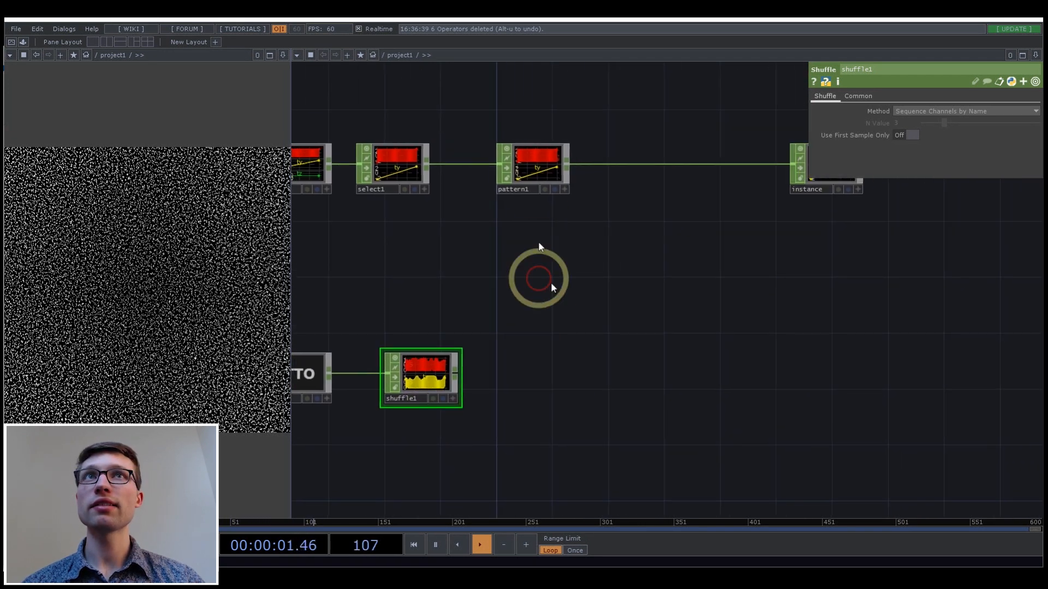
pyautogui.rightClick(567, 164)
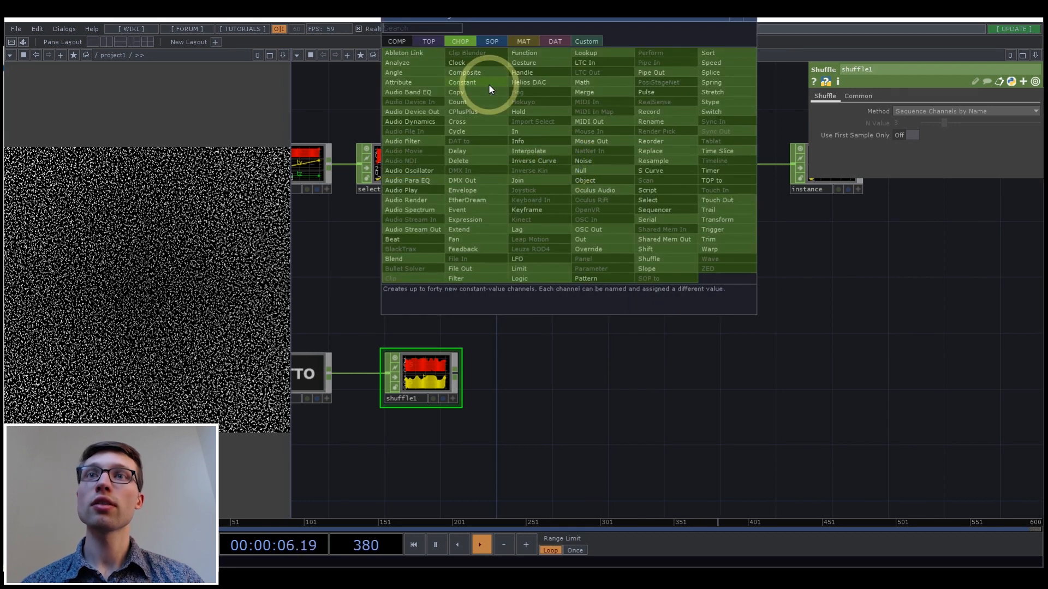
pyautogui.click(590, 91)
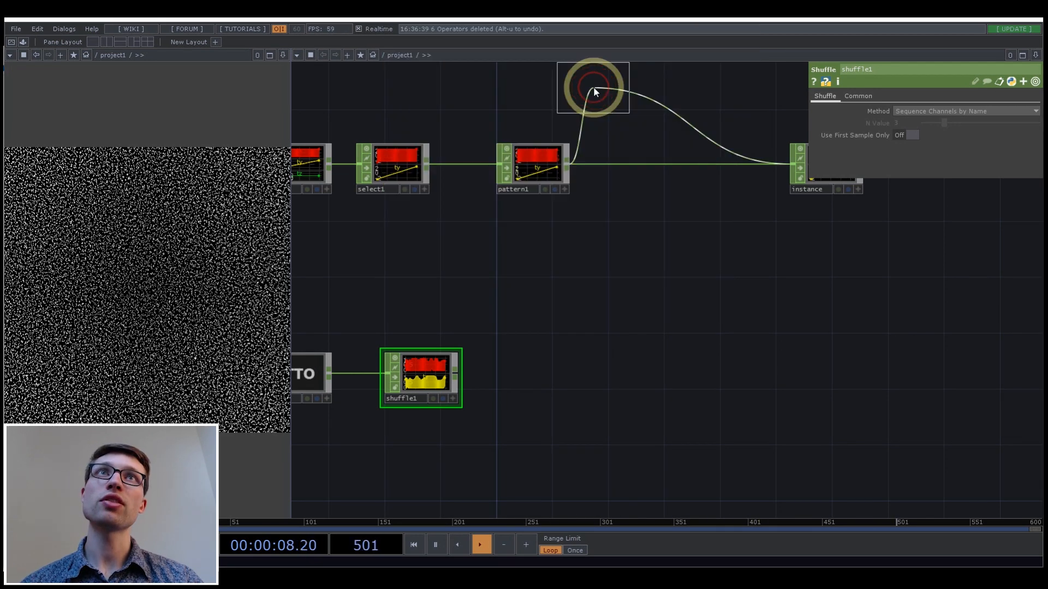
pyautogui.click(697, 231)
pyautogui.hotkey('ctrl', 'z')
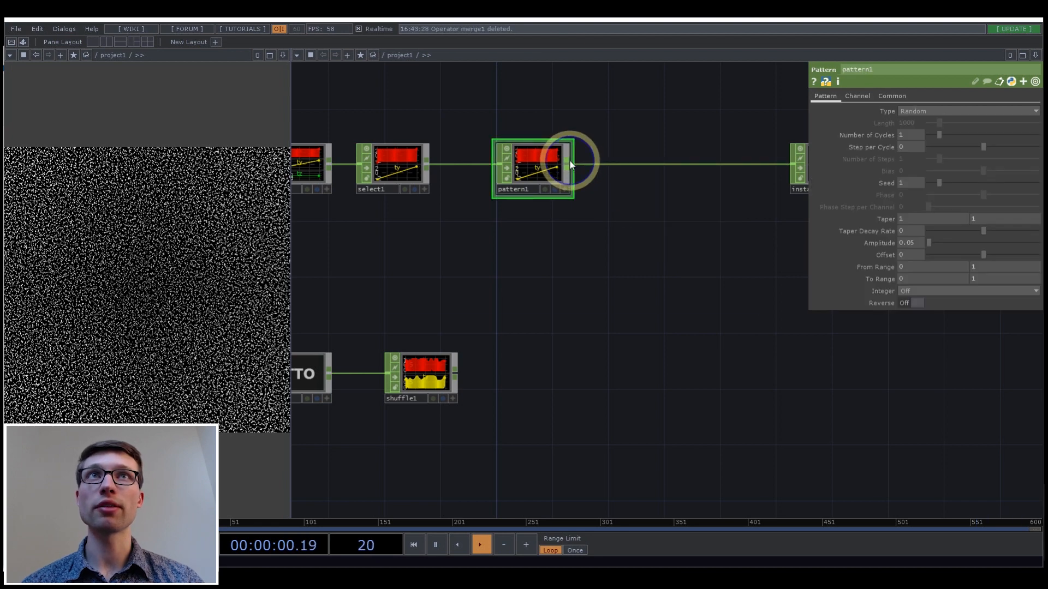
# - Insert a Math CHOP between the Pattern CHOP and the instance Null, and connect the Shuffle CHOP as its second input
pyautogui.rightClick(569, 159)
pyautogui.write('mat')
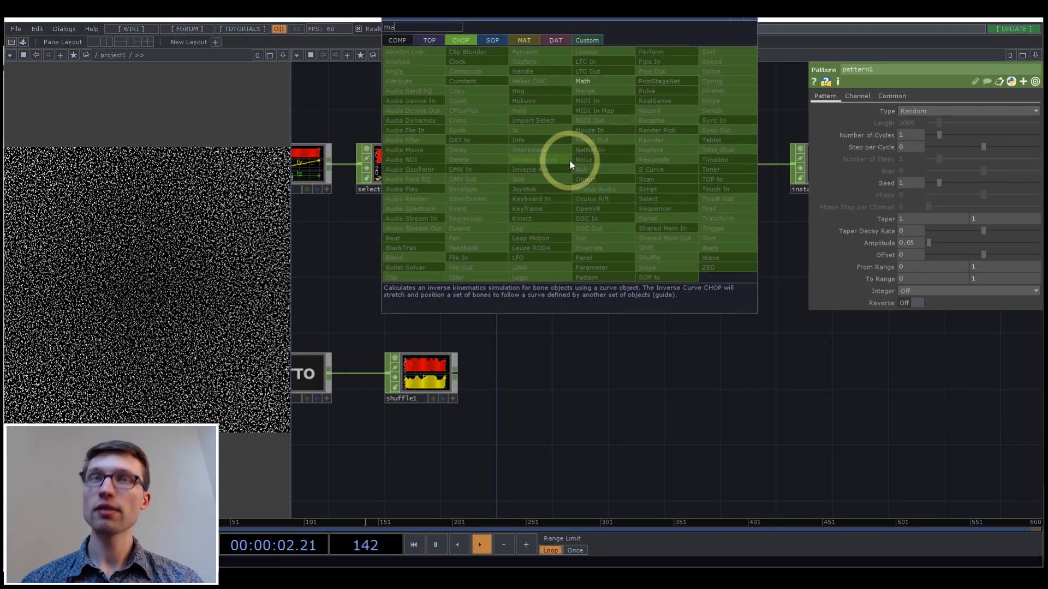
pyautogui.click(587, 90)
pyautogui.click(685, 260)
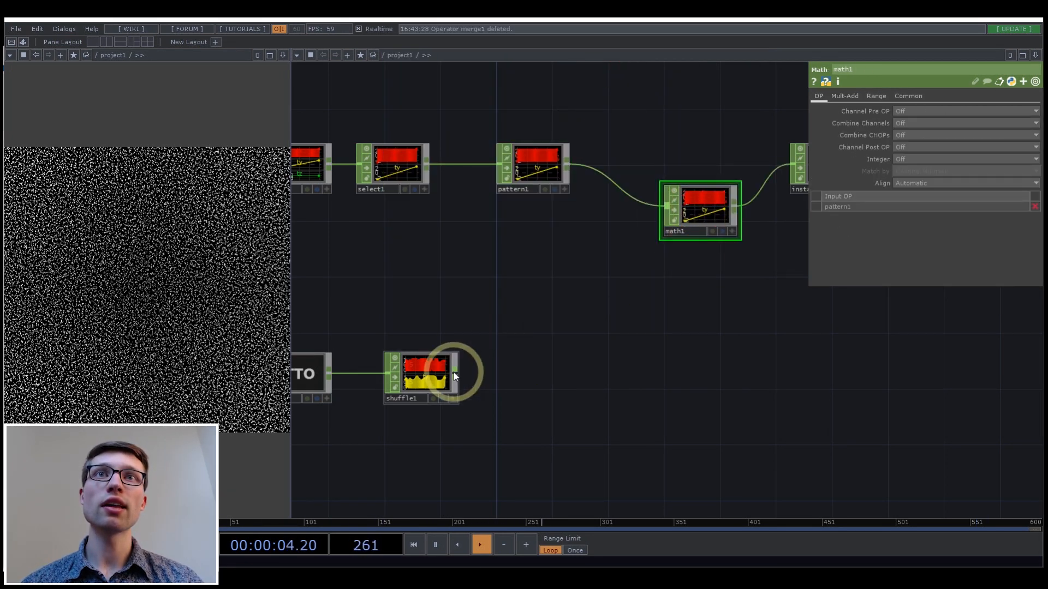
pyautogui.moveTo(458, 373); pyautogui.dragTo(667, 210)
pyautogui.moveTo(429, 374); pyautogui.dragTo(538, 374)
# - Set the Math CHOP's Combine CHOPs to Add and inspect the combined channels
pyautogui.scroll(10, 620, 215)
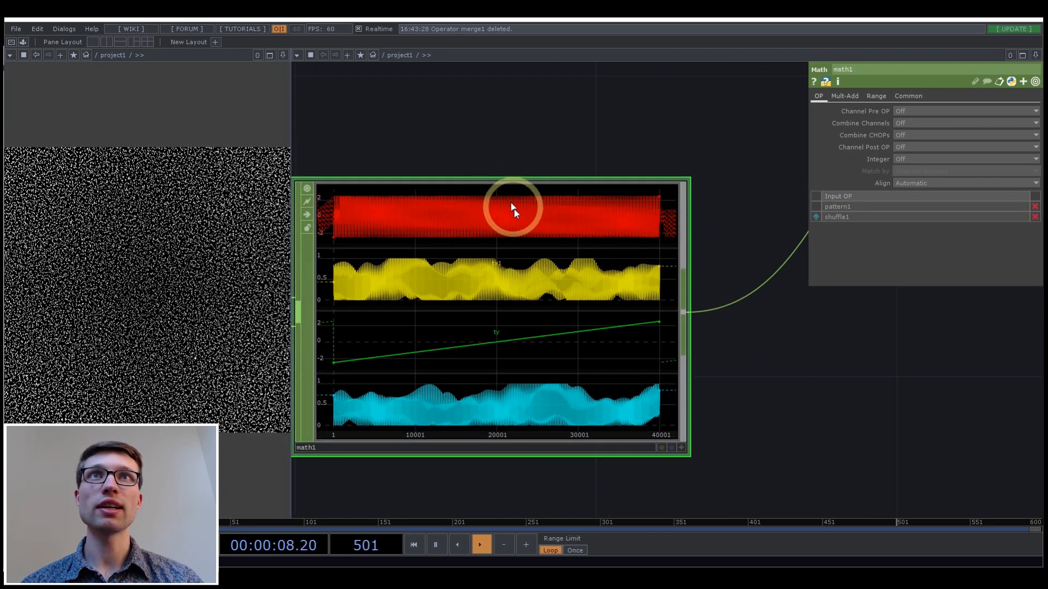
pyautogui.scroll(-6, 507, 404)
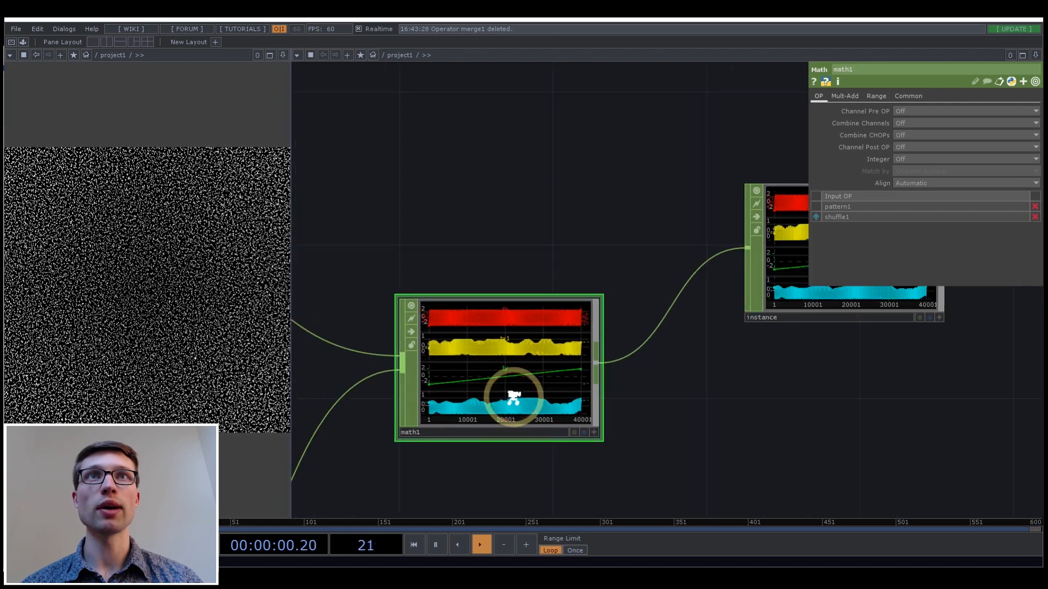
pyautogui.click(914, 136)
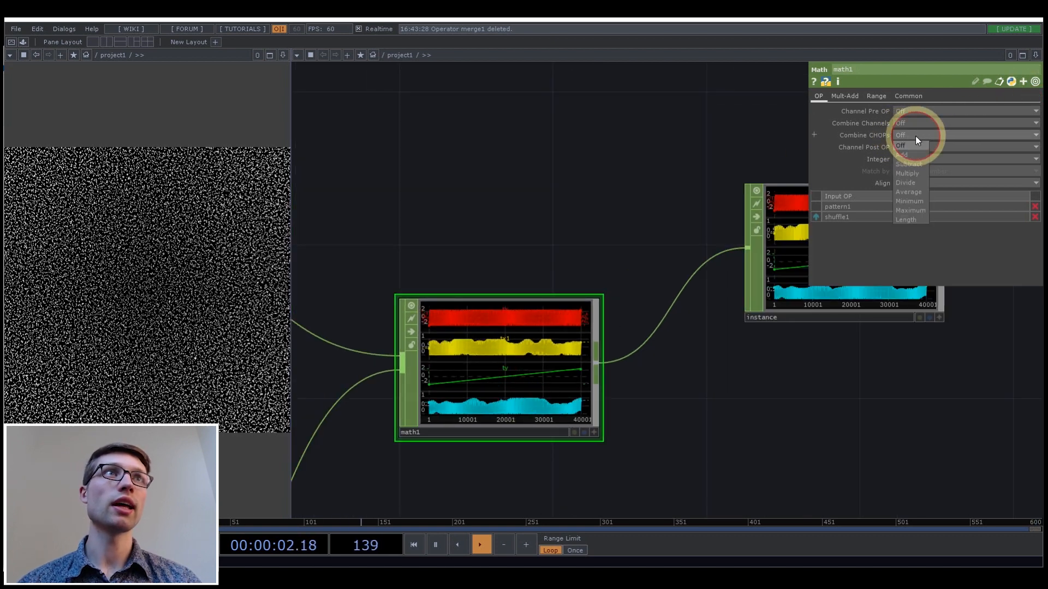
pyautogui.click(915, 155)
pyautogui.moveTo(692, 335); pyautogui.dragTo(714, 262)
pyautogui.scroll(-5, 714, 262)
pyautogui.scroll(8, 645, 276)
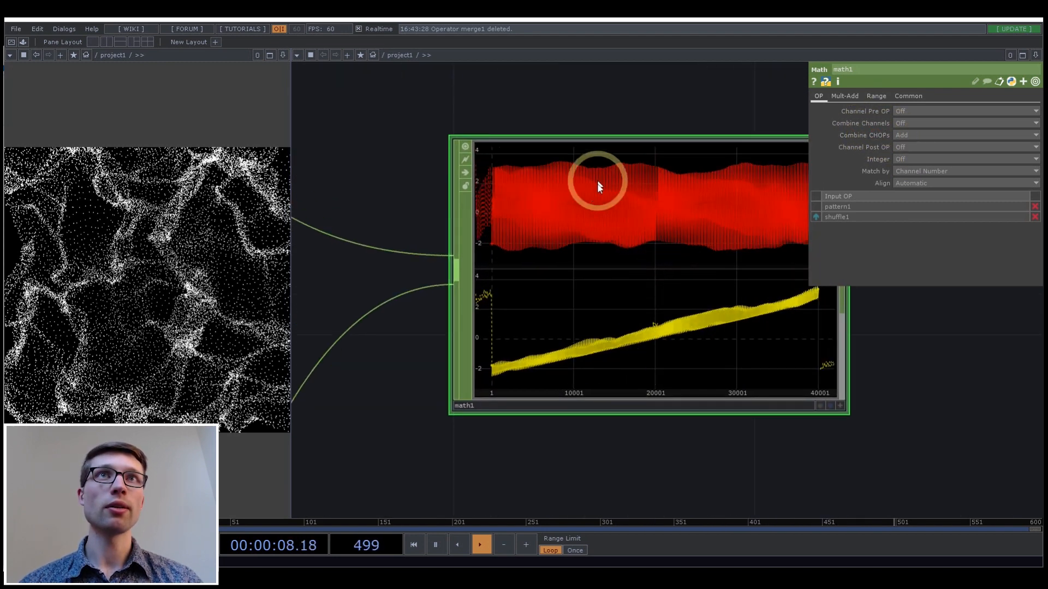
pyautogui.scroll(-7, 603, 169)
# - Set the Noise TOP's pixel format to 32-bit float (RGBA)
pyautogui.moveTo(616, 353); pyautogui.dragTo(662, 286)
pyautogui.scroll(-3, 662, 285)
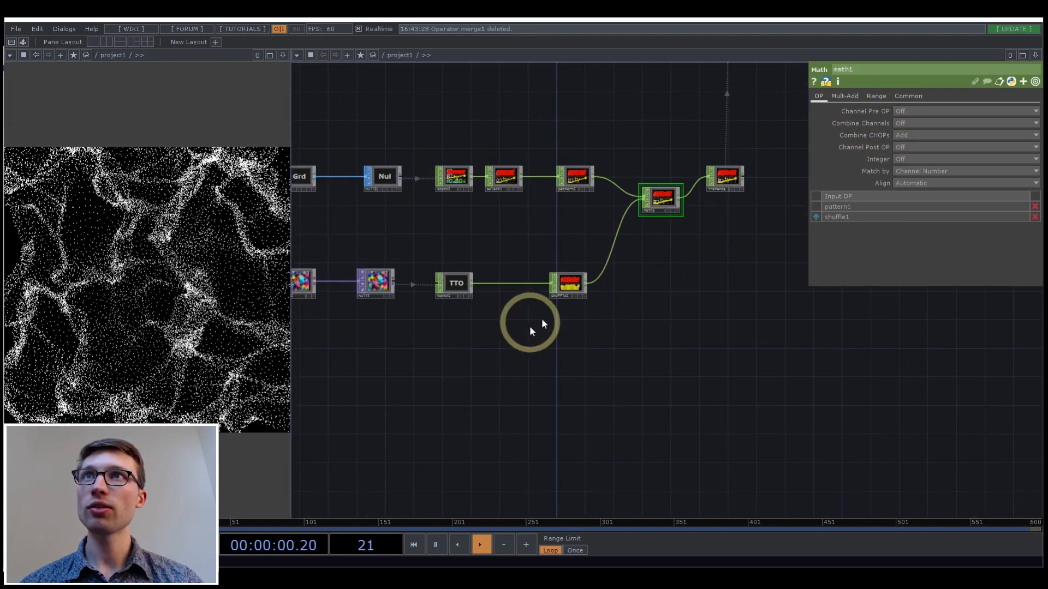
pyautogui.scroll(5, 498, 334)
pyautogui.moveTo(498, 334); pyautogui.dragTo(709, 344)
pyautogui.scroll(-3, 709, 345)
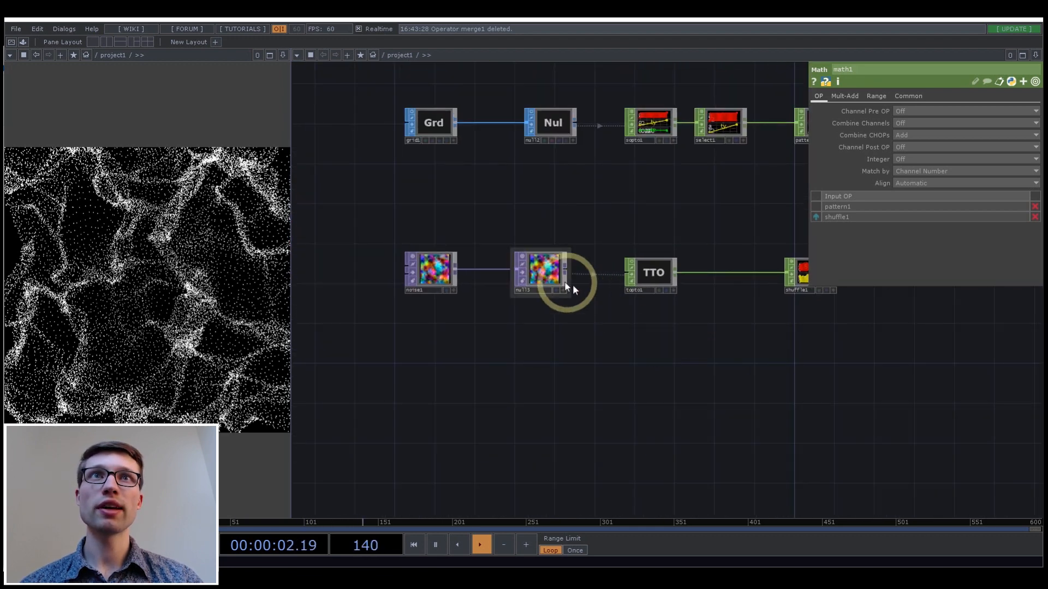
pyautogui.scroll(3, 437, 268)
pyautogui.click(401, 286)
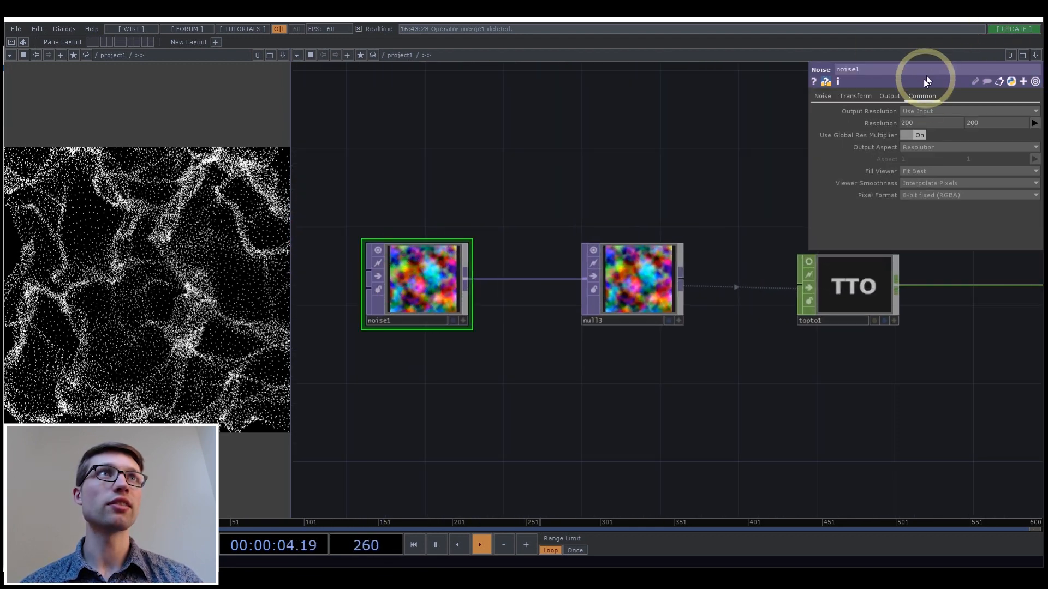
pyautogui.click(922, 194)
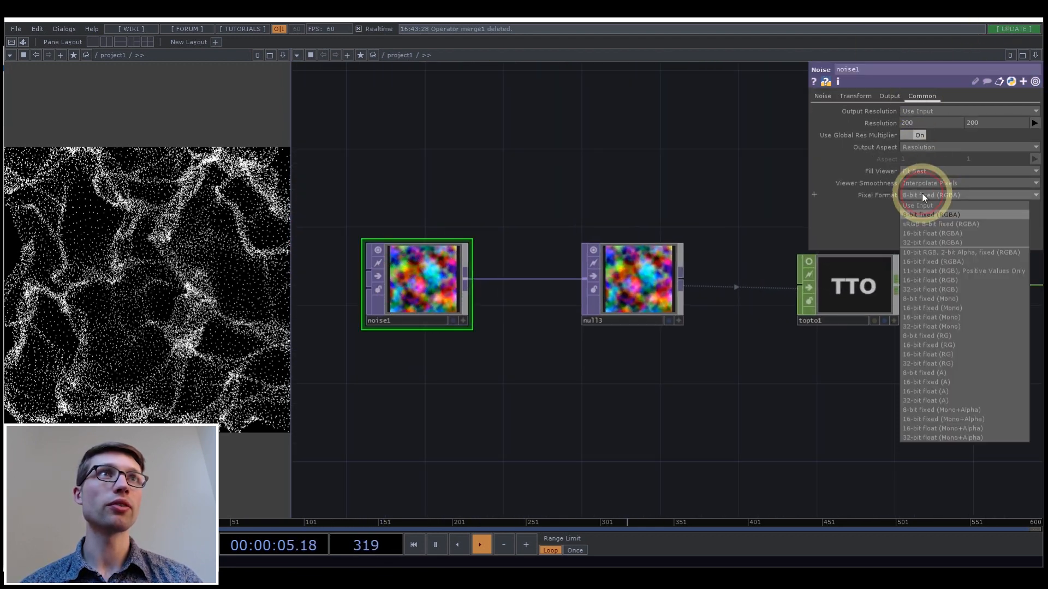
pyautogui.click(928, 242)
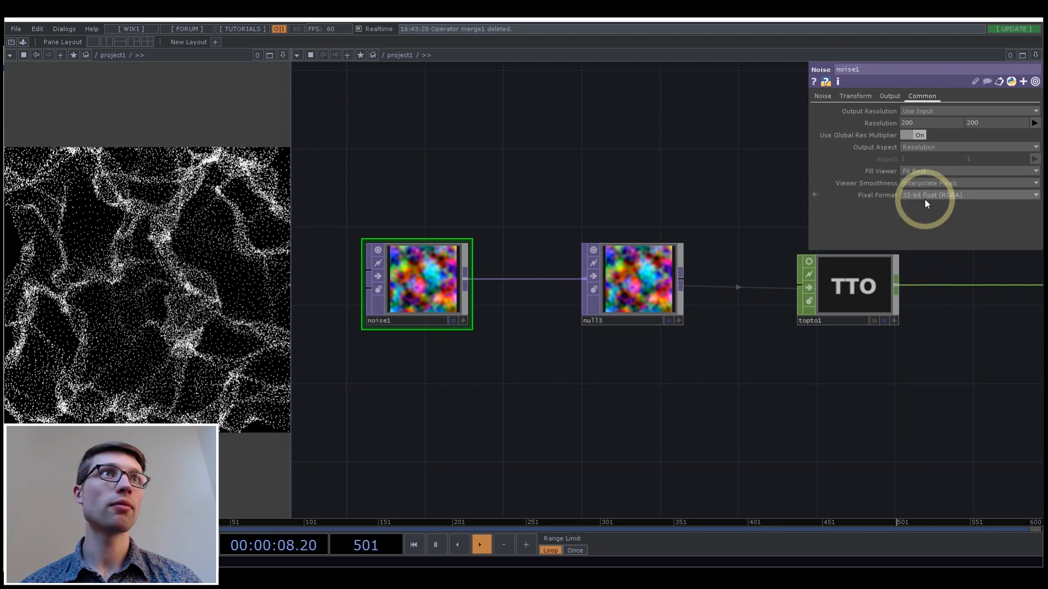
pyautogui.click(406, 282)
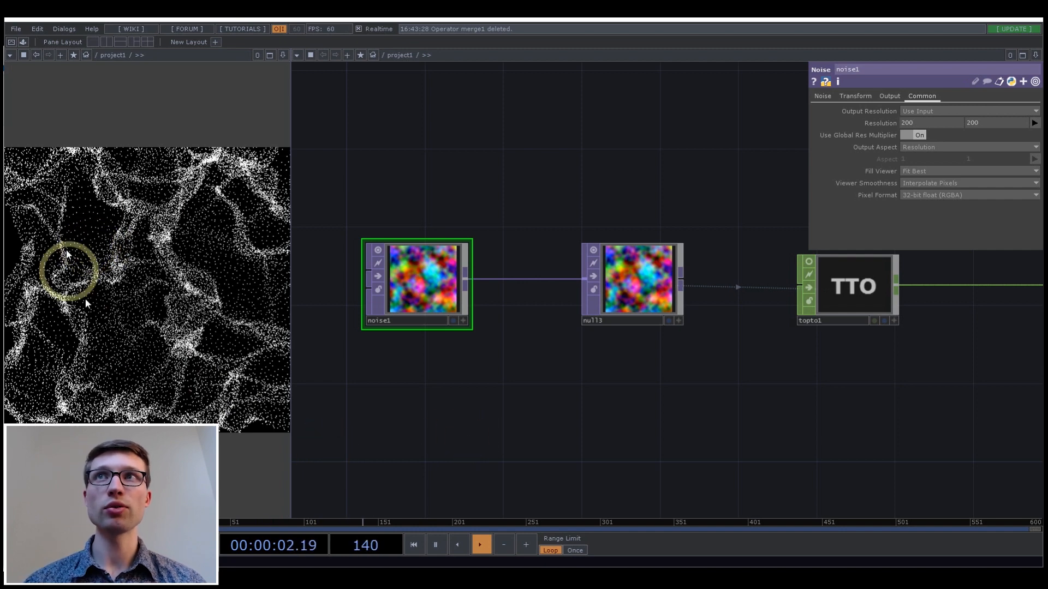
# - Animate the Noise TOP by setting its Z translate to the expression absTime.seconds
pyautogui.moveTo(548, 395); pyautogui.dragTo(656, 398)
pyautogui.scroll(-4, 669, 384)
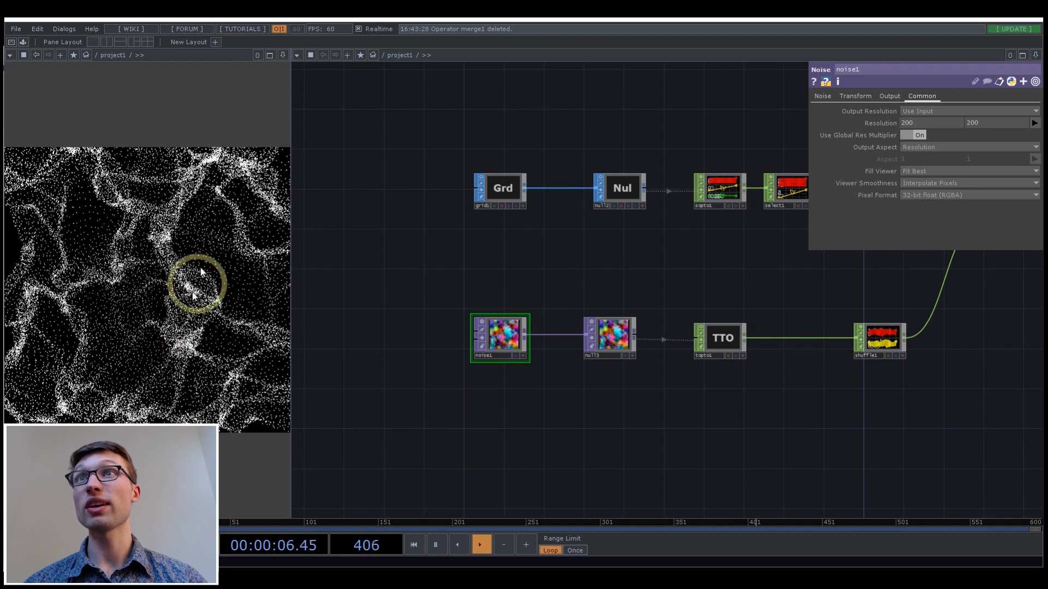
pyautogui.click(832, 95)
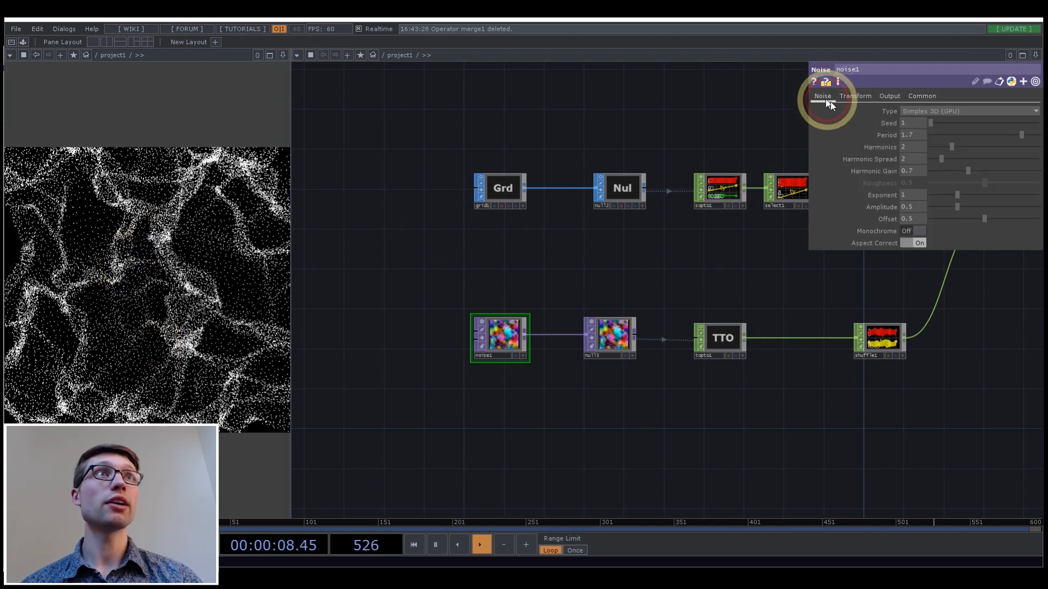
pyautogui.click(918, 95)
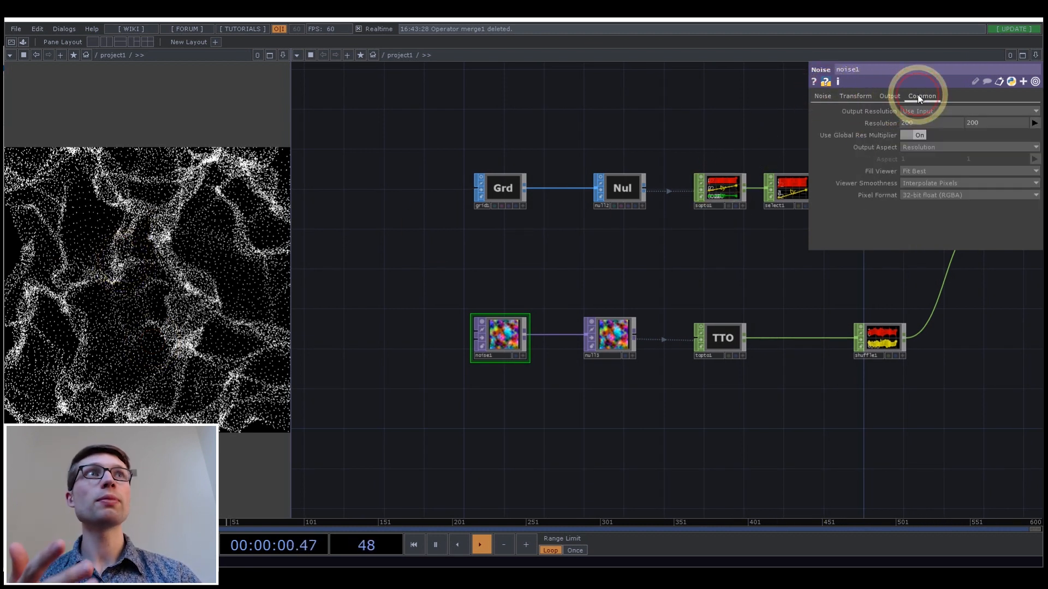
pyautogui.click(868, 96)
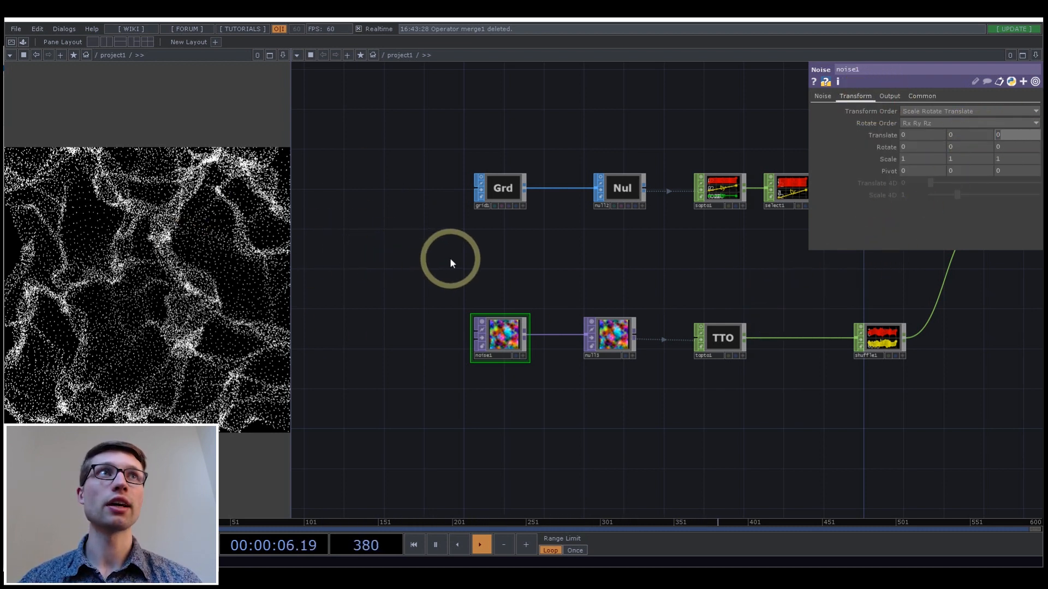
pyautogui.write('abs')
pyautogui.write('Time.')
pyautogui.write('seconds')
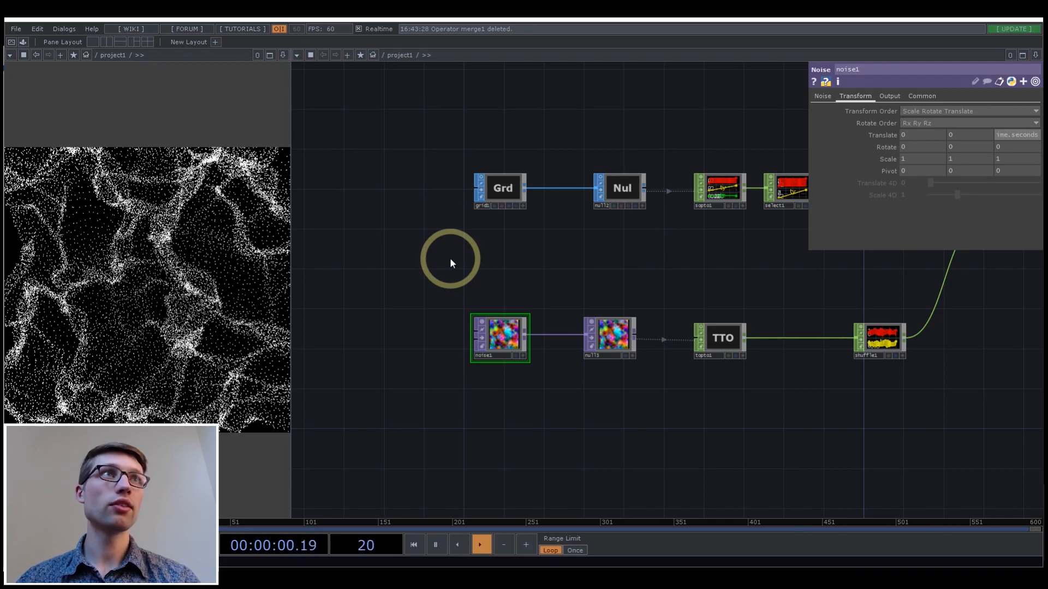
pyautogui.click(692, 264)
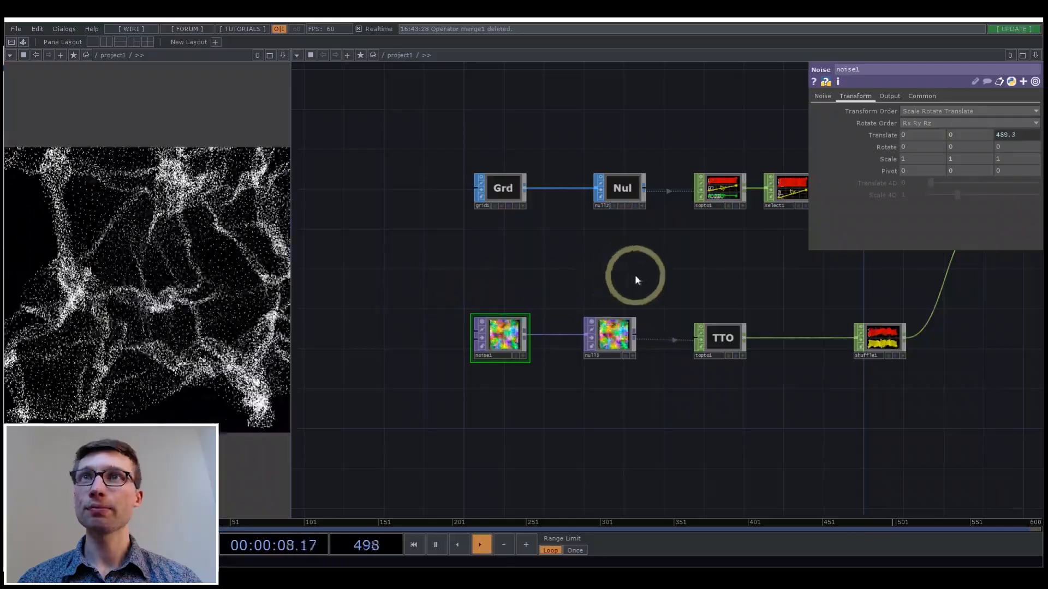
# - Space the Noise TOP and its Null TOP further apart to make room between them
pyautogui.moveTo(528, 317); pyautogui.dragTo(468, 318)
pyautogui.moveTo(595, 334); pyautogui.dragTo(617, 335)
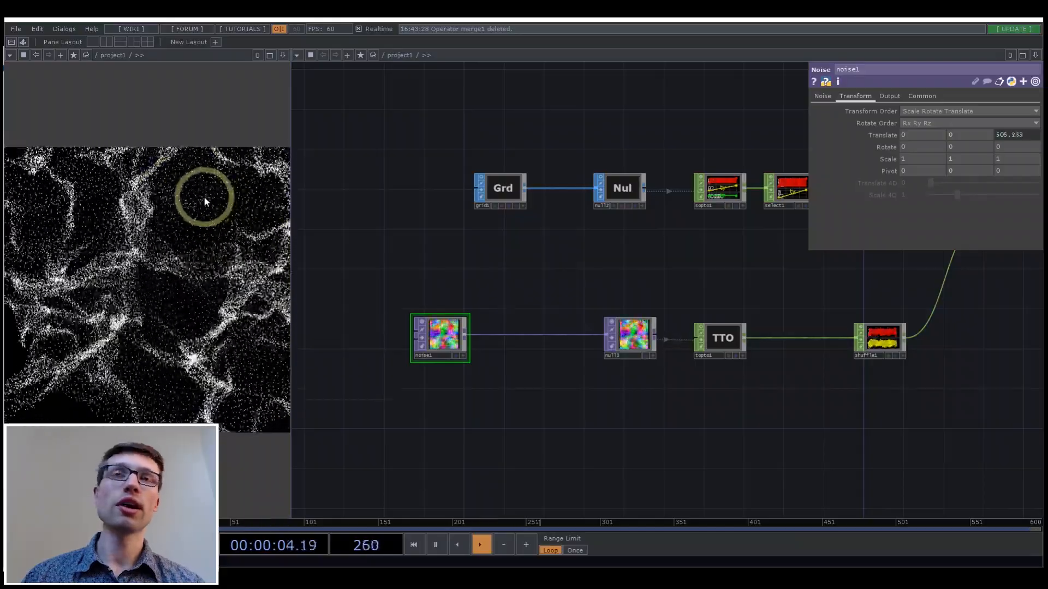
pyautogui.scroll(2, 538, 335)
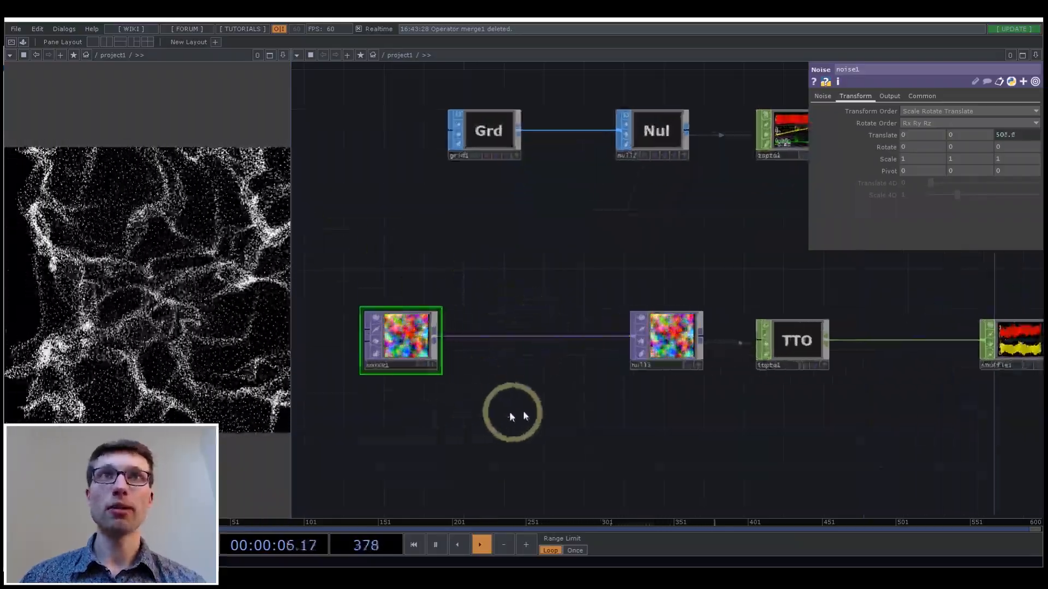
# - Line up the Math CHOP with the Pattern CHOP and the instance Null
pyautogui.scroll(-4, 405, 402)
pyautogui.scroll(3, 737, 300)
pyautogui.scroll(5, 655, 244)
pyautogui.moveTo(633, 261); pyautogui.dragTo(547, 265)
pyautogui.moveTo(550, 372); pyautogui.dragTo(381, 299)
pyautogui.scroll(-4, 381, 300)
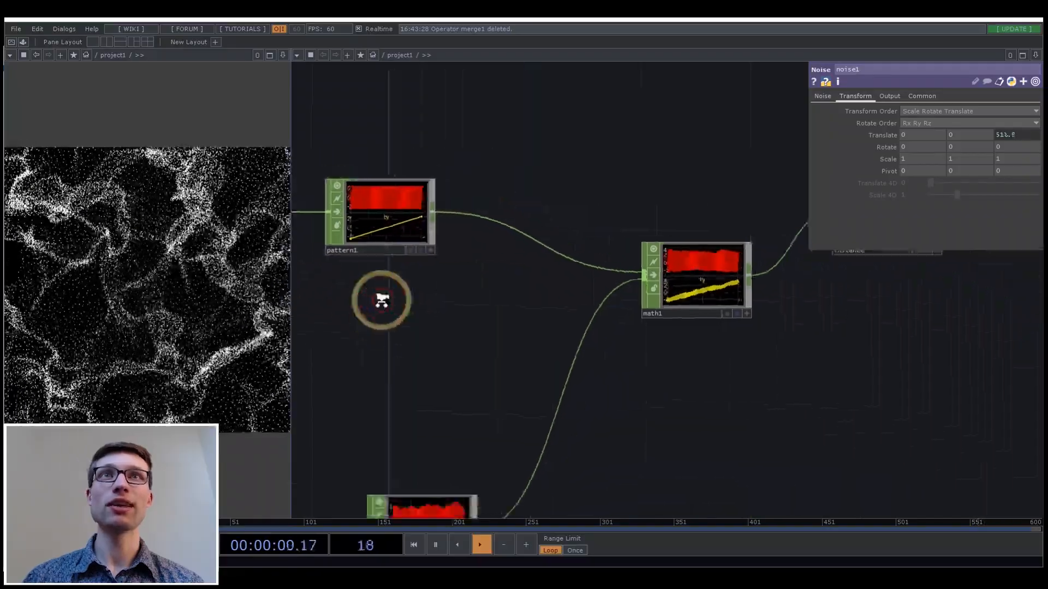
pyautogui.moveTo(589, 286); pyautogui.dragTo(607, 250)
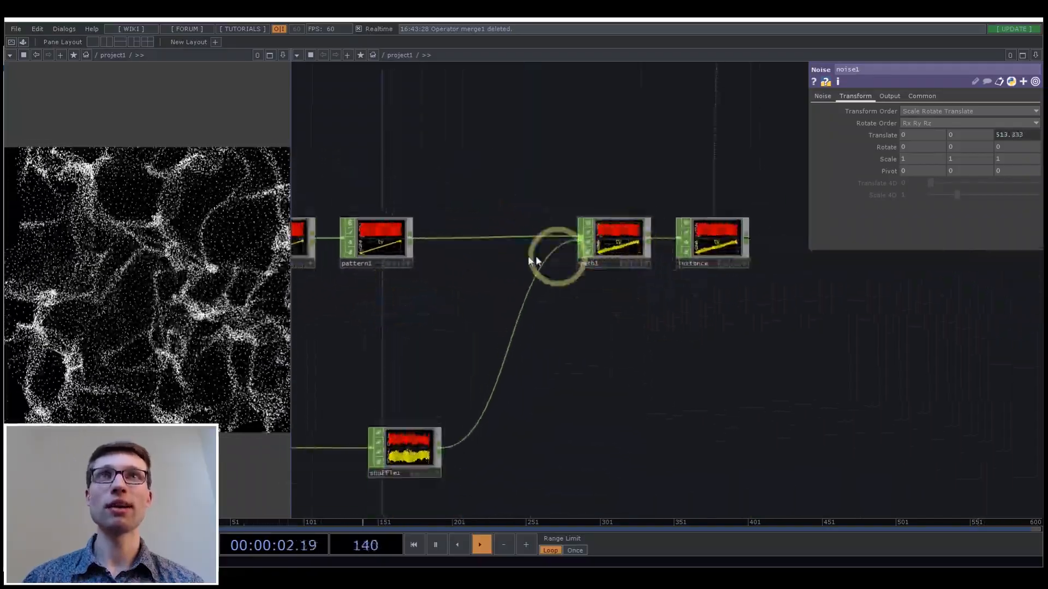
# - Examine the Pattern and Shuffle CHOP channels that feed the Math CHOP and compare them with the rendered particles
pyautogui.scroll(5, 396, 221)
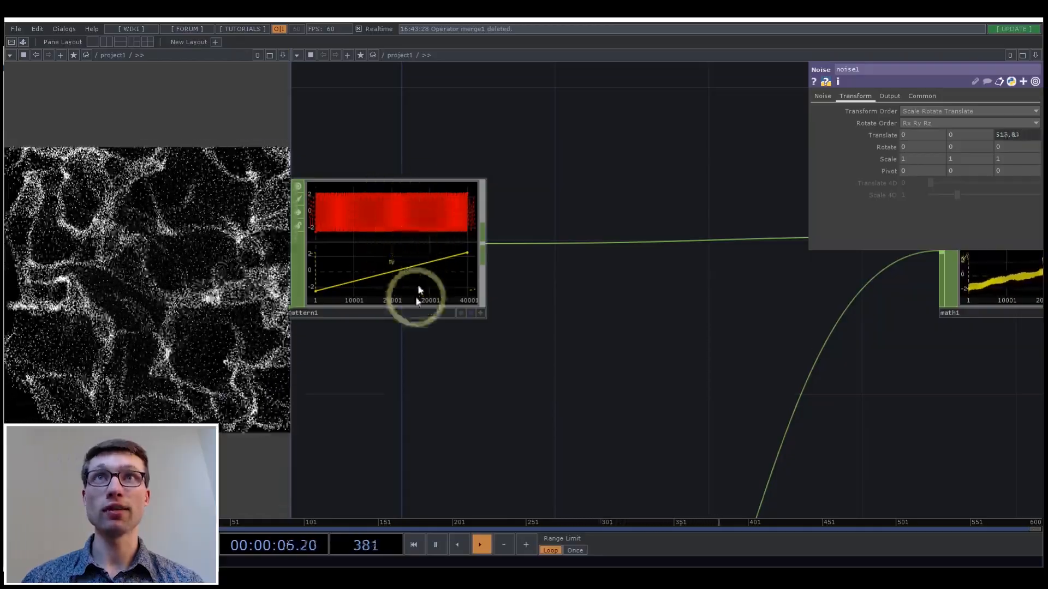
pyautogui.moveTo(450, 454); pyautogui.dragTo(467, 344)
pyautogui.scroll(-5, 468, 345)
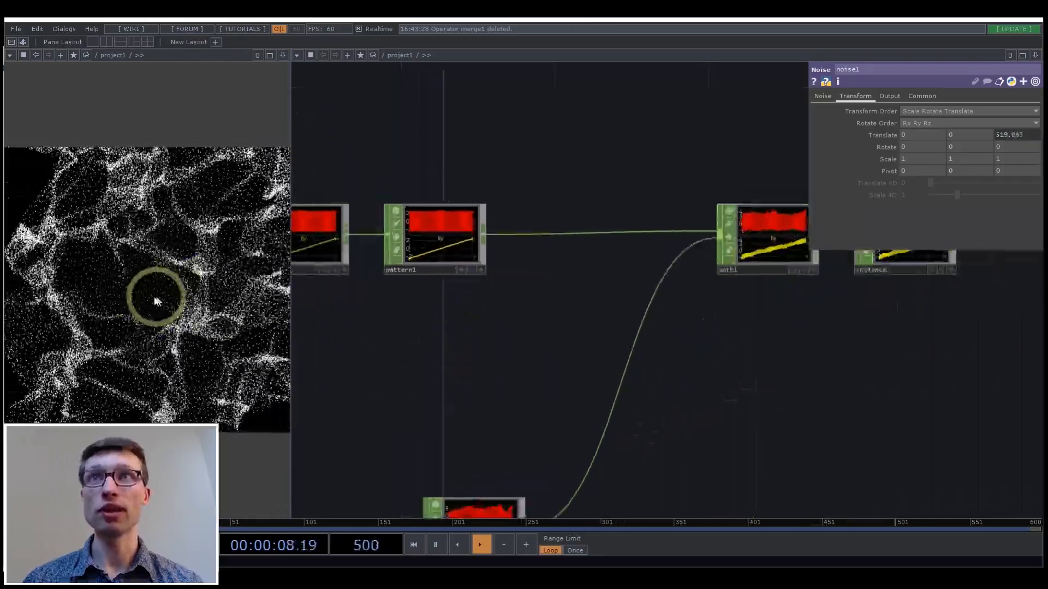
pyautogui.scroll(-5, 552, 367)
pyautogui.moveTo(552, 367); pyautogui.dragTo(607, 246)
pyautogui.scroll(5, 584, 363)
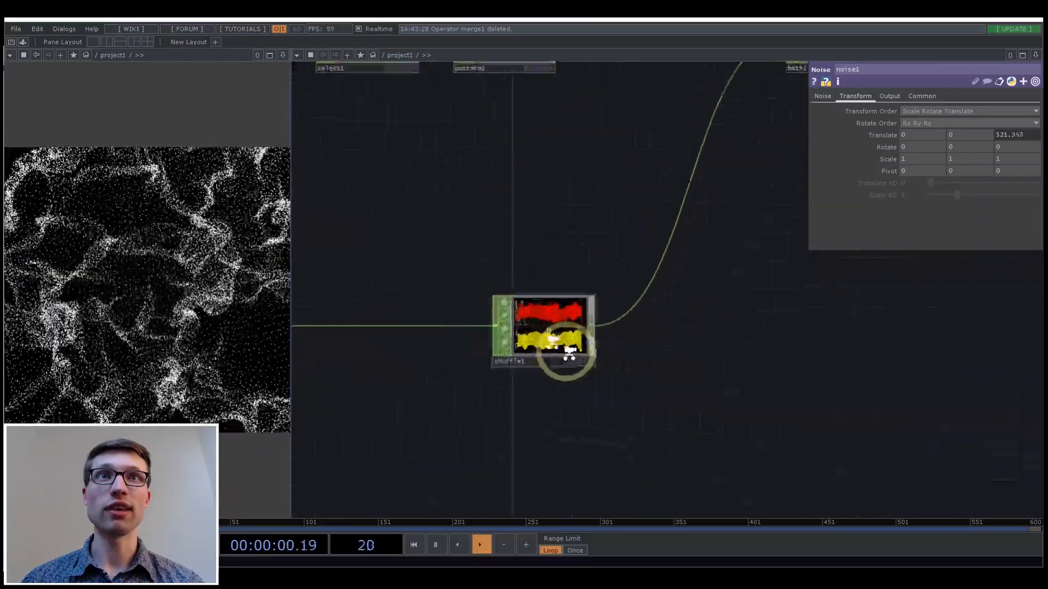
pyautogui.moveTo(617, 407); pyautogui.dragTo(785, 379)
pyautogui.scroll(-5, 720, 389)
# - Add a Ramp TOP below the Noise TOP
pyautogui.scroll(5, 505, 331)
pyautogui.moveTo(506, 312); pyautogui.dragTo(466, 315)
pyautogui.scroll(-2, 484, 384)
pyautogui.moveTo(486, 389); pyautogui.dragTo(571, 331)
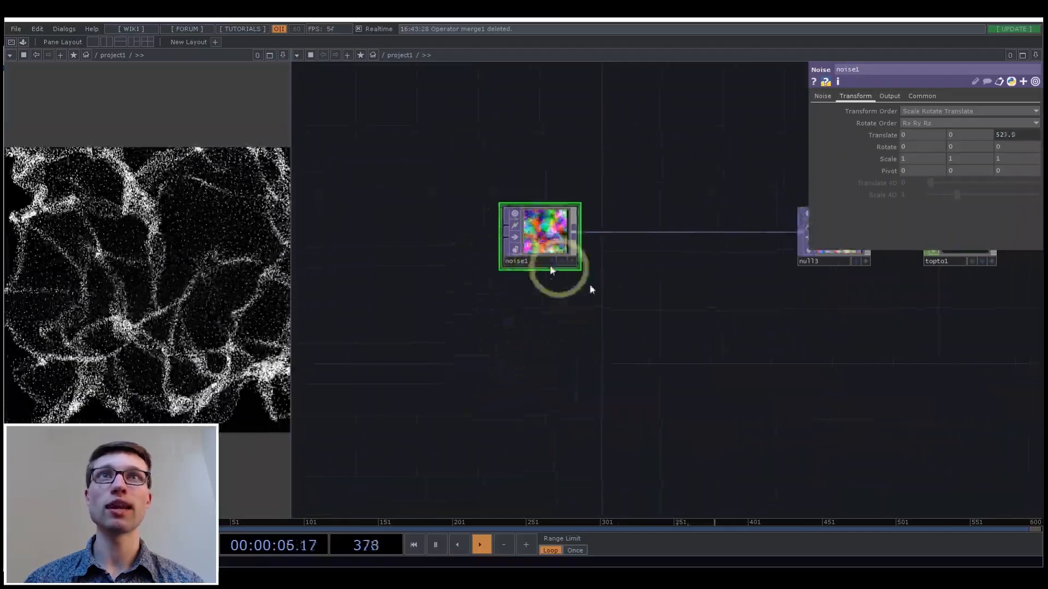
pyautogui.press('Tab')
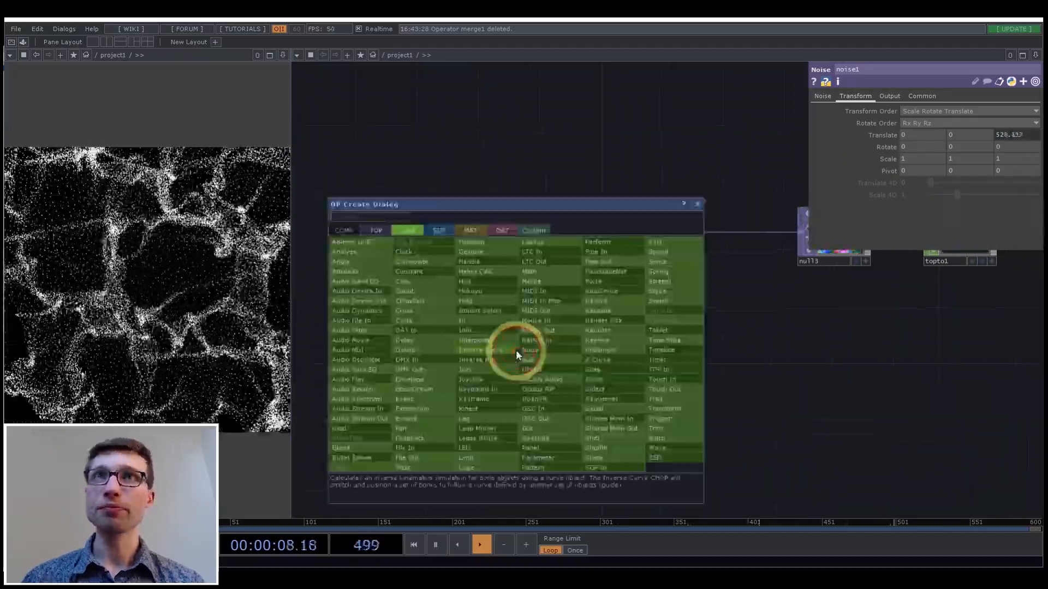
pyautogui.click(374, 231)
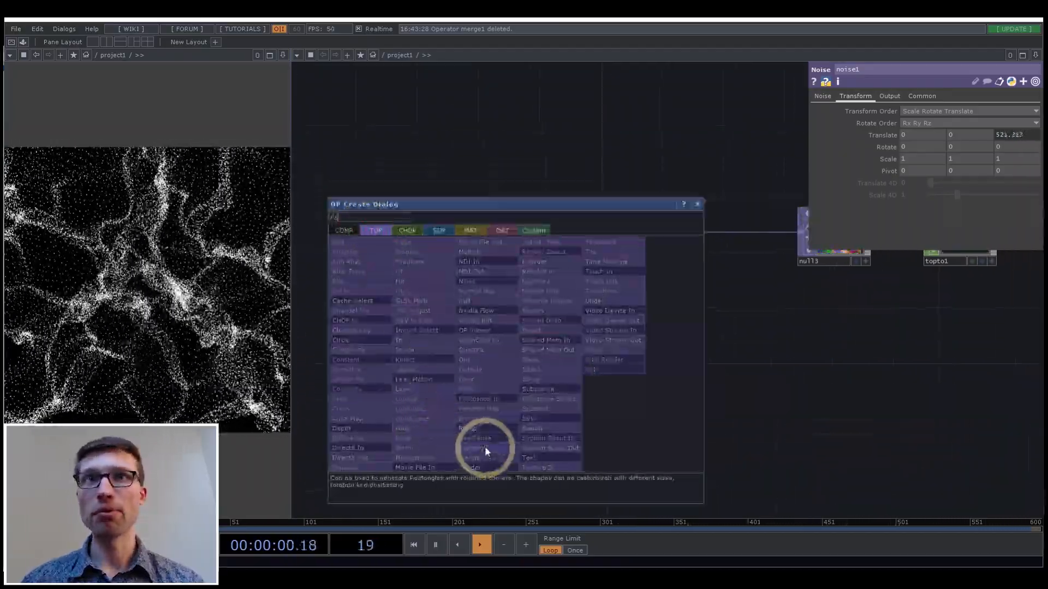
pyautogui.click(483, 446)
pyautogui.click(545, 333)
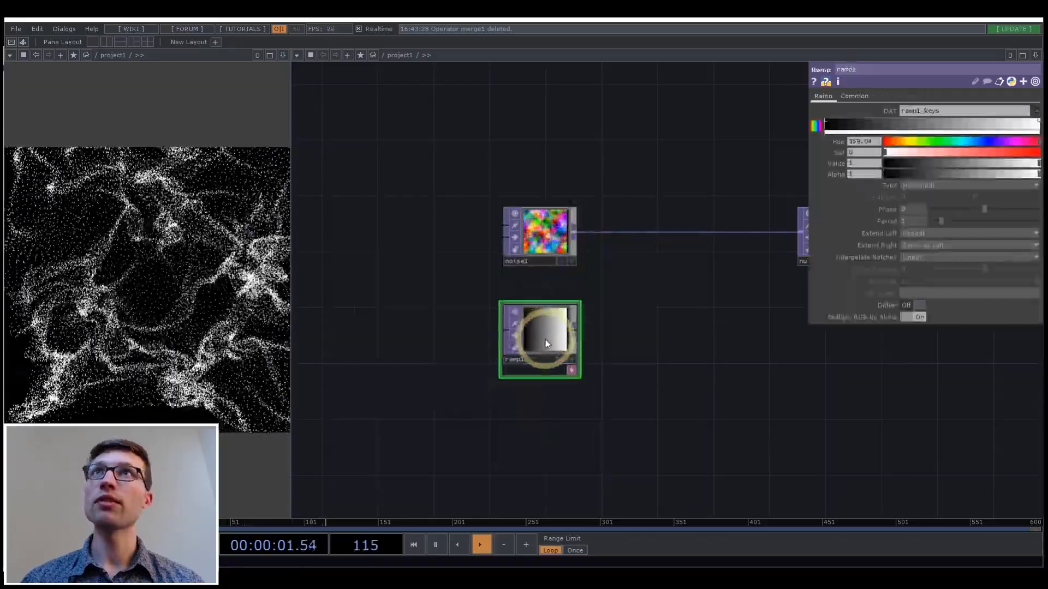
# - Set the Ramp TOP's type to Circular
pyautogui.scroll(3, 554, 343)
pyautogui.click(951, 186)
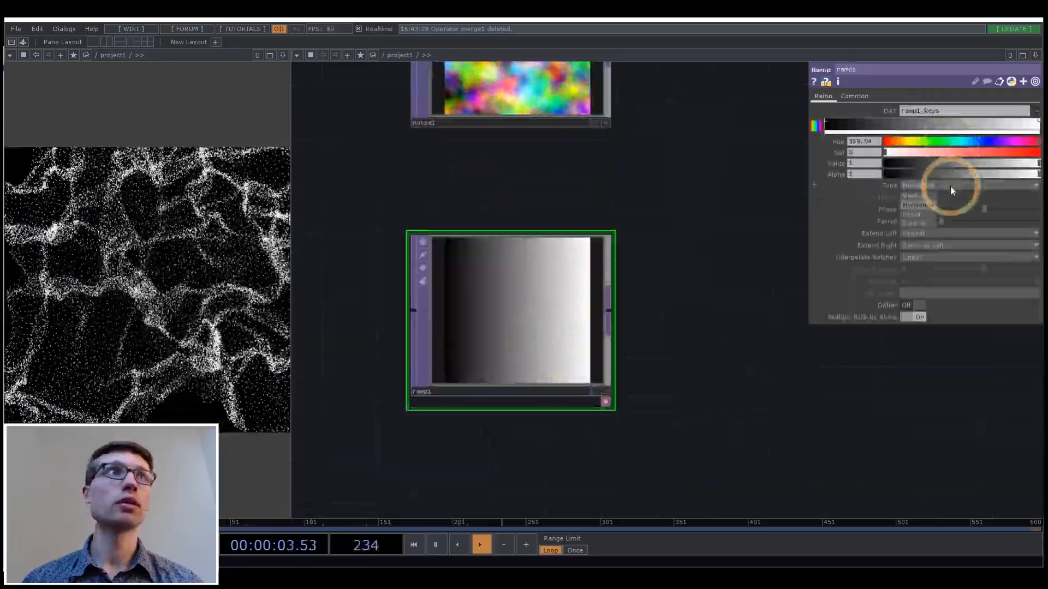
pyautogui.click(915, 223)
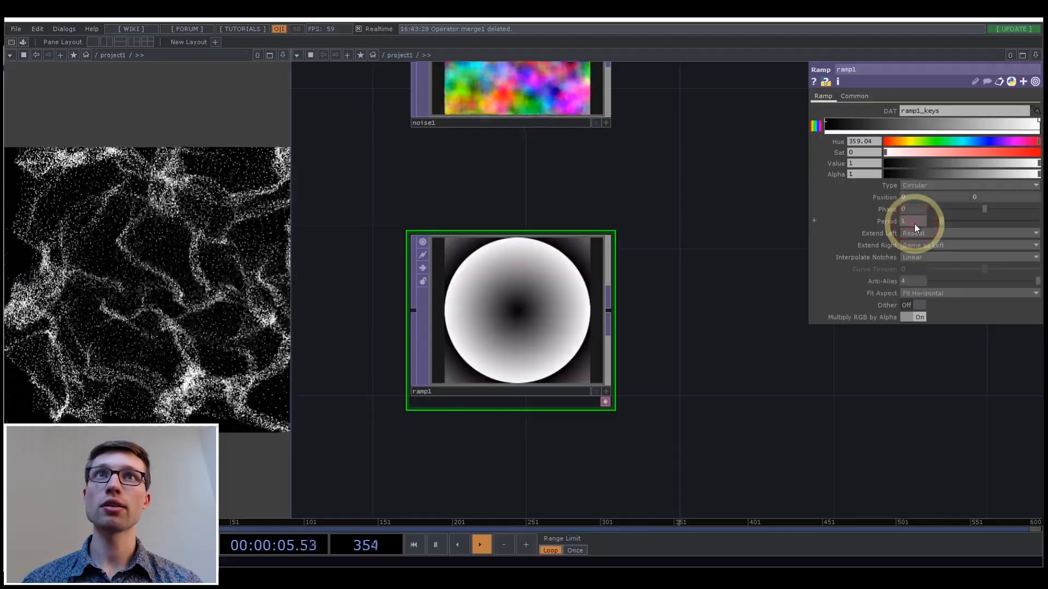
pyautogui.scroll(-2, 466, 329)
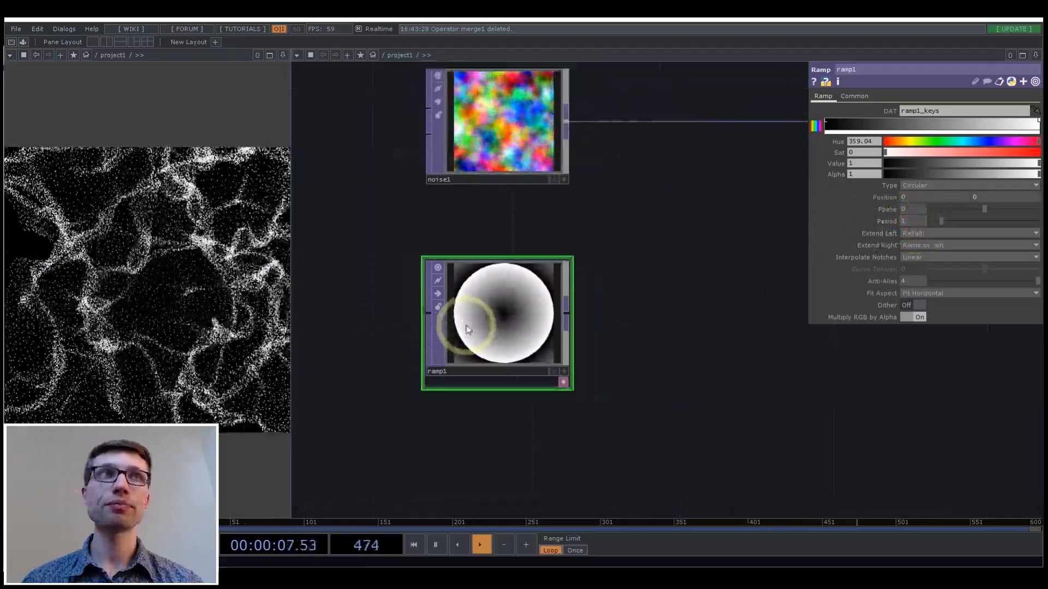
pyautogui.scroll(-1, 466, 330)
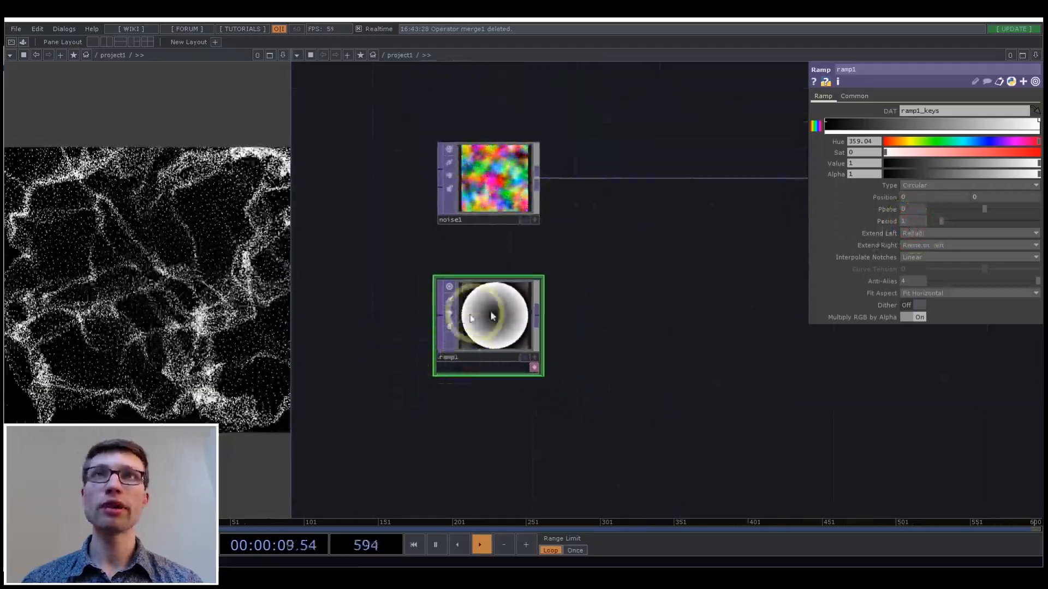
# - Reverse the ramp's key colours so it runs from white at the centre to black at the edge
pyautogui.scroll(3, 497, 286)
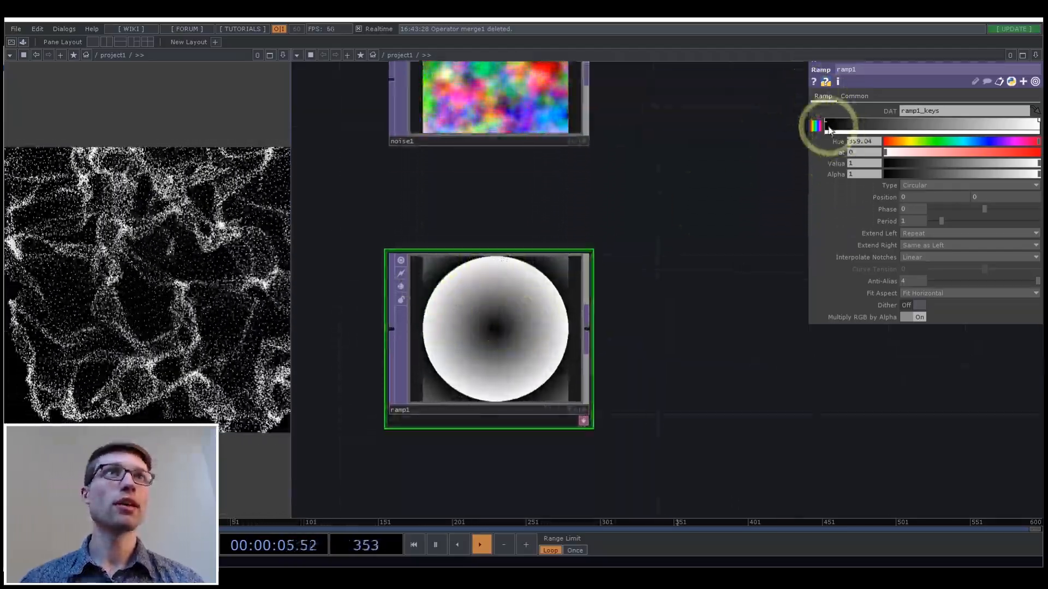
pyautogui.moveTo(952, 158); pyautogui.dragTo(1042, 159)
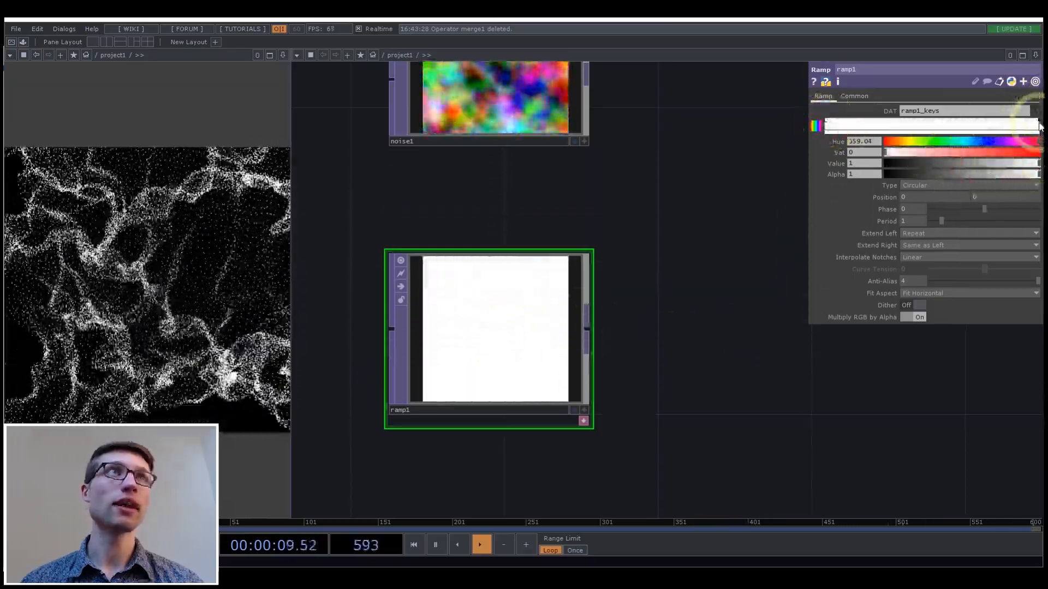
pyautogui.moveTo(901, 160); pyautogui.dragTo(842, 164)
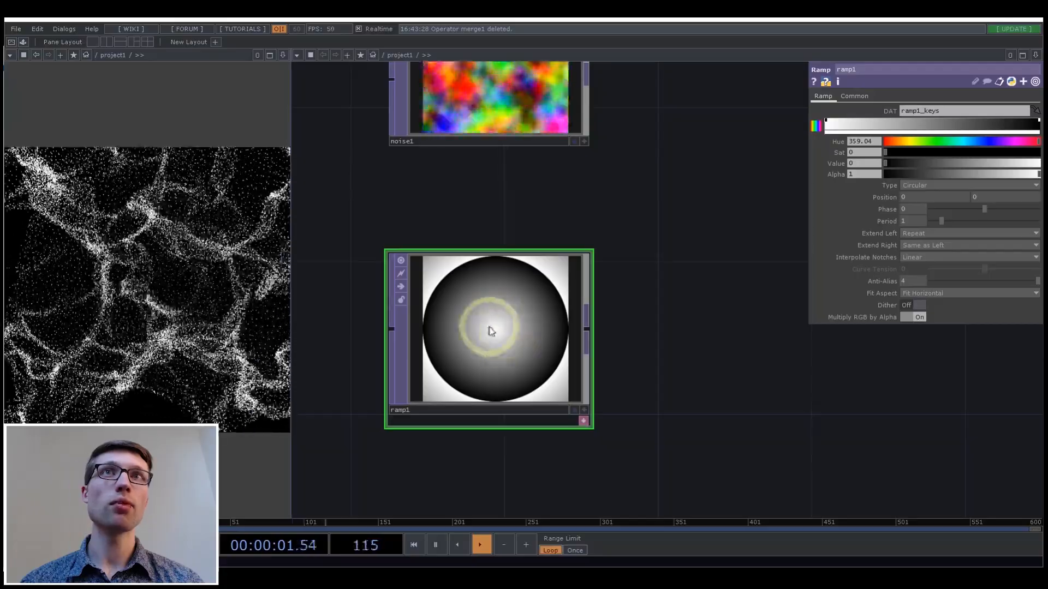
# - Change the Ramp TOP's Extend Right mode so that the area outside the circle is black
pyautogui.scroll(-2, 494, 297)
pyautogui.scroll(-2, 494, 297)
pyautogui.scroll(4, 510, 301)
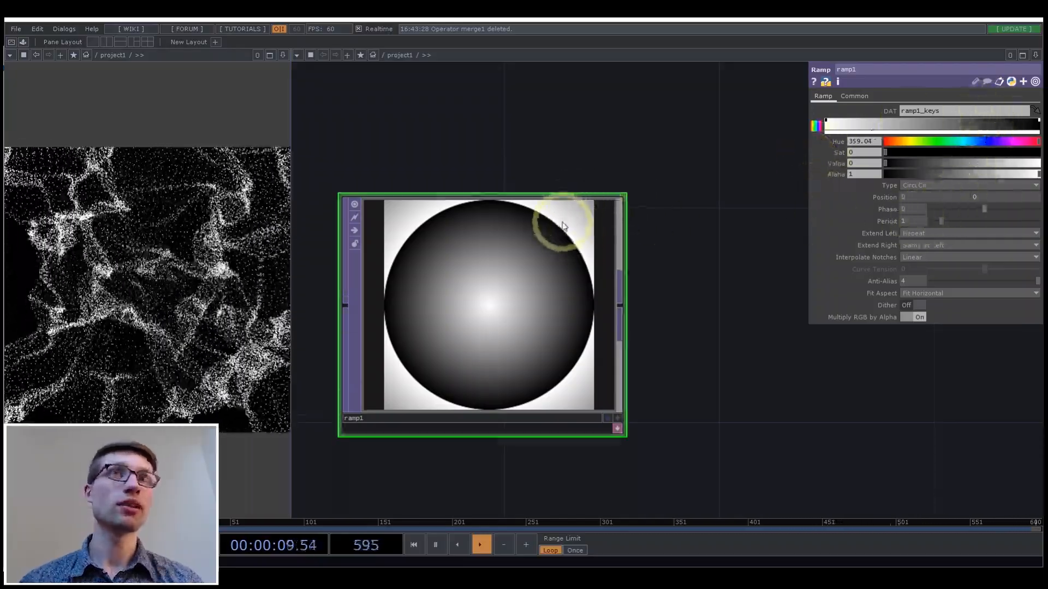
pyautogui.moveTo(905, 242); pyautogui.dragTo(913, 267)
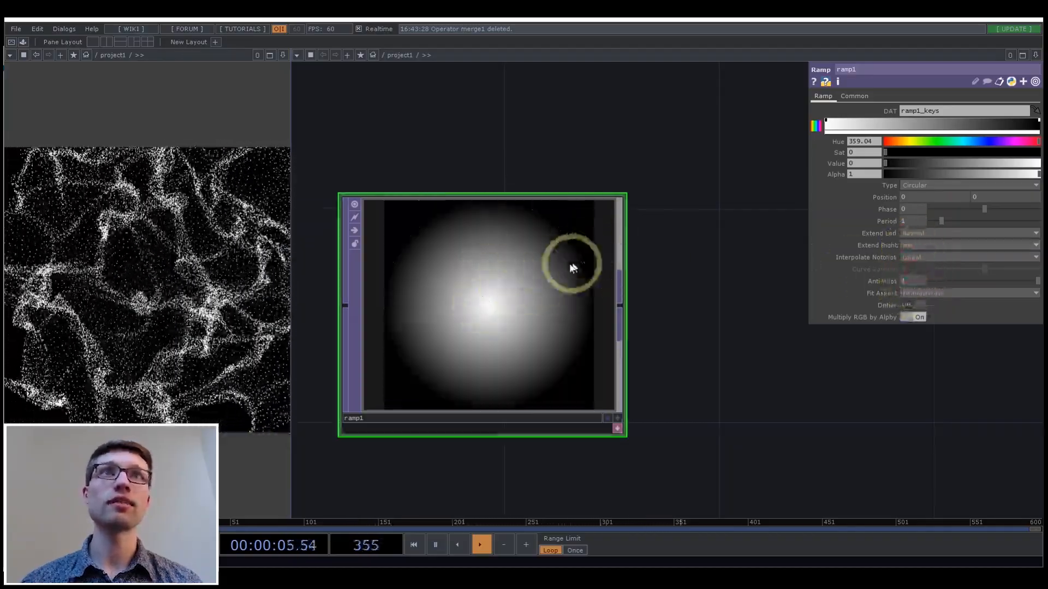
# - Set the Ramp TOP's resolution to 200 by 200 and its pixel format to 32-bit float (RGBA)
pyautogui.moveTo(699, 351); pyautogui.dragTo(498, 327)
pyautogui.scroll(-6, 605, 347)
pyautogui.scroll(-1, 496, 326)
pyautogui.click(857, 96)
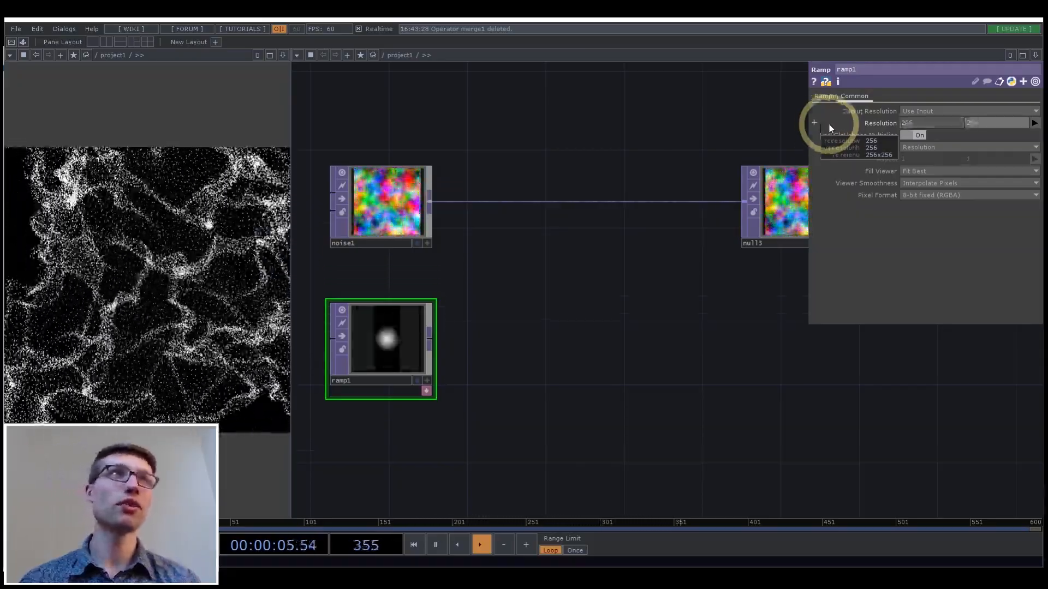
pyautogui.click(922, 195)
pyautogui.click(921, 241)
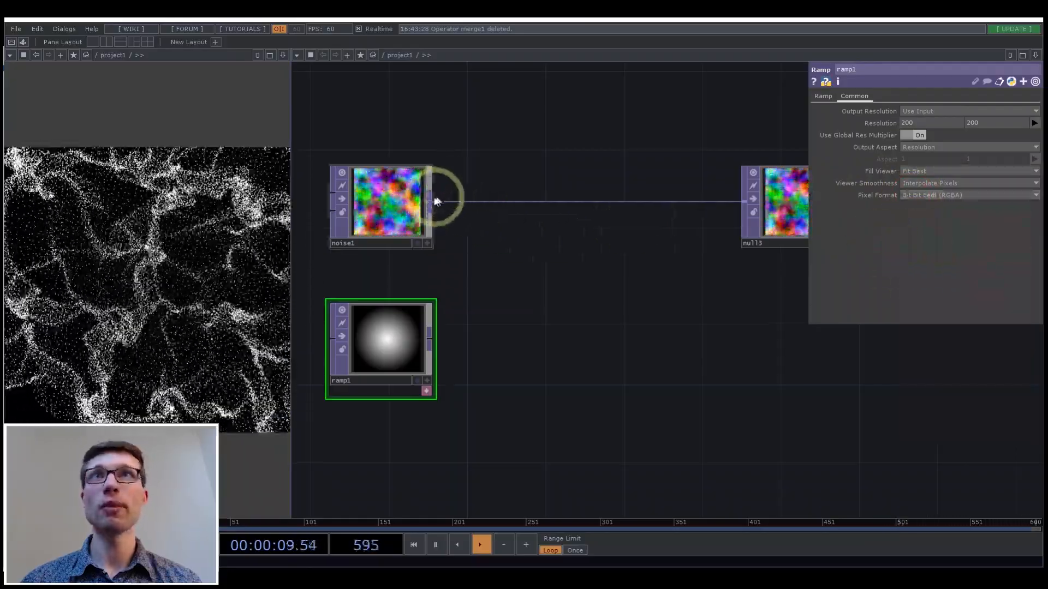
# - Insert a Multiply TOP between the Noise TOP and its Null, with the Ramp TOP as second input
pyautogui.click(429, 202)
pyautogui.click(354, 123)
pyautogui.click(576, 245)
pyautogui.moveTo(430, 340); pyautogui.dragTo(511, 263)
pyautogui.moveTo(745, 201); pyautogui.dragTo(597, 180)
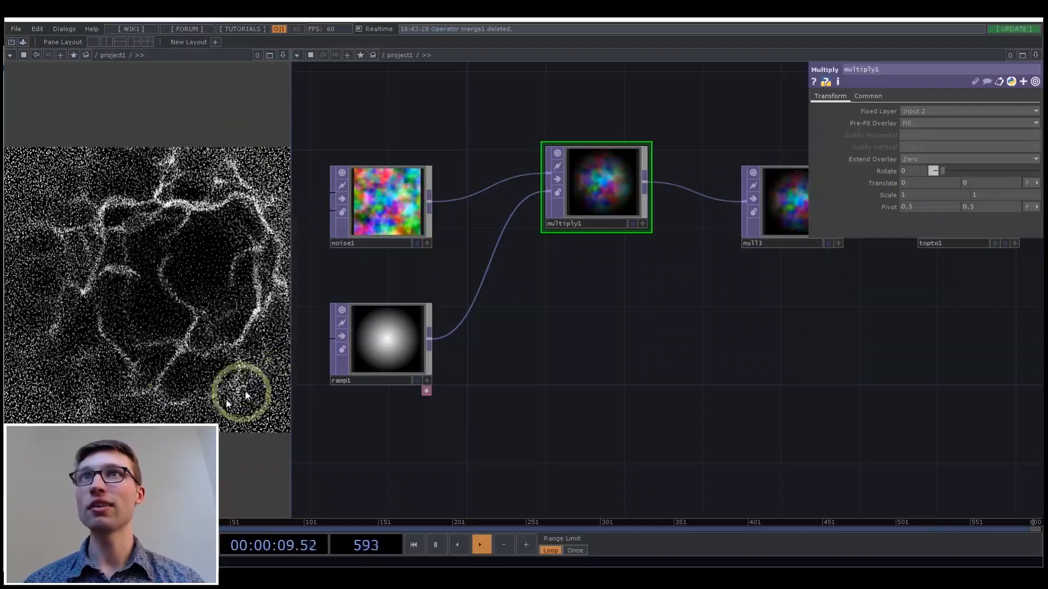
# - Review the Noise TOP's noise parameters and the noise branch of the network
pyautogui.click(376, 179)
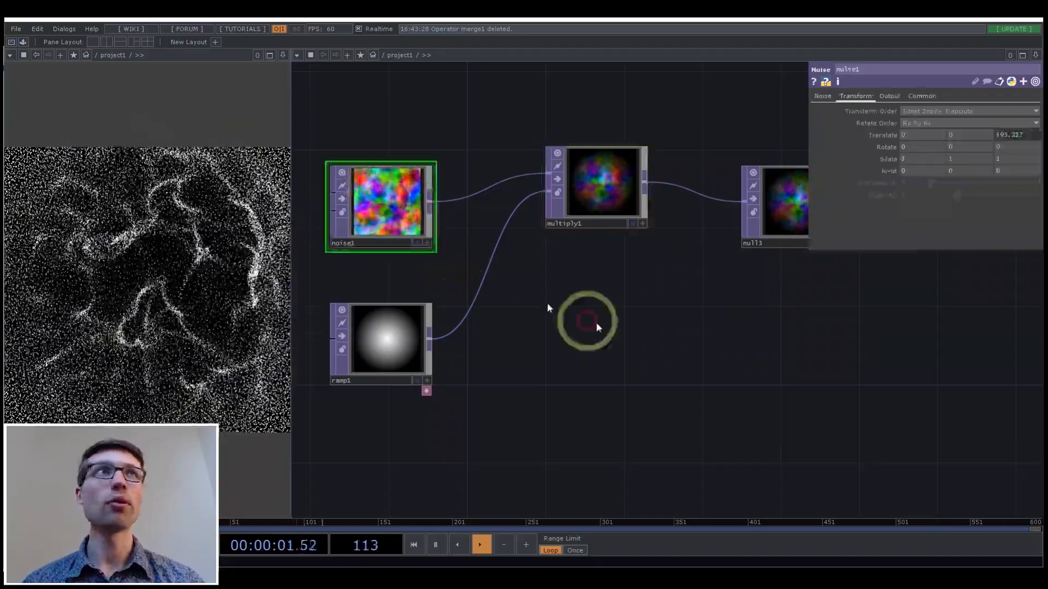
pyautogui.click(822, 96)
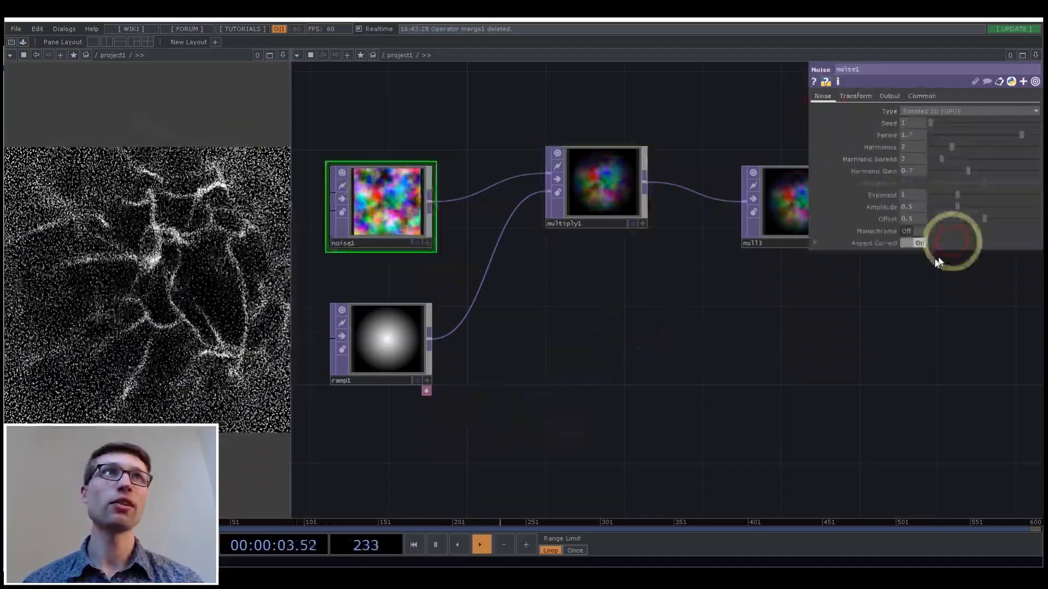
pyautogui.scroll(-5, 709, 354)
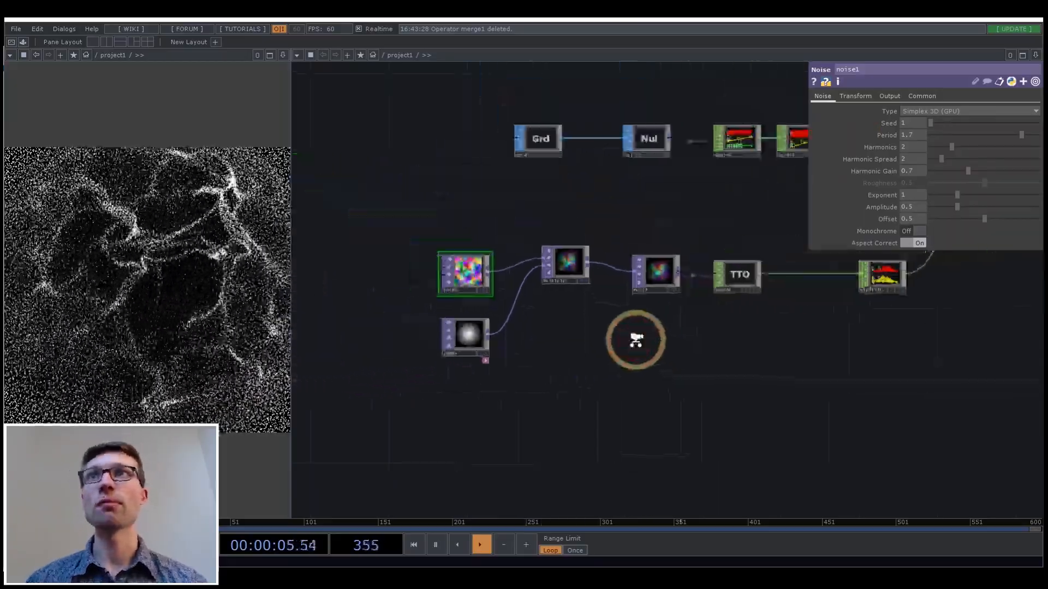
pyautogui.moveTo(681, 372); pyautogui.dragTo(569, 375)
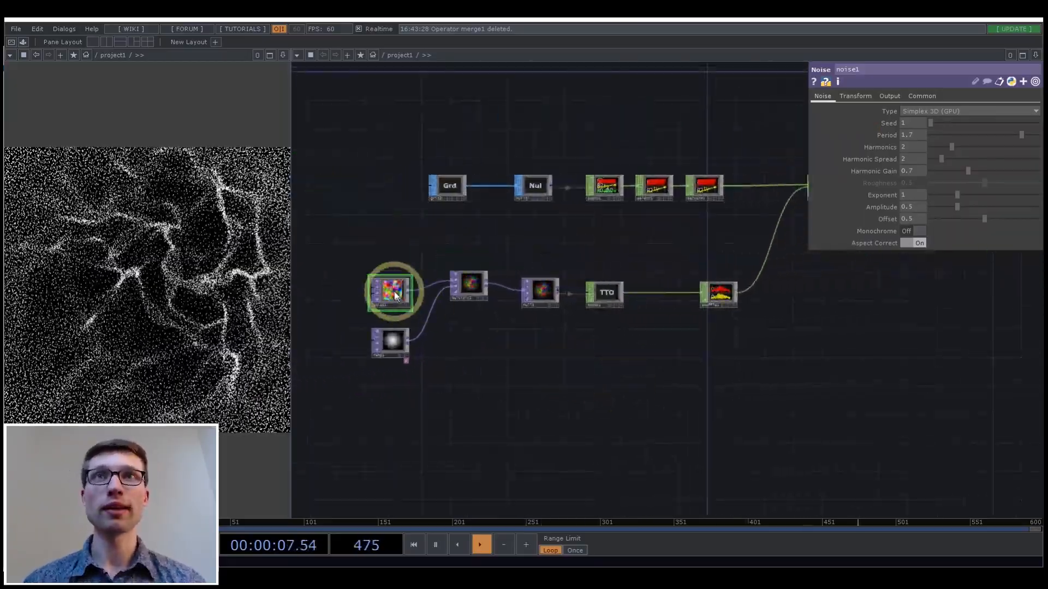
pyautogui.moveTo(634, 369); pyautogui.dragTo(519, 381)
# - Move the output Null TOP well away from the Render TOP to make room between them
pyautogui.moveTo(726, 327); pyautogui.dragTo(430, 368)
pyautogui.scroll(-6, 430, 368)
pyautogui.scroll(8, 499, 252)
pyautogui.moveTo(553, 245); pyautogui.dragTo(814, 246)
pyautogui.scroll(3, 503, 265)
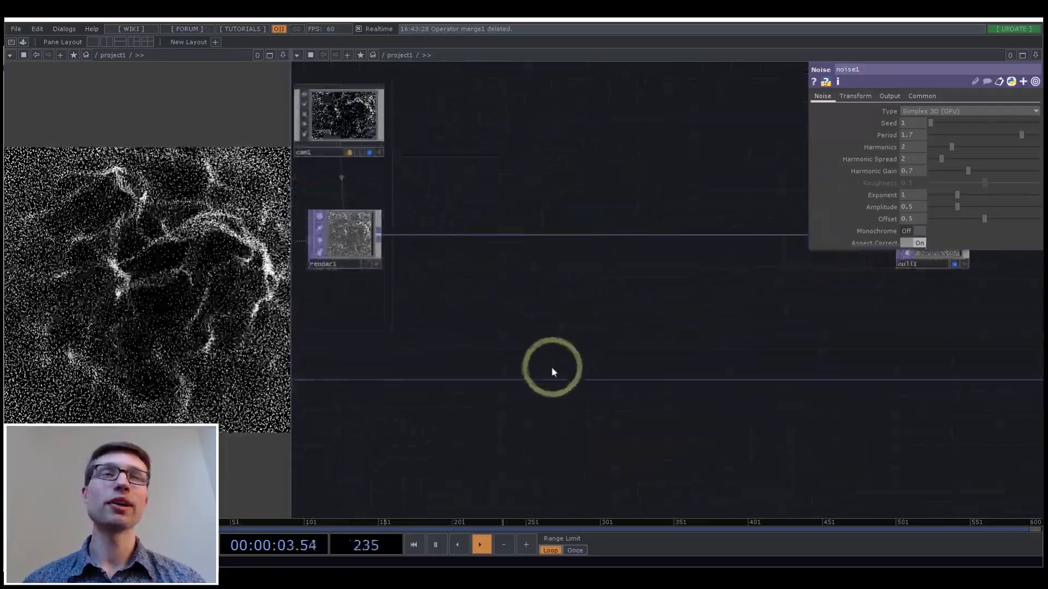
pyautogui.moveTo(552, 362); pyautogui.dragTo(599, 383)
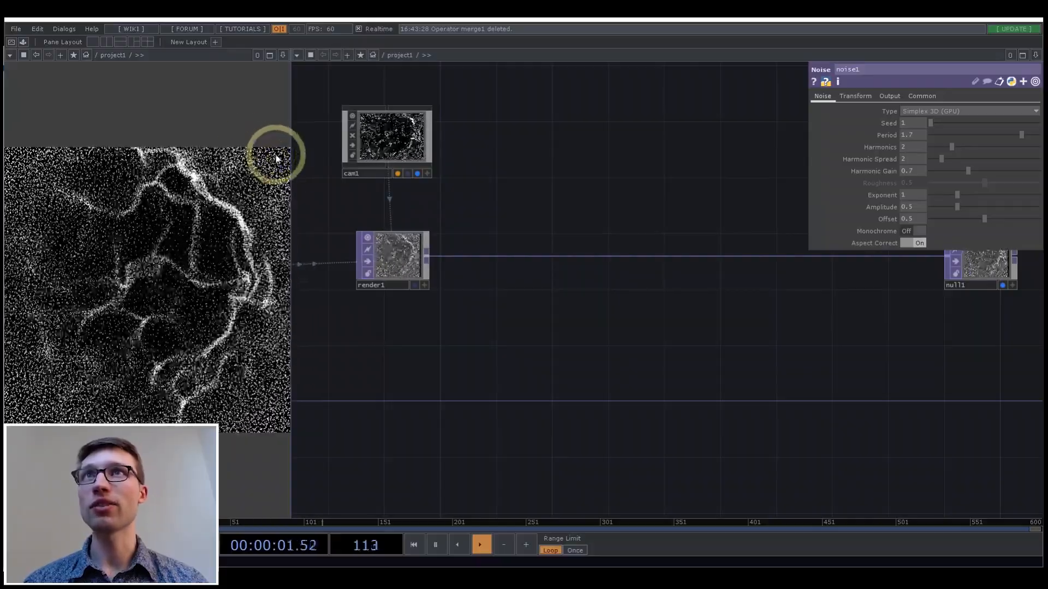
# - Pull the camera back by setting its Z translate to 6.4
pyautogui.click(399, 137)
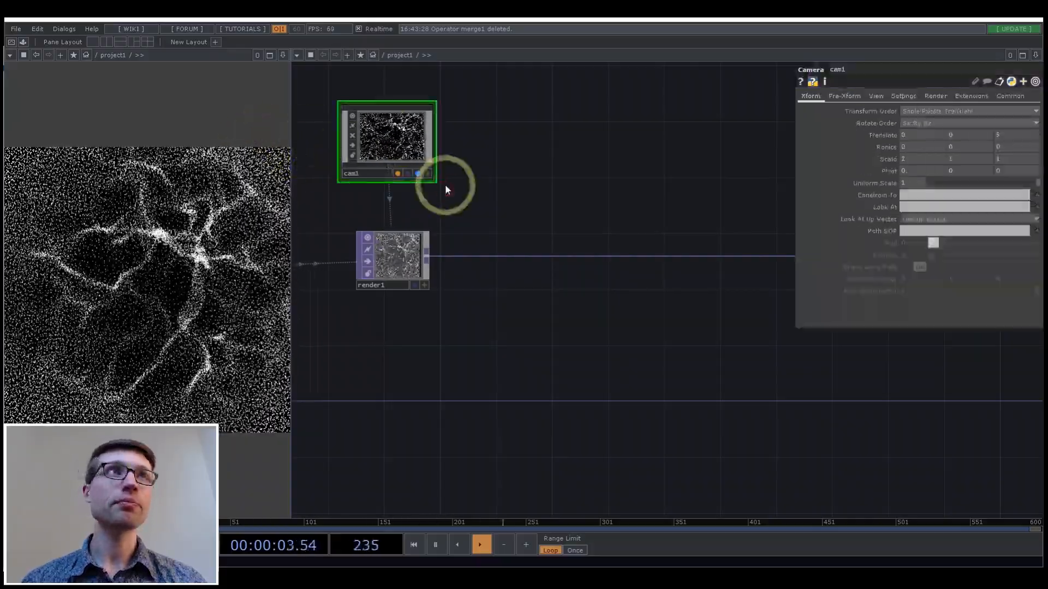
pyautogui.moveTo(1007, 135); pyautogui.dragTo(1047, 135)
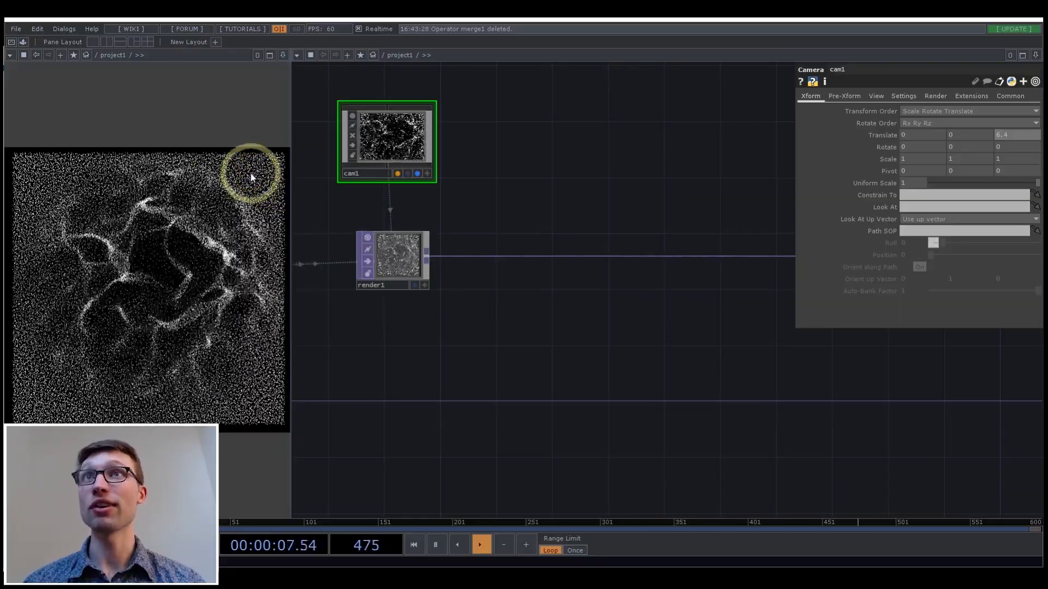
# - Review the network from the instancing CHOPs and the noise branch through to the Render TOP
pyautogui.scroll(-5, 517, 348)
pyautogui.scroll(6, 550, 427)
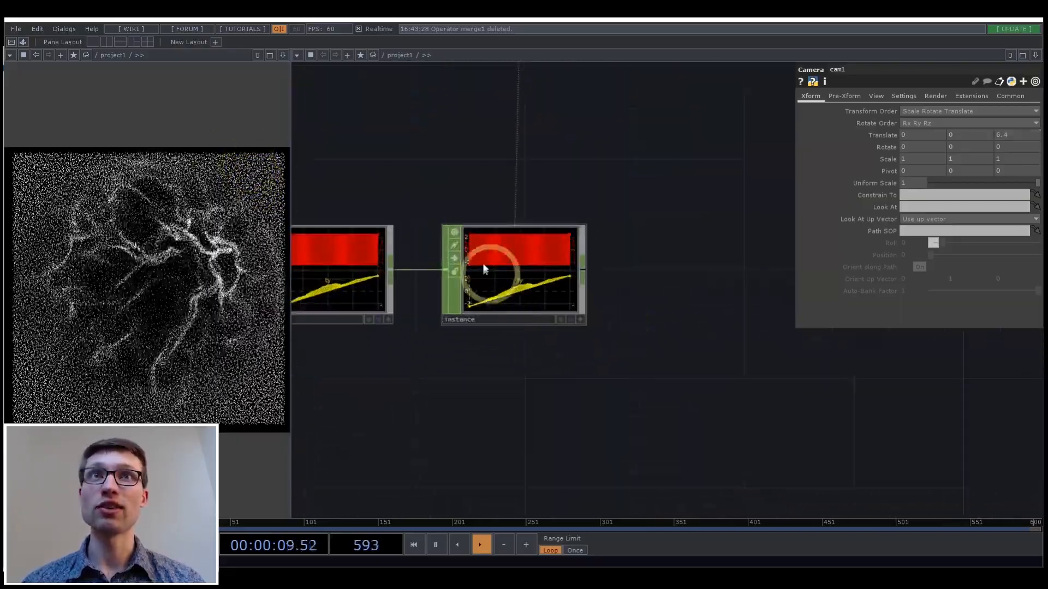
pyautogui.scroll(-6, 600, 306)
pyautogui.moveTo(592, 347); pyautogui.dragTo(936, 241)
pyautogui.scroll(5, 407, 366)
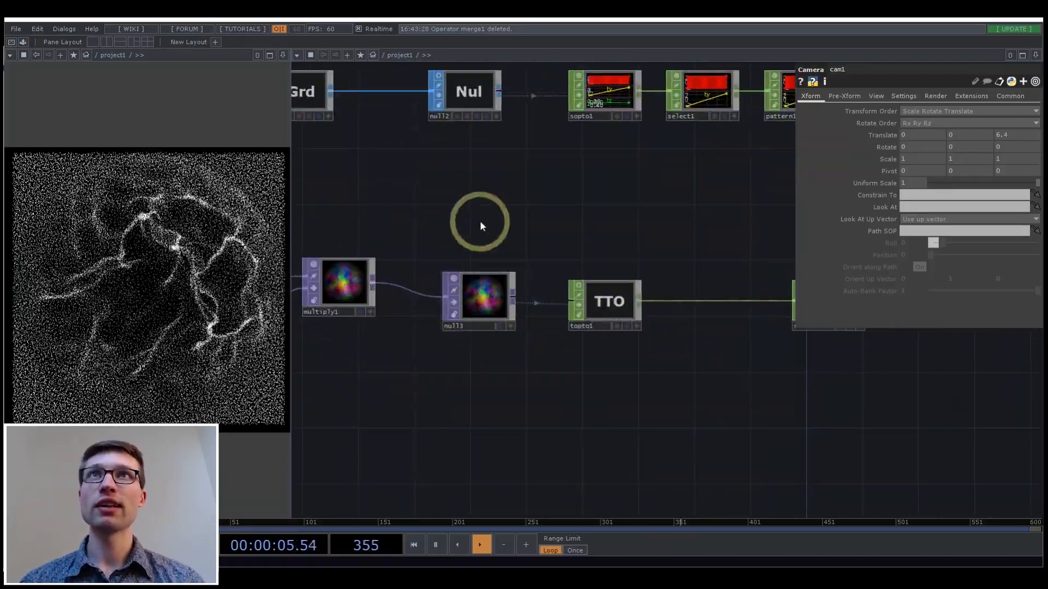
pyautogui.moveTo(322, 142); pyautogui.dragTo(429, 212)
pyautogui.moveTo(559, 266); pyautogui.dragTo(408, 289)
pyautogui.scroll(-5, 407, 288)
pyautogui.moveTo(633, 368); pyautogui.dragTo(485, 418)
pyautogui.scroll(-2, 485, 417)
pyautogui.moveTo(586, 328); pyautogui.dragTo(453, 423)
pyautogui.scroll(8, 420, 352)
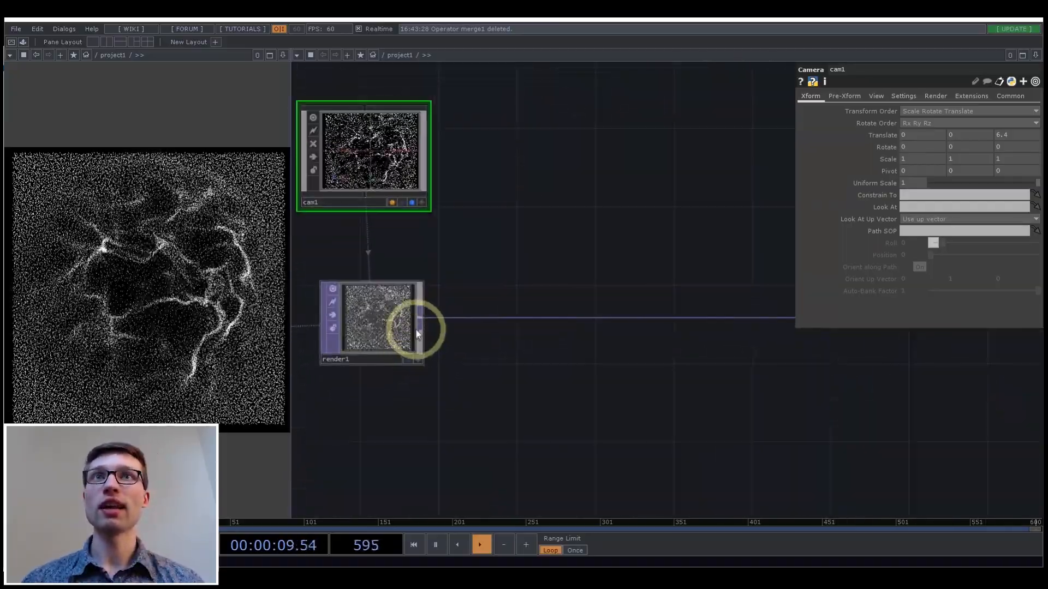
# - Insert a Circle TOP between the Render TOP and the output Null TOP
pyautogui.rightClick(421, 325)
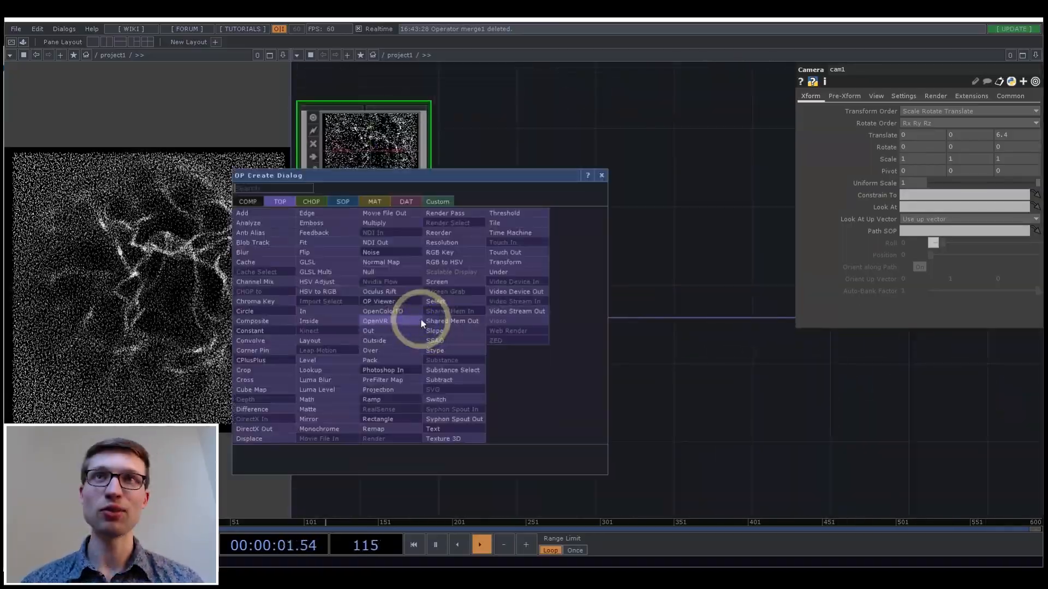
pyautogui.write('cir')
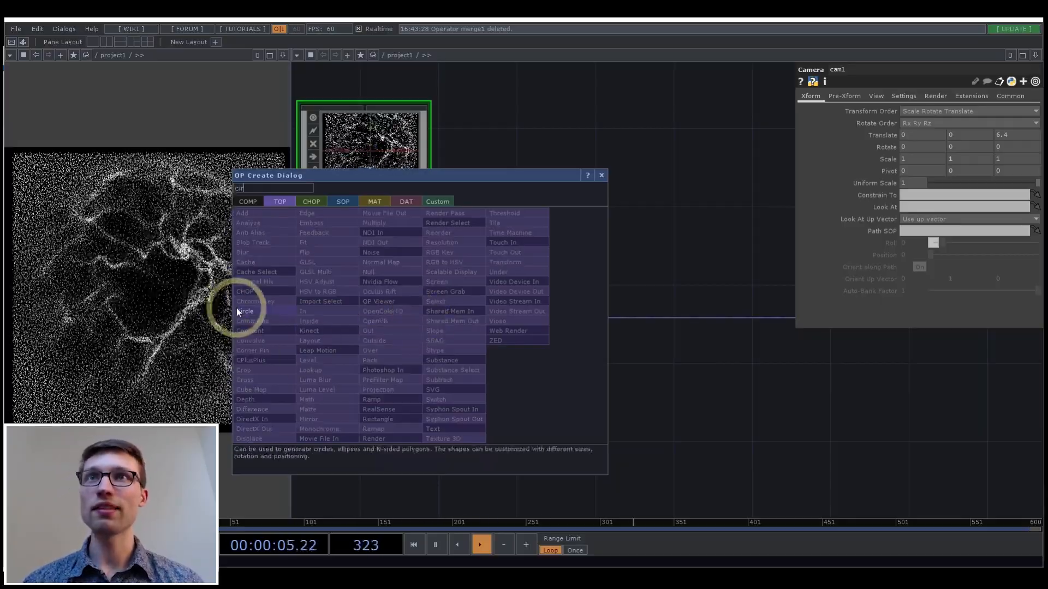
pyautogui.click(239, 310)
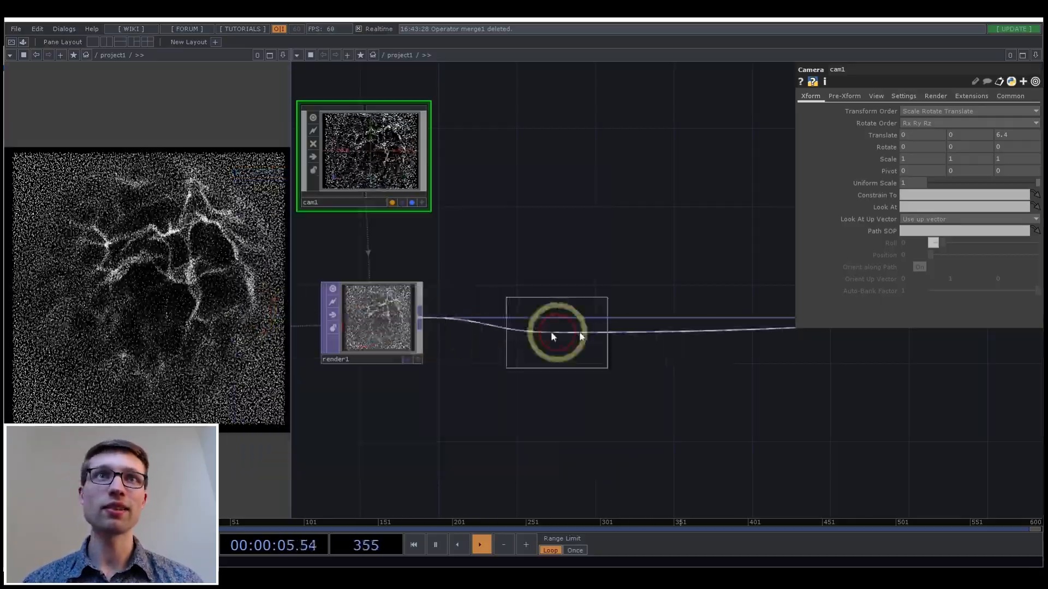
pyautogui.click(765, 329)
pyautogui.scroll(4, 766, 329)
pyautogui.moveTo(765, 456); pyautogui.dragTo(537, 443)
pyautogui.scroll(-4, 539, 435)
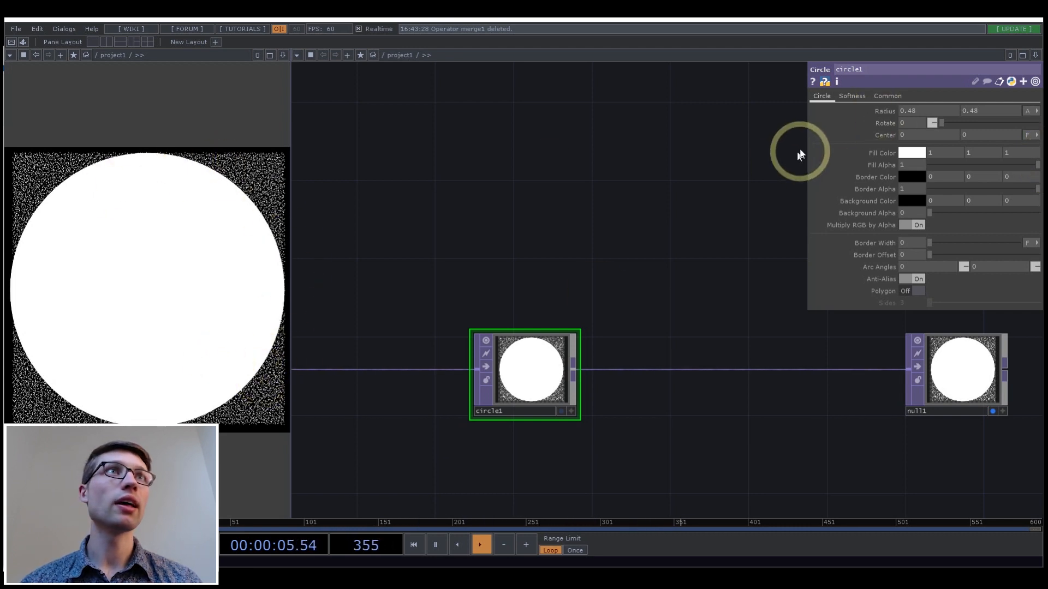
# - Set the Circle TOP's fill alpha to 0, background alpha to 1 and border color to white
pyautogui.moveTo(966, 166); pyautogui.dragTo(1029, 215)
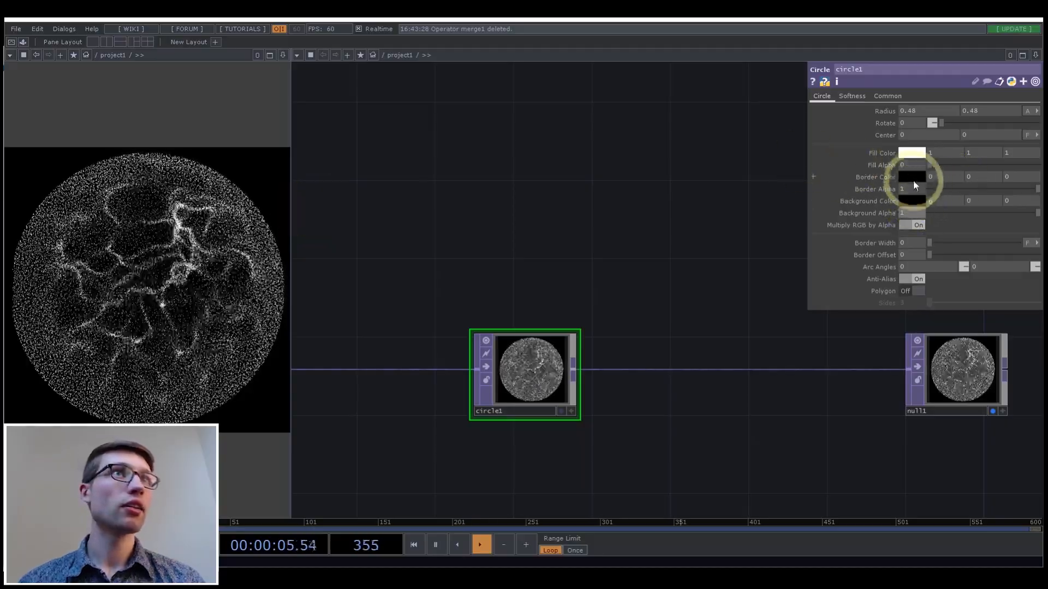
pyautogui.click(912, 177)
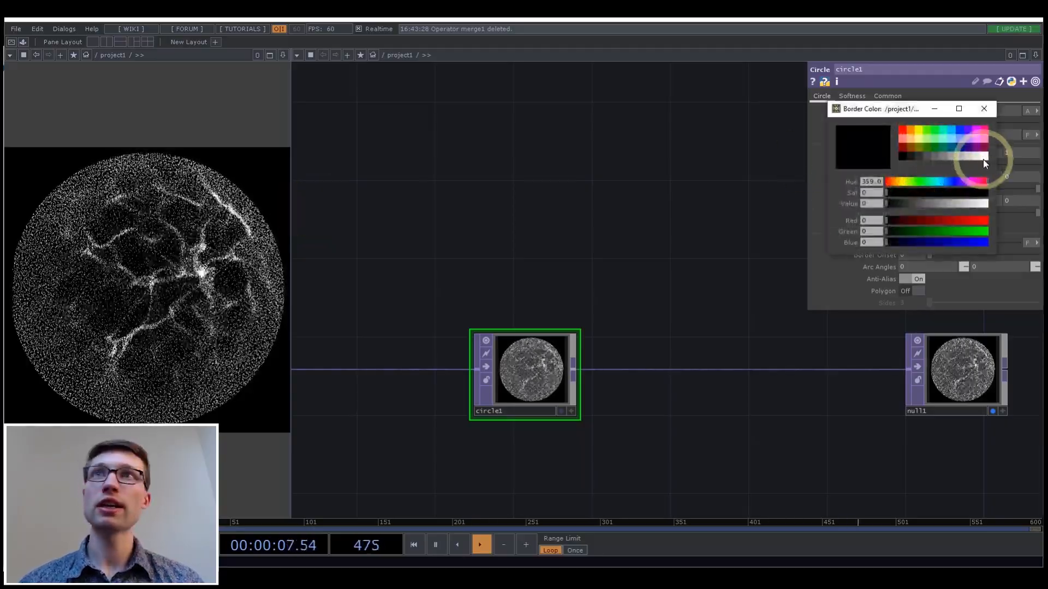
pyautogui.click(983, 159)
pyautogui.click(984, 108)
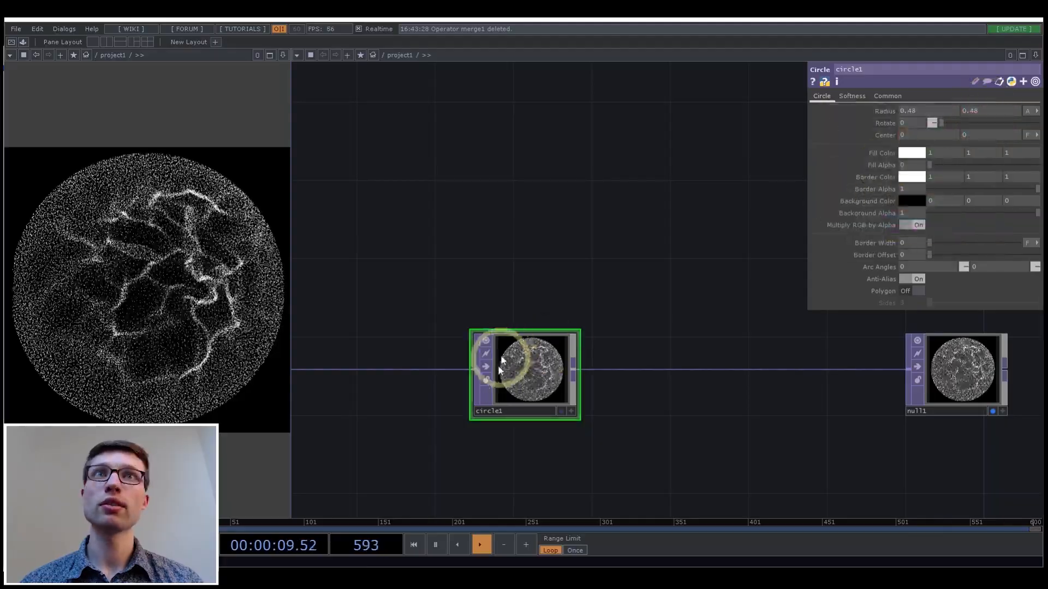
# - Set the Circle TOP's border width to 0.0025
pyautogui.scroll(5, 501, 360)
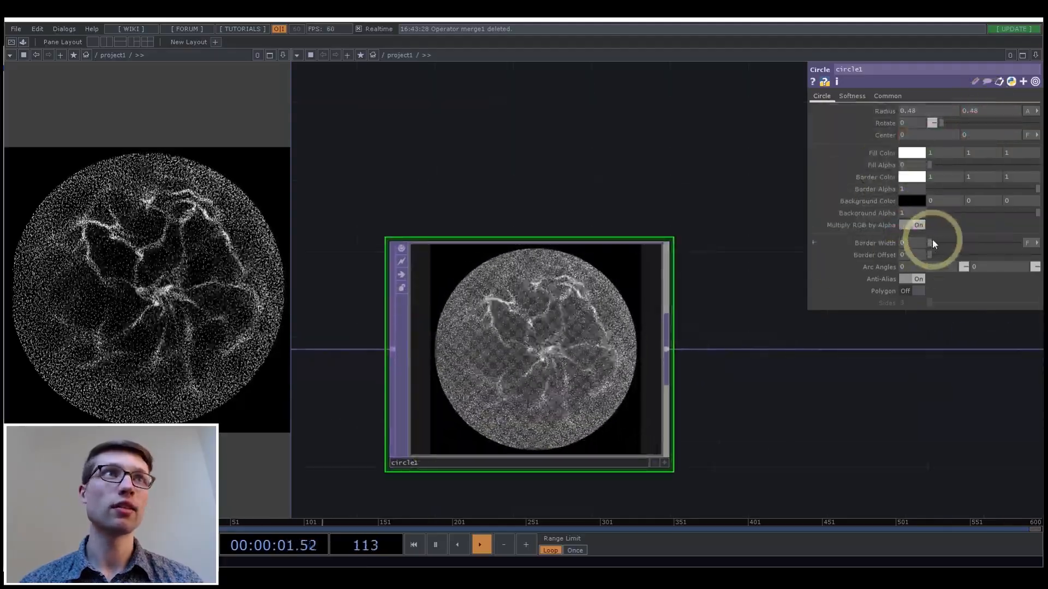
pyautogui.moveTo(931, 241); pyautogui.dragTo(932, 241)
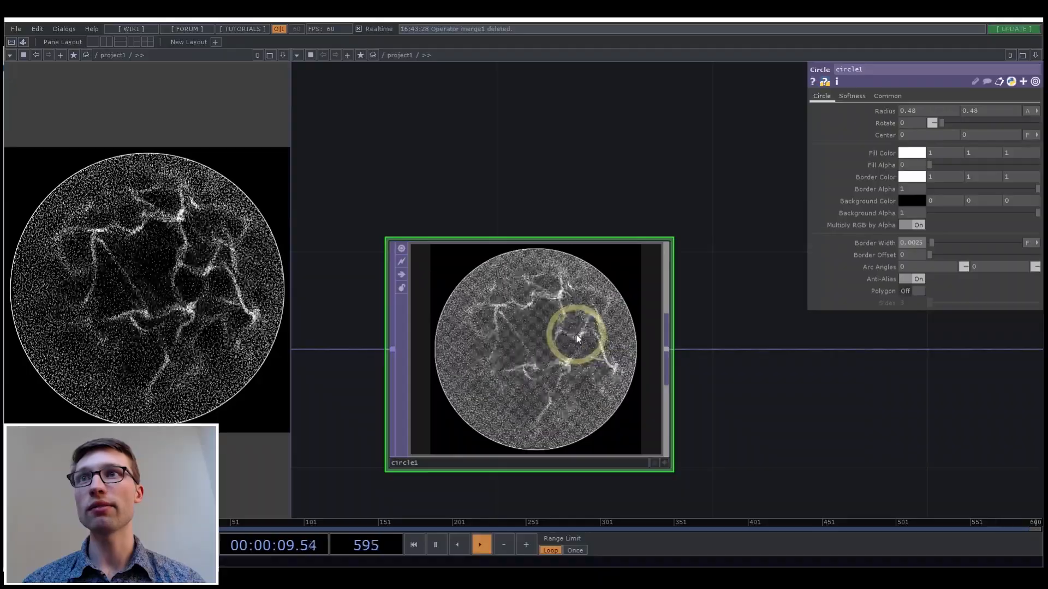
pyautogui.scroll(-5, 586, 341)
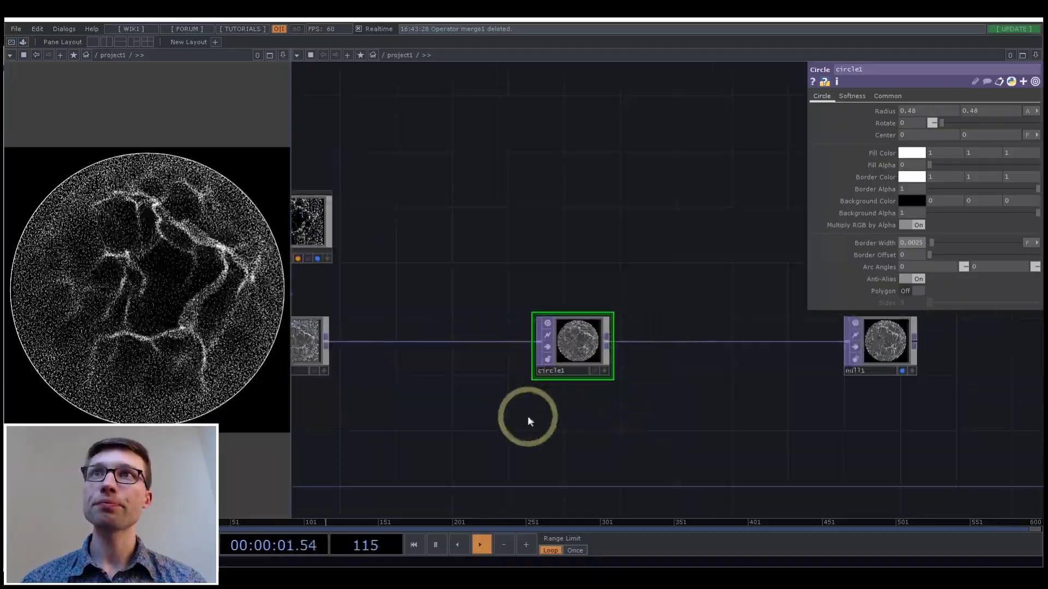
# - Move the Circle TOP close to the output Null TOP, leaving room after the Render TOP
pyautogui.scroll(-3, 585, 420)
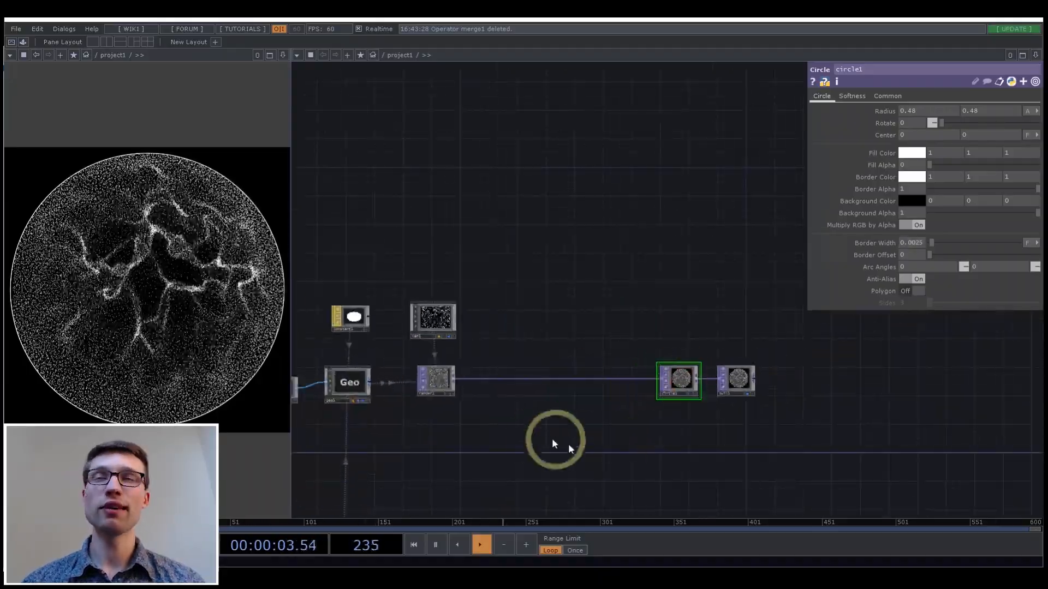
pyautogui.scroll(4, 501, 426)
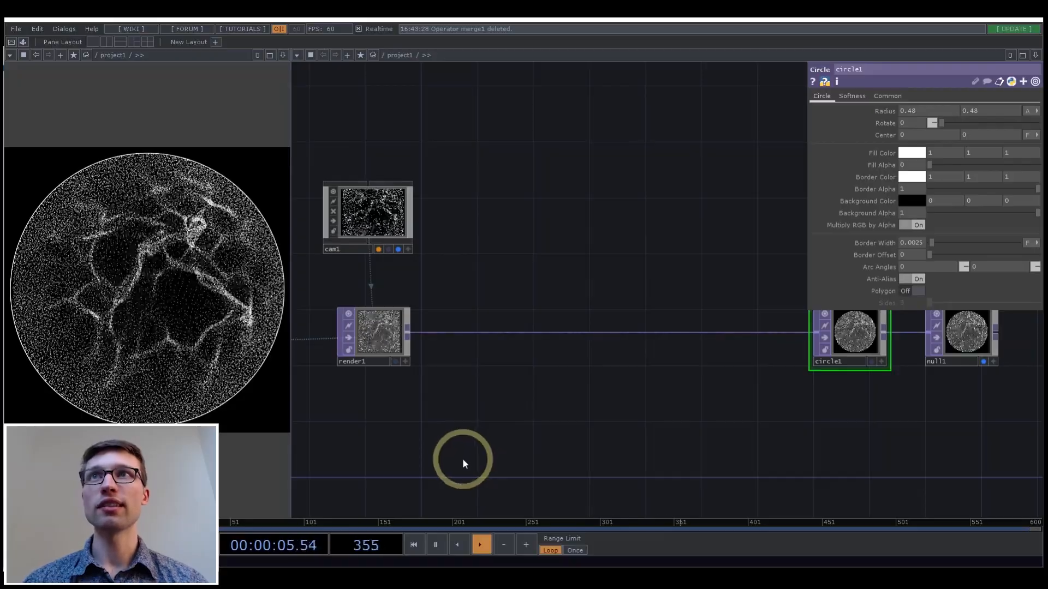
pyautogui.moveTo(484, 381); pyautogui.dragTo(506, 363)
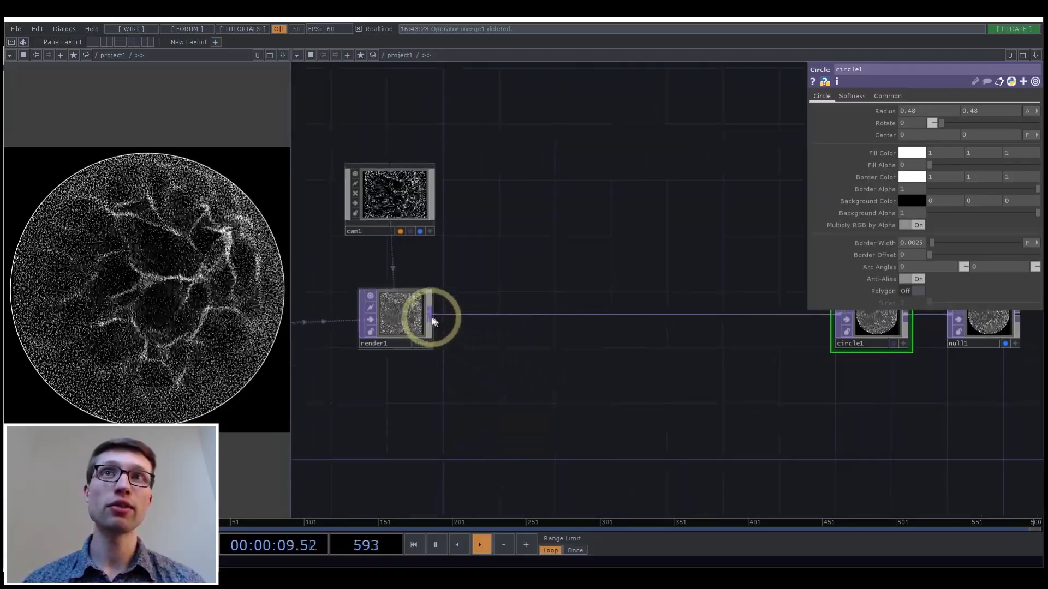
# - Insert a Base COMP between the Render TOP and the Circle TOP
pyautogui.rightClick(428, 319)
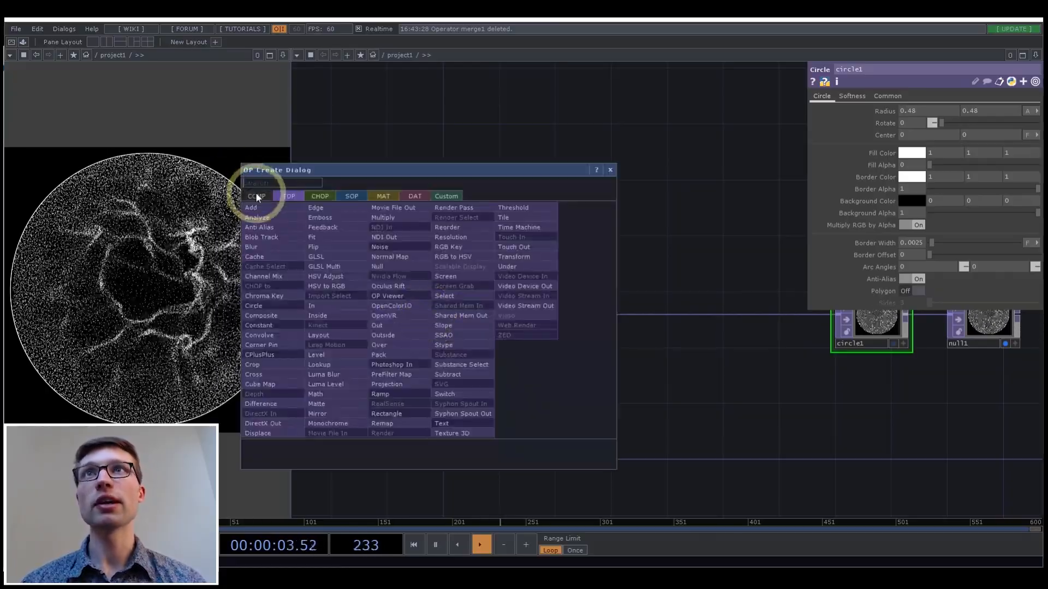
pyautogui.click(682, 251)
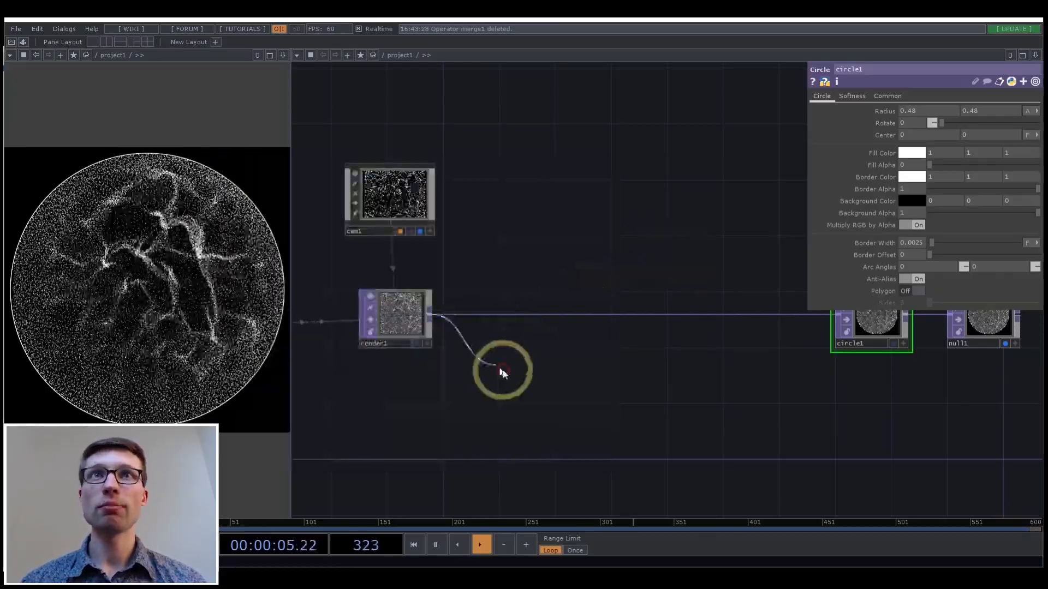
pyautogui.rightClick(431, 315)
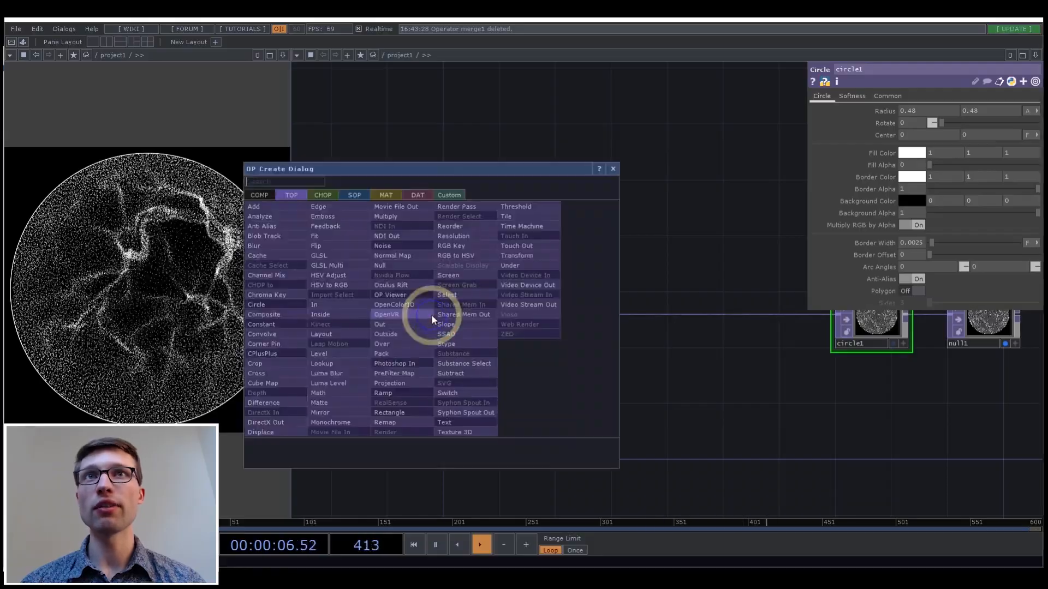
pyautogui.click(267, 197)
pyautogui.write('b')
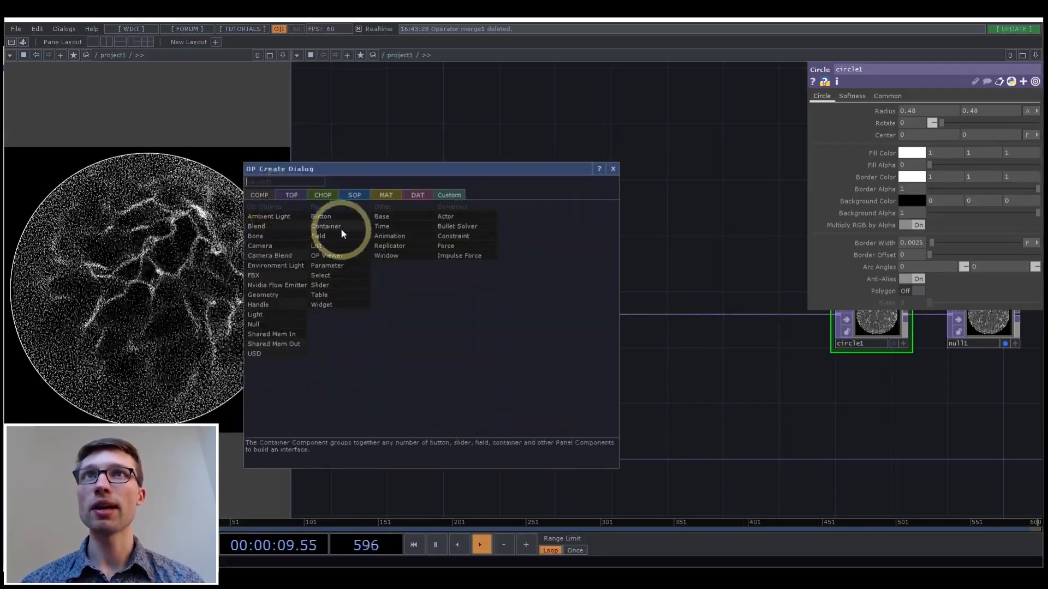
pyautogui.click(382, 217)
pyautogui.click(649, 329)
pyautogui.scroll(10, 655, 361)
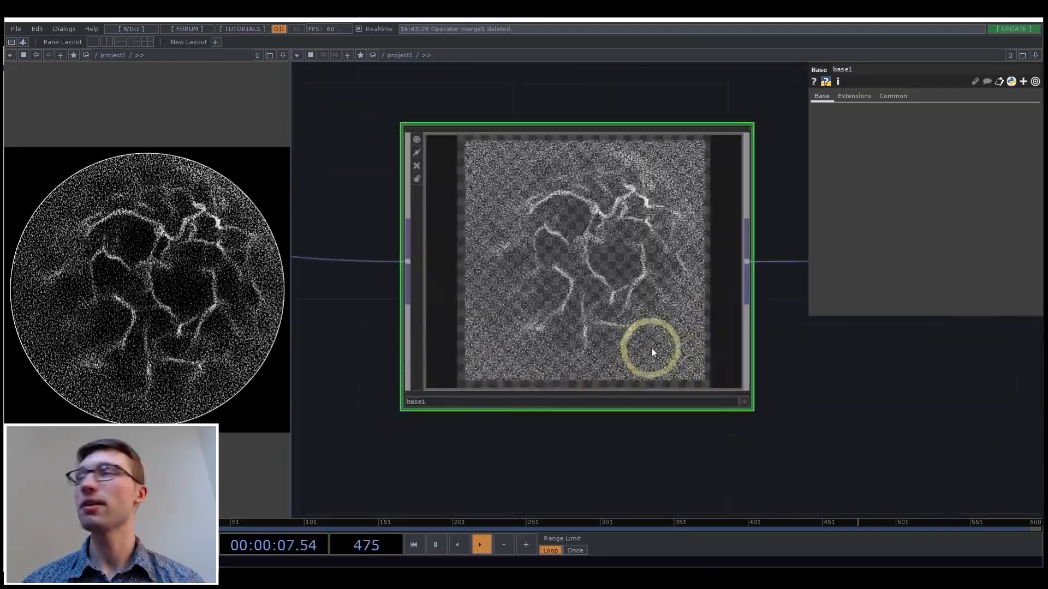
pyautogui.scroll(-5, 646, 328)
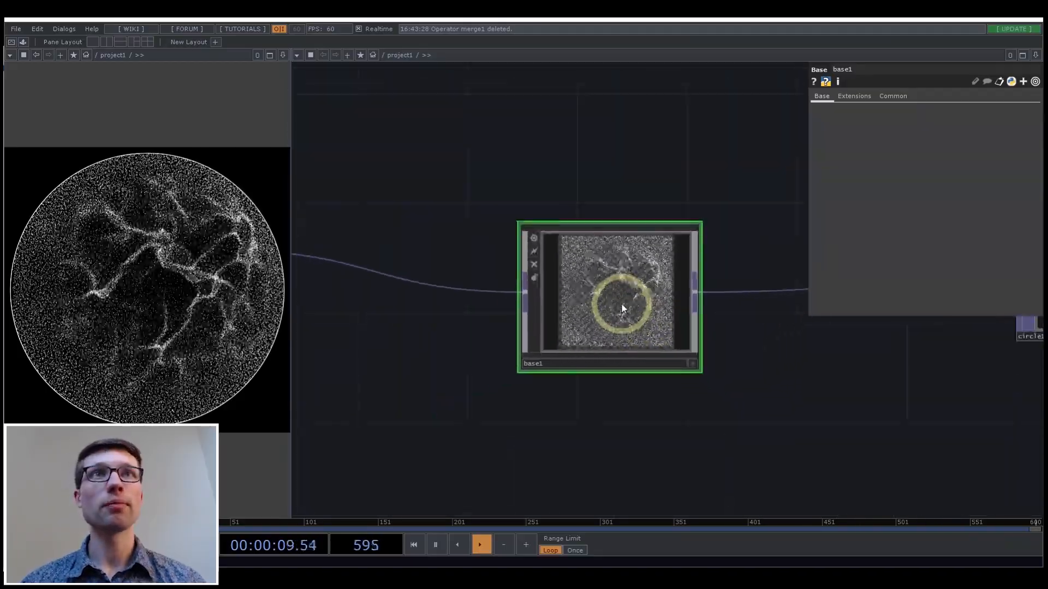
# - Open the Base COMP's inner network and spread its In TOP and Out TOP apart
pyautogui.doubleClick(621, 303)
pyautogui.scroll(-5, 621, 302)
pyautogui.moveTo(655, 377); pyautogui.dragTo(756, 371)
pyautogui.moveTo(653, 297); pyautogui.dragTo(474, 288)
pyautogui.click(573, 347)
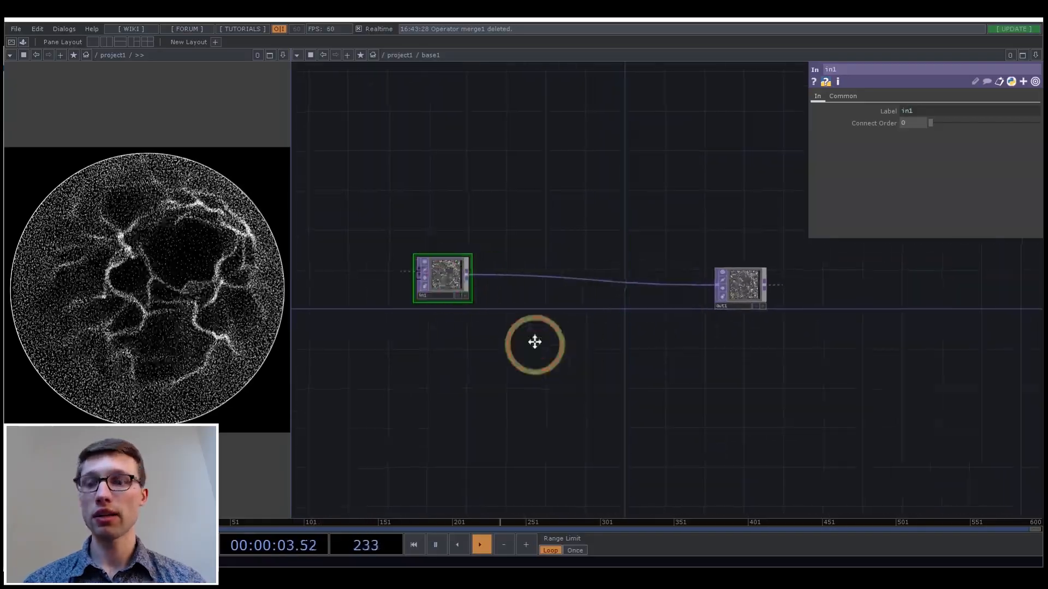
# - Return to the parent network and rename the Base COMP as feedback
pyautogui.press('u')
pyautogui.click(569, 363)
pyautogui.write('feedback')
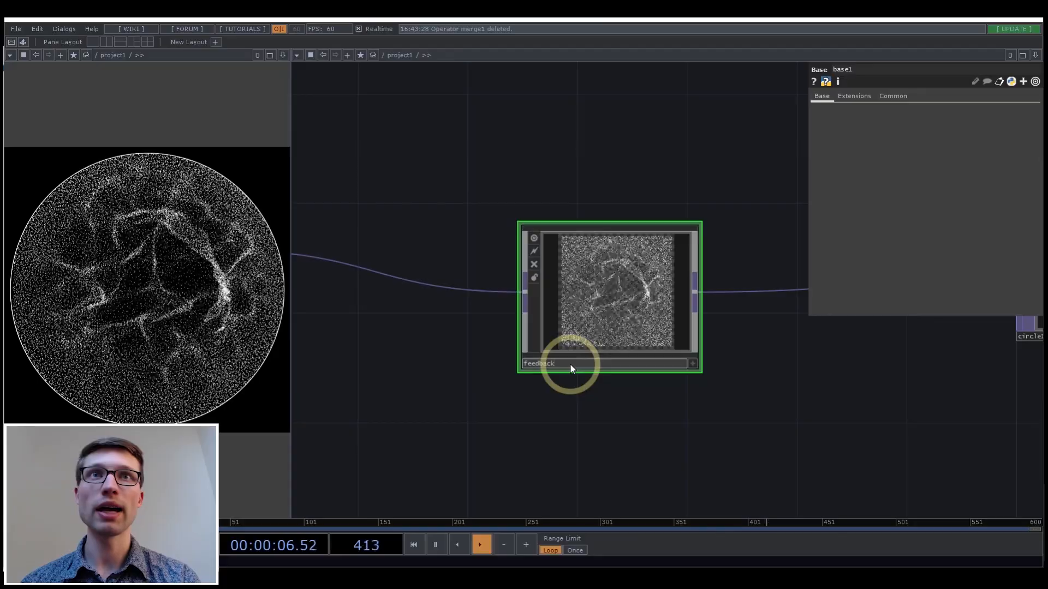
pyautogui.click(576, 419)
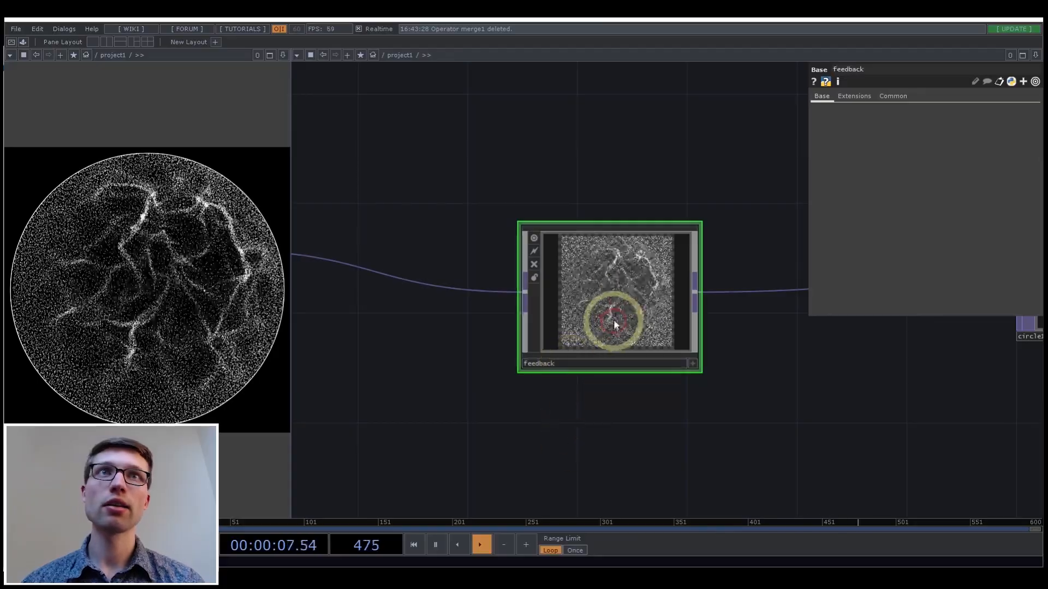
# - Inside the feedback component, move the Out TOP farther away and branch a Feedback TOP off the In TOP
pyautogui.doubleClick(557, 309)
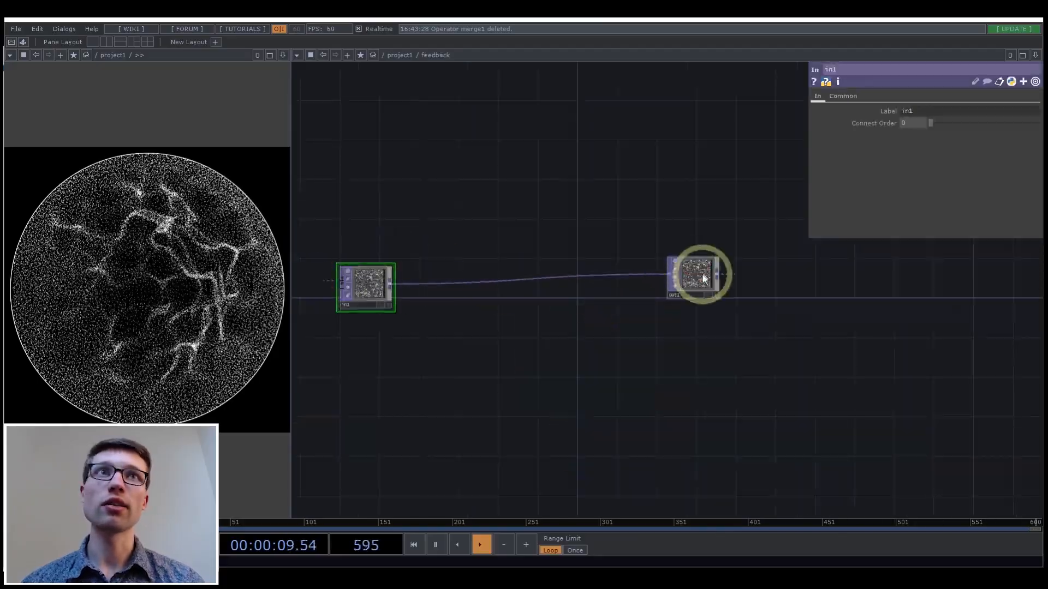
pyautogui.rightClick(391, 288)
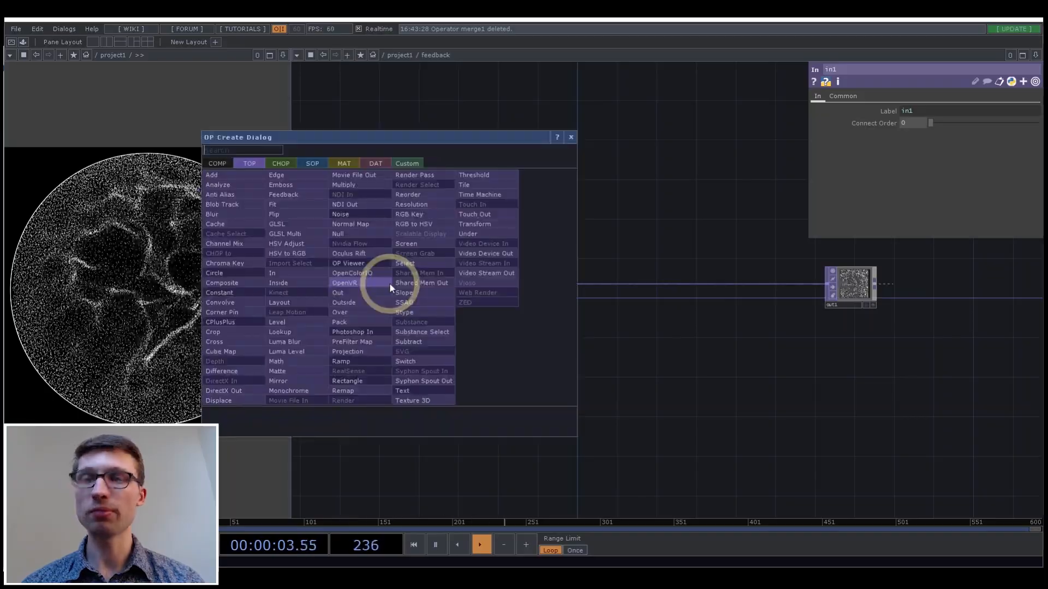
pyautogui.click(313, 195)
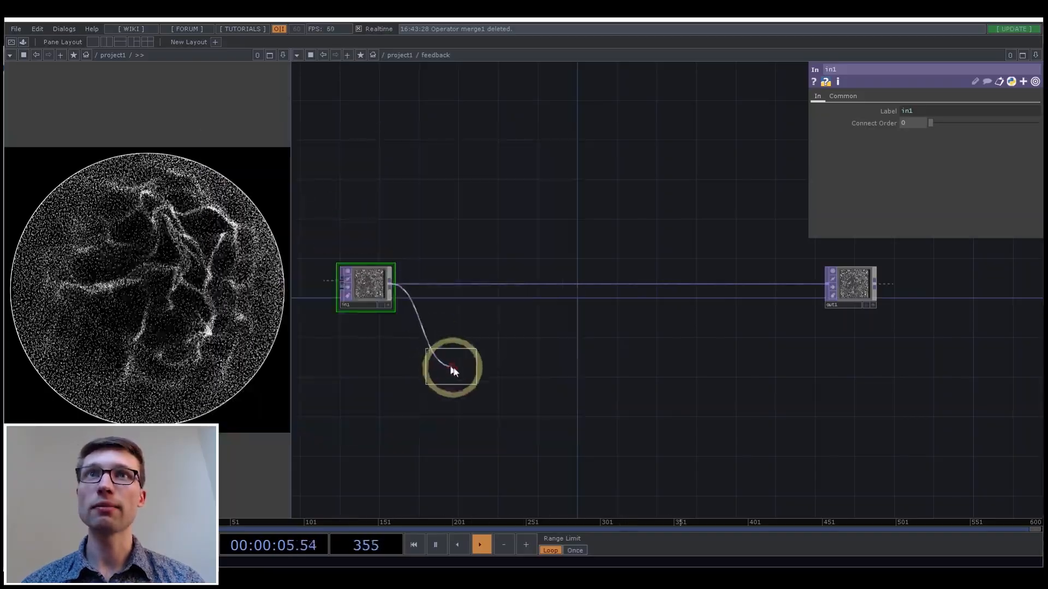
pyautogui.click(465, 358)
pyautogui.scroll(2, 559, 369)
pyautogui.scroll(1, 559, 369)
pyautogui.scroll(3, 427, 351)
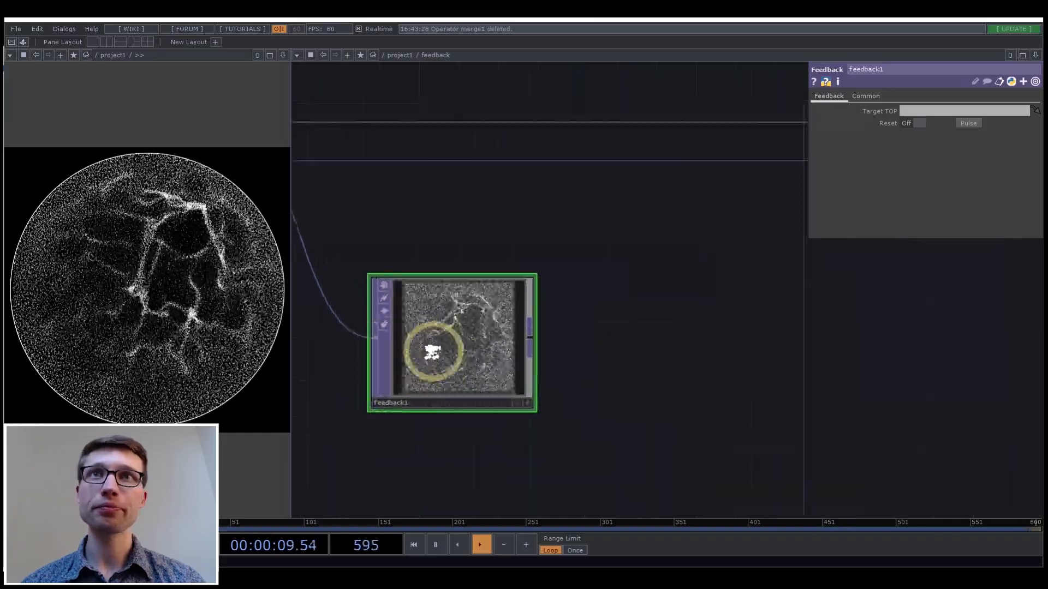
pyautogui.scroll(-5, 567, 349)
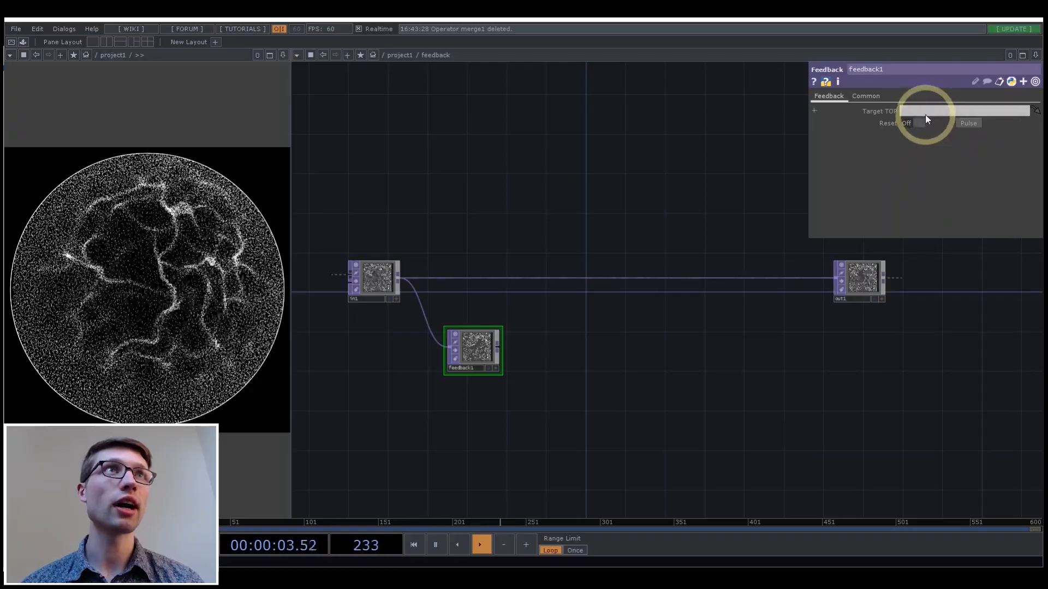
# - Insert a Null TOP between the In TOP and the Out TOP, right before the Out TOP
pyautogui.rightClick(834, 280)
pyautogui.click(791, 230)
pyautogui.click(798, 302)
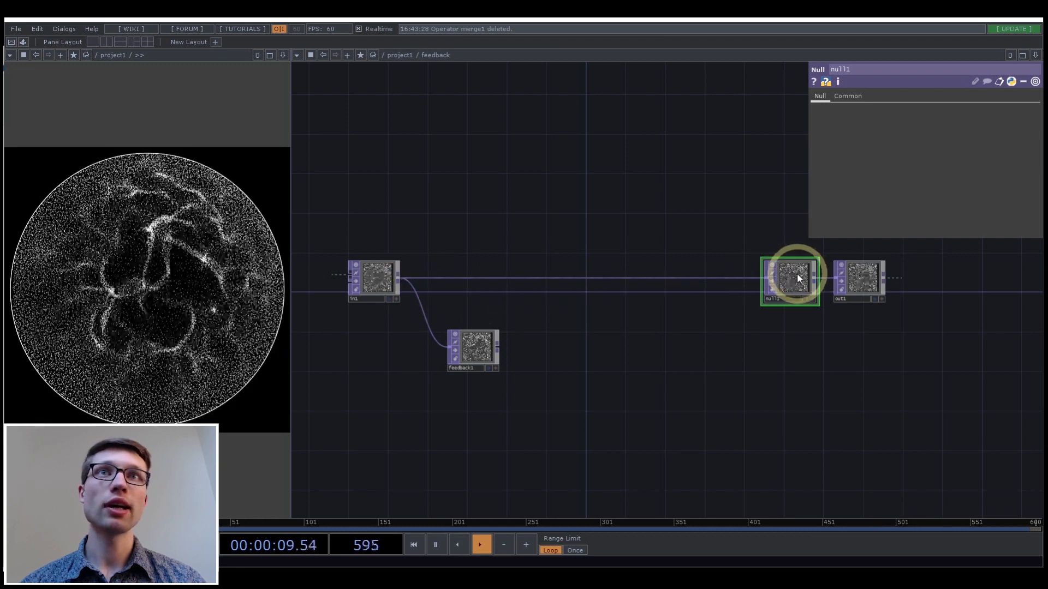
# - Assign the Null TOP as the Feedback TOP's target TOP
pyautogui.moveTo(796, 275); pyautogui.dragTo(484, 340)
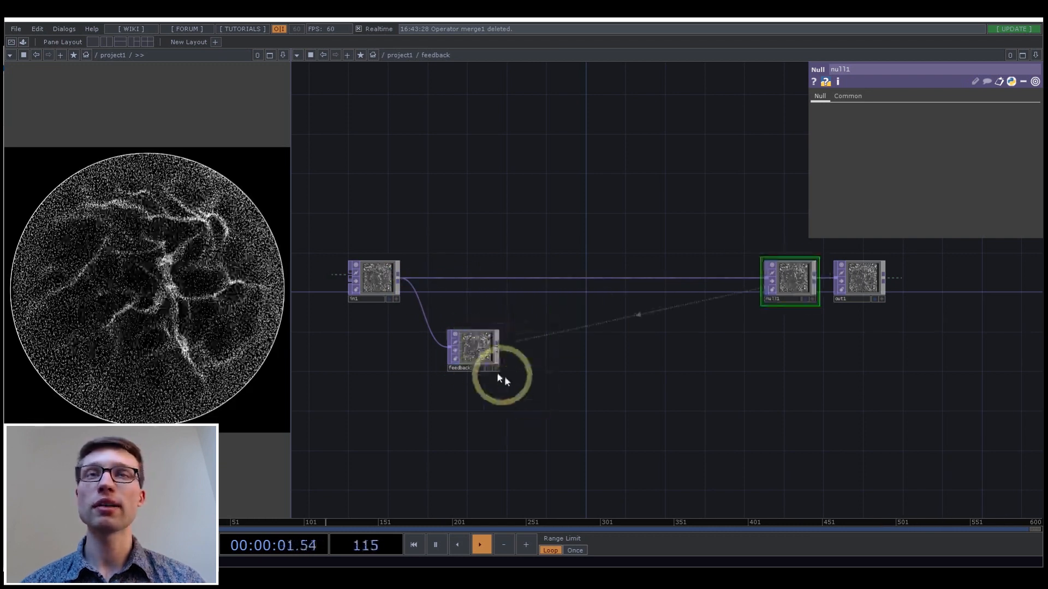
pyautogui.scroll(5, 475, 352)
pyautogui.scroll(-2, 483, 352)
pyautogui.moveTo(493, 269); pyautogui.dragTo(679, 319)
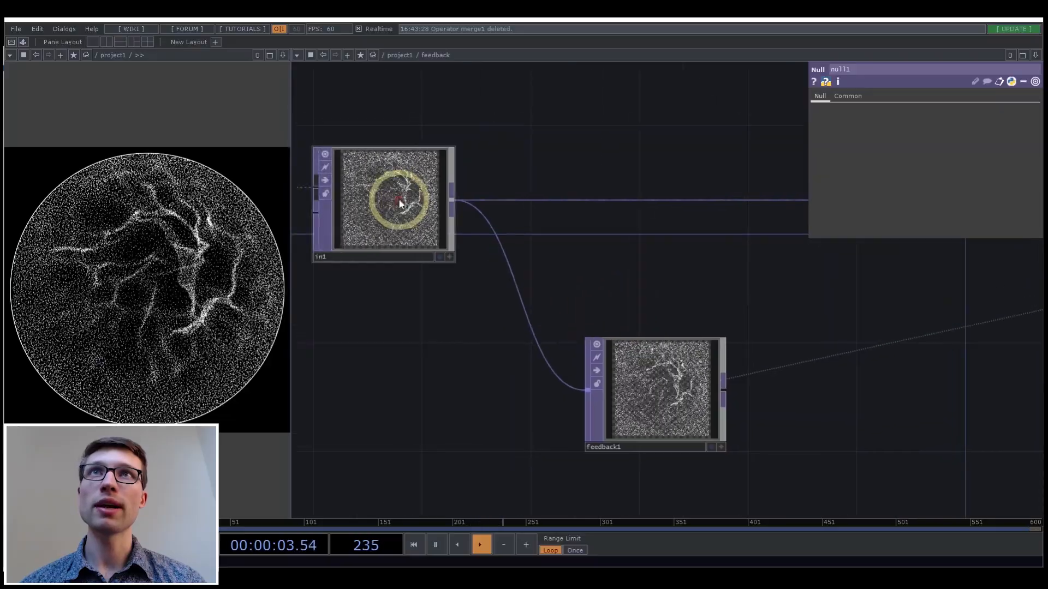
# - Examine how the In, Feedback and Null TOPs are linked, pausing and resuming playback along the way
pyautogui.scroll(3, 545, 369)
pyautogui.scroll(-2, 550, 370)
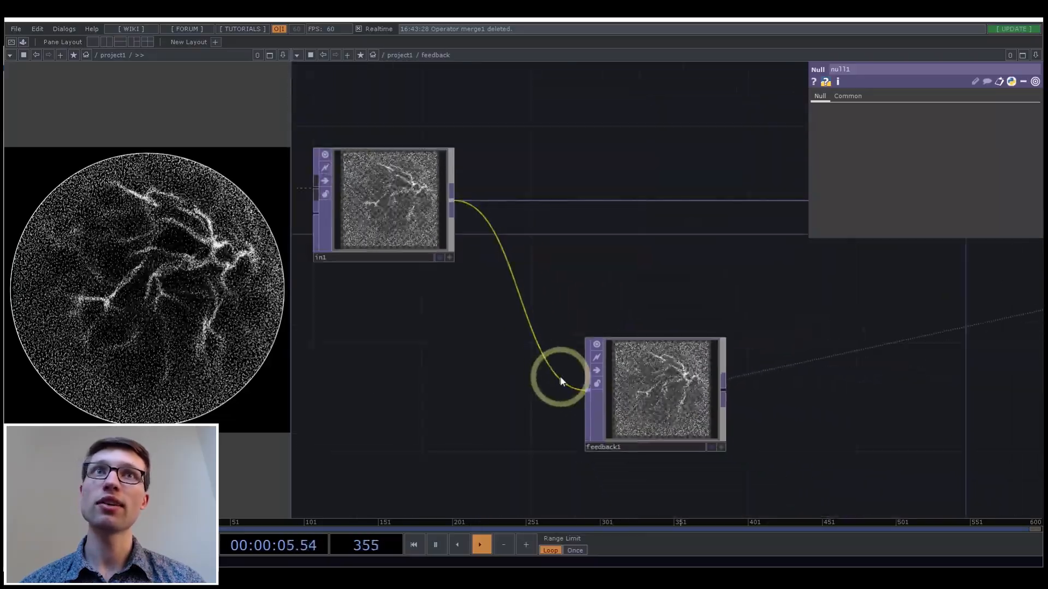
pyautogui.press('space')
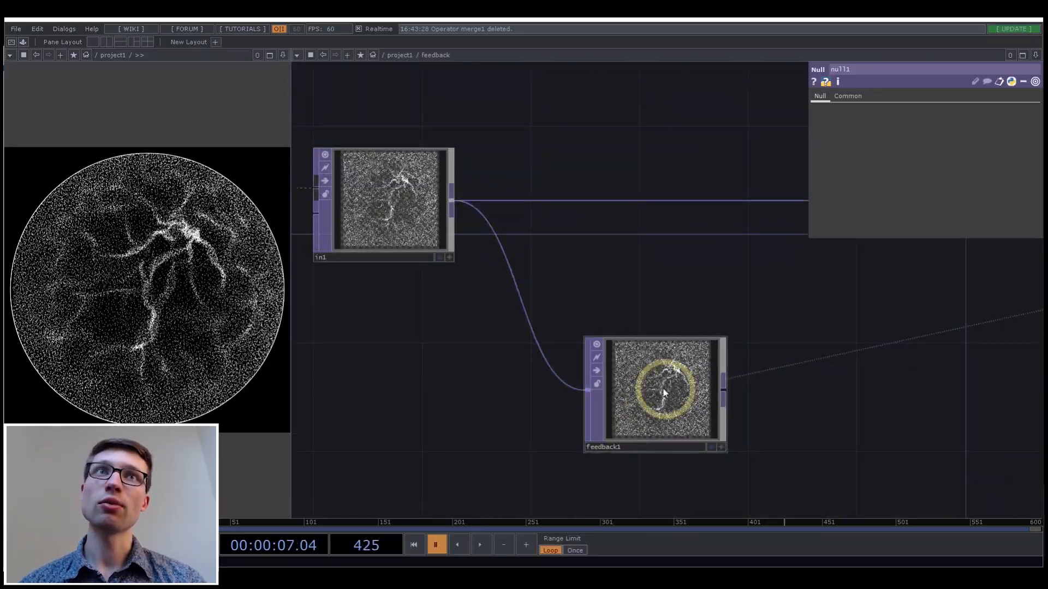
pyautogui.scroll(2, 531, 331)
pyautogui.press('space')
pyautogui.scroll(-4, 687, 456)
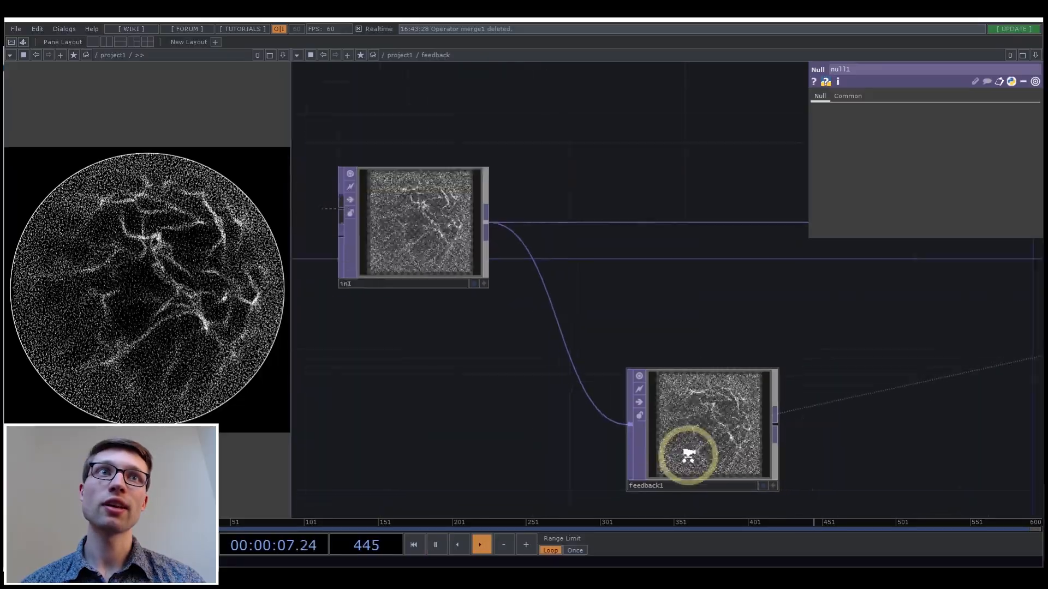
pyautogui.moveTo(843, 388); pyautogui.dragTo(594, 393)
pyautogui.scroll(-4, 627, 393)
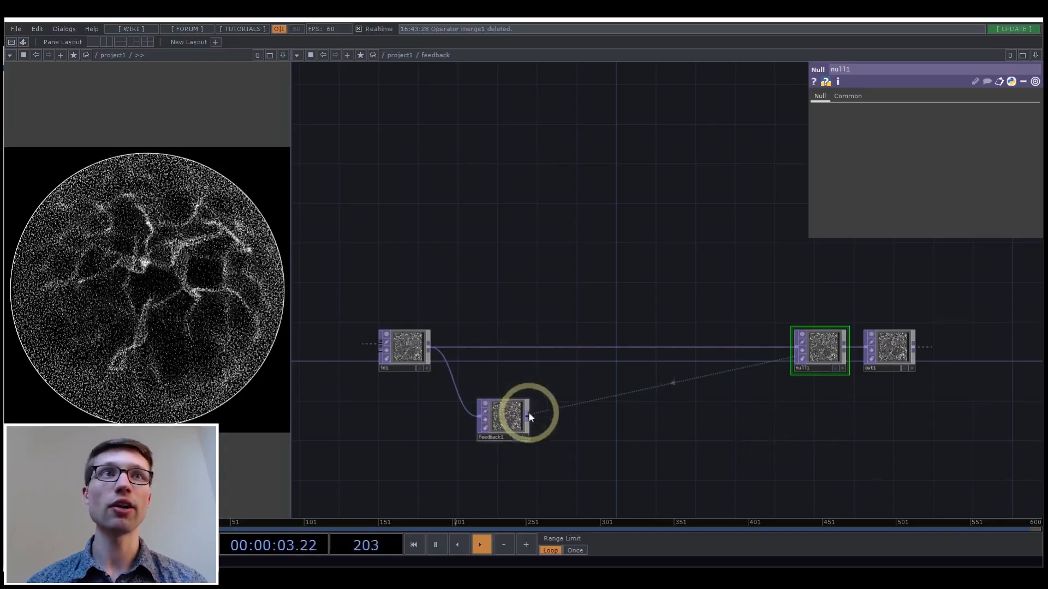
# - Insert a Composite TOP between the In TOP and the Null TOP and set its operation to Over
pyautogui.rightClick(795, 352)
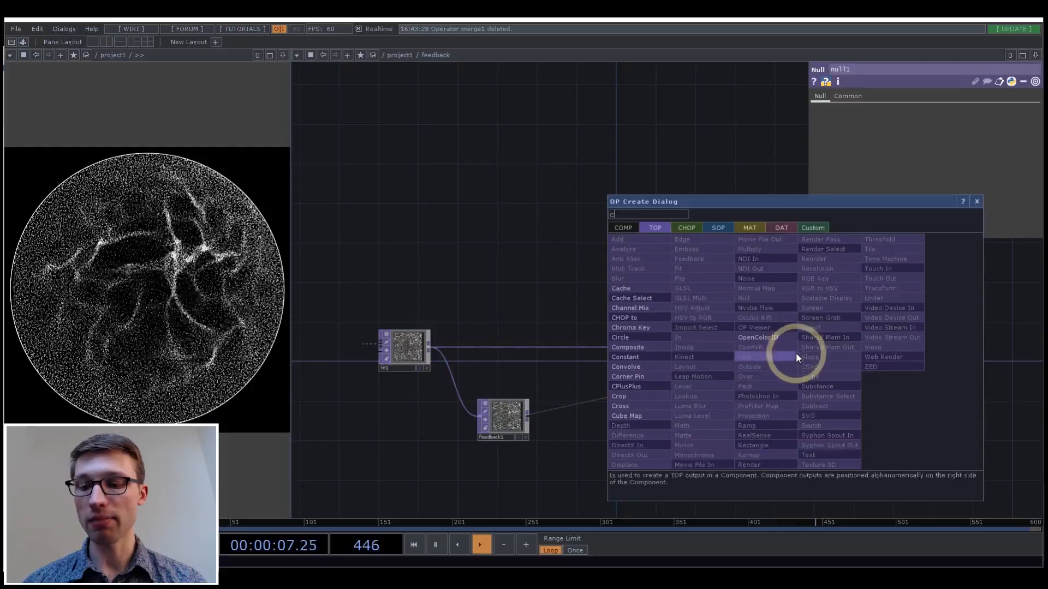
pyautogui.press('Escape')
pyautogui.click(737, 347)
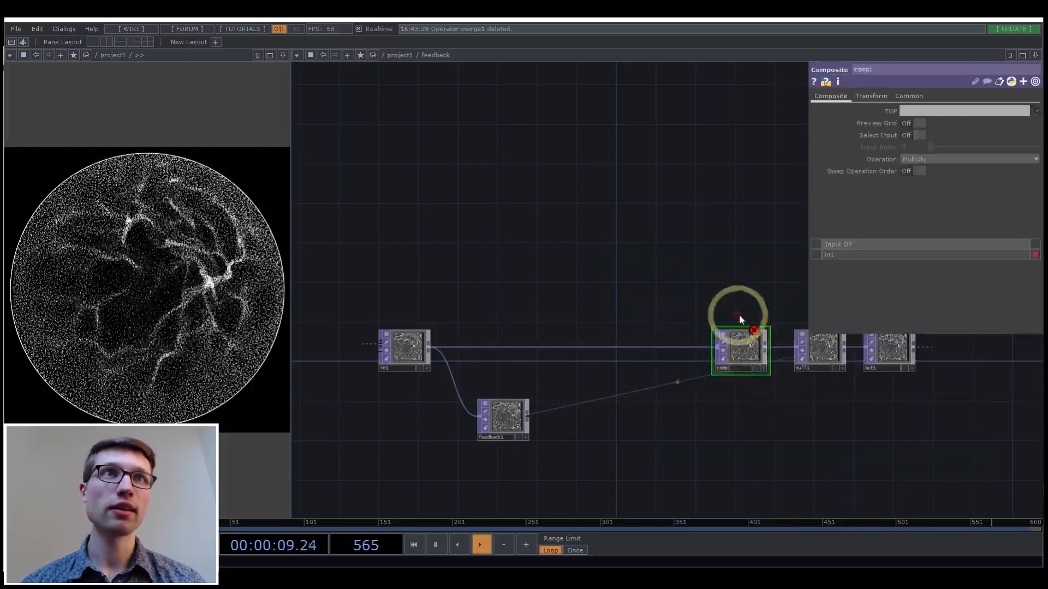
pyautogui.moveTo(749, 362); pyautogui.dragTo(743, 333)
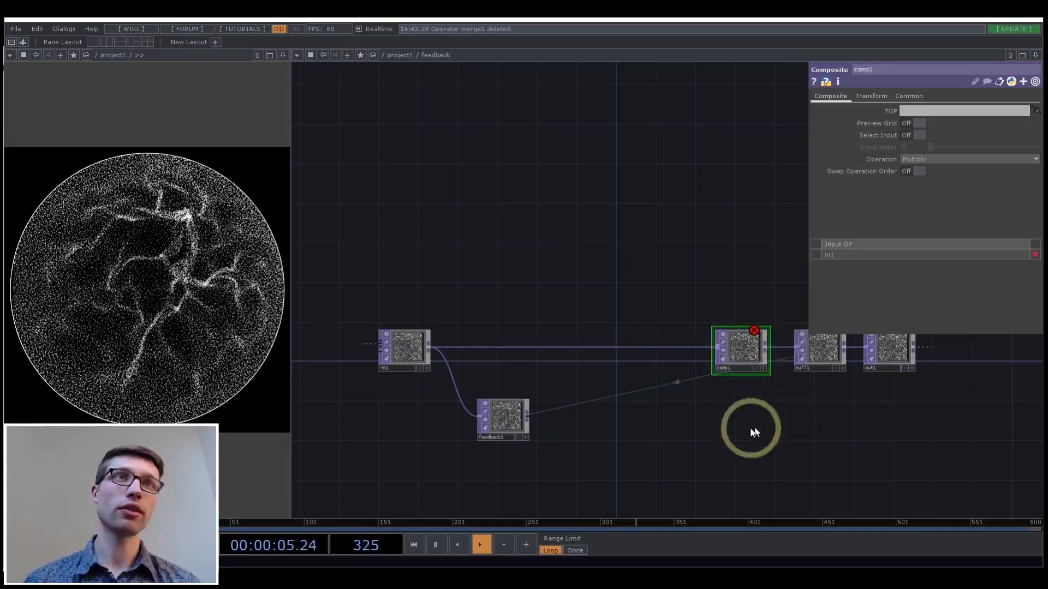
pyautogui.moveTo(914, 162); pyautogui.dragTo(997, 245)
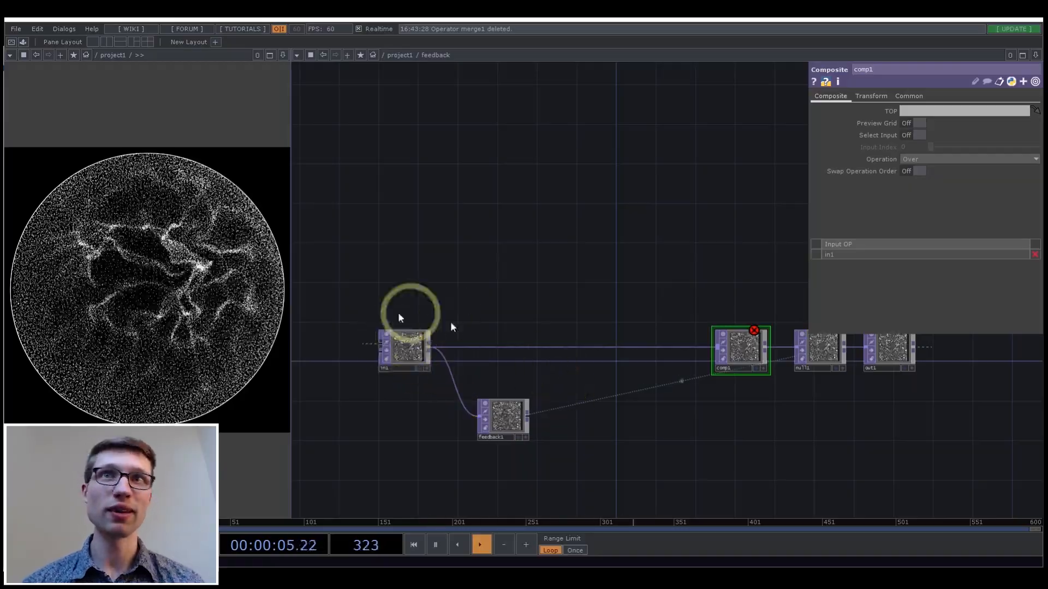
# - Move the In TOP farther away from the Feedback TOP to spread out the network
pyautogui.moveTo(583, 419); pyautogui.dragTo(577, 379)
pyautogui.scroll(2, 532, 371)
pyautogui.scroll(-2, 531, 373)
pyautogui.click(377, 306)
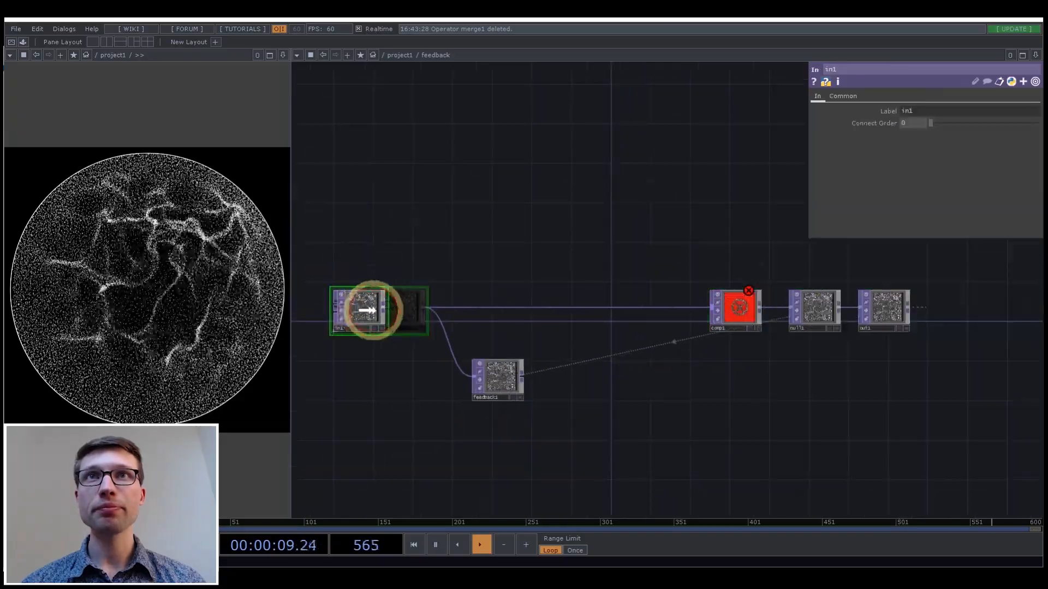
pyautogui.moveTo(511, 374); pyautogui.dragTo(478, 382)
# - Chain a Blur TOP and a Level TOP after the Feedback TOP and wire the Level into the Composite TOP
pyautogui.scroll(3, 492, 389)
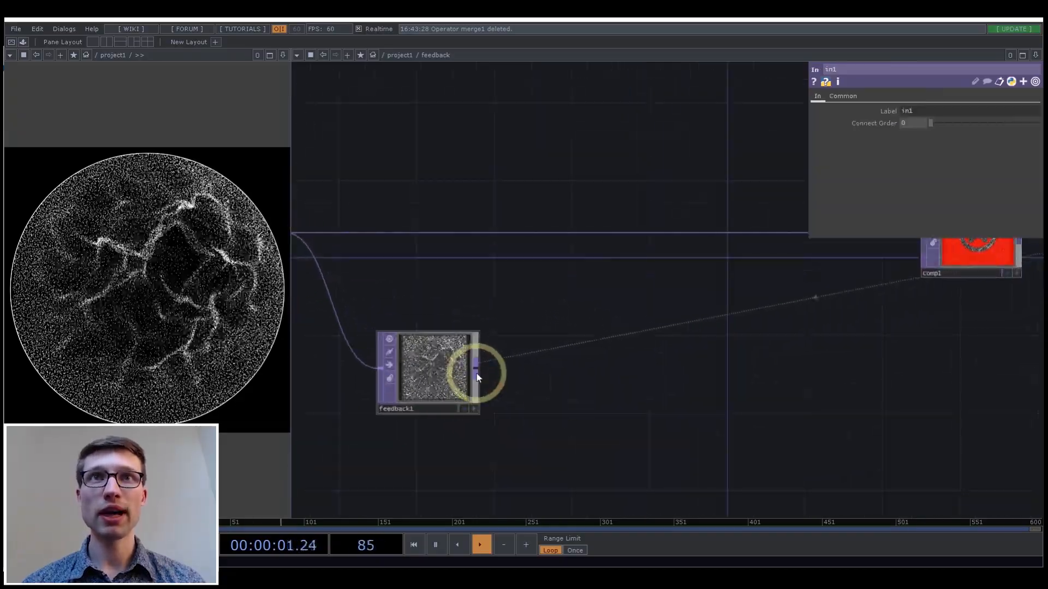
pyautogui.rightClick(476, 372)
pyautogui.write('b')
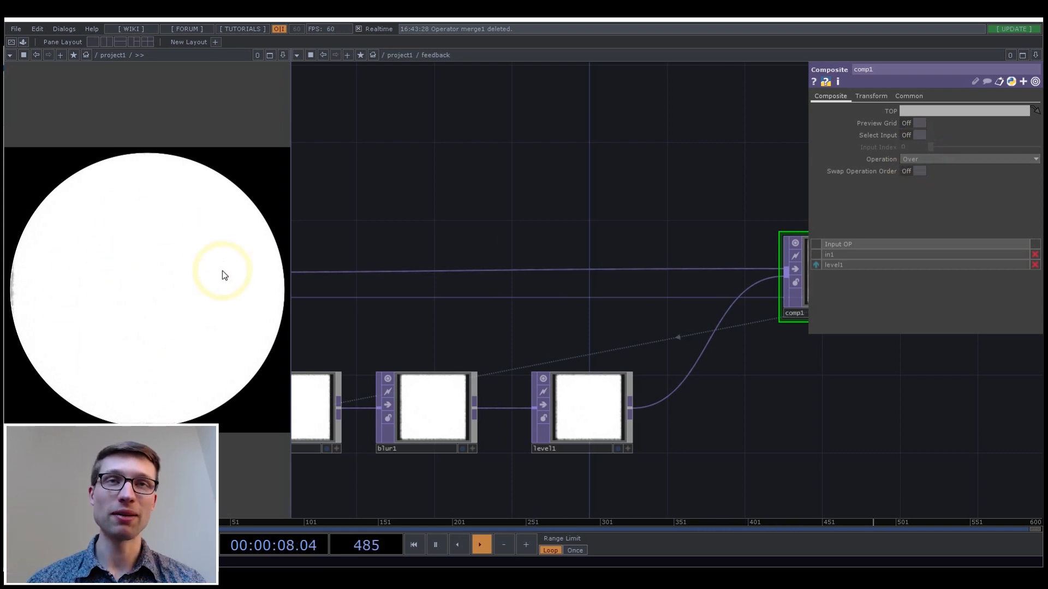
# - Lower the Level TOP's post opacity to about 0.868
pyautogui.moveTo(456, 314); pyautogui.dragTo(590, 272)
pyautogui.scroll(-2, 590, 272)
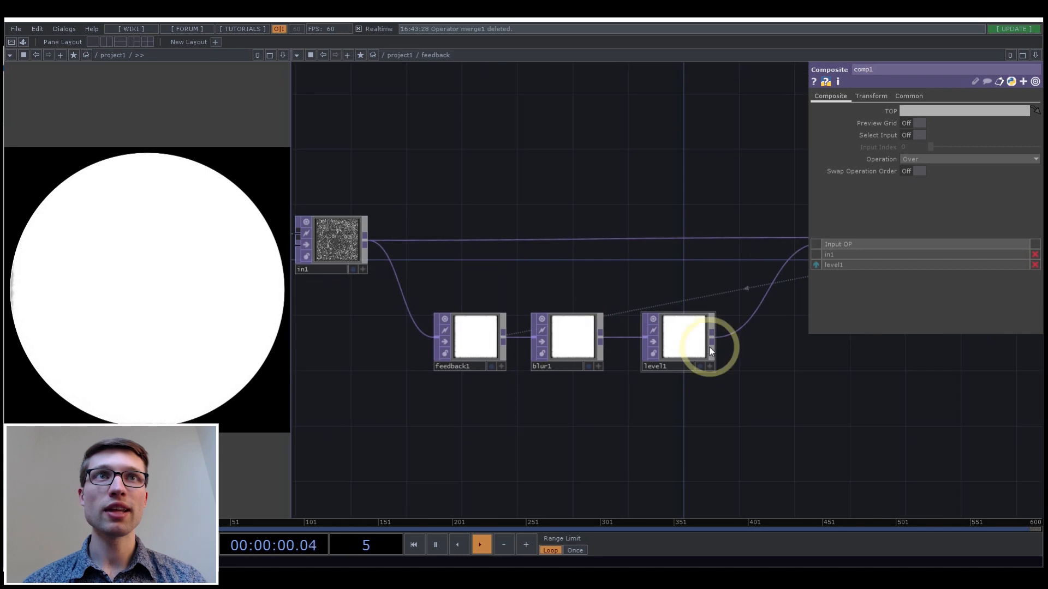
pyautogui.click(705, 344)
pyautogui.scroll(5, 705, 343)
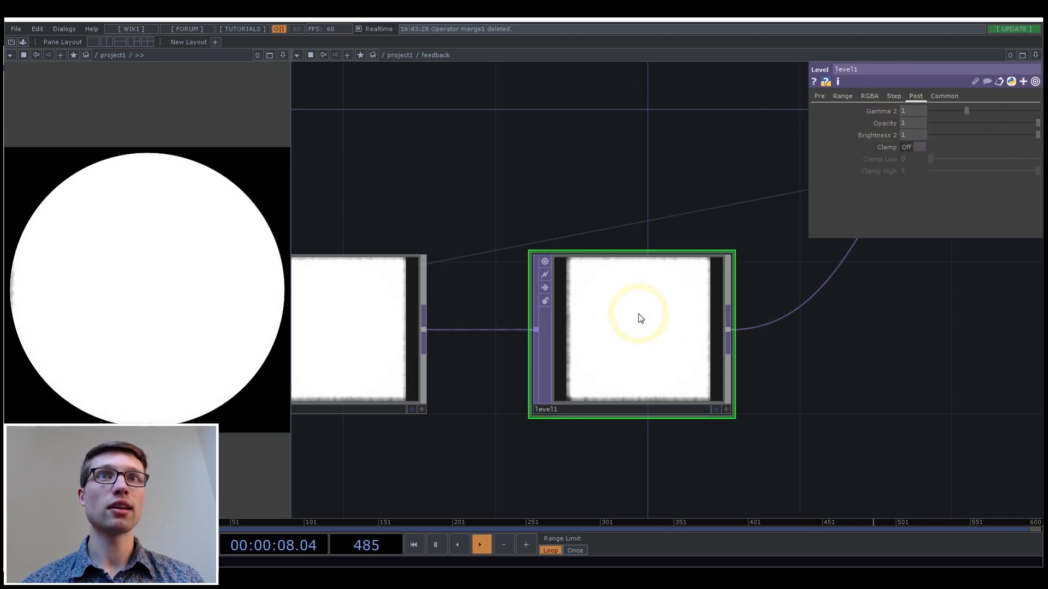
pyautogui.moveTo(1041, 112); pyautogui.dragTo(1024, 120)
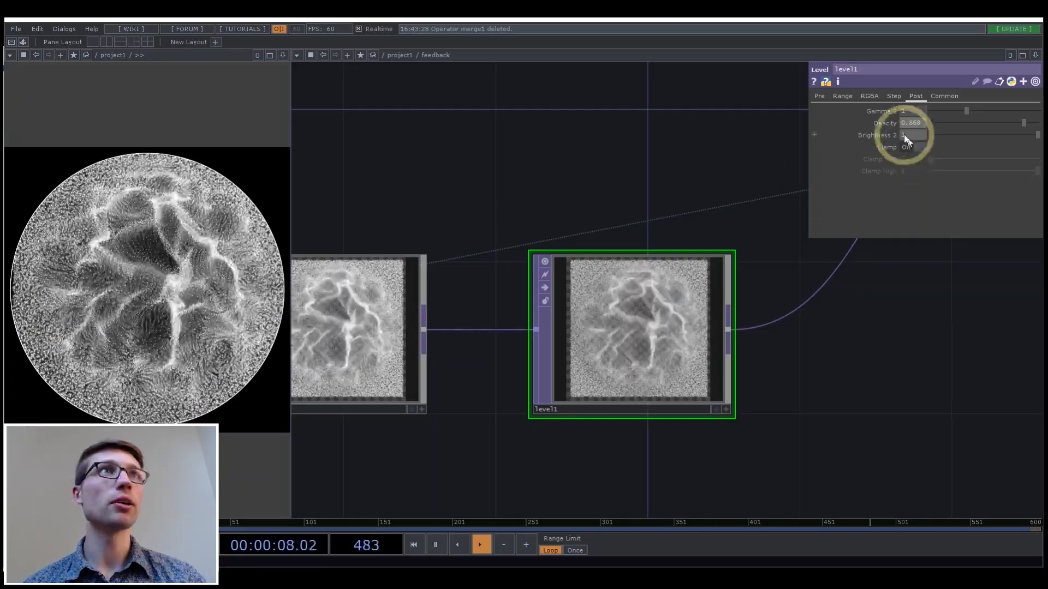
# - Raise the Level TOP's black level to 0.09
pyautogui.scroll(8, 620, 339)
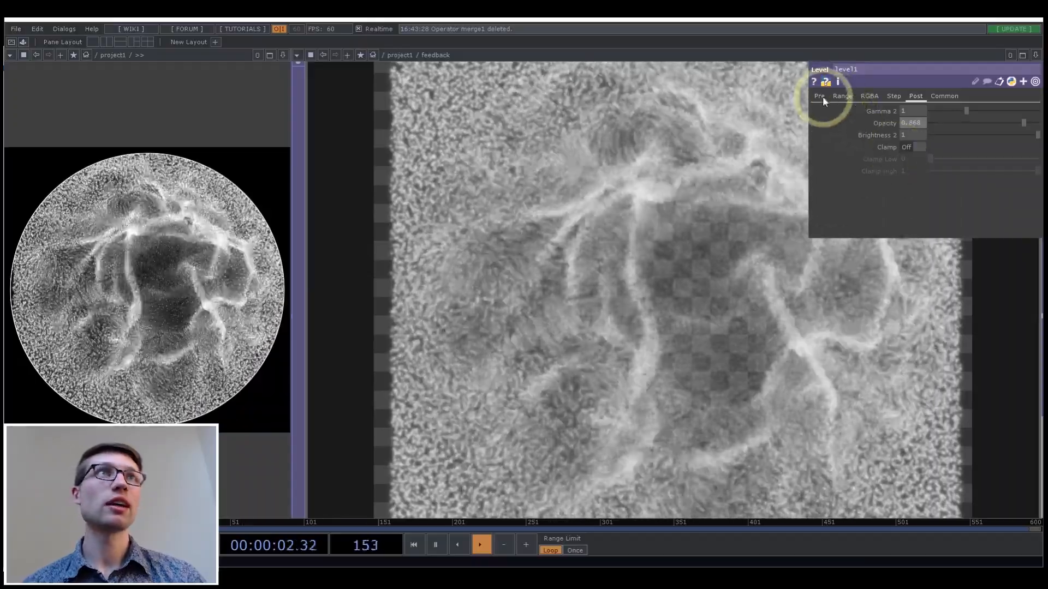
pyautogui.click(821, 96)
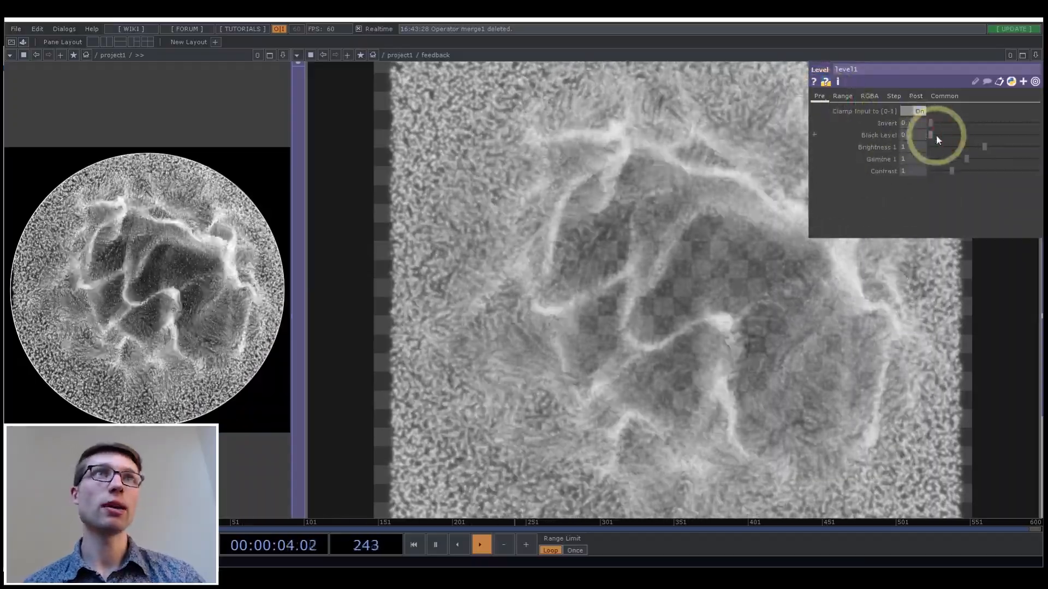
pyautogui.moveTo(934, 136); pyautogui.dragTo(937, 136)
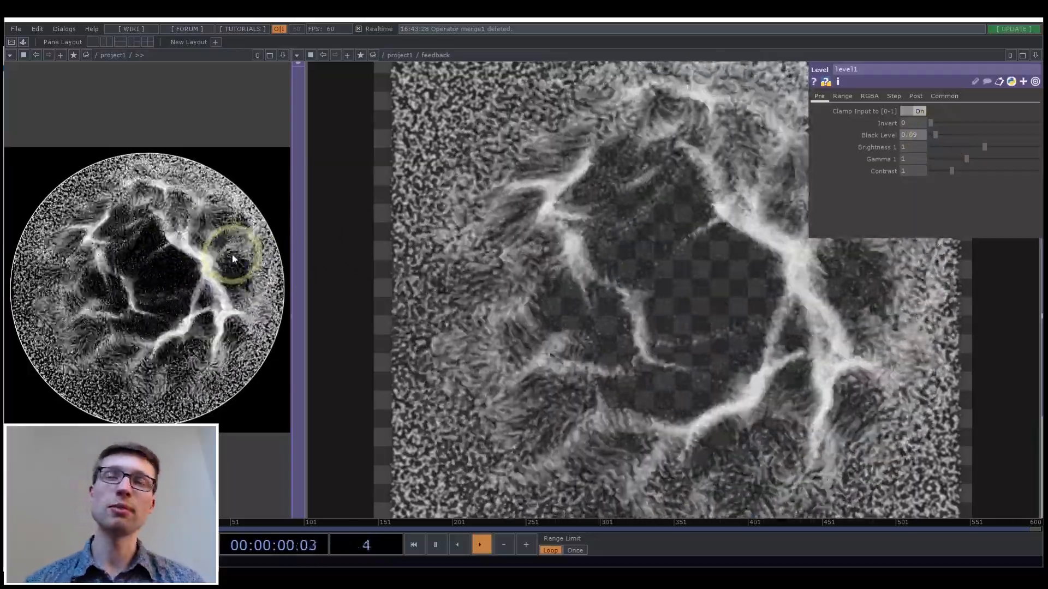
pyautogui.scroll(-10, 541, 322)
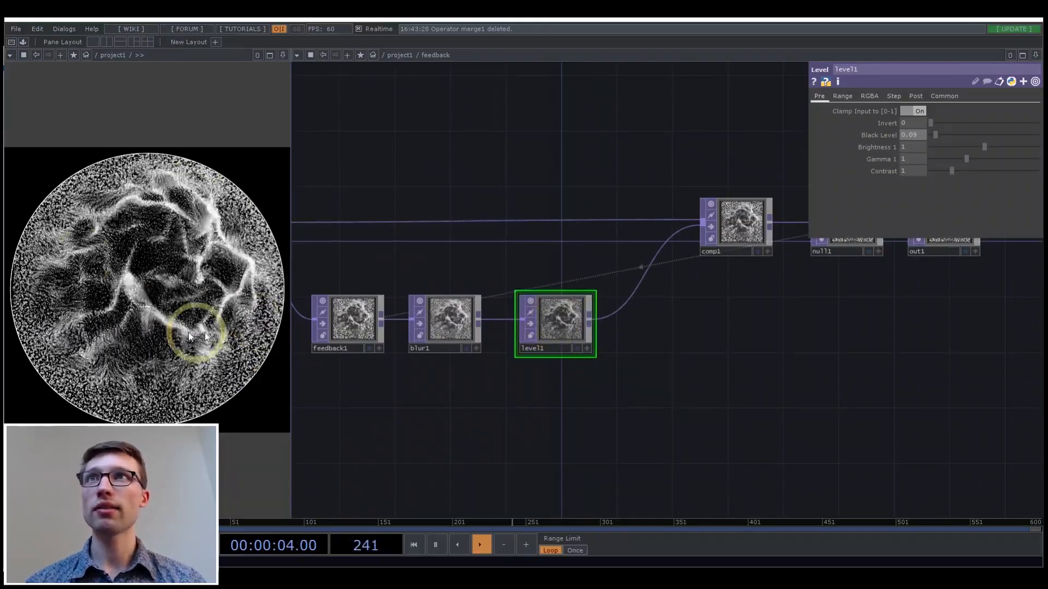
# - Return to the parent network and examine the Noise TOP feeding the Multiply TOP
pyautogui.scroll(-3, 823, 395)
pyautogui.scroll(-4, 591, 420)
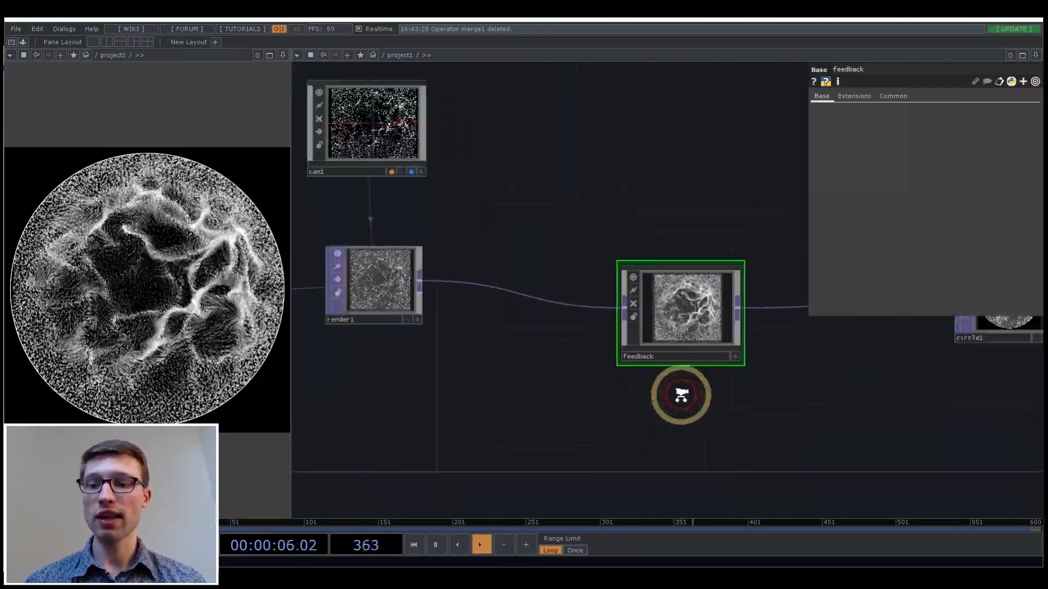
pyautogui.scroll(-4, 573, 418)
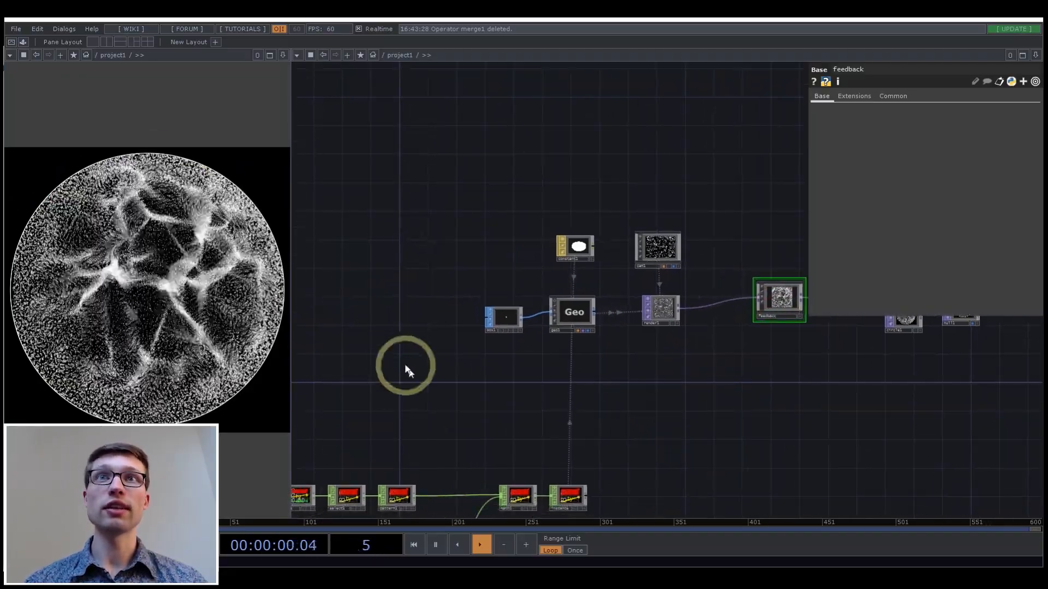
pyautogui.scroll(-4, 414, 371)
pyautogui.moveTo(434, 357); pyautogui.dragTo(616, 324)
pyautogui.scroll(-1, 616, 324)
pyautogui.scroll(6, 444, 445)
pyautogui.moveTo(469, 331); pyautogui.dragTo(488, 245)
pyautogui.scroll(5, 555, 339)
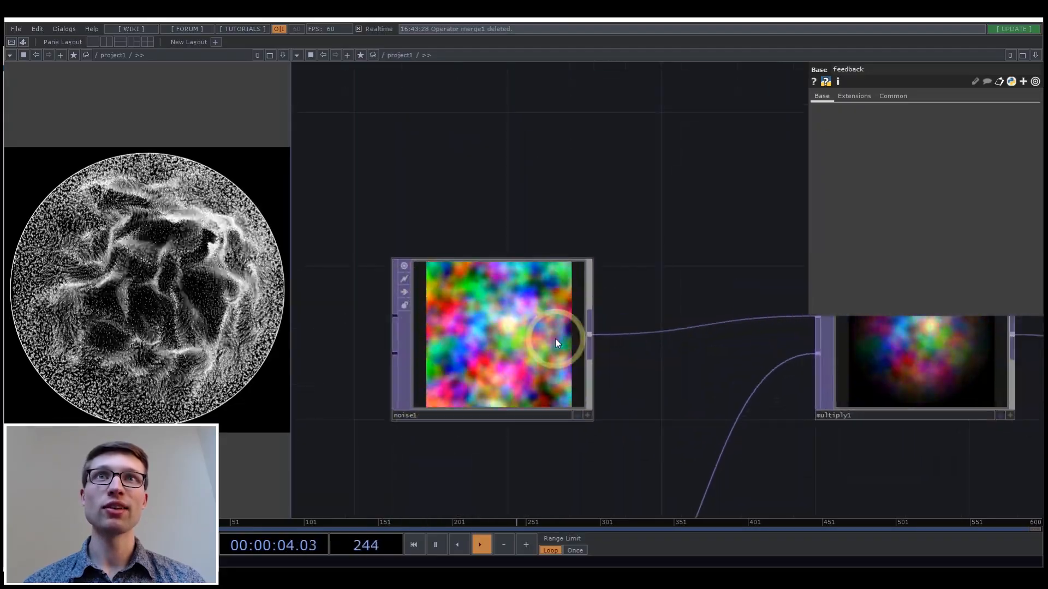
pyautogui.moveTo(463, 470); pyautogui.dragTo(526, 424)
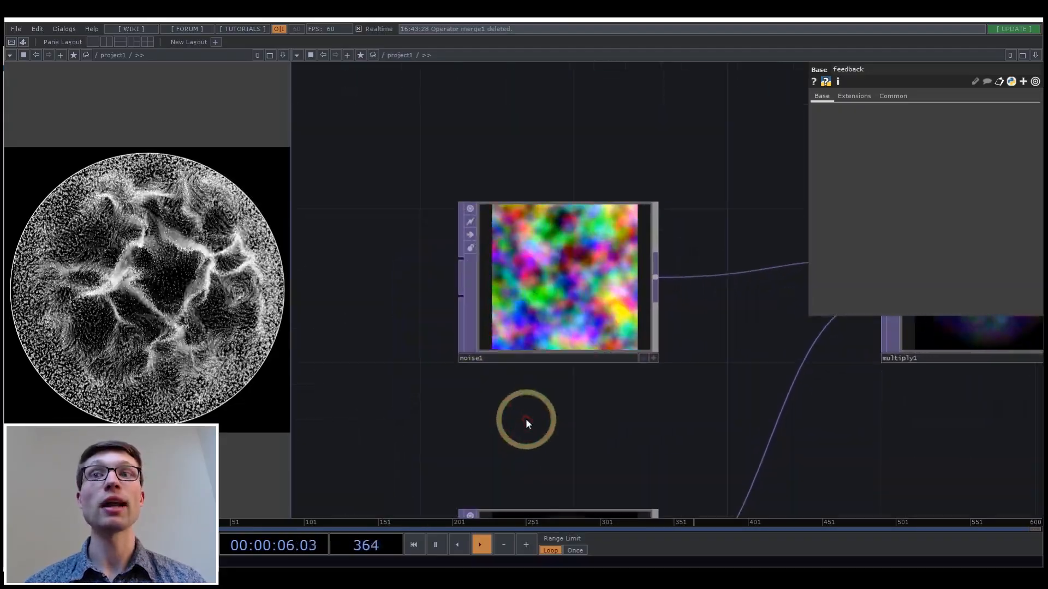
# - Switch to the LoopingNoiseExamples project window and examine the circleGen component's circle and wave animation
pyautogui.moveTo(239, 578)
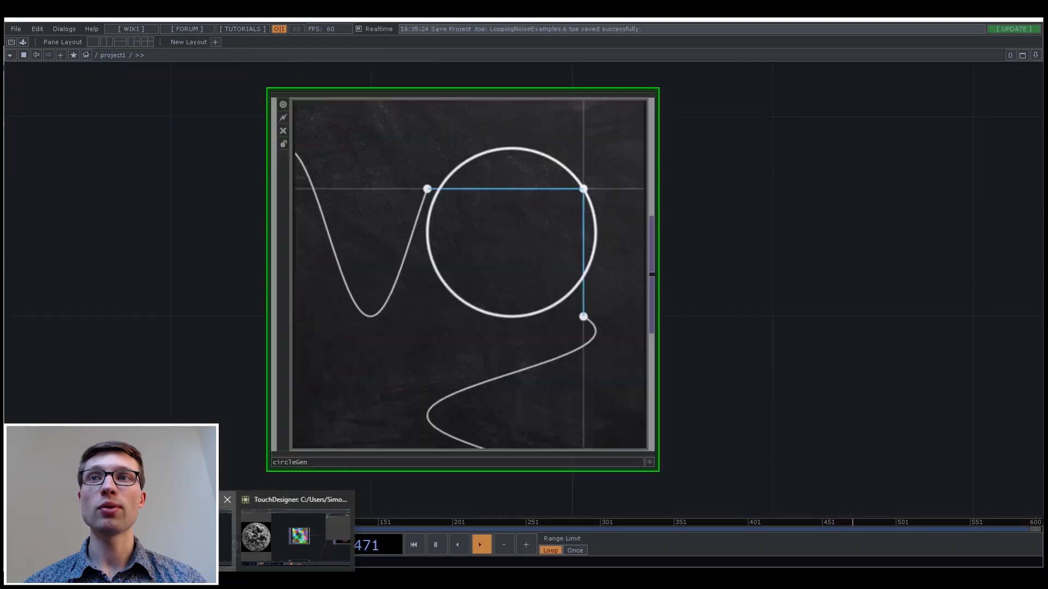
pyautogui.click(189, 538)
pyautogui.scroll(-3, 387, 402)
pyautogui.moveTo(573, 351); pyautogui.dragTo(658, 346)
pyautogui.scroll(4, 493, 378)
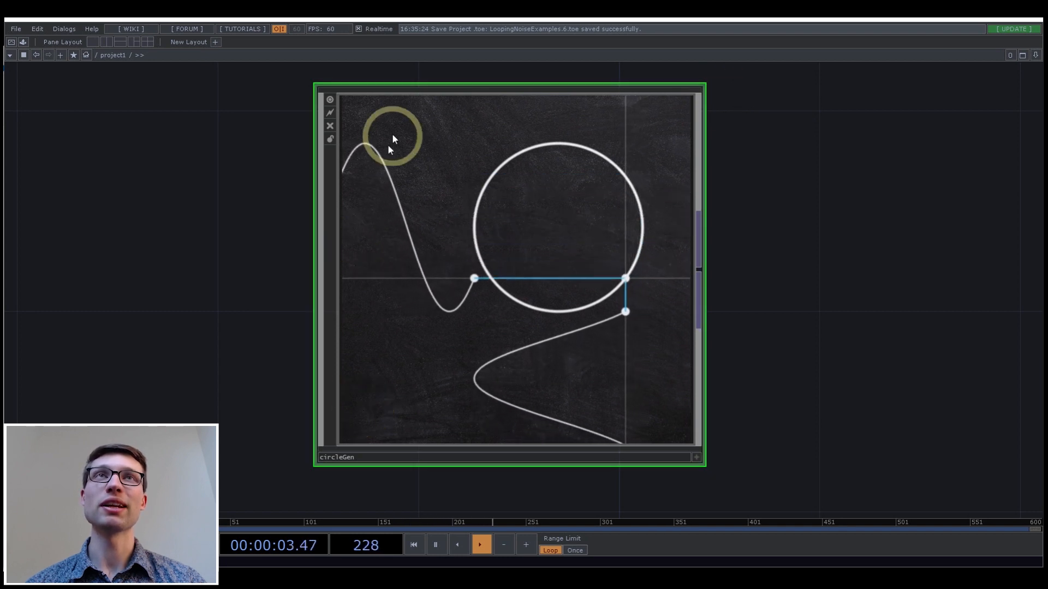
pyautogui.moveTo(872, 246); pyautogui.dragTo(876, 281)
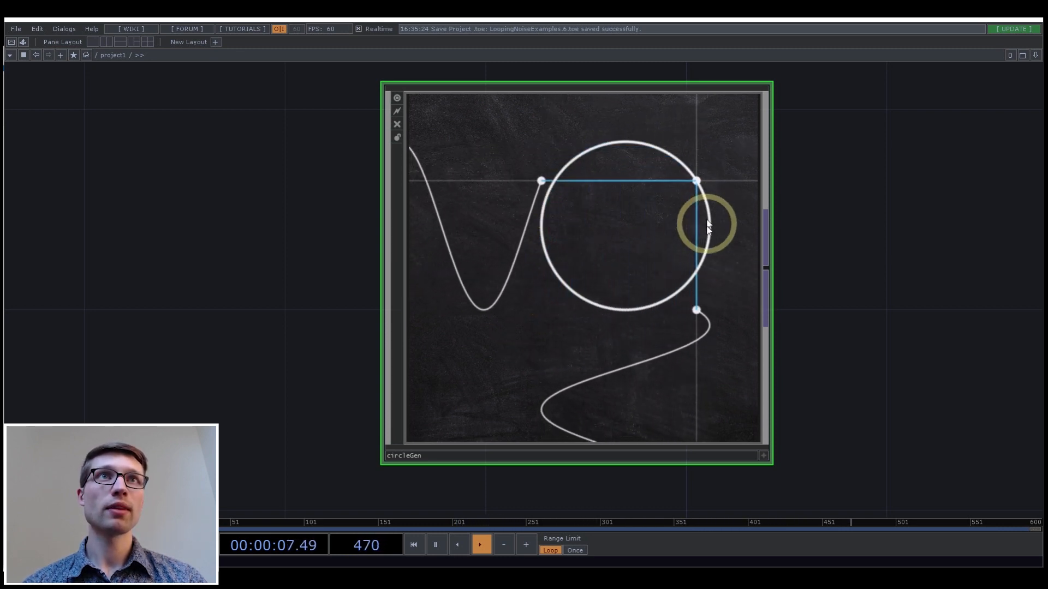
# - Add an LFO CHOP in the empty network area to the left of the circleGen component
pyautogui.moveTo(241, 304); pyautogui.dragTo(423, 308)
pyautogui.scroll(-5, 423, 309)
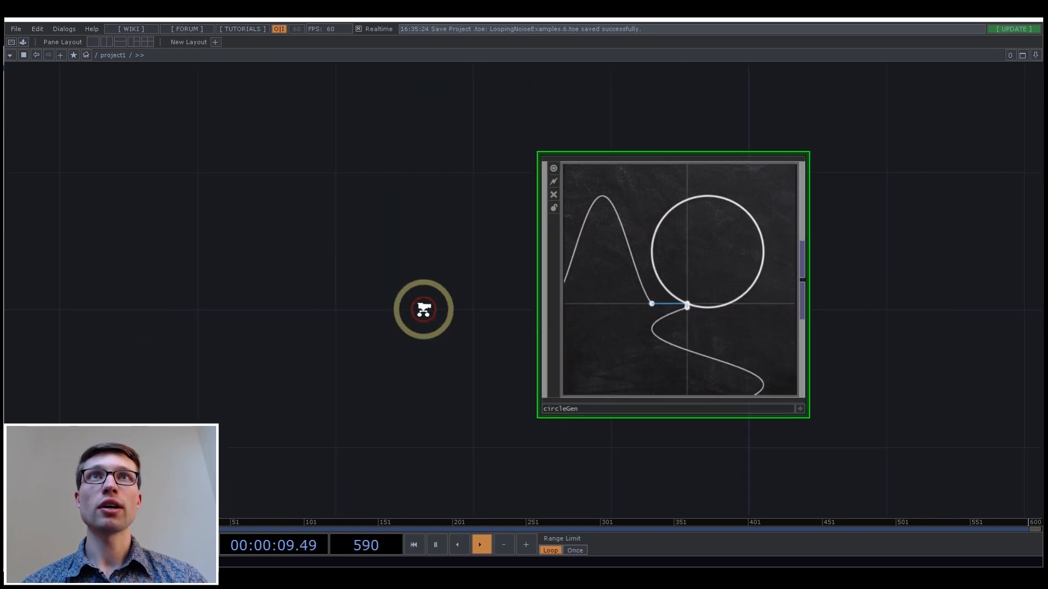
pyautogui.press('Tab')
pyautogui.write('lfo')
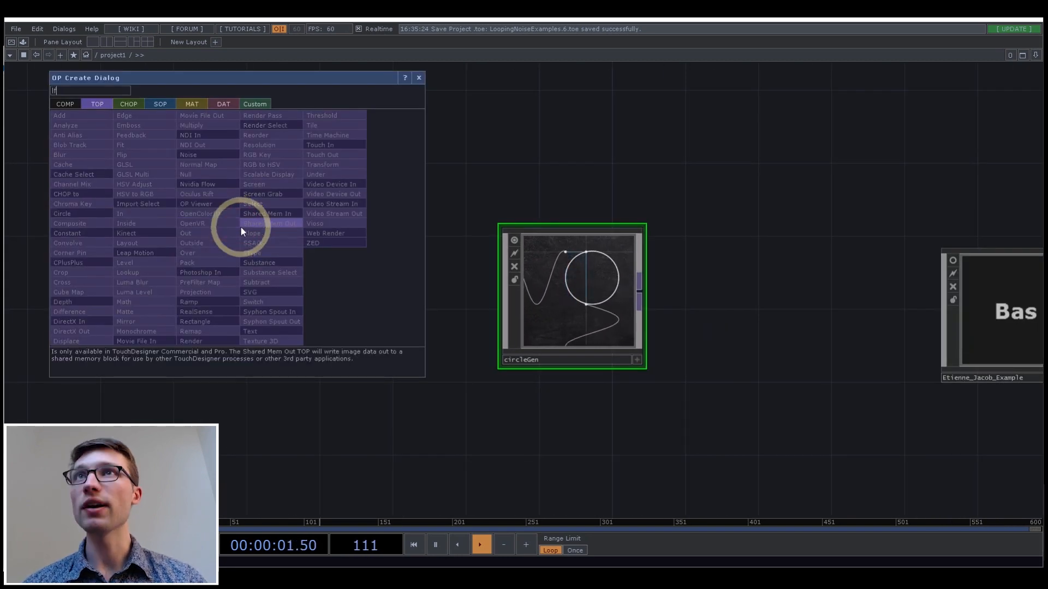
pyautogui.click(141, 104)
pyautogui.click(198, 319)
pyautogui.click(349, 245)
# - Show the LFO CHOP's parameters and set its frequency to 0.43
pyautogui.scroll(5, 356, 241)
pyautogui.press('p')
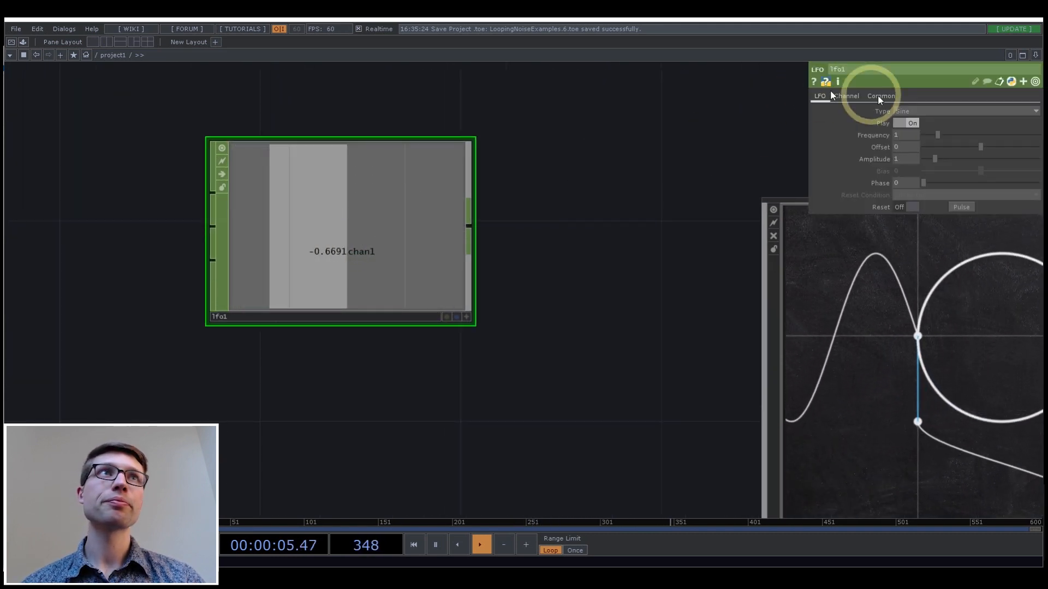
pyautogui.moveTo(936, 135); pyautogui.dragTo(929, 135)
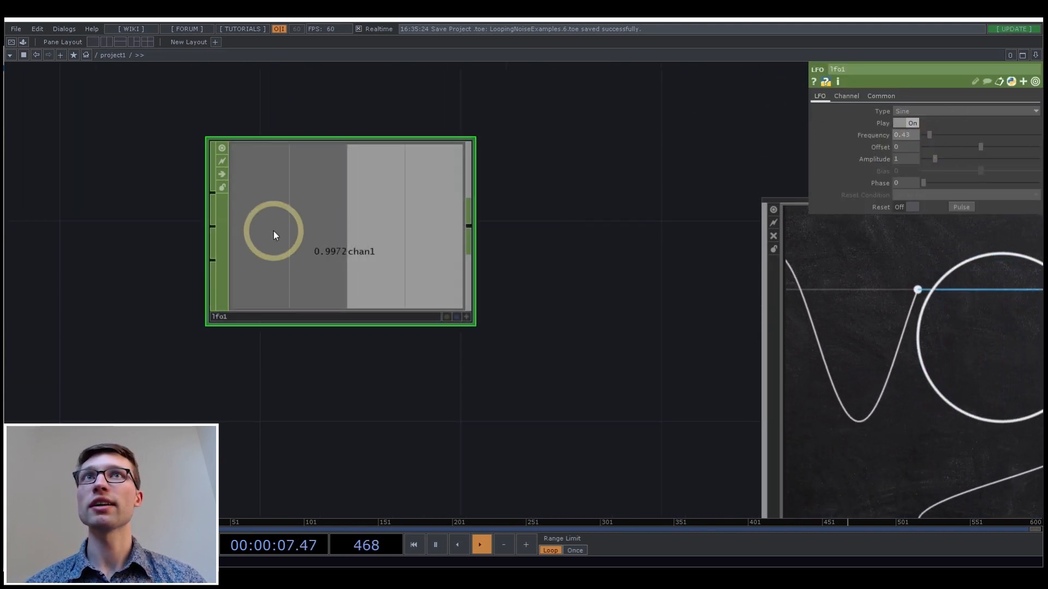
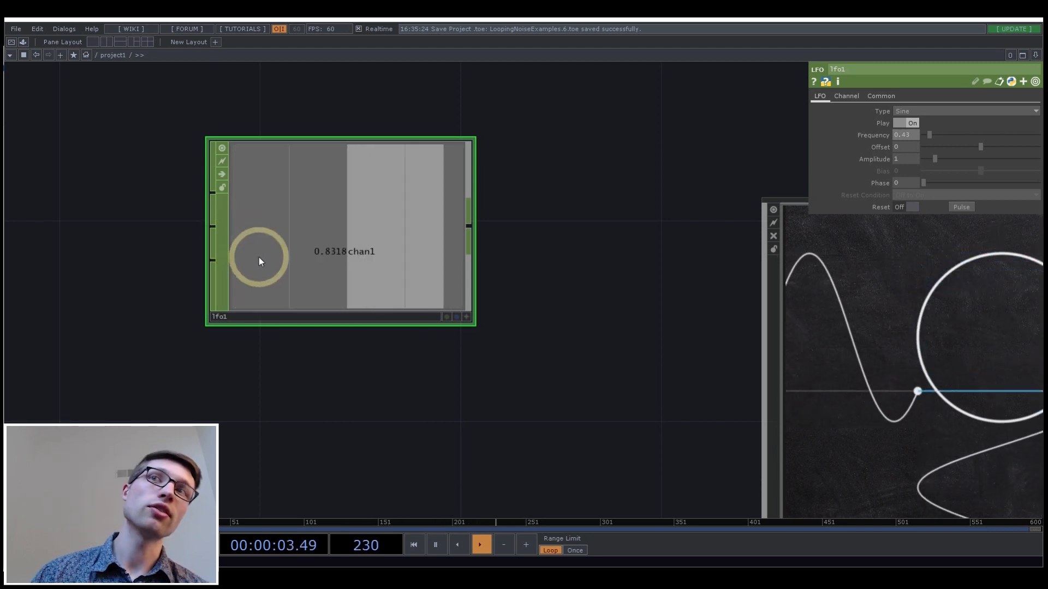
# - Duplicate the LFO CHOP and place the copy directly below the original
pyautogui.scroll(-5, 477, 346)
pyautogui.moveTo(464, 296); pyautogui.dragTo(236, 298)
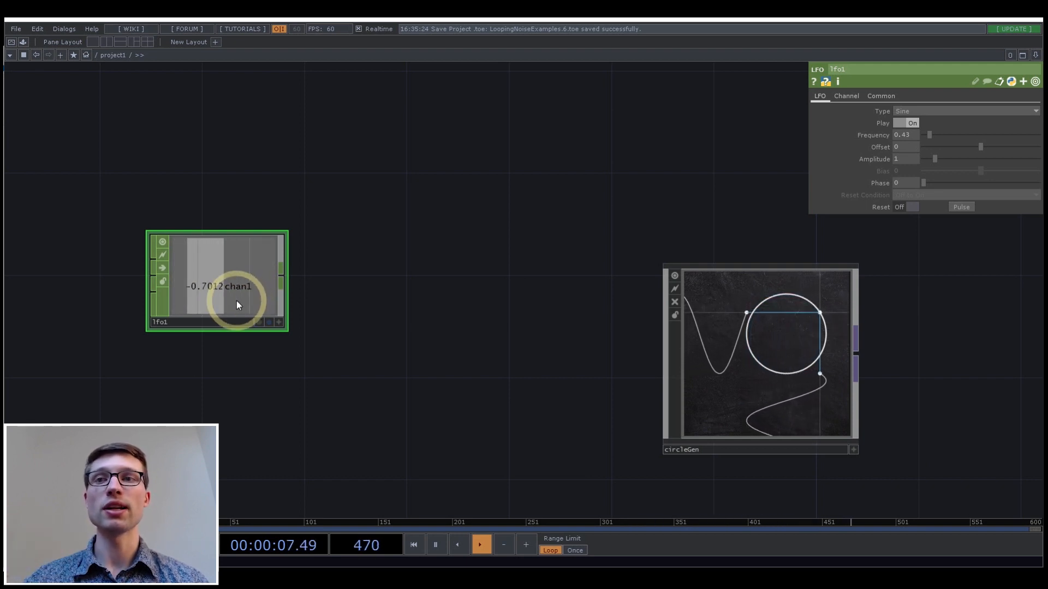
pyautogui.moveTo(264, 377); pyautogui.dragTo(342, 353)
pyautogui.click(334, 266)
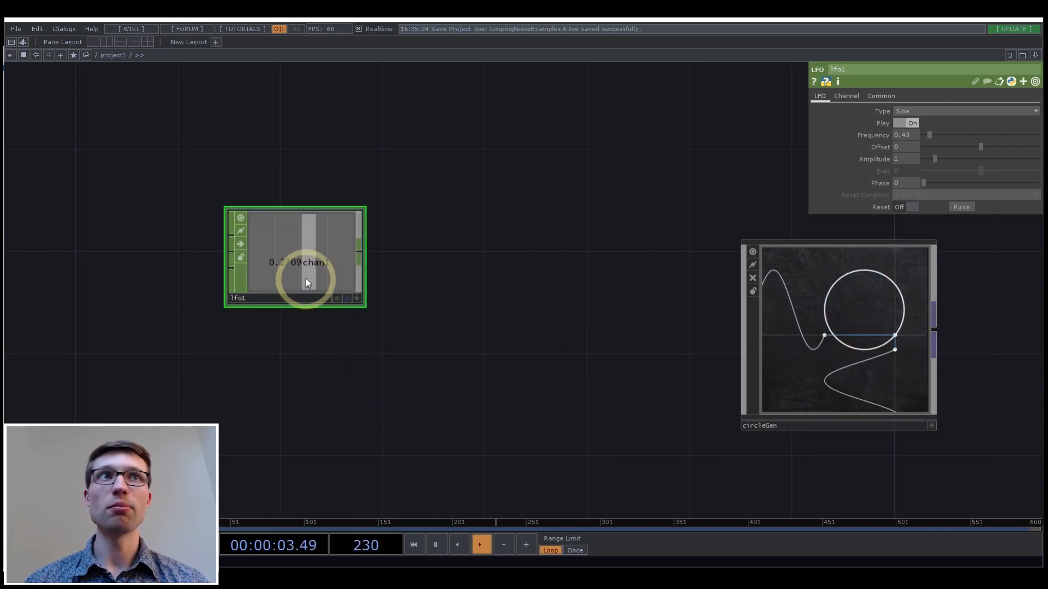
pyautogui.hotkey('ctrl', 'c')
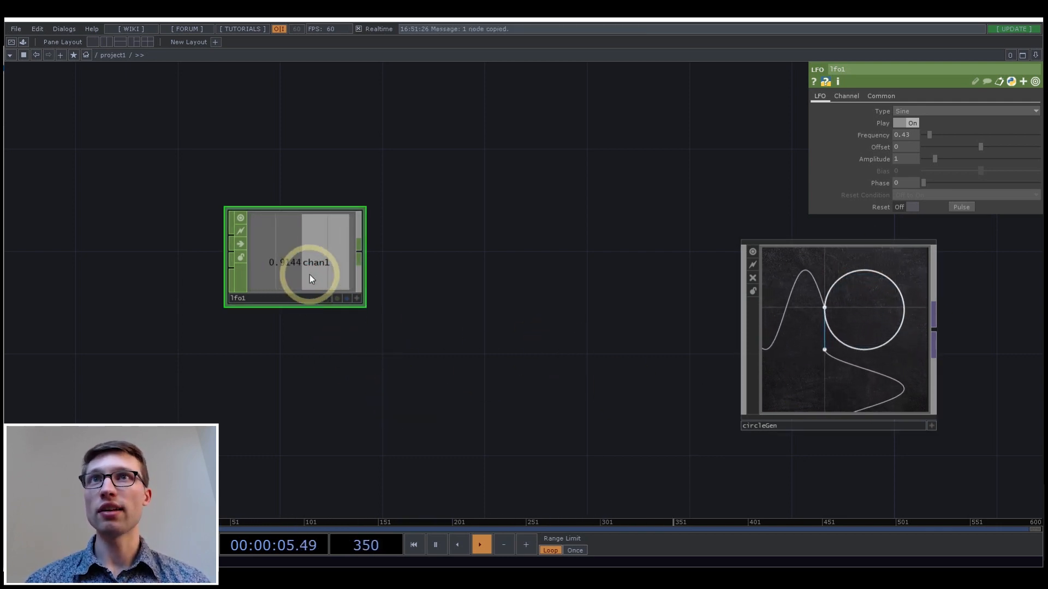
pyautogui.hotkey('ctrl', 'v')
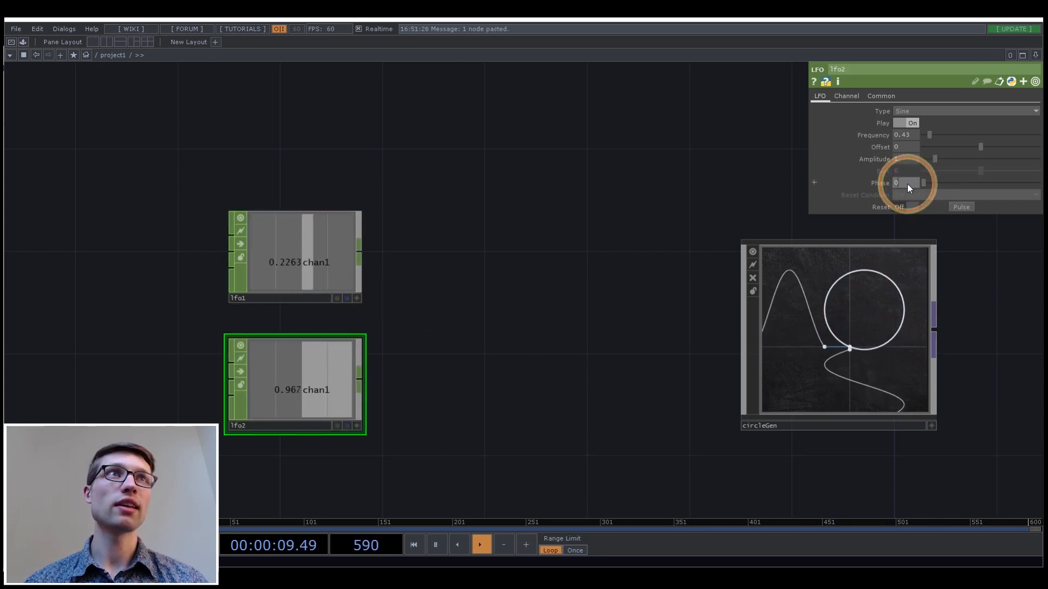
# - Set the phase of the copied LFO CHOP to .25
pyautogui.moveTo(907, 184); pyautogui.dragTo(855, 185)
pyautogui.write('.25')
pyautogui.press('Return')
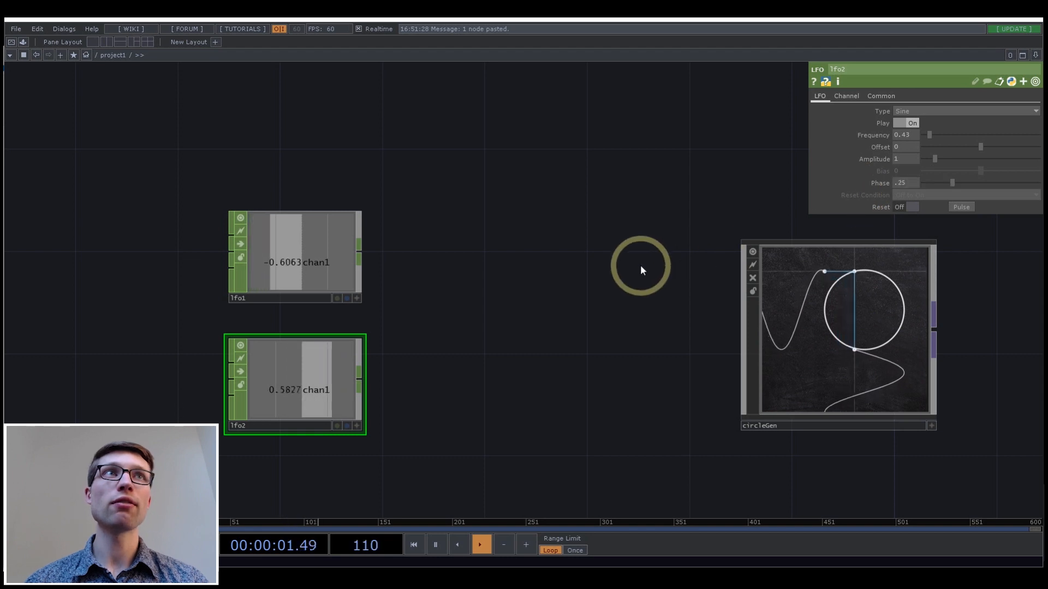
# - Select both LFO CHOPs and pulse their Reset together so they start in sync
pyautogui.click(327, 245)
pyautogui.keyDown('shift'); pyautogui.click(322, 366); pyautogui.keyUp('shift')
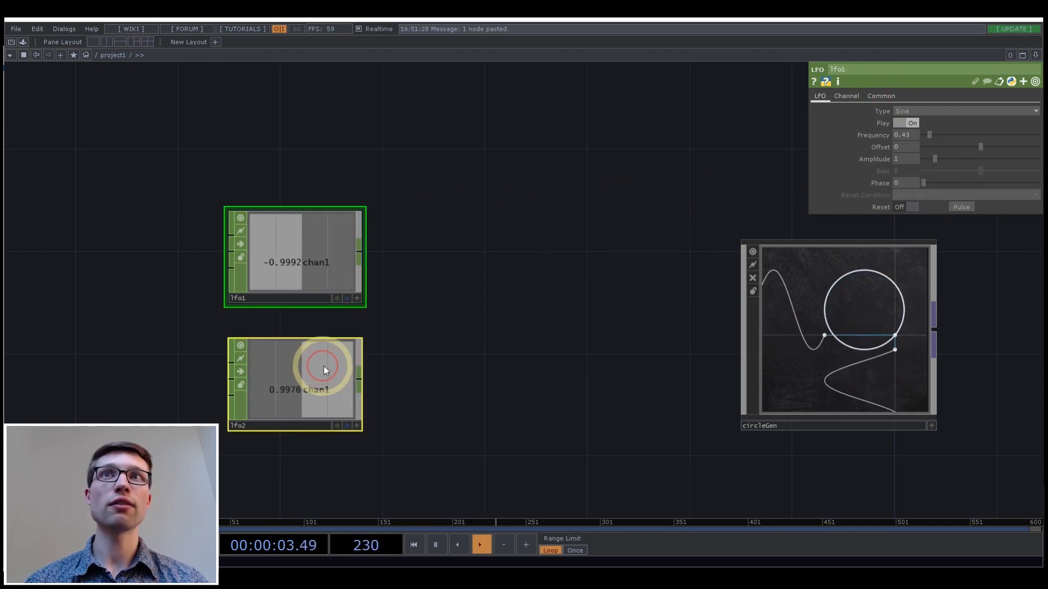
pyautogui.click(964, 207)
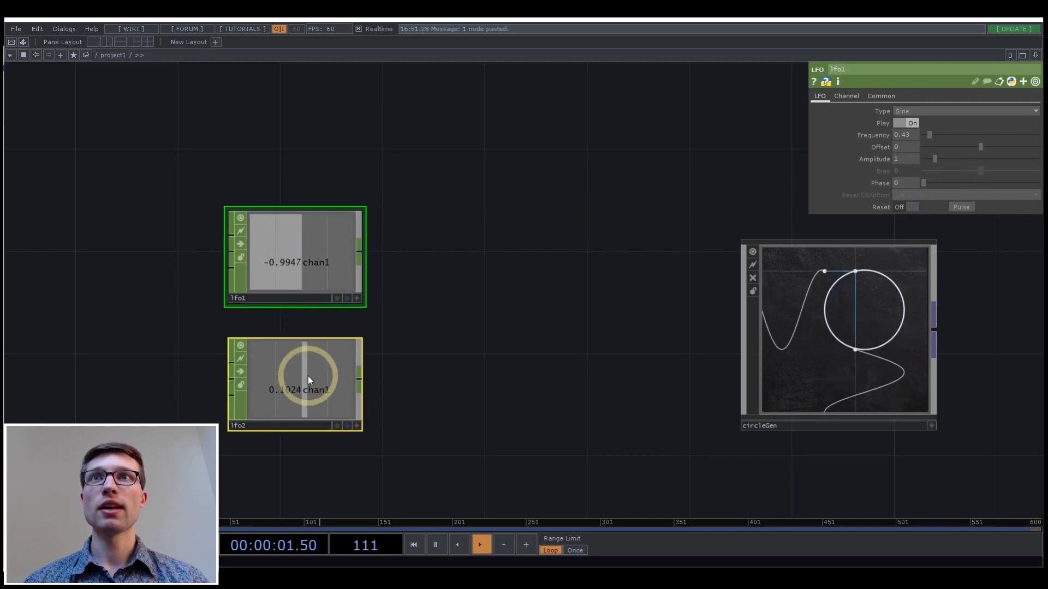
# - Compare the values of the two phase-shifted LFO CHOPs with the circular motion in the circleGen component
pyautogui.scroll(4, 212, 349)
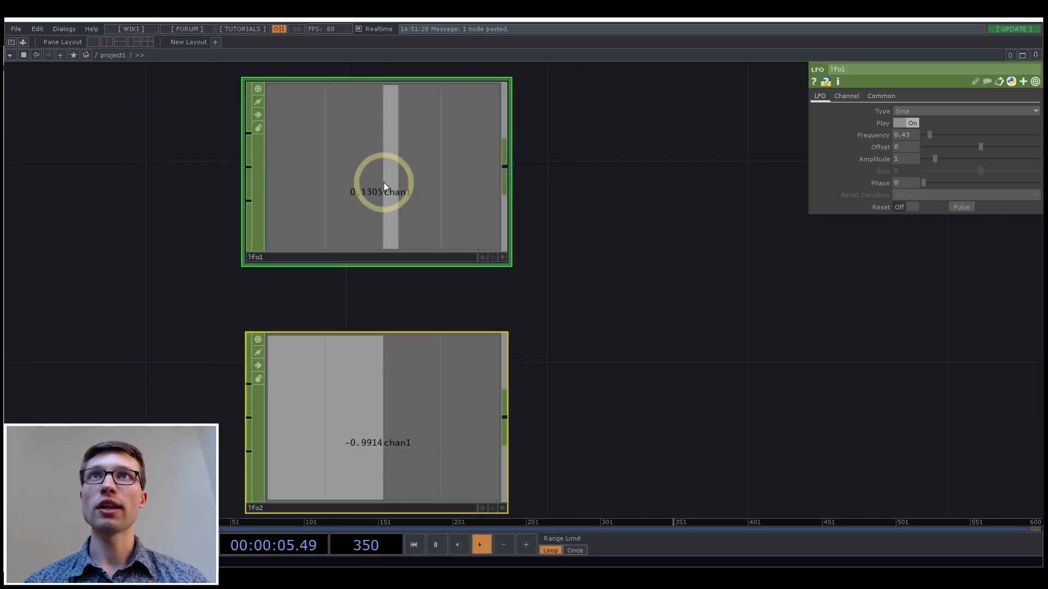
pyautogui.press('space')
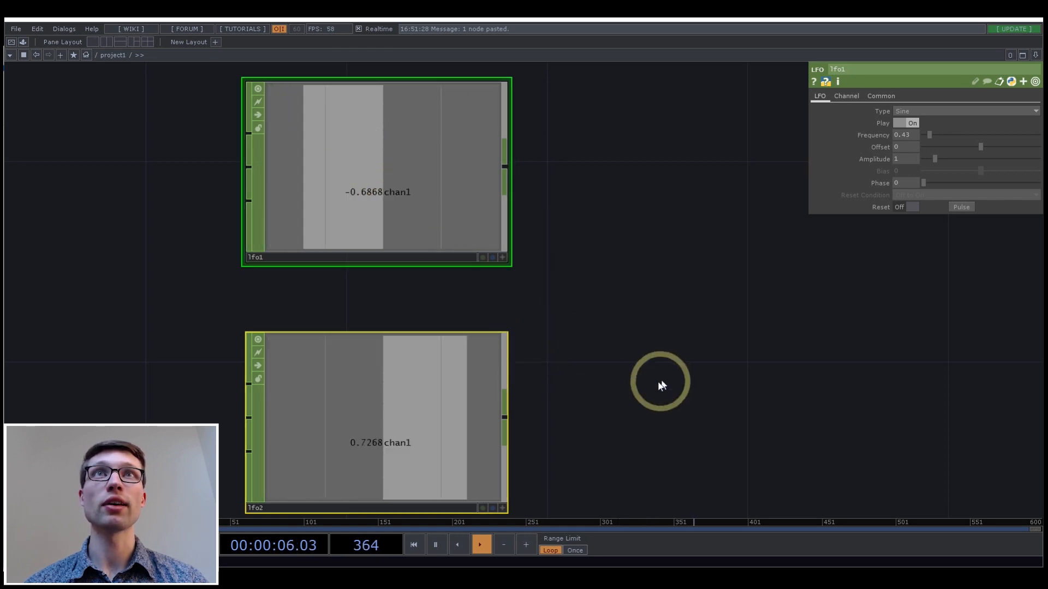
pyautogui.moveTo(660, 379); pyautogui.dragTo(435, 307)
pyautogui.scroll(-5, 432, 307)
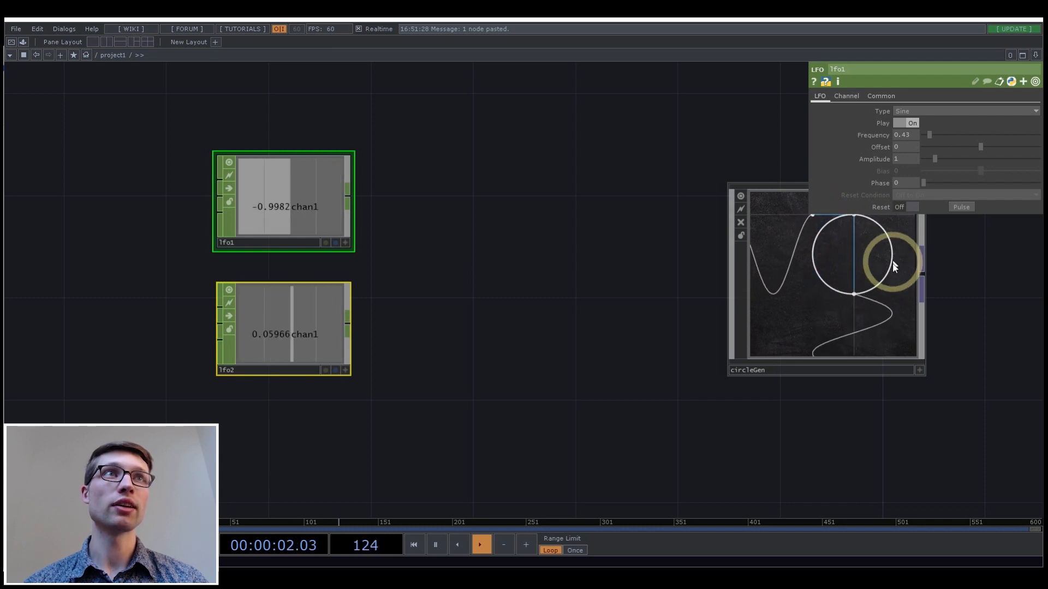
pyautogui.moveTo(618, 378); pyautogui.dragTo(481, 397)
pyautogui.scroll(2, 767, 333)
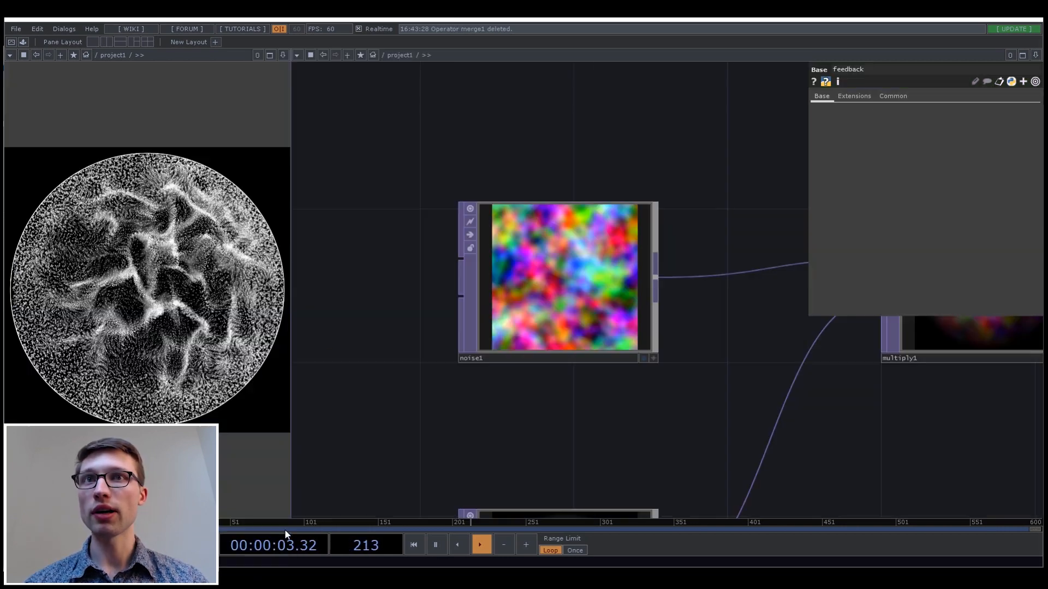
# - In the particle project, inspect the Translate values in the noise1 TOP's transform parameters
pyautogui.scroll(-3, 512, 342)
pyautogui.moveTo(450, 408); pyautogui.dragTo(592, 321)
pyautogui.scroll(-3, 593, 321)
pyautogui.click(625, 291)
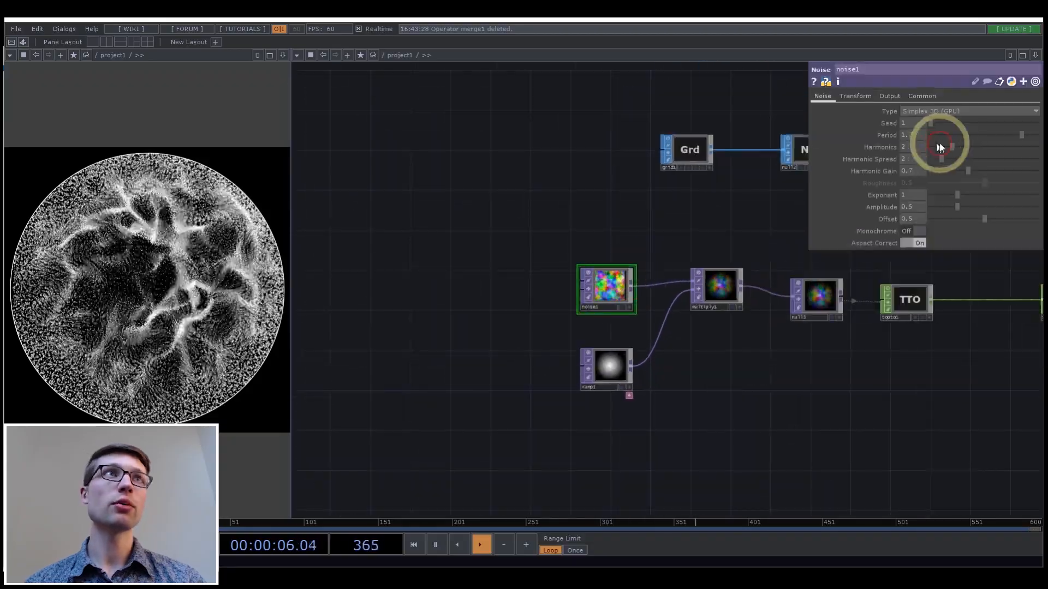
pyautogui.click(863, 97)
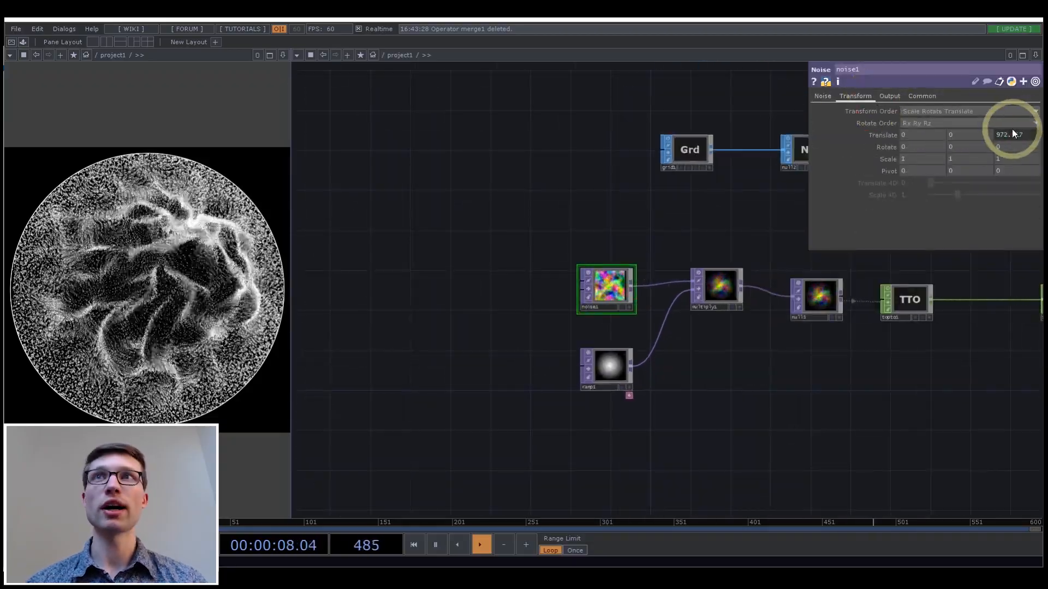
pyautogui.moveTo(524, 302); pyautogui.dragTo(658, 307)
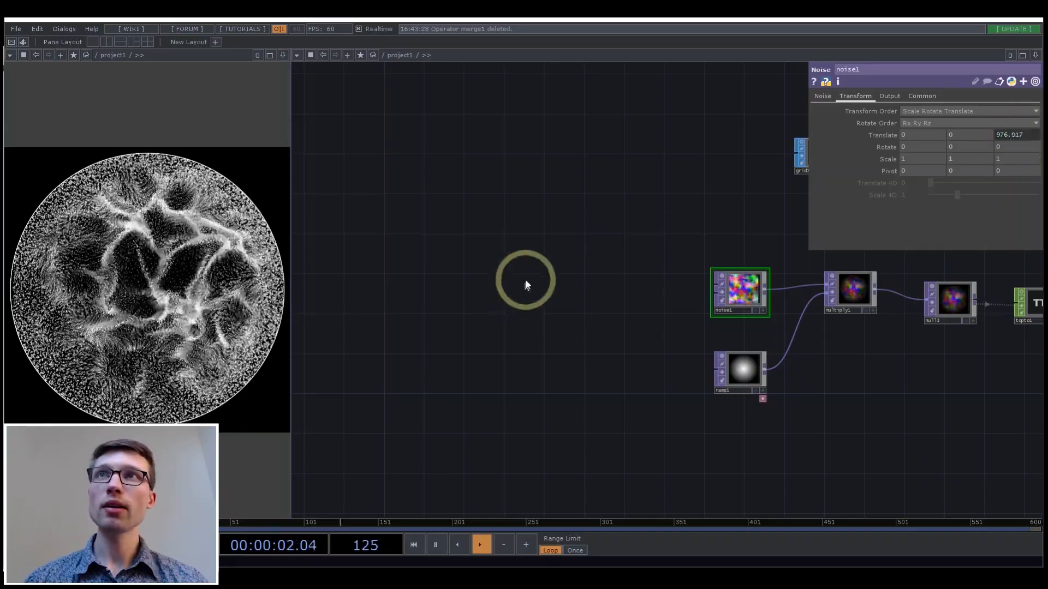
# - Add an LFO CHOP in the empty area beside noise1 and connect a Null CHOP to its output
pyautogui.press('Tab')
pyautogui.click(384, 157)
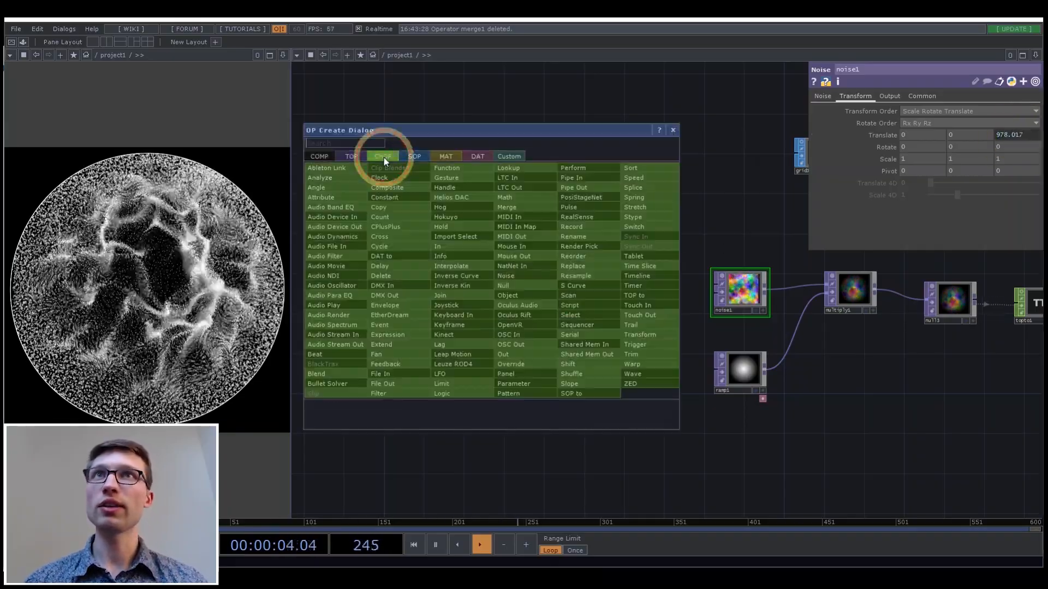
pyautogui.write('lfo')
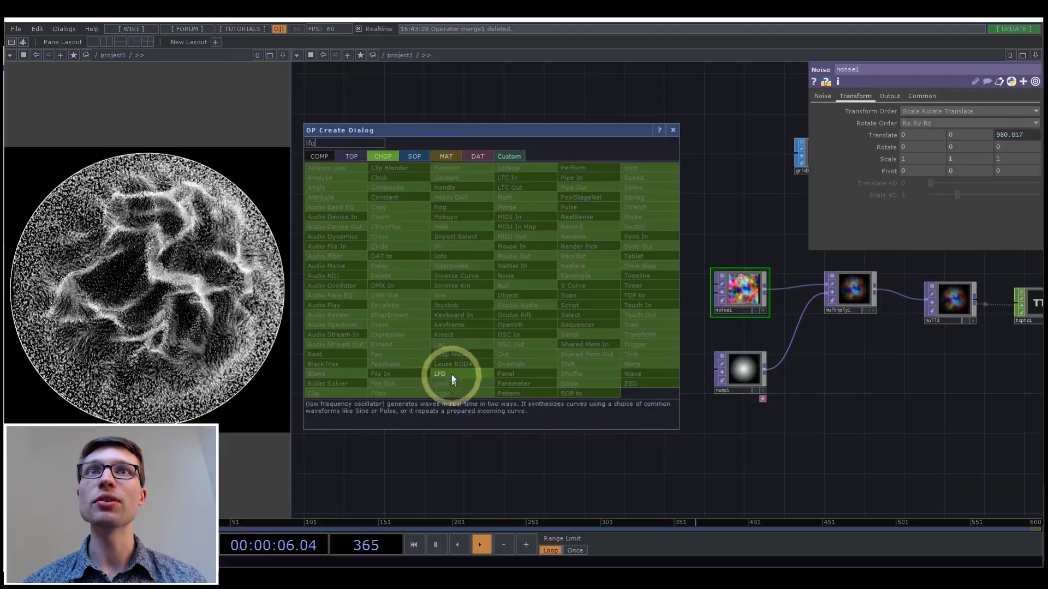
pyautogui.click(450, 382)
pyautogui.click(530, 269)
pyautogui.scroll(3, 524, 269)
pyautogui.rightClick(467, 262)
pyautogui.click(479, 264)
pyautogui.click(606, 265)
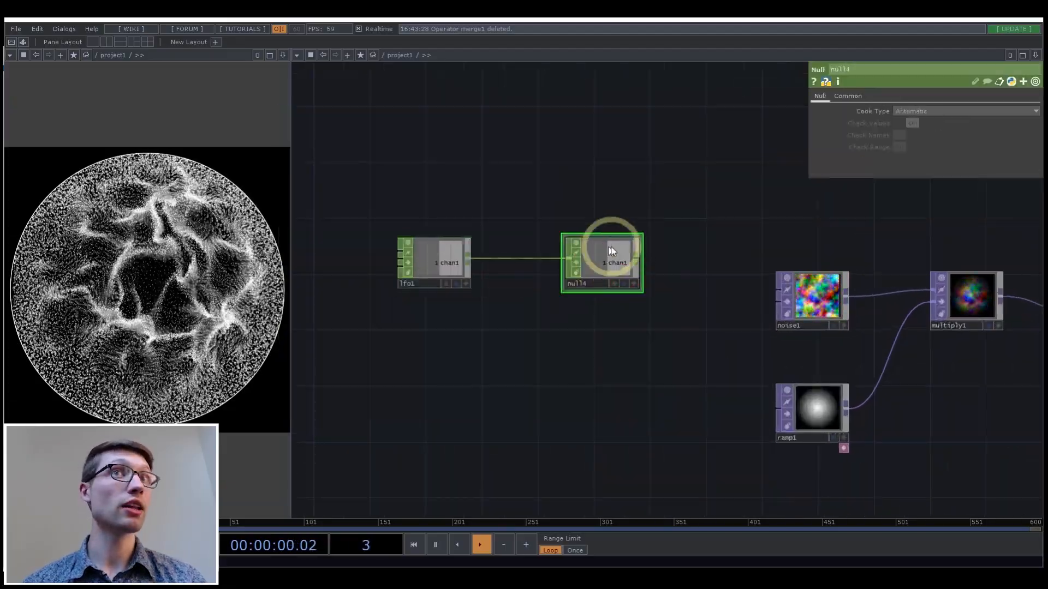
# - Adjust the LFO's frequency and export the Null CHOP's chan1 to the Z Translate of noise1
pyautogui.click(436, 263)
pyautogui.moveTo(935, 134); pyautogui.dragTo(926, 135)
pyautogui.click(629, 272)
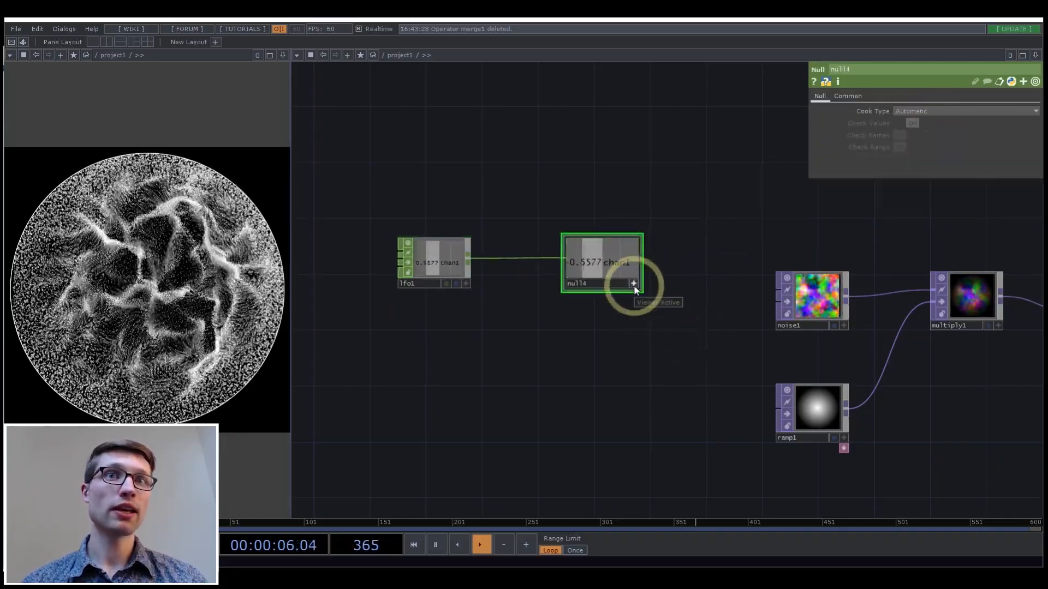
pyautogui.click(816, 300)
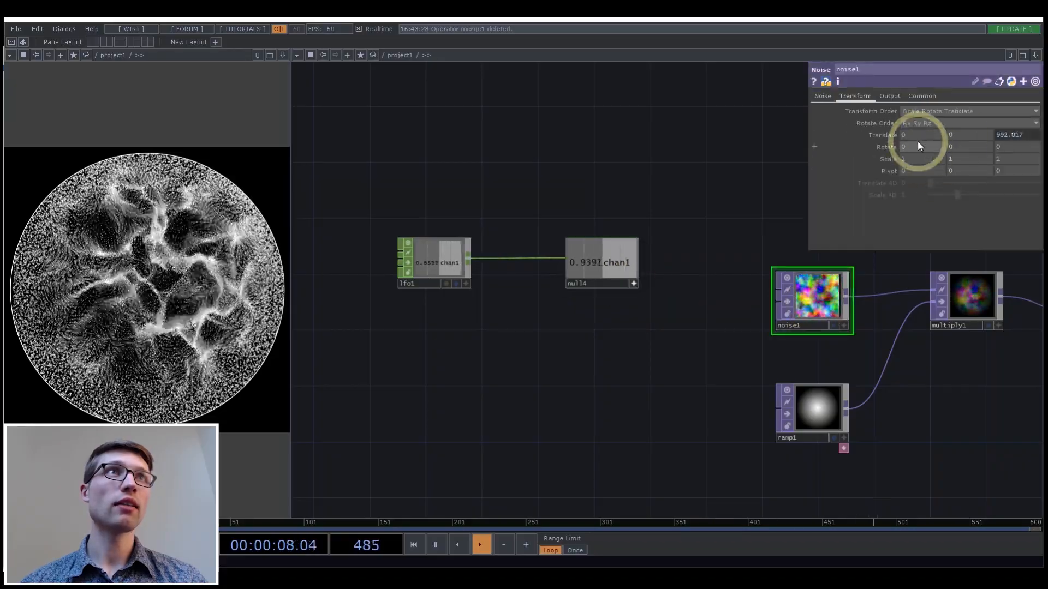
pyautogui.moveTo(620, 261); pyautogui.dragTo(1014, 137)
pyautogui.click(1016, 122)
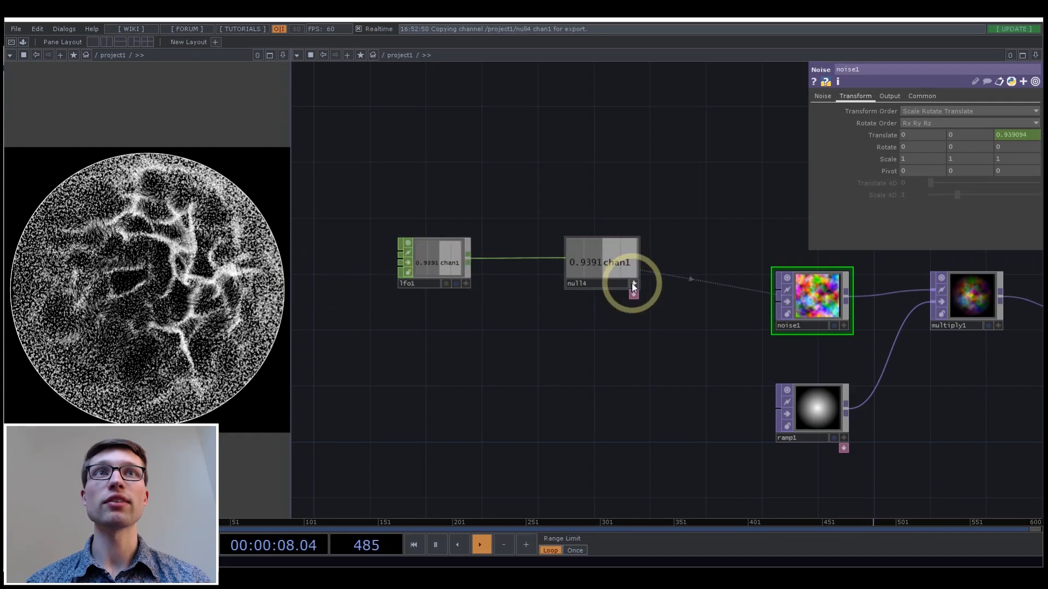
# - Delete the Null and LFO CHOPs and return the Z Translate of noise1 to a constant 0
pyautogui.click(613, 257)
pyautogui.press('Delete')
pyautogui.click(429, 262)
pyautogui.press('Delete')
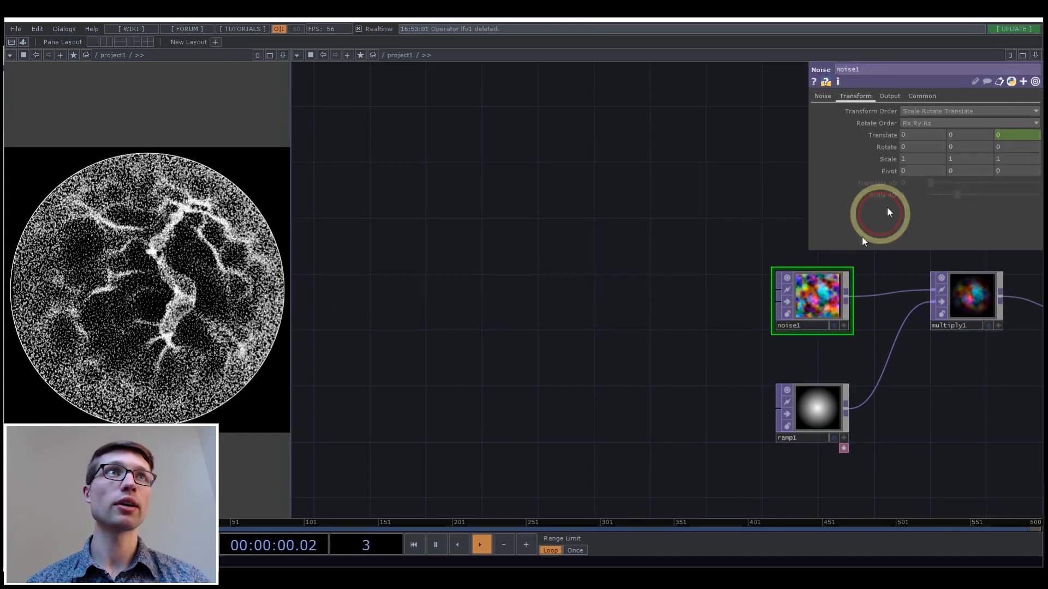
pyautogui.click(1013, 134)
pyautogui.click(866, 170)
# - Add a Timeline CHOP in the empty area beside the noise network and enable its Range End channel
pyautogui.moveTo(633, 321); pyautogui.dragTo(736, 303)
pyautogui.scroll(-3, 736, 304)
pyautogui.moveTo(611, 348); pyautogui.dragTo(676, 378)
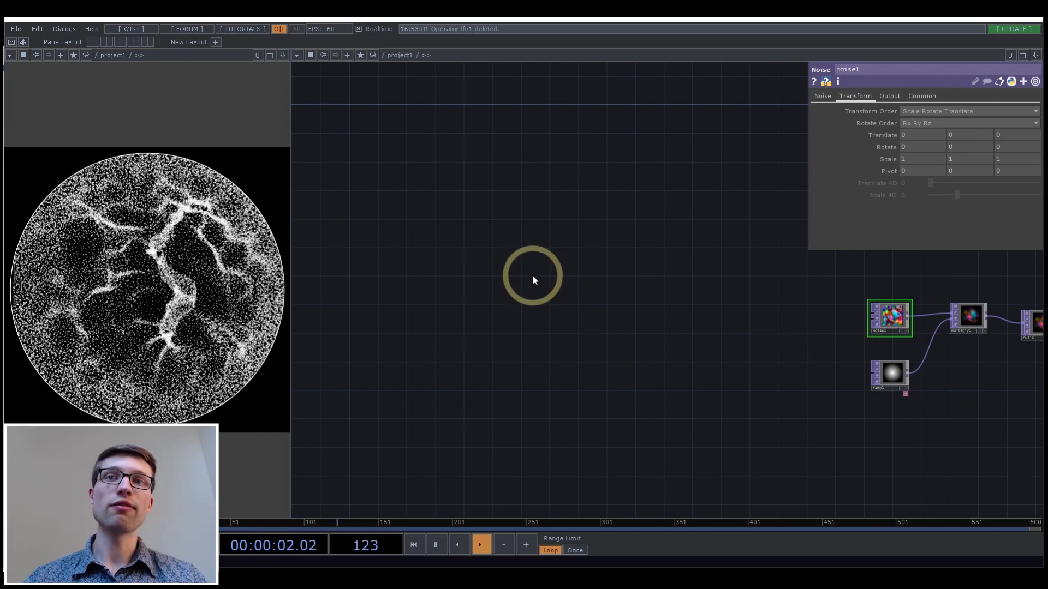
pyautogui.press('Tab')
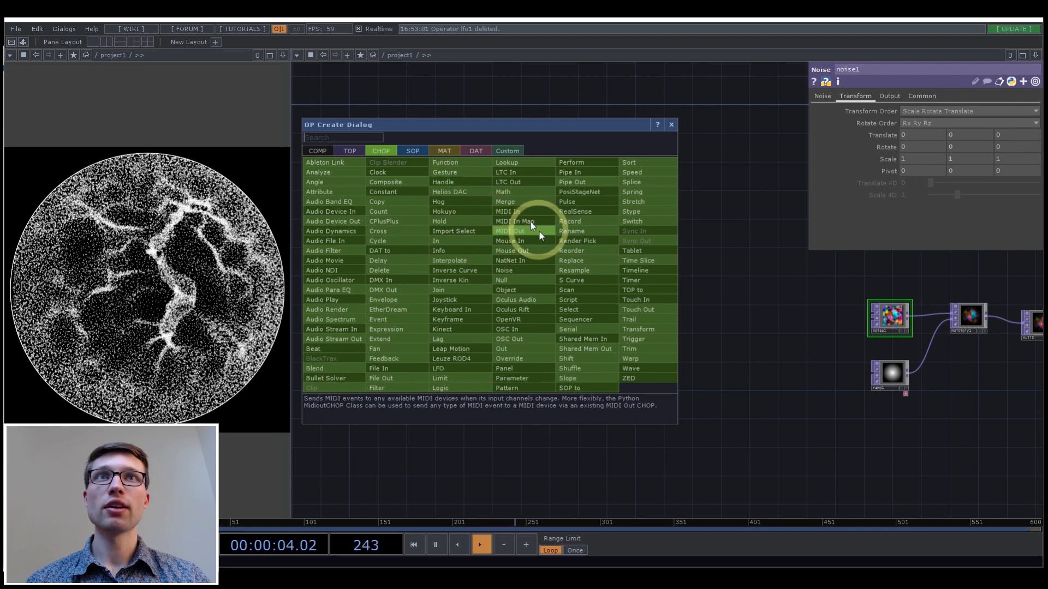
pyautogui.click(634, 271)
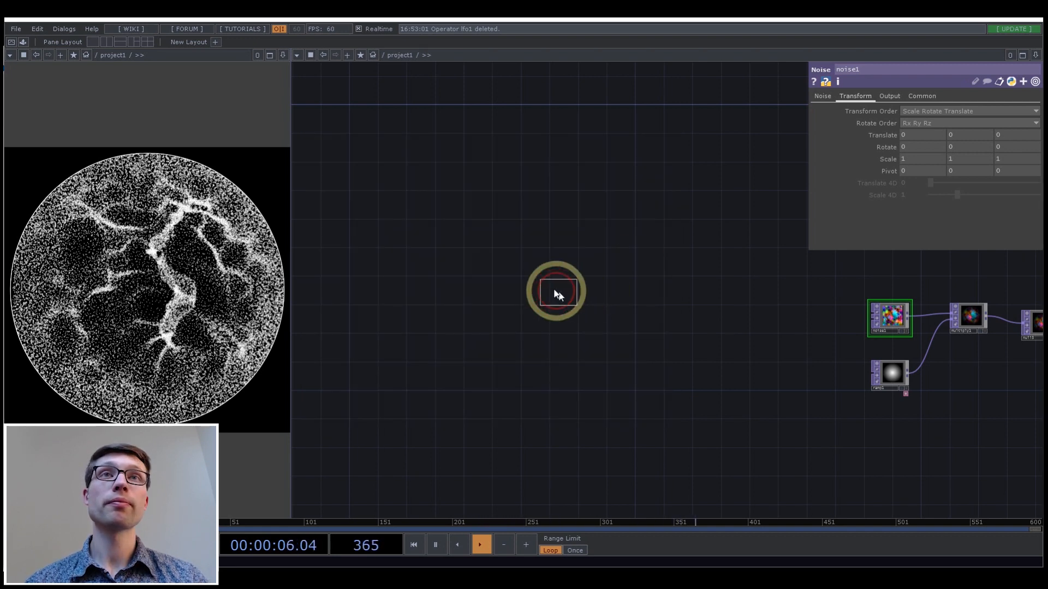
pyautogui.click(514, 283)
pyautogui.scroll(5, 524, 289)
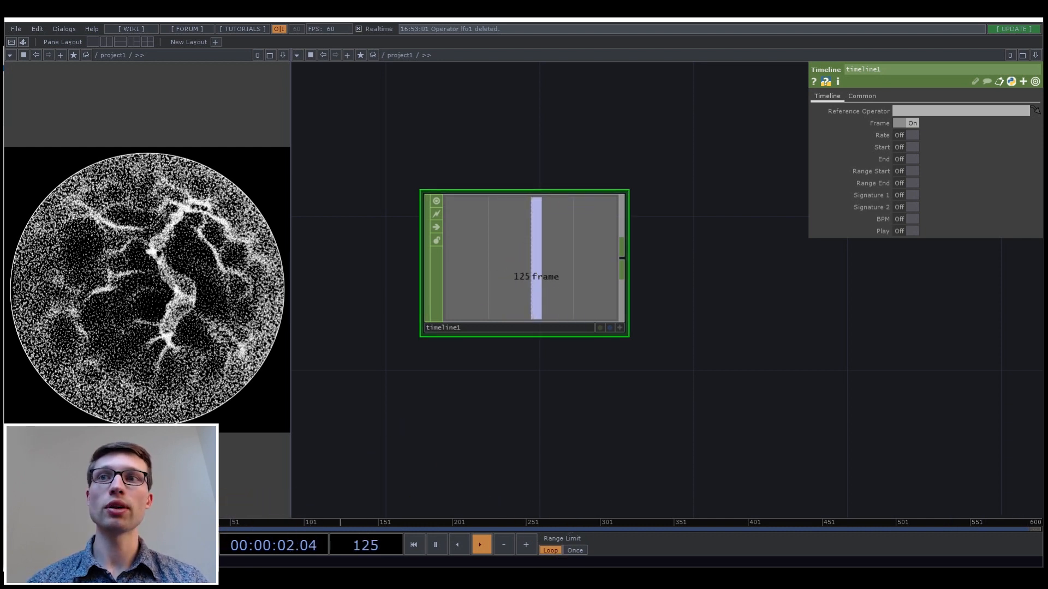
pyautogui.click(906, 183)
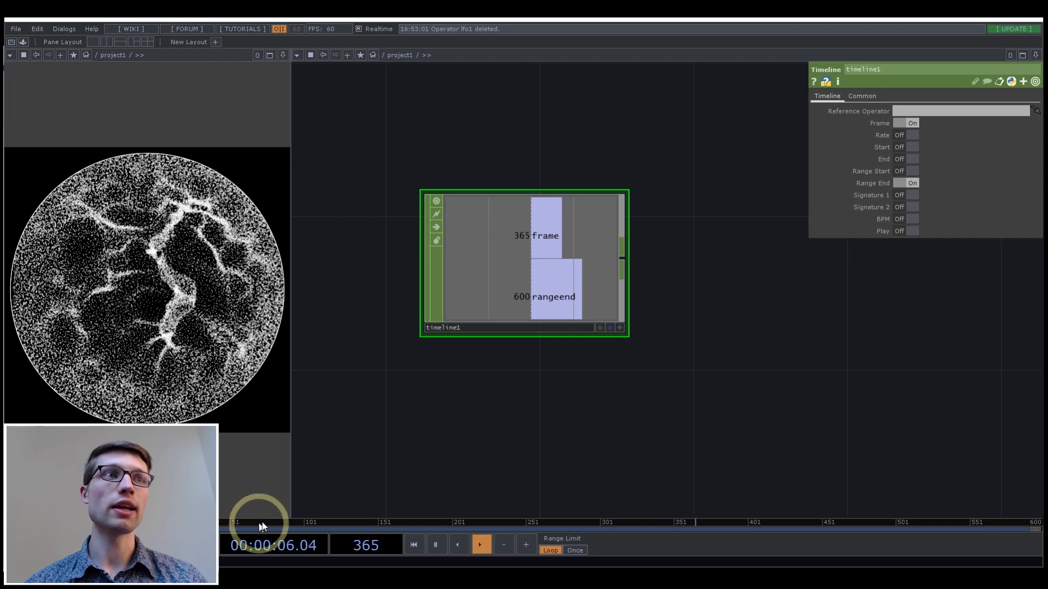
# - Connect a Math CHOP to the Timeline CHOP's output and set its Combine Channels to Divide
pyautogui.moveTo(693, 358); pyautogui.dragTo(554, 365)
pyautogui.scroll(-5, 558, 323)
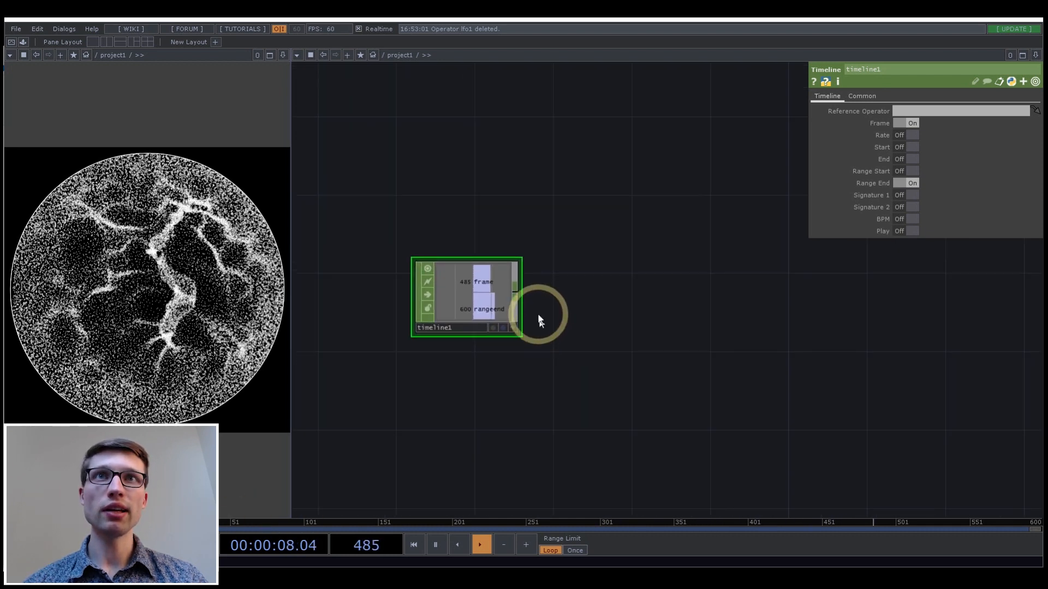
pyautogui.rightClick(515, 292)
pyautogui.write('mat')
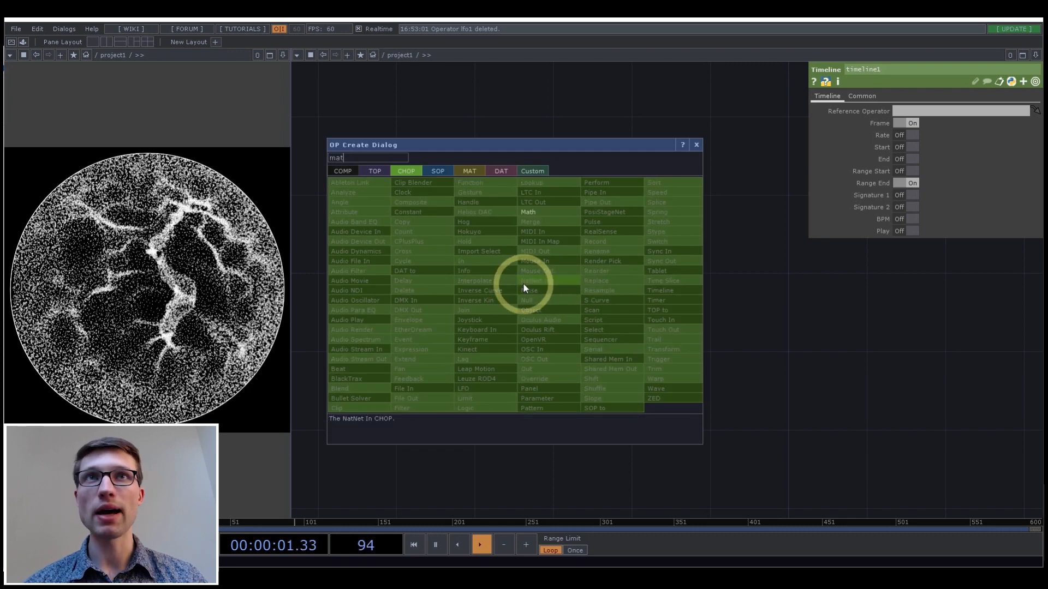
pyautogui.click(542, 213)
pyautogui.click(613, 297)
pyautogui.scroll(5, 622, 298)
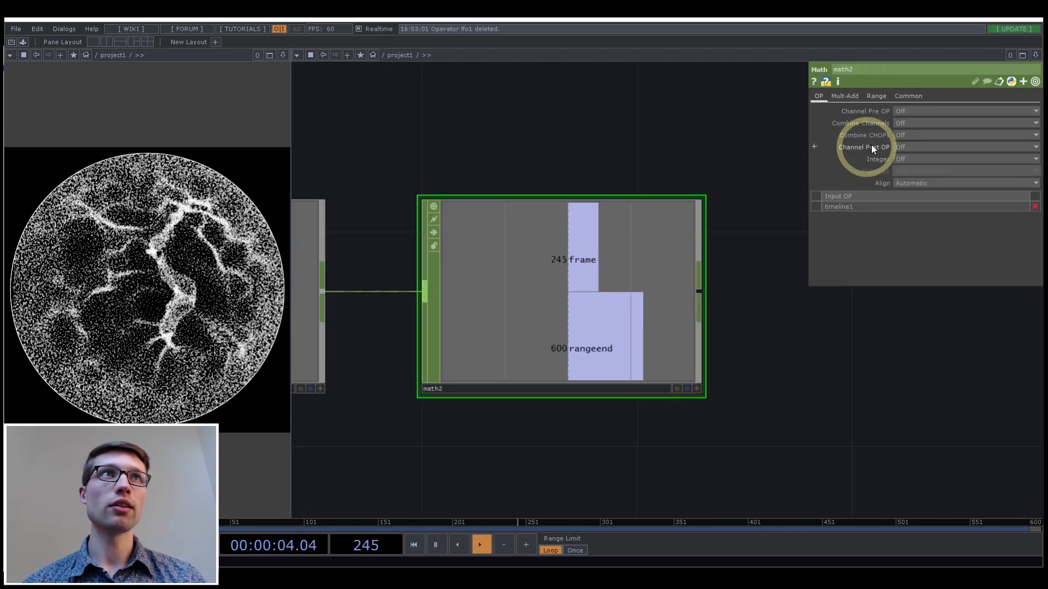
pyautogui.click(905, 126)
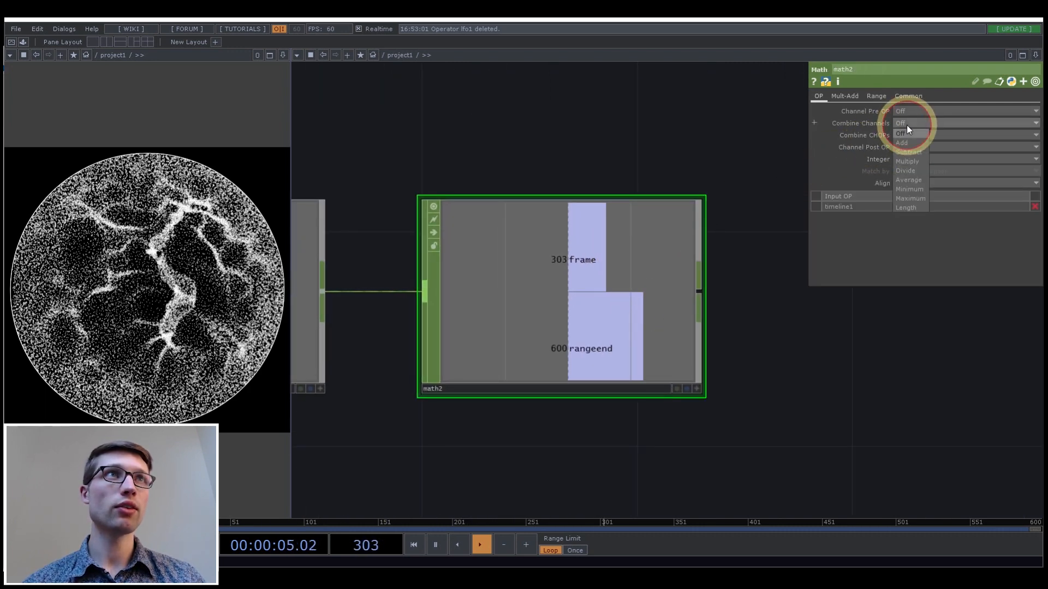
pyautogui.click(915, 166)
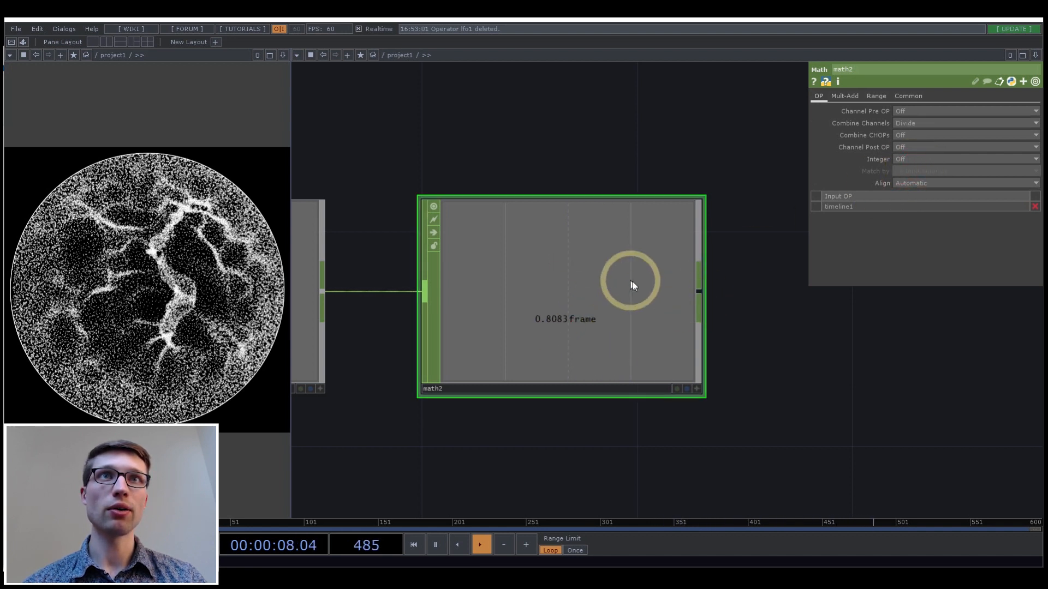
# - Watch in the Math CHOP's viewer how the divided frame value changes as the timeline plays
pyautogui.click(614, 306)
pyautogui.press('a')
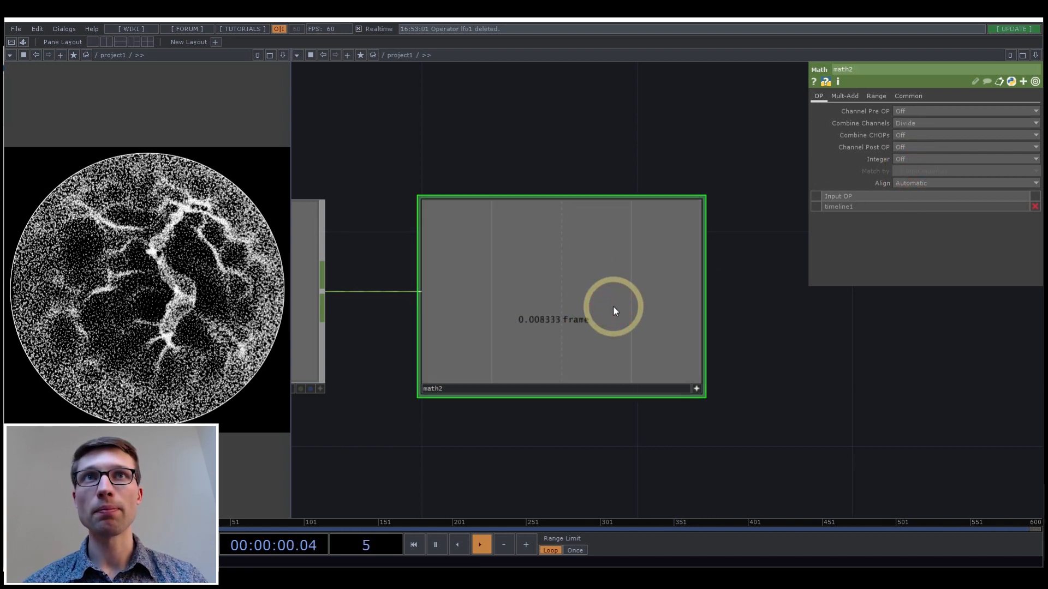
pyautogui.moveTo(614, 305); pyautogui.dragTo(606, 306)
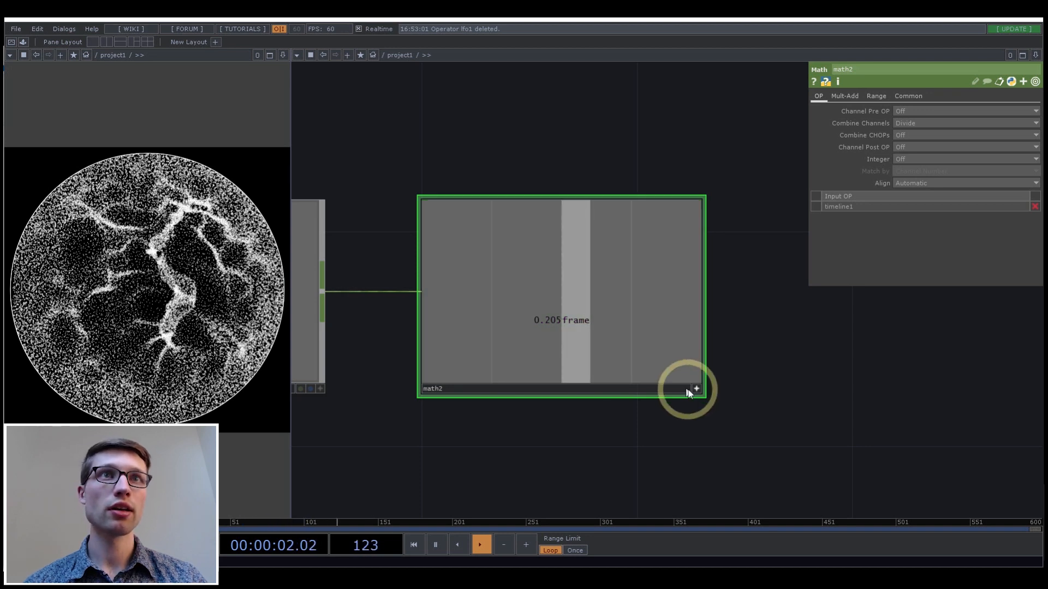
pyautogui.click(697, 389)
pyautogui.click(517, 336)
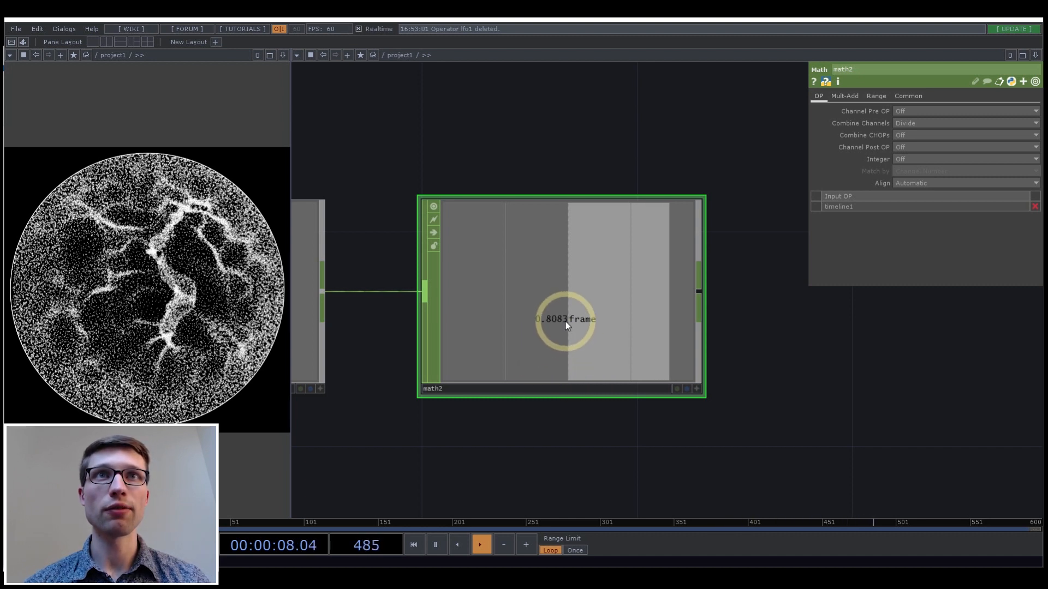
# - Add a Pattern CHOP in the empty area below the Timeline CHOP
pyautogui.moveTo(776, 371); pyautogui.dragTo(779, 322)
pyautogui.scroll(-5, 779, 322)
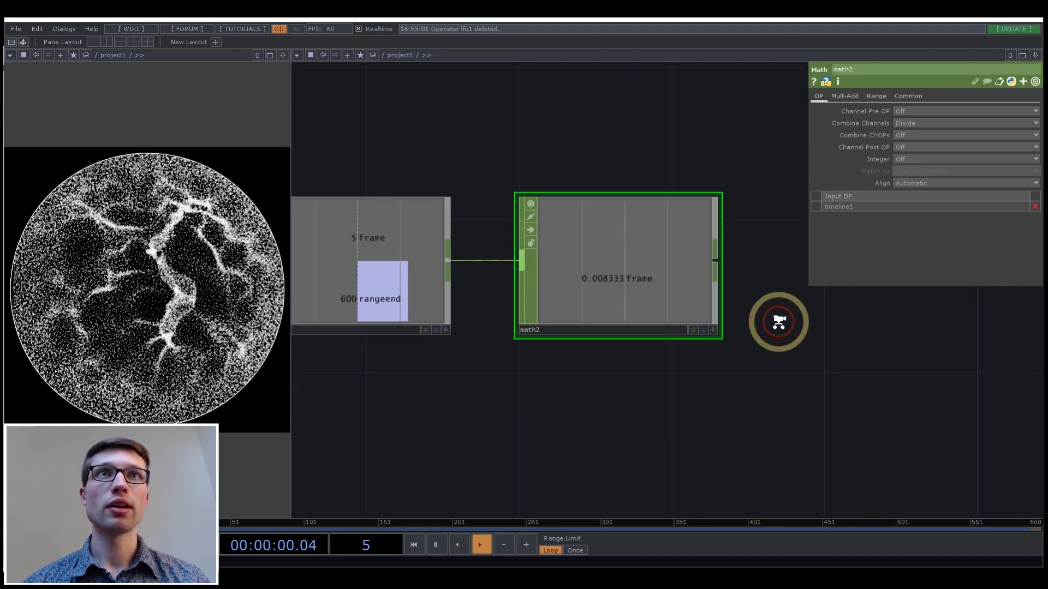
pyautogui.moveTo(778, 374); pyautogui.dragTo(767, 298)
pyautogui.moveTo(731, 377); pyautogui.dragTo(689, 346)
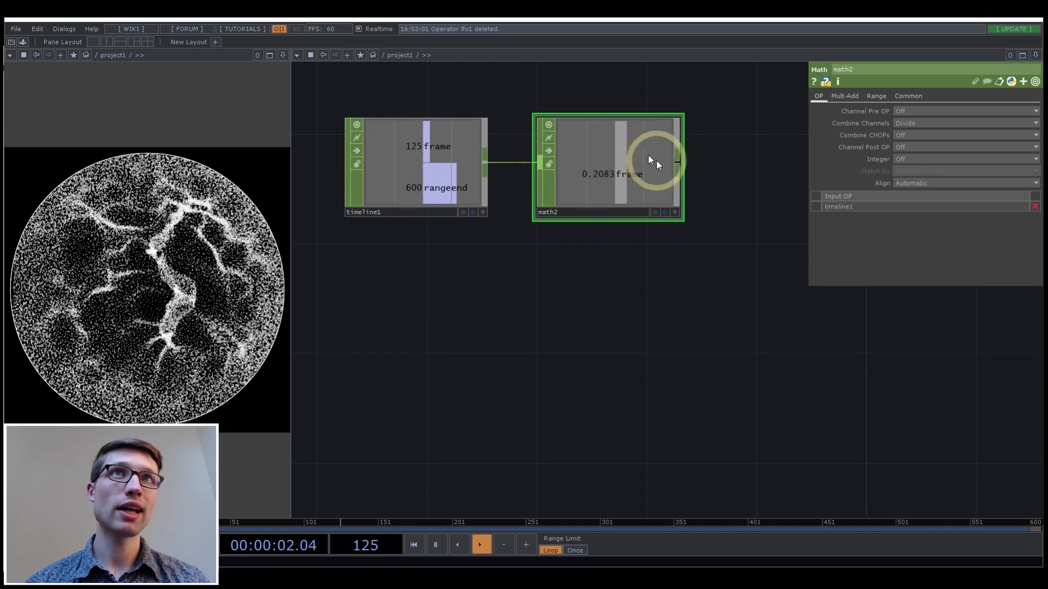
pyautogui.moveTo(600, 358); pyautogui.dragTo(601, 327)
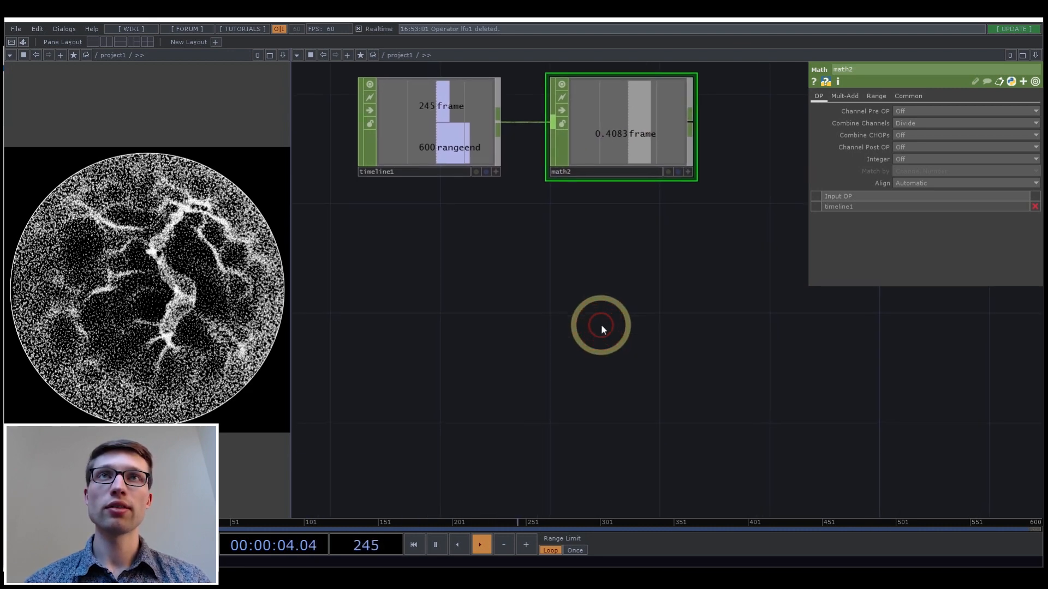
pyautogui.scroll(-3, 601, 327)
pyautogui.click(476, 338)
pyautogui.doubleClick(476, 341)
pyautogui.write('p')
pyautogui.click(502, 454)
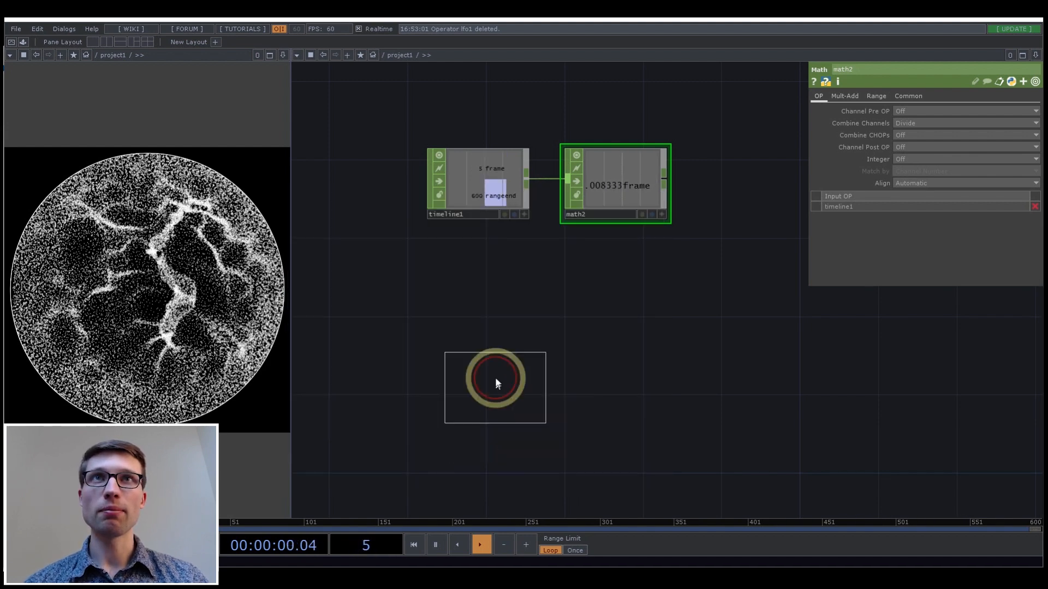
pyautogui.click(518, 327)
pyautogui.scroll(5, 518, 328)
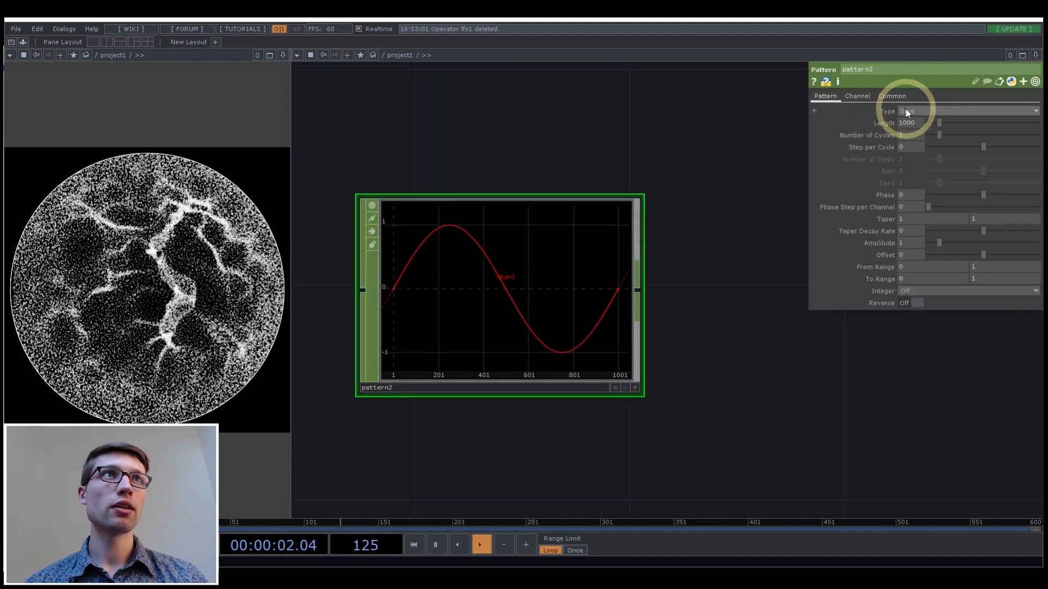
# - Rename the Pattern CHOP's channel to tz
pyautogui.click(872, 97)
pyautogui.click(925, 110)
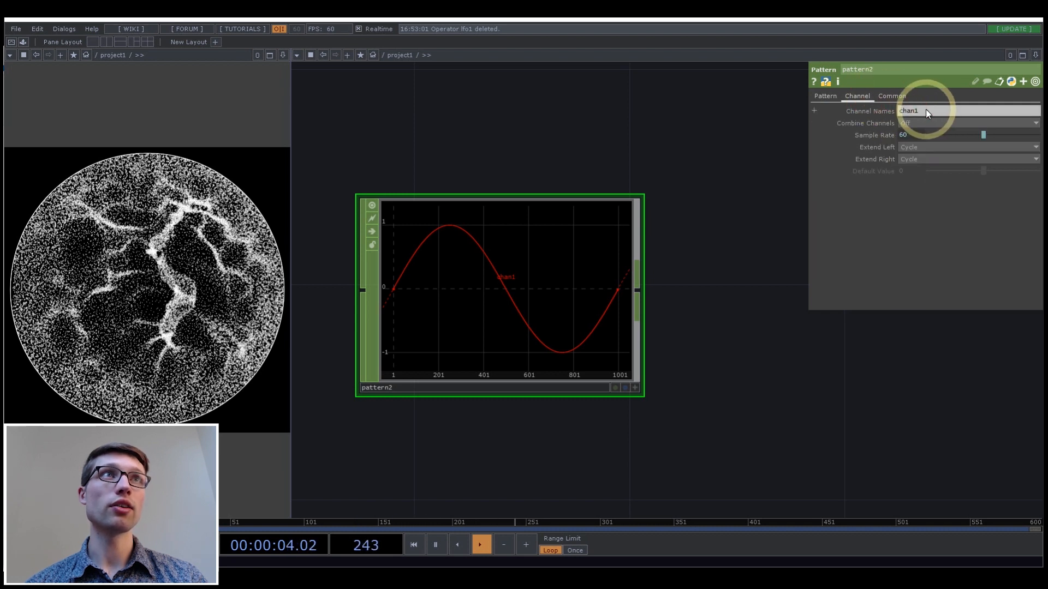
pyautogui.write('tz')
pyautogui.press('Return')
# - Duplicate the Pattern CHOP below the original and set the copy's Type to Cosine
pyautogui.scroll(-3, 527, 322)
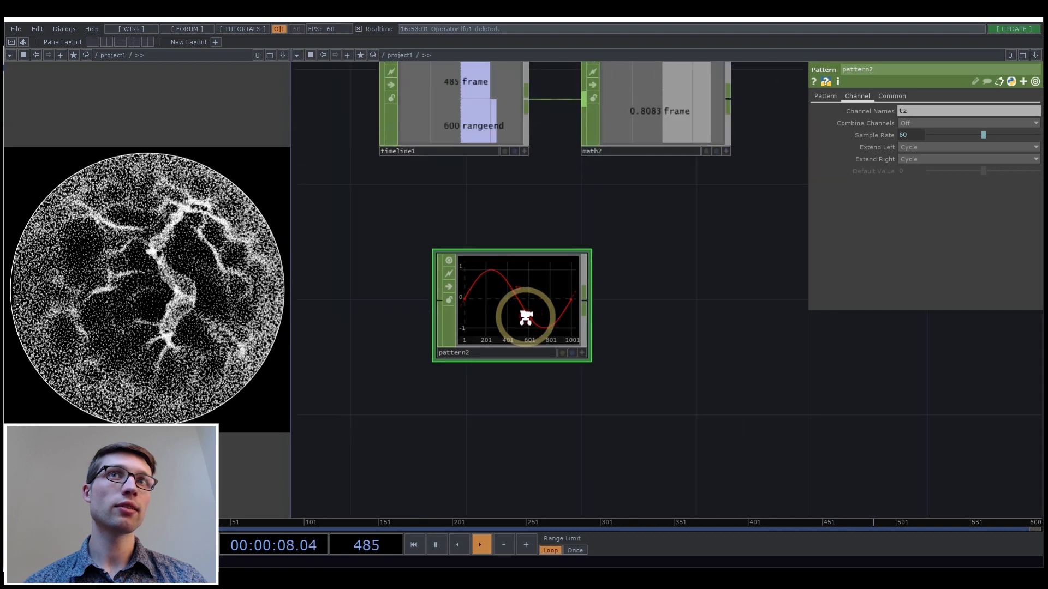
pyautogui.scroll(1, 524, 322)
pyautogui.hotkey('ctrl', 'c')
pyautogui.hotkey('ctrl', 'v')
pyautogui.click(827, 97)
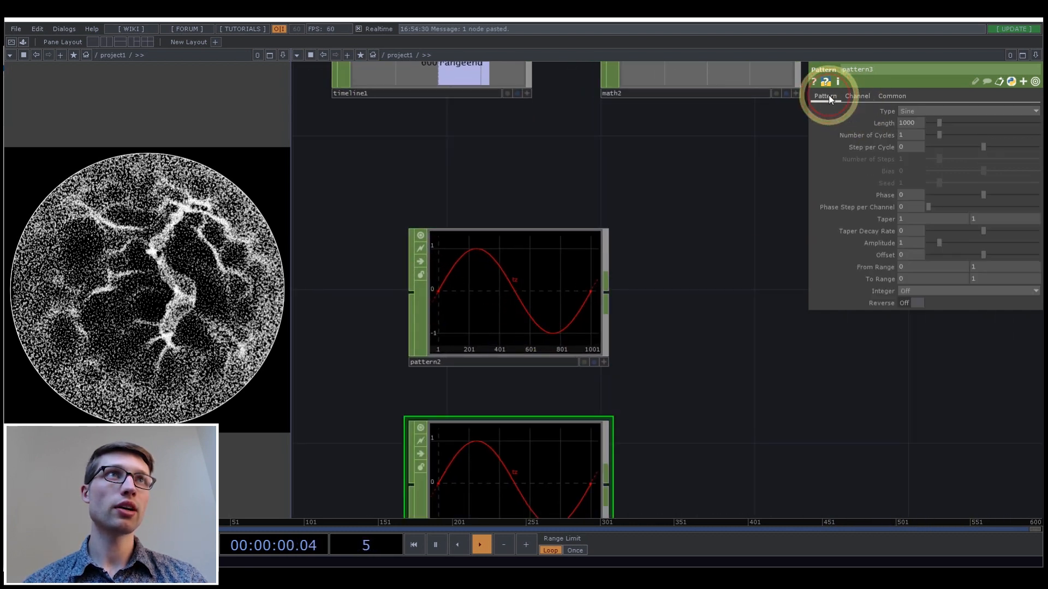
pyautogui.click(917, 109)
pyautogui.click(912, 138)
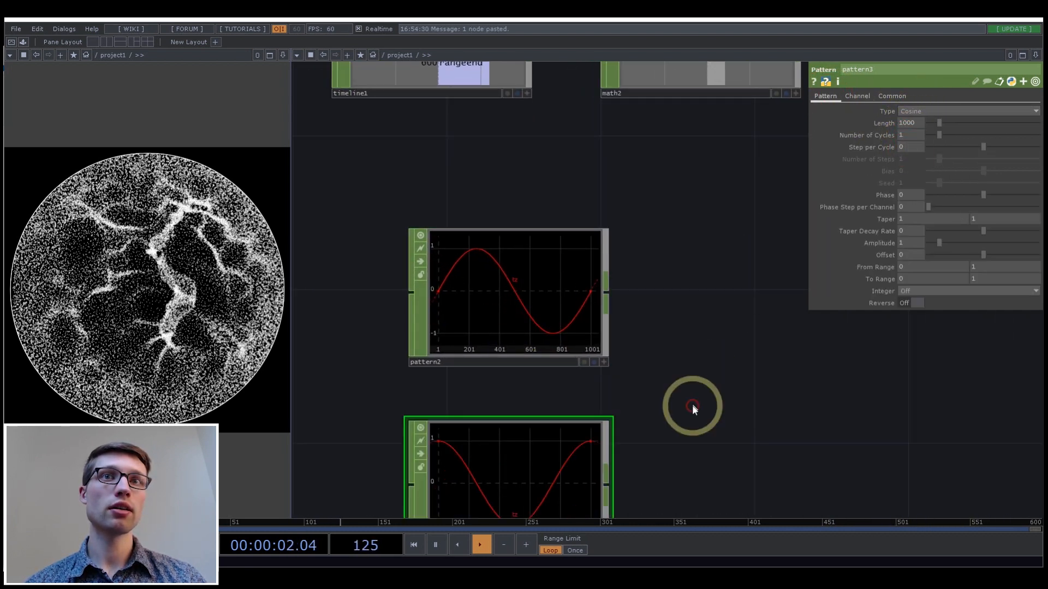
# - Rename the cosine Pattern CHOP's channel to tw
pyautogui.moveTo(517, 485); pyautogui.dragTo(519, 399)
pyautogui.click(859, 96)
pyautogui.press('BackSpace')
pyautogui.write('w')
pyautogui.click(757, 328)
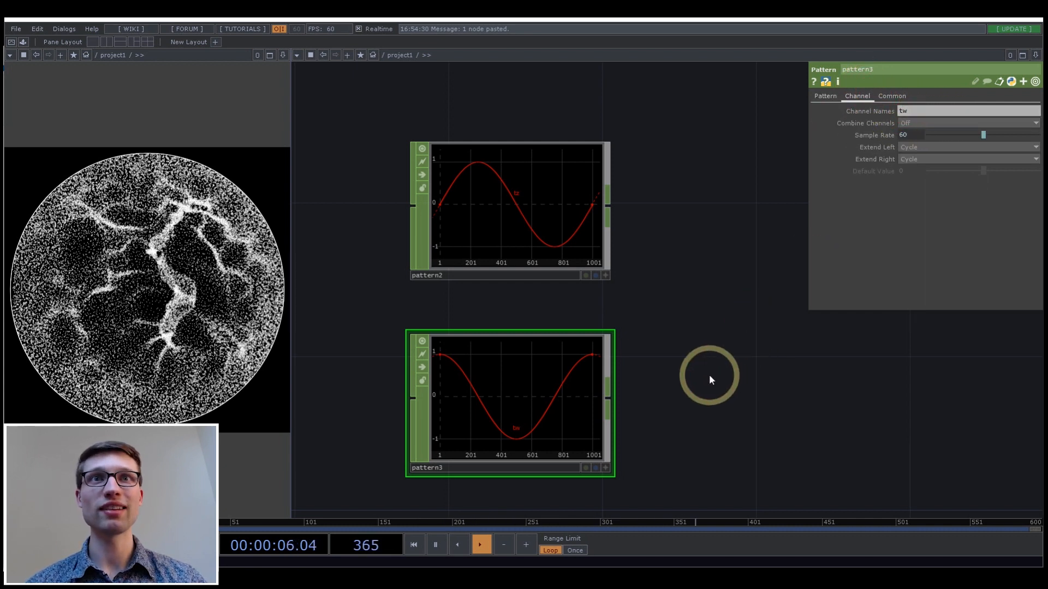
# - Add a Merge CHOP after the sine Pattern CHOP and connect the cosine Pattern CHOP to it as well
pyautogui.moveTo(713, 392); pyautogui.dragTo(594, 379)
pyautogui.scroll(-3, 646, 346)
pyautogui.moveTo(464, 369); pyautogui.dragTo(493, 359)
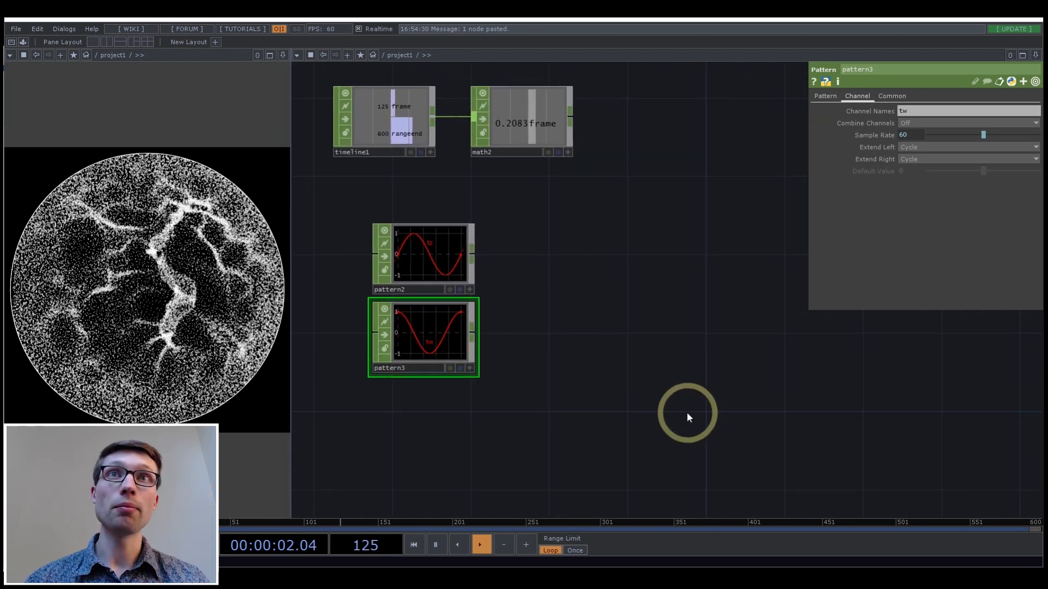
pyautogui.rightClick(473, 253)
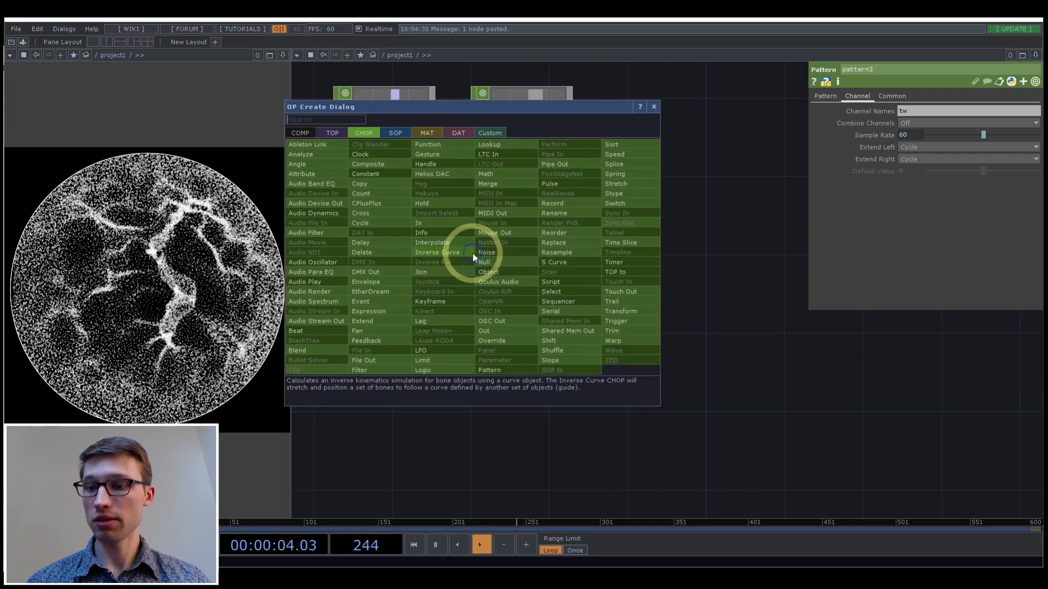
pyautogui.click(505, 237)
pyautogui.click(576, 279)
pyautogui.moveTo(473, 331); pyautogui.dragTo(532, 276)
pyautogui.moveTo(533, 116); pyautogui.dragTo(592, 117)
pyautogui.moveTo(720, 246); pyautogui.dragTo(648, 279)
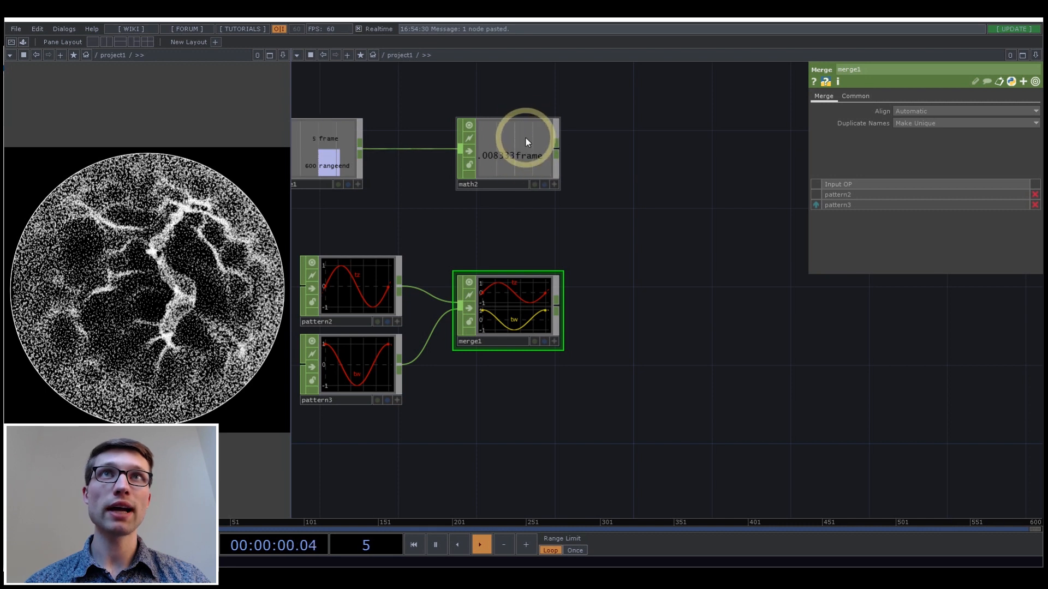
# - Add a Lookup CHOP after the divided-frame Math CHOP and connect the Merge CHOP to its second input
pyautogui.scroll(5, 510, 305)
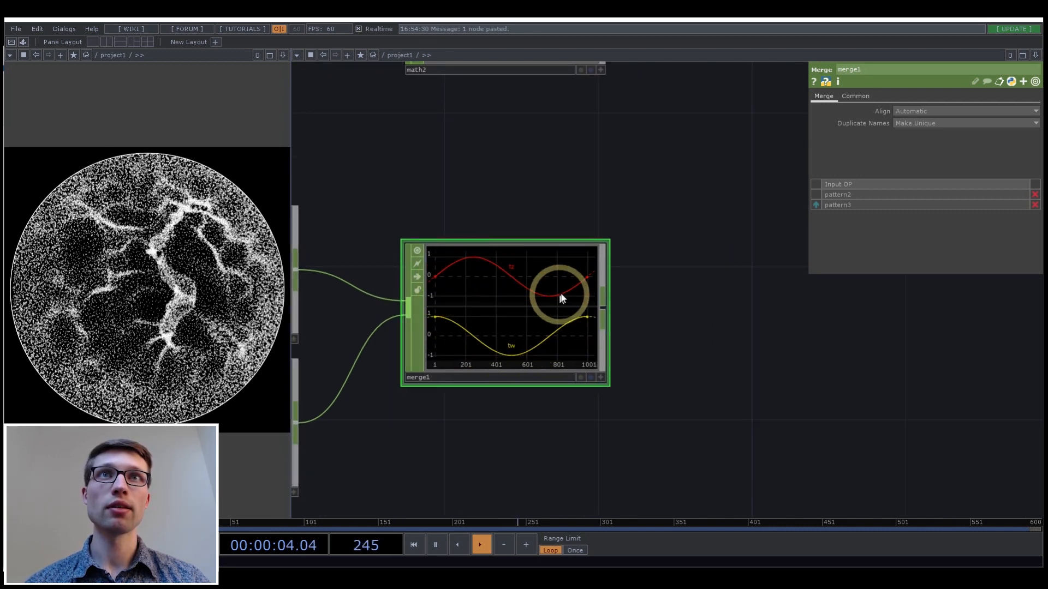
pyautogui.scroll(-5, 573, 327)
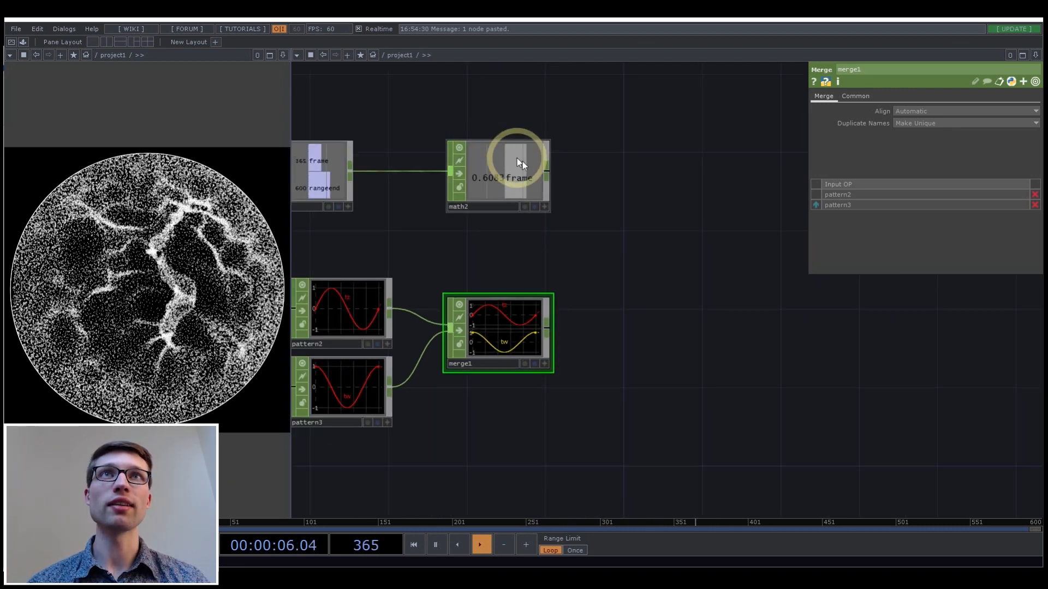
pyautogui.rightClick(547, 173)
pyautogui.write('lo')
pyautogui.click(565, 63)
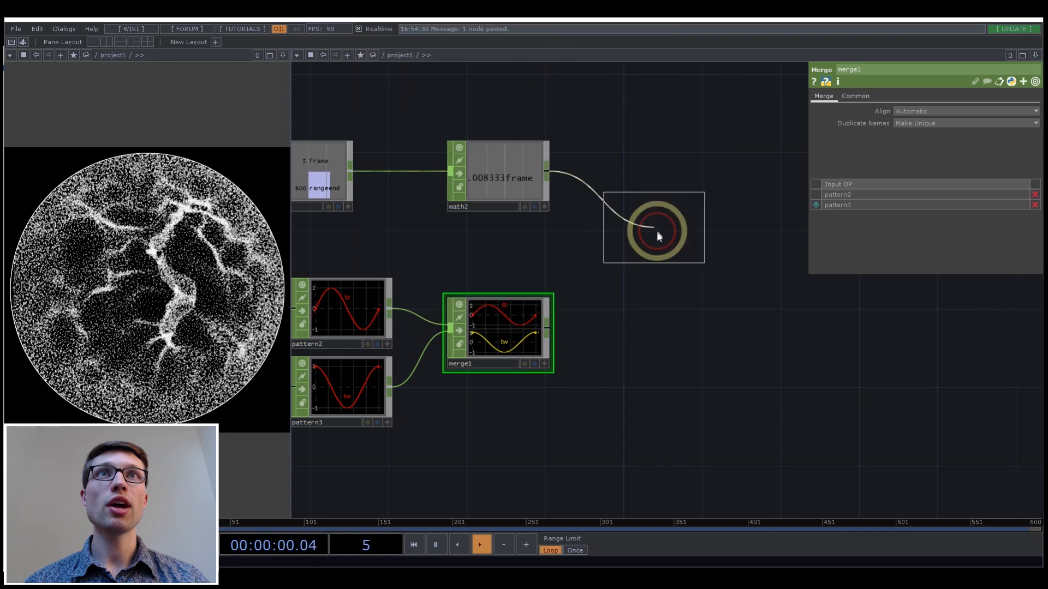
pyautogui.click(671, 278)
pyautogui.moveTo(565, 328); pyautogui.dragTo(636, 289)
# - Examine how the Lookup CHOP's tz and tw values follow the sine and cosine curves as the timeline plays
pyautogui.scroll(5, 698, 259)
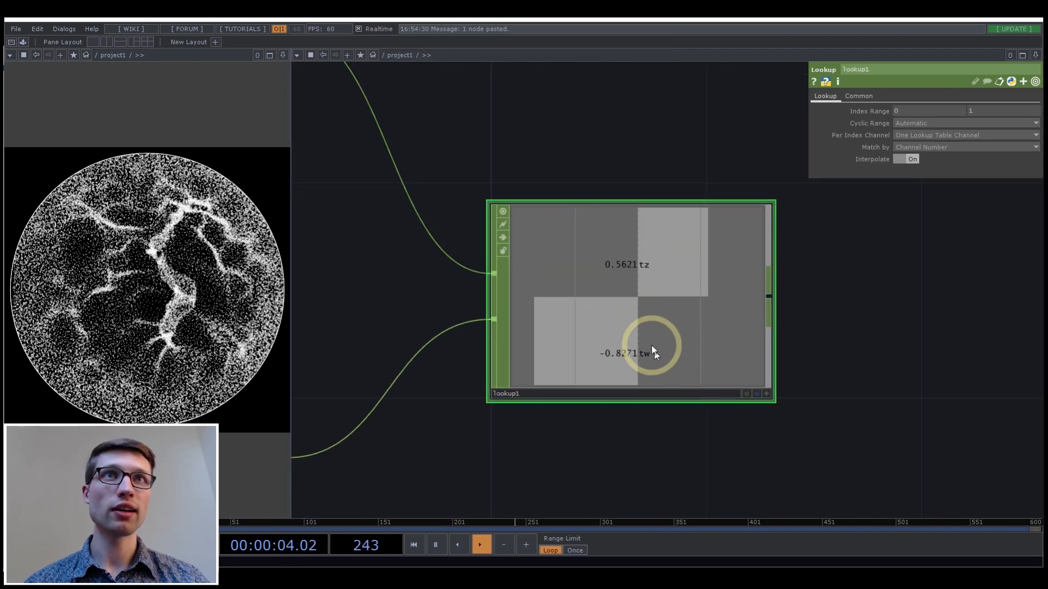
pyautogui.scroll(-5, 573, 327)
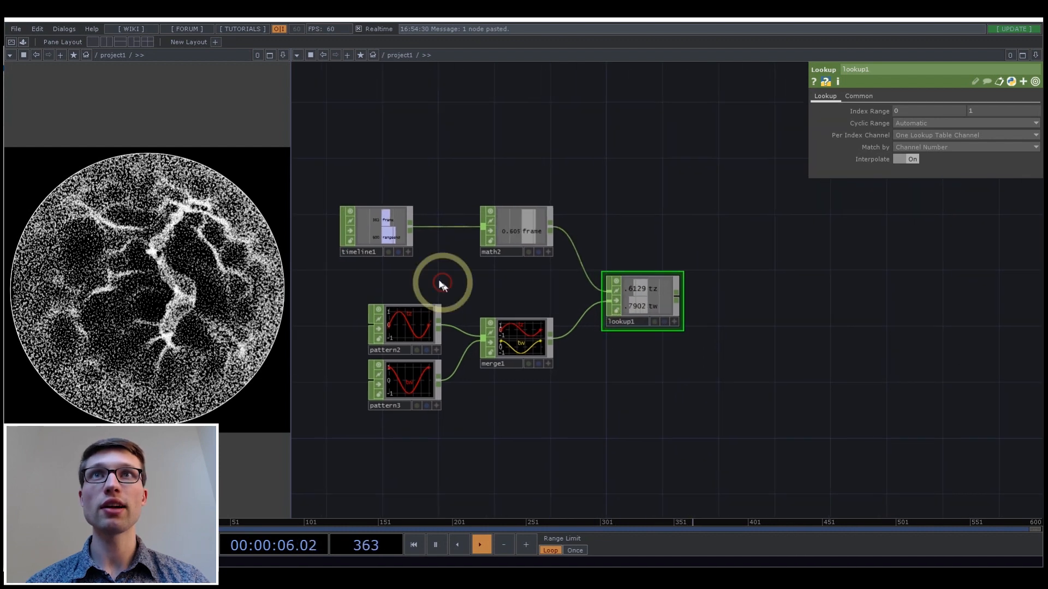
pyautogui.scroll(4, 397, 262)
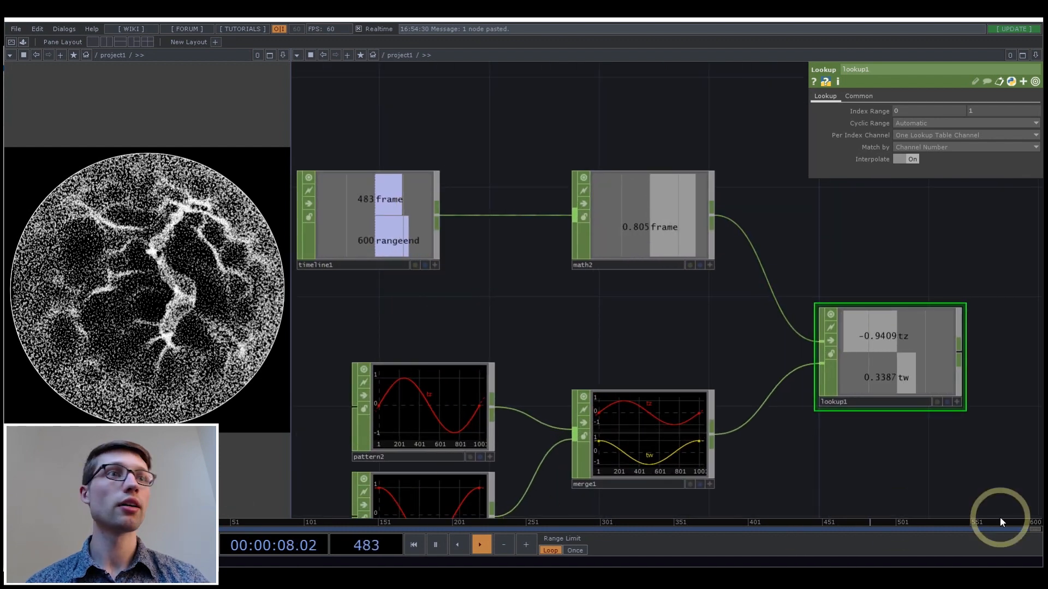
pyautogui.moveTo(929, 478); pyautogui.dragTo(832, 460)
pyautogui.scroll(-3, 827, 460)
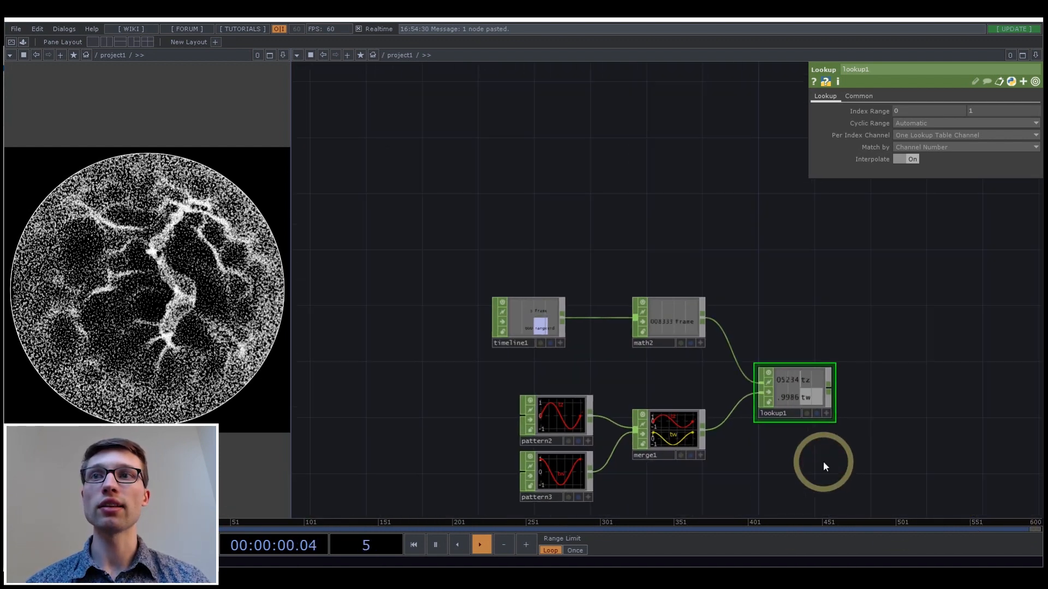
pyautogui.scroll(2, 908, 434)
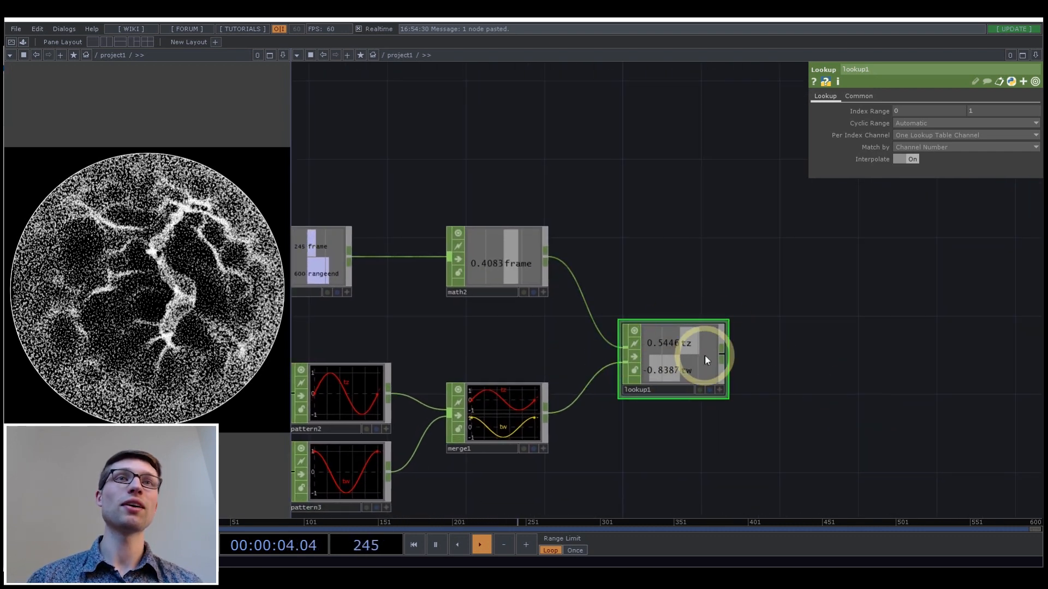
pyautogui.moveTo(769, 370); pyautogui.dragTo(854, 369)
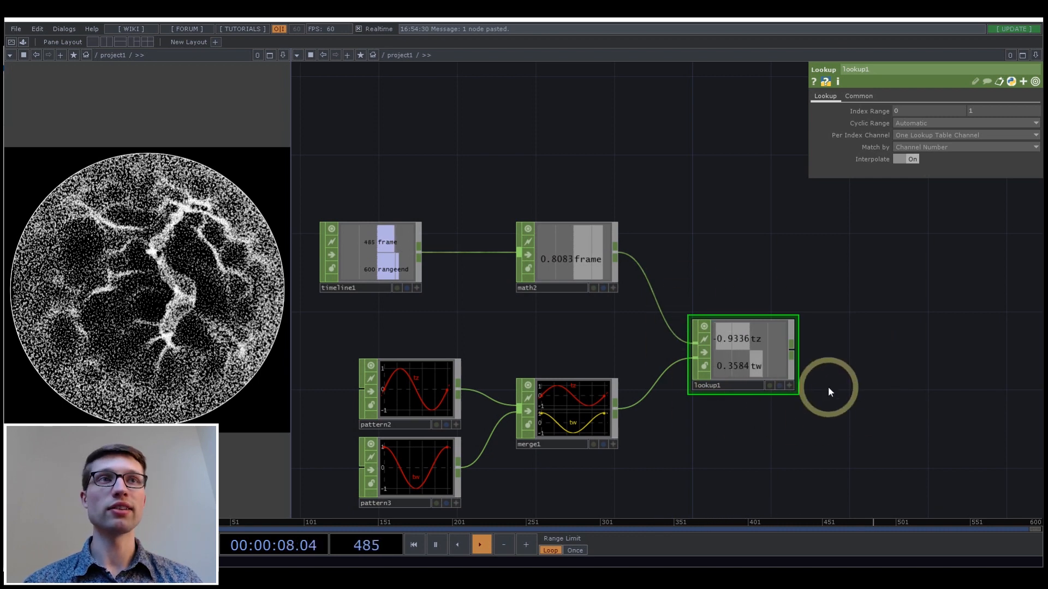
pyautogui.moveTo(882, 374); pyautogui.dragTo(771, 377)
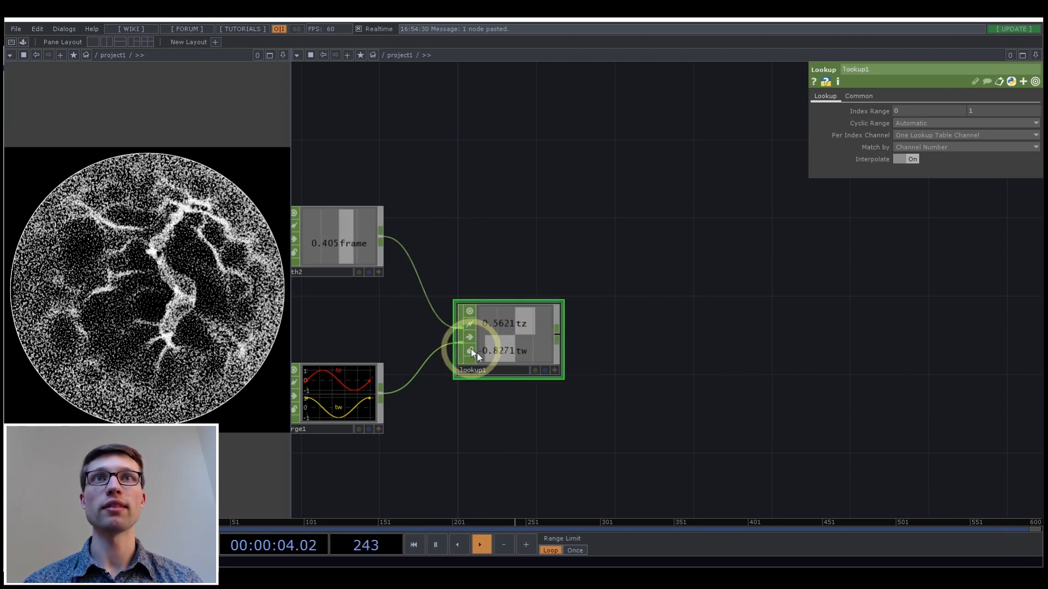
# - Add a Null CHOP after the Lookup CHOP, in the space before the Noise TOP
pyautogui.moveTo(659, 362); pyautogui.dragTo(573, 316)
pyautogui.scroll(-3, 579, 302)
pyautogui.scroll(2, 592, 301)
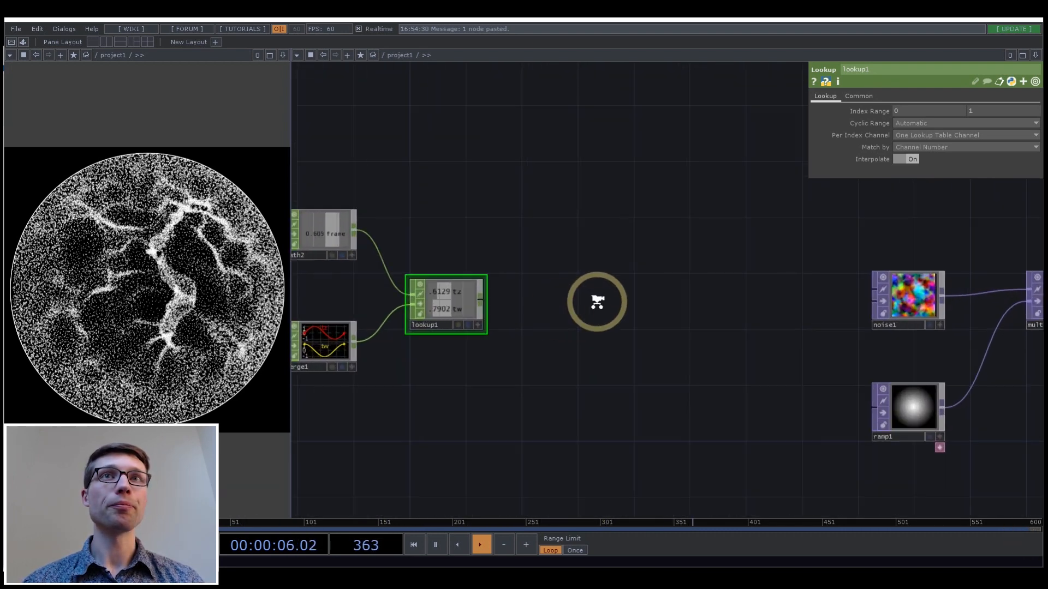
pyautogui.rightClick(481, 300)
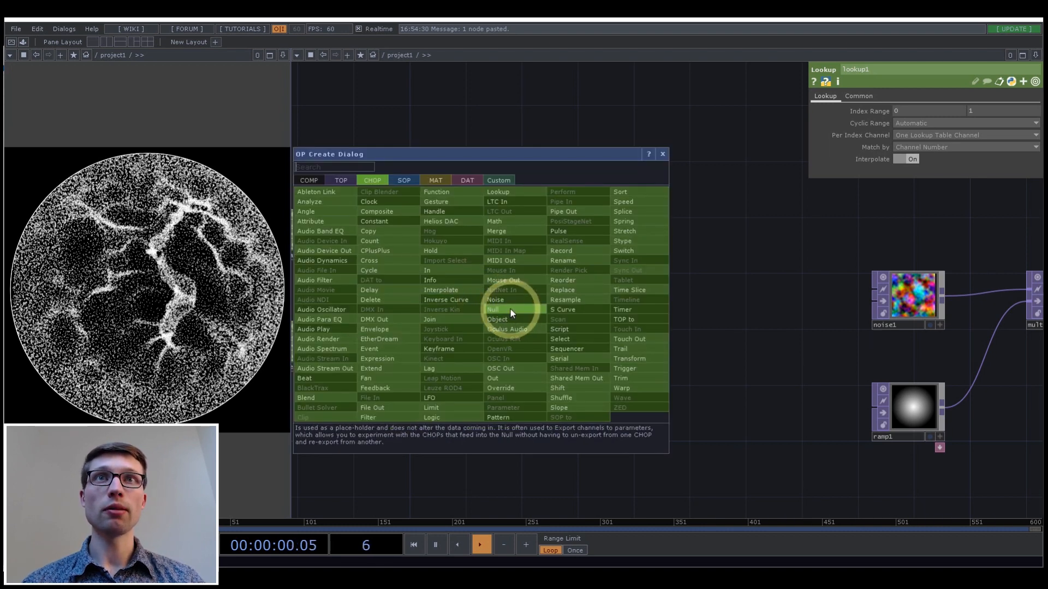
pyautogui.click(510, 308)
pyautogui.click(703, 310)
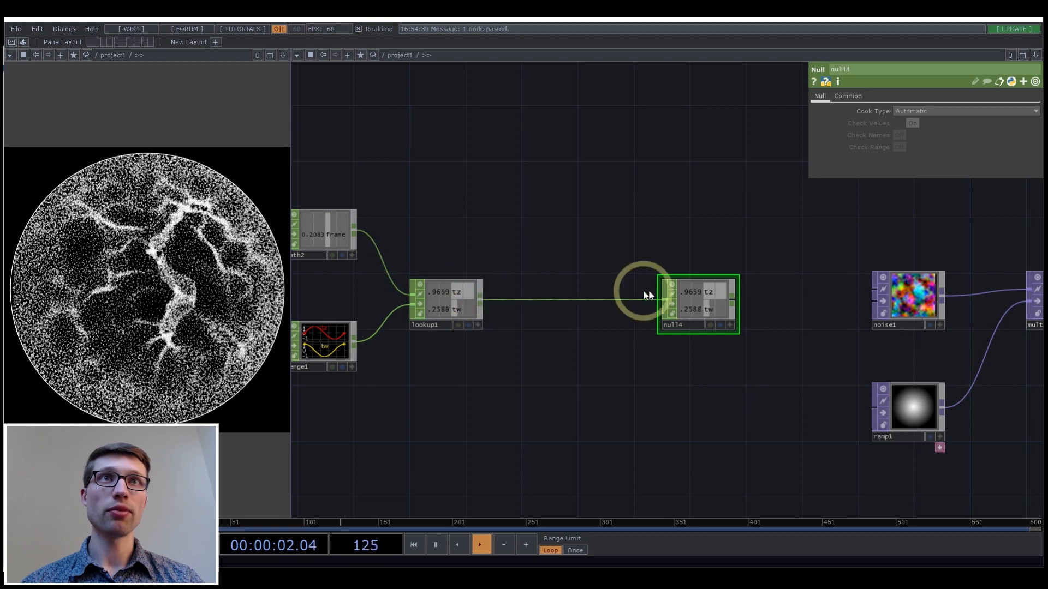
# - Try out the Noise TOP's Z translation with a value of 0.1
pyautogui.moveTo(796, 372); pyautogui.dragTo(595, 369)
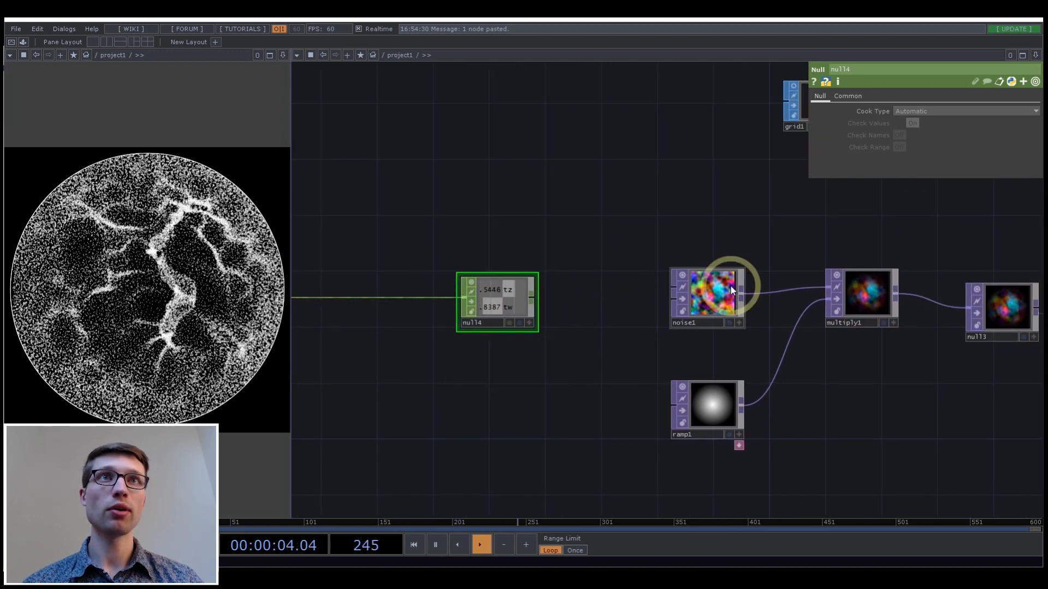
pyautogui.click(711, 310)
pyautogui.scroll(3, 755, 307)
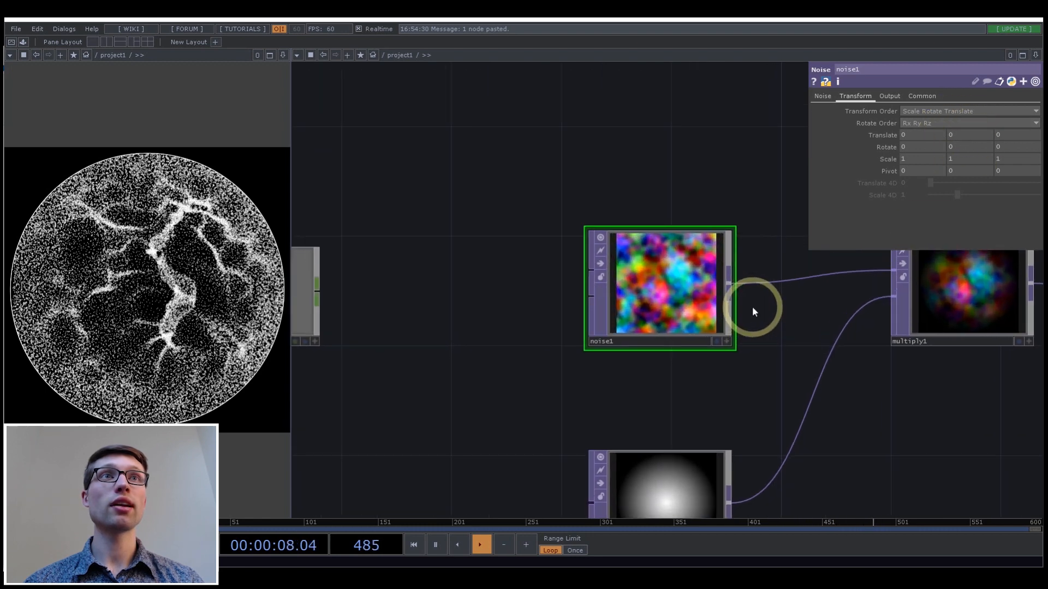
pyautogui.scroll(2, 539, 283)
pyautogui.scroll(2, 770, 349)
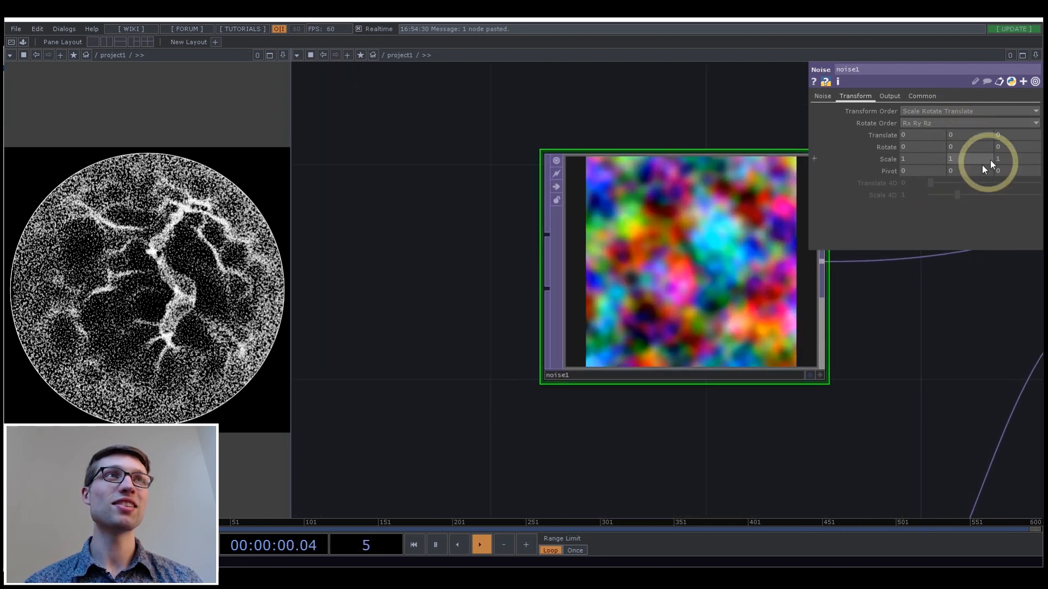
pyautogui.moveTo(1007, 137); pyautogui.dragTo(916, 161, button='middle')
pyautogui.scroll(-5, 467, 274)
pyautogui.scroll(3, 435, 358)
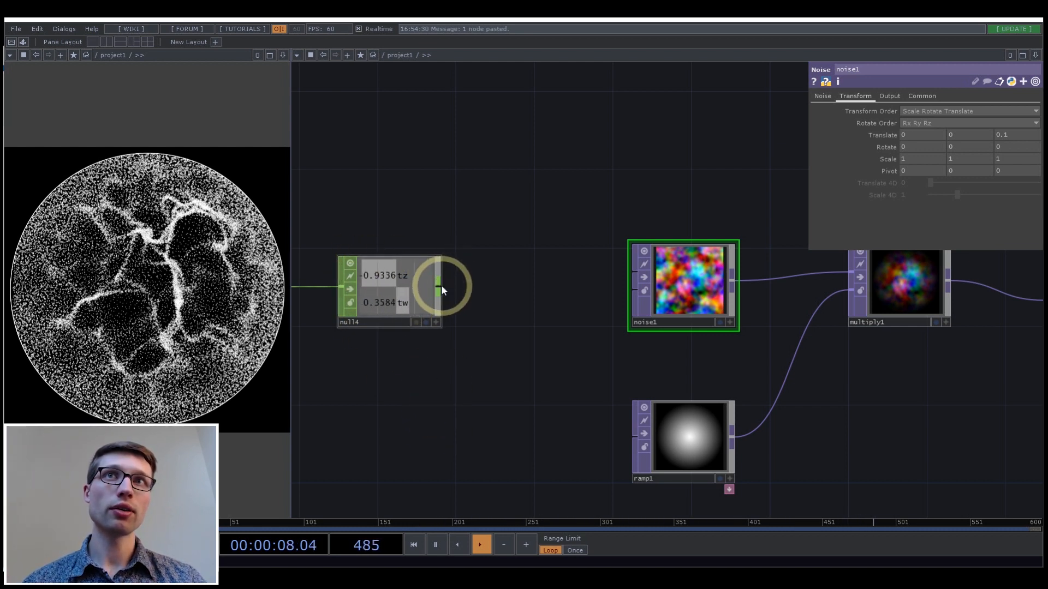
# - Set the Noise TOP's Type to Simplex 4D (GPU)
pyautogui.click(823, 96)
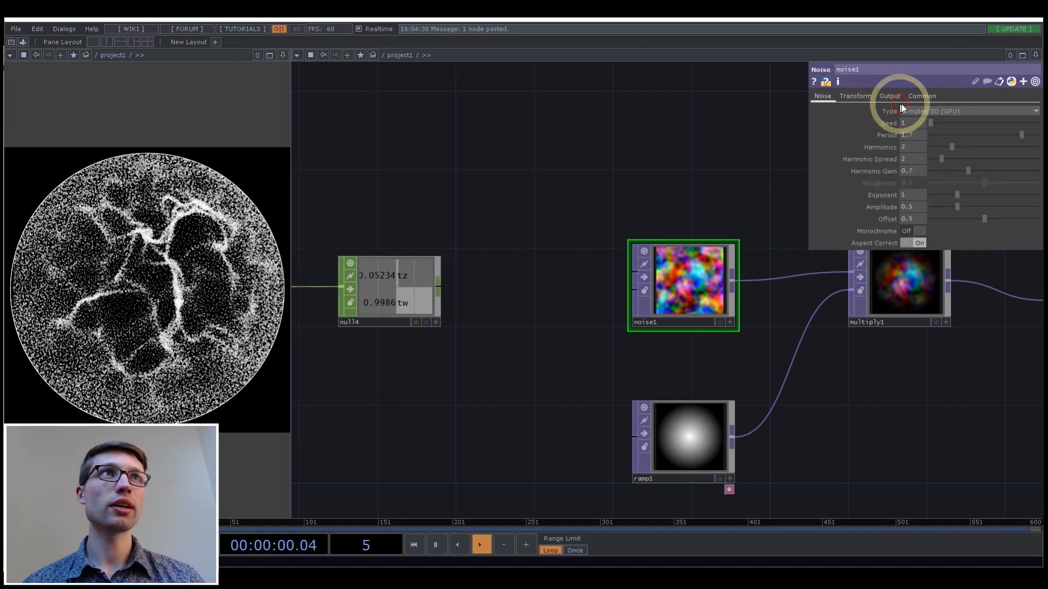
pyautogui.click(901, 110)
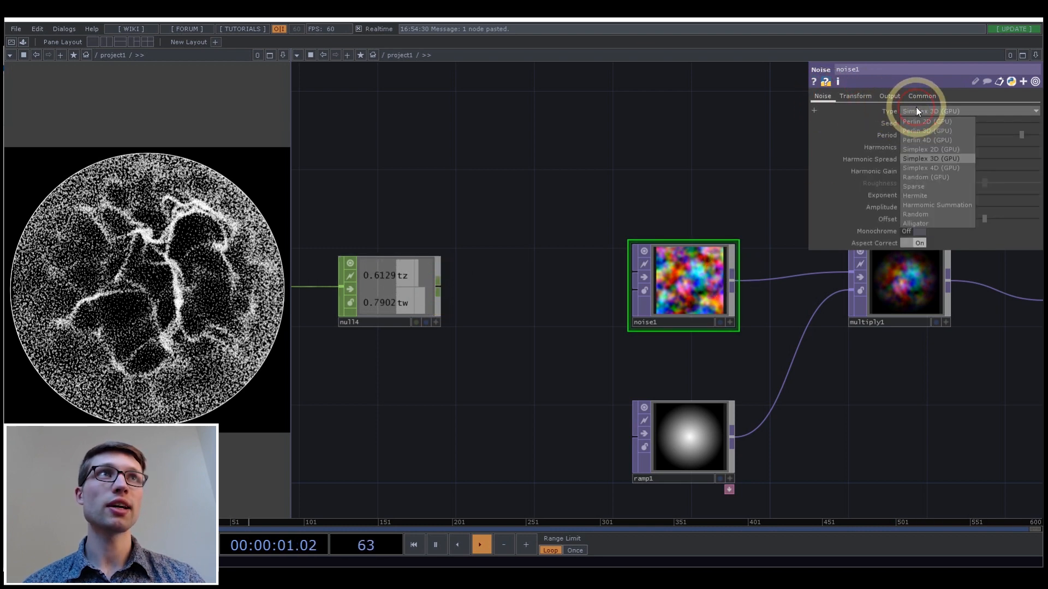
pyautogui.click(937, 169)
pyautogui.scroll(2, 668, 299)
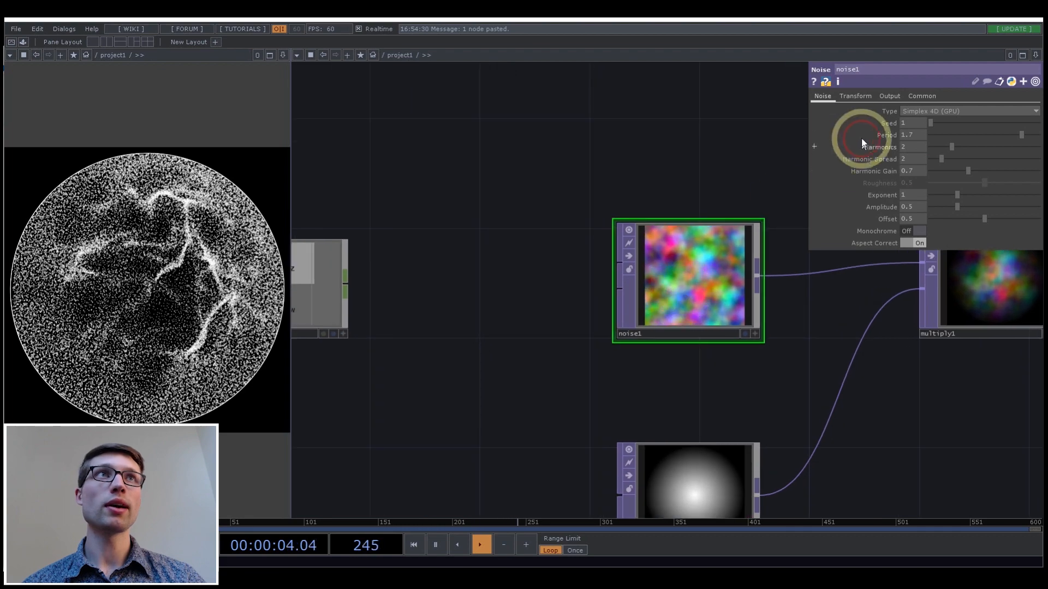
# - Try out the Noise TOP's Translate 4D at 0.6 and its Z translation at -0.1
pyautogui.click(862, 98)
pyautogui.moveTo(919, 183)
pyautogui.mouseDown(button='middle')
pyautogui.moveTo(909, 182)
pyautogui.moveTo(1043, 183)
pyautogui.moveTo(846, 176)
pyautogui.moveTo(910, 183)
pyautogui.mouseUp(button='middle')
pyautogui.scroll(-2, 828, 232)
pyautogui.scroll(-1, 833, 230)
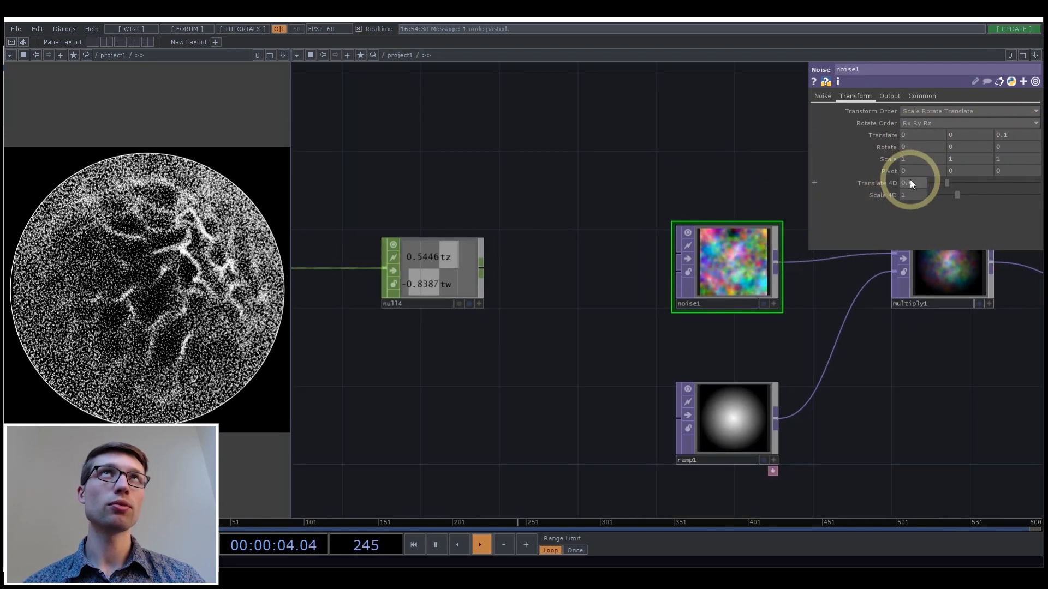
pyautogui.moveTo(1006, 138); pyautogui.dragTo(851, 213, button='middle')
# - Activate the Null CHOP's viewer and export its tz channel to the Noise TOP's Z translation and tw to Translate 4D
pyautogui.moveTo(449, 268); pyautogui.dragTo(493, 270)
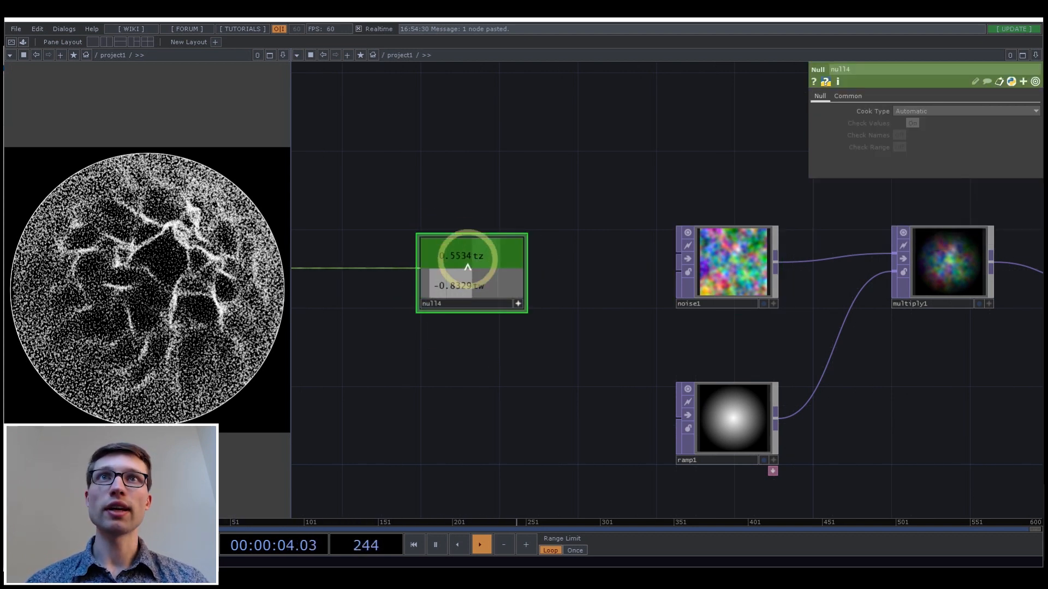
pyautogui.click(737, 262)
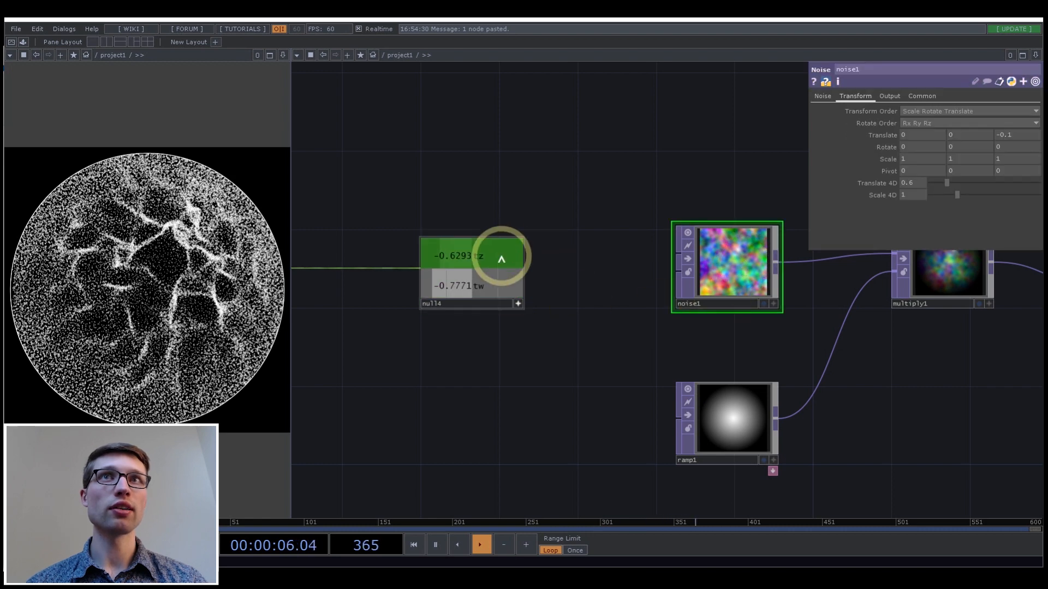
pyautogui.moveTo(483, 258); pyautogui.dragTo(1021, 136)
pyautogui.click(1018, 121)
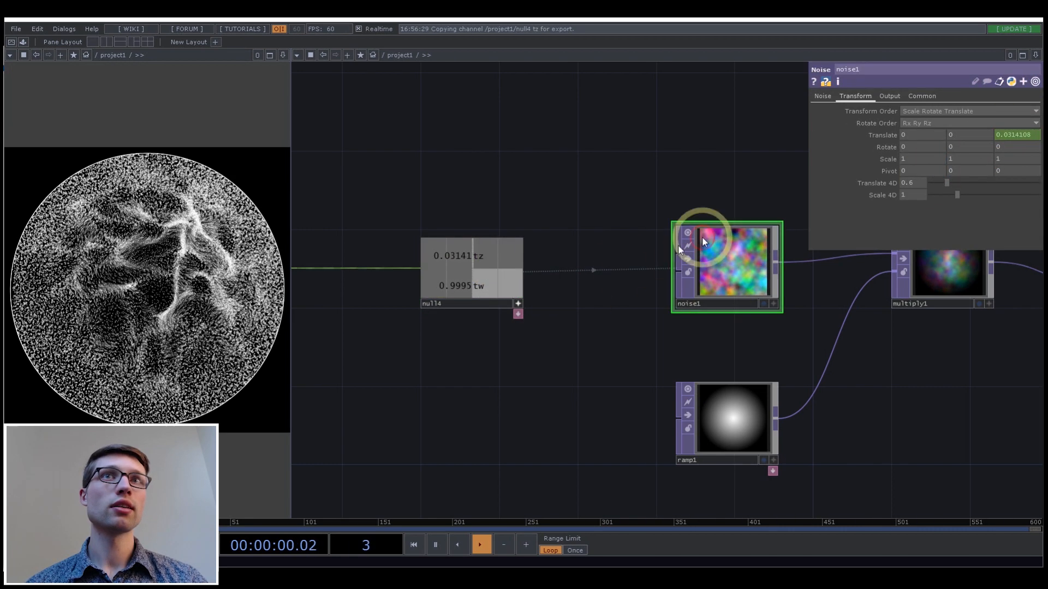
pyautogui.moveTo(498, 289); pyautogui.dragTo(918, 181)
pyautogui.click(919, 168)
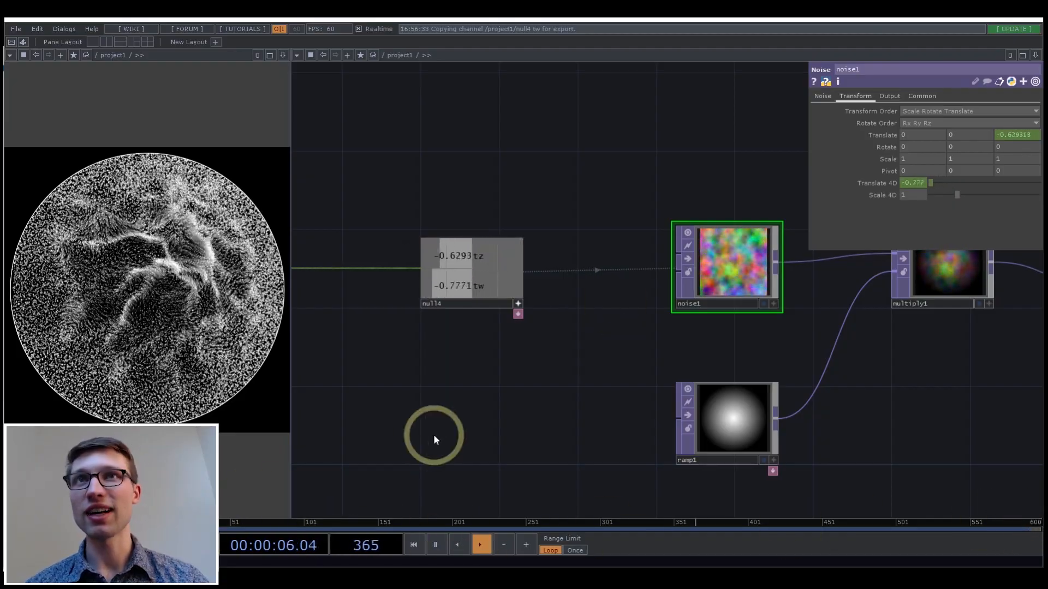
pyautogui.moveTo(426, 437); pyautogui.dragTo(584, 402)
pyautogui.scroll(-4, 585, 402)
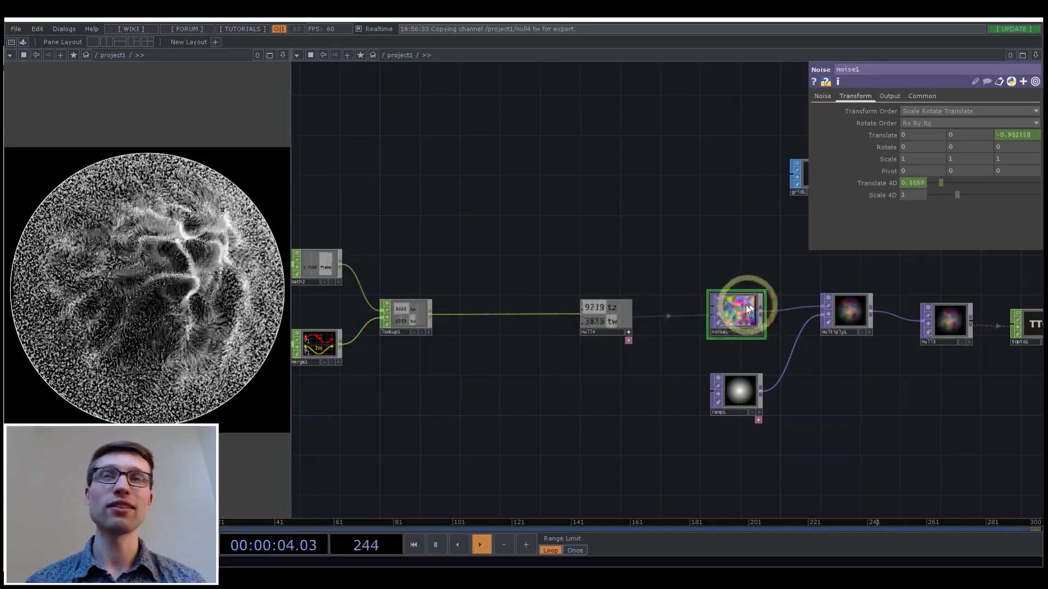
pyautogui.scroll(3, 742, 305)
pyautogui.moveTo(328, 341); pyautogui.dragTo(464, 339)
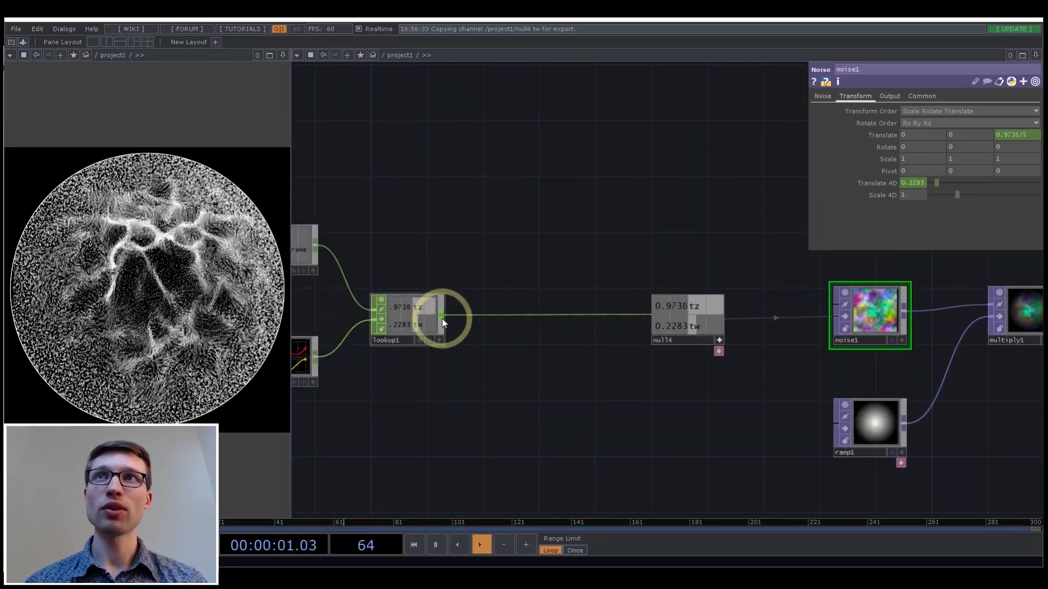
# - Insert a Math CHOP on the wire between the lookup1 and null4 CHOPs
pyautogui.rightClick(442, 319)
pyautogui.write('mat')
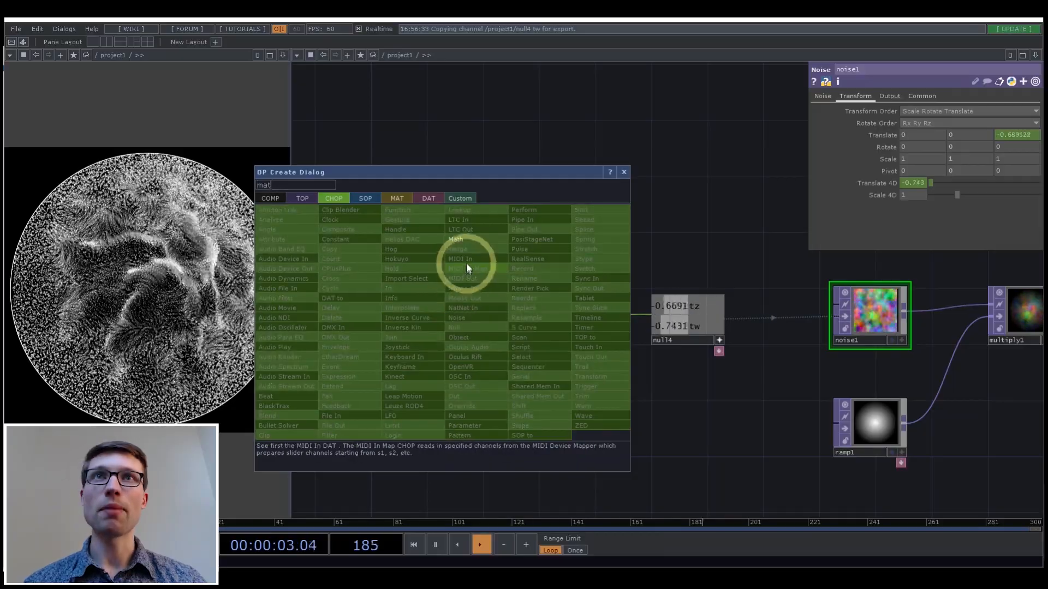
pyautogui.click(473, 240)
pyautogui.click(543, 345)
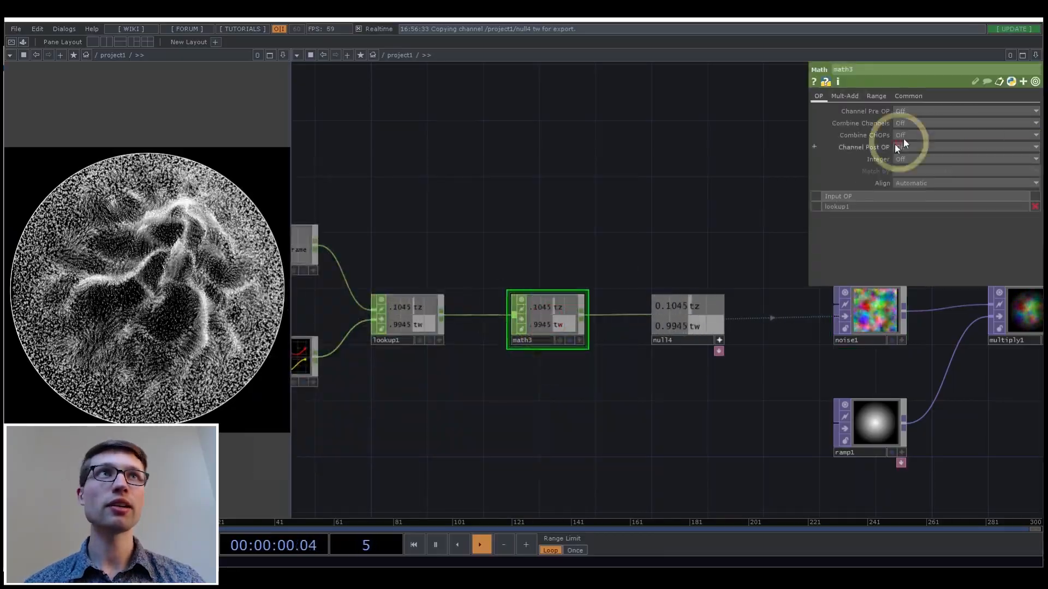
# - Reduce the Math CHOP's Multiply value to 0.19 to shrink the circular motion driving the noise
pyautogui.click(877, 95)
pyautogui.click(845, 96)
pyautogui.moveTo(927, 124); pyautogui.dragTo(927, 126)
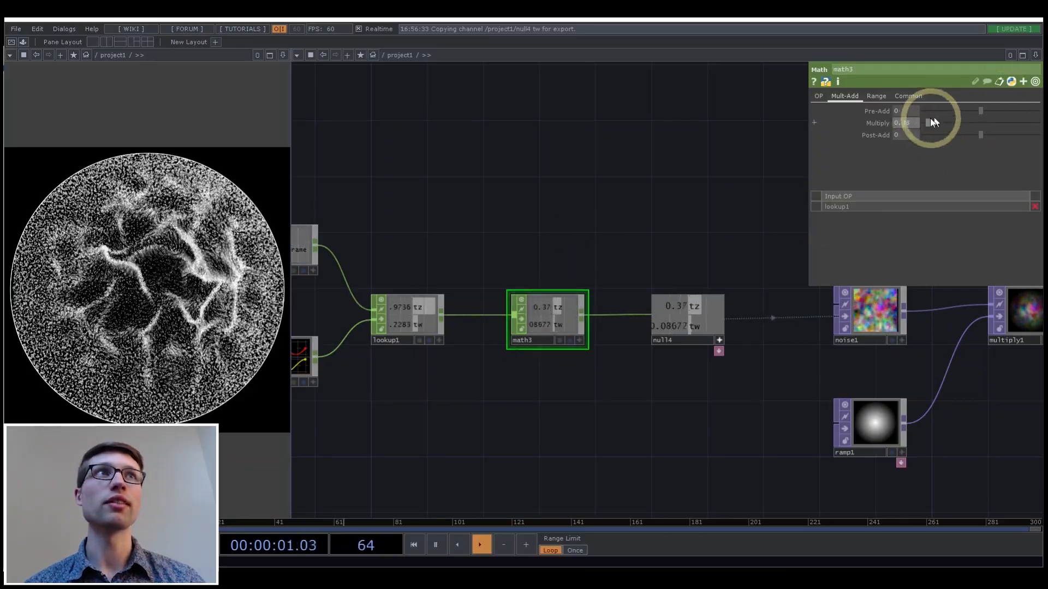
pyautogui.moveTo(929, 123)
pyautogui.mouseDown()
pyautogui.moveTo(976, 127)
pyautogui.moveTo(924, 124)
pyautogui.moveTo(921, 140)
pyautogui.mouseUp()
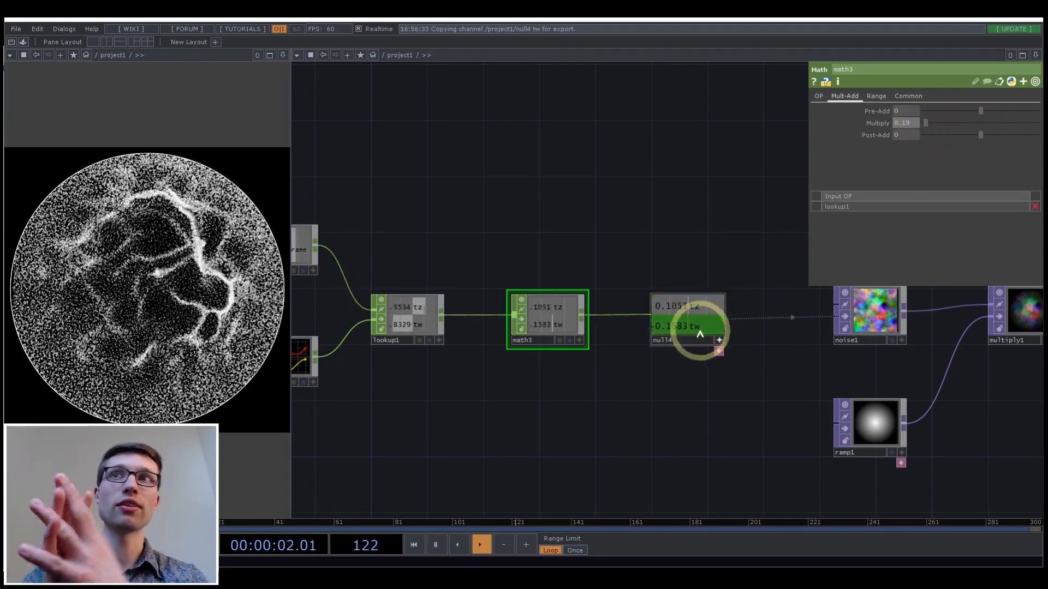
# - Select the noise1 TOP and check its exported Z translation and Translate 4D values during playback
pyautogui.moveTo(730, 375); pyautogui.dragTo(576, 391)
pyautogui.scroll(5, 732, 334)
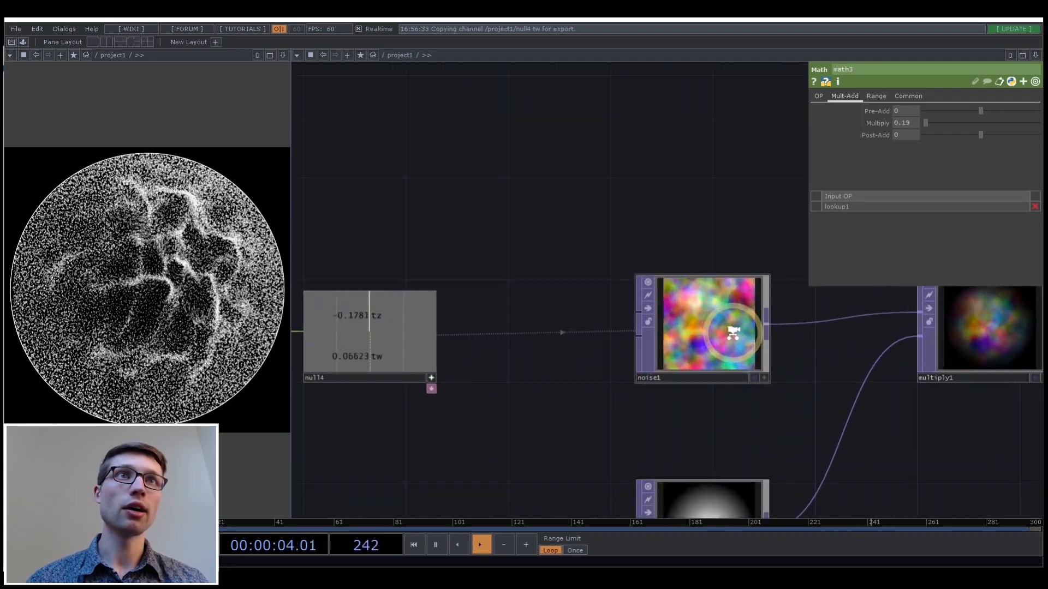
pyautogui.click(732, 334)
pyautogui.scroll(-4, 505, 242)
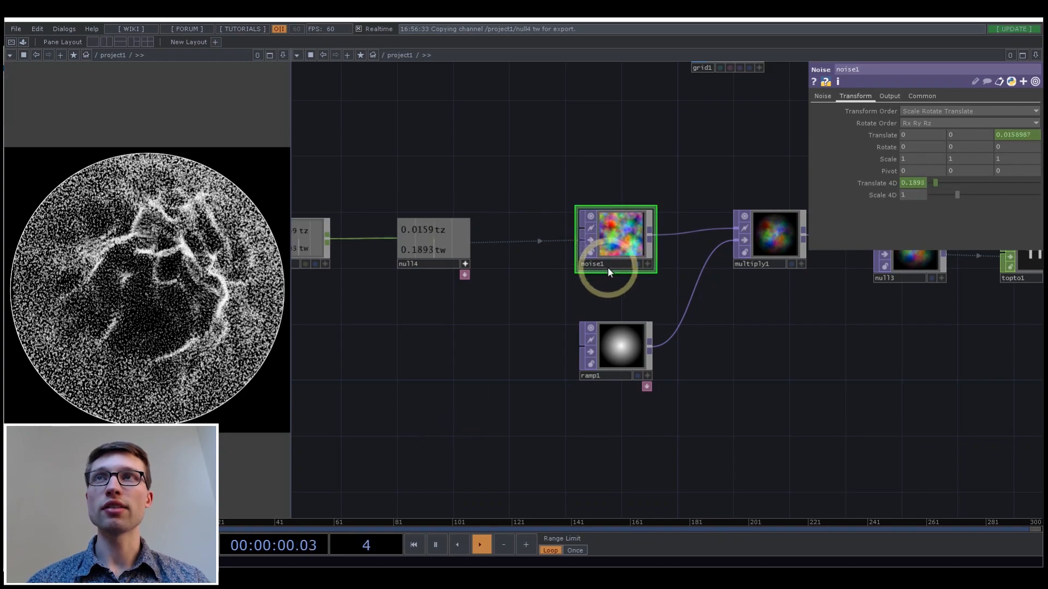
pyautogui.scroll(-5, 555, 370)
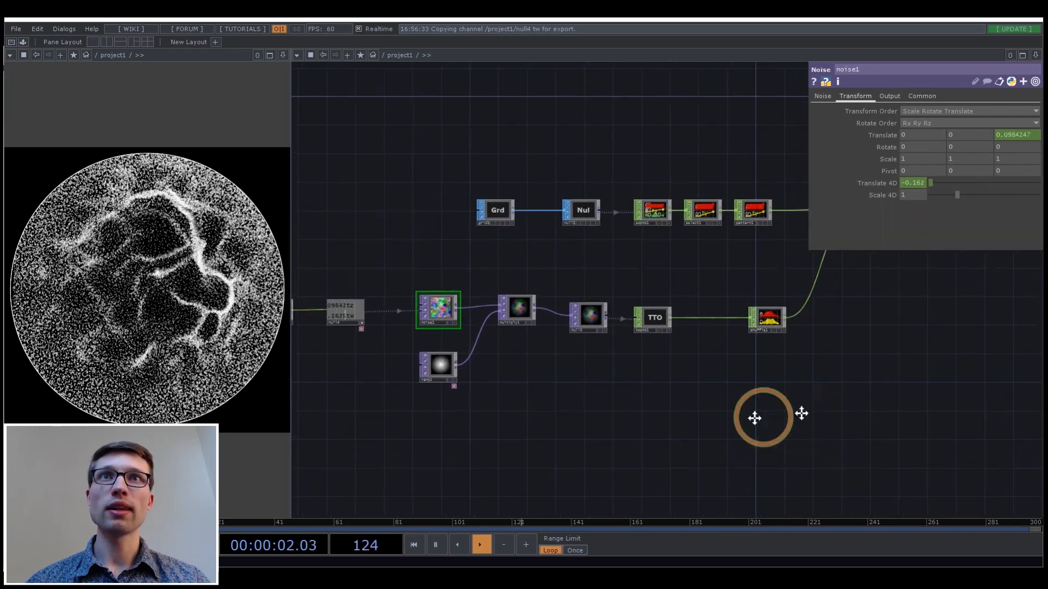
# - Move the circle1 and null1 TOPs closer to the feedback component and line them up in a row
pyautogui.moveTo(822, 411); pyautogui.dragTo(583, 407)
pyautogui.scroll(-5, 584, 404)
pyautogui.moveTo(758, 362); pyautogui.dragTo(513, 397)
pyautogui.scroll(4, 593, 283)
pyautogui.scroll(3, 595, 282)
pyautogui.moveTo(515, 205); pyautogui.dragTo(444, 177)
pyautogui.moveTo(587, 197); pyautogui.dragTo(516, 178)
pyautogui.moveTo(440, 175); pyautogui.dragTo(430, 185)
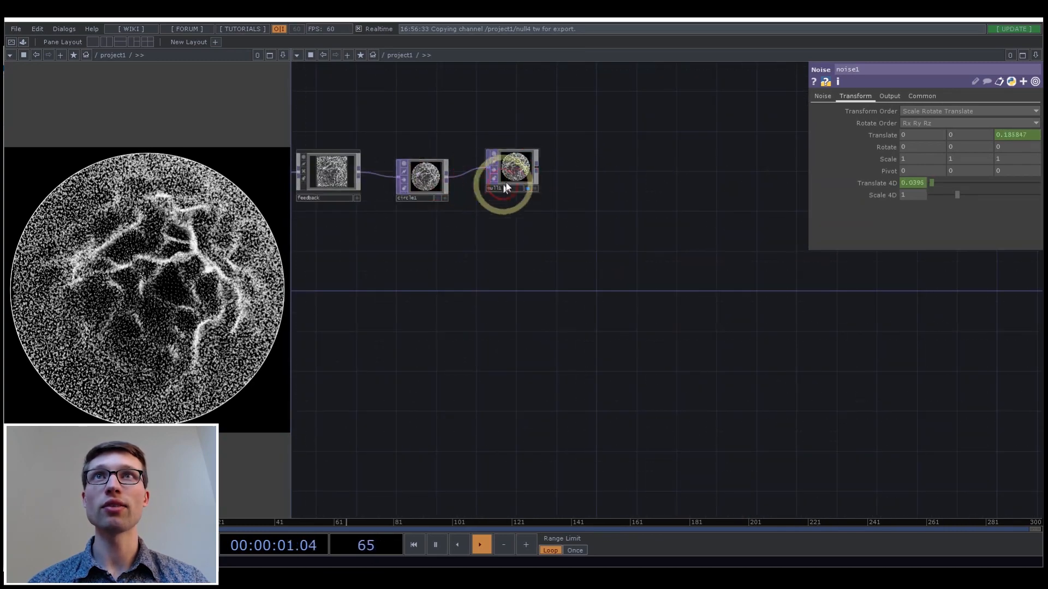
pyautogui.moveTo(638, 222); pyautogui.dragTo(554, 246)
pyautogui.scroll(4, 555, 247)
pyautogui.moveTo(515, 290); pyautogui.dragTo(595, 372)
pyautogui.scroll(-2, 589, 370)
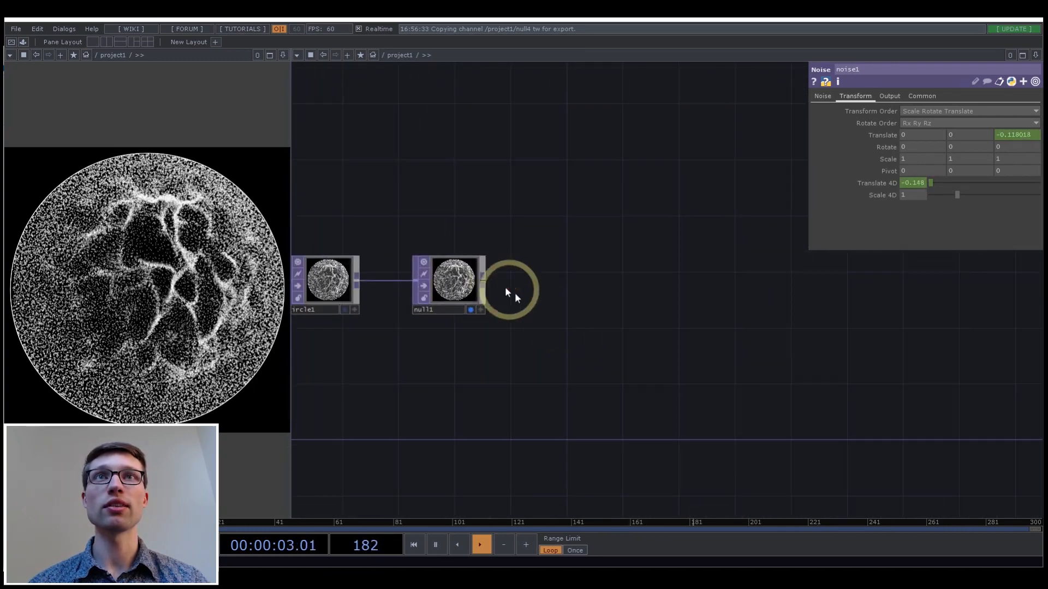
# - Add a Movie File Out TOP connected to the output of the null1 TOP
pyautogui.rightClick(484, 280)
pyautogui.write('mo')
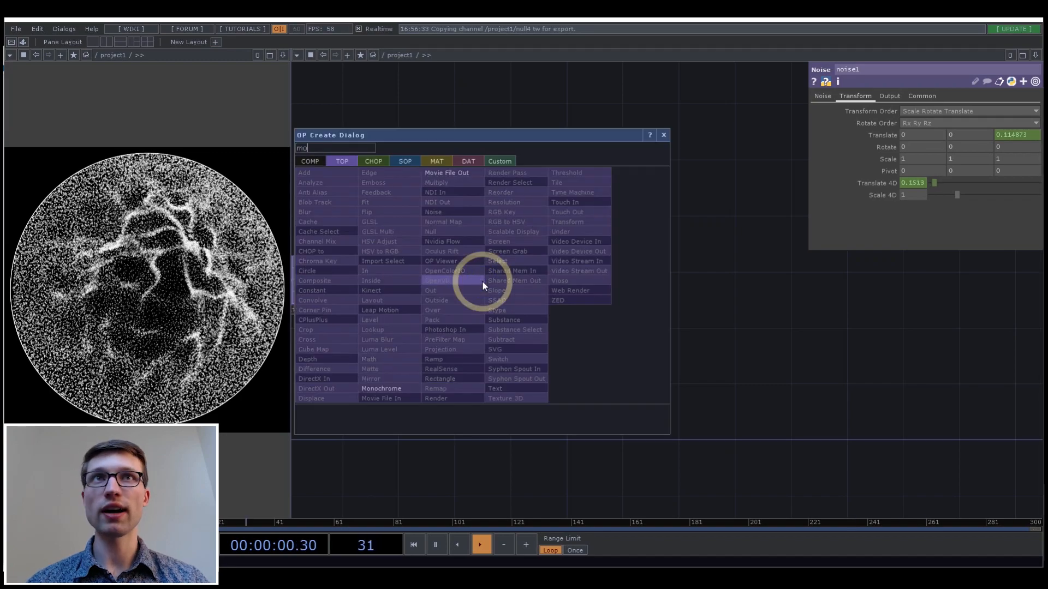
pyautogui.click(461, 173)
pyautogui.click(664, 267)
pyautogui.scroll(4, 662, 284)
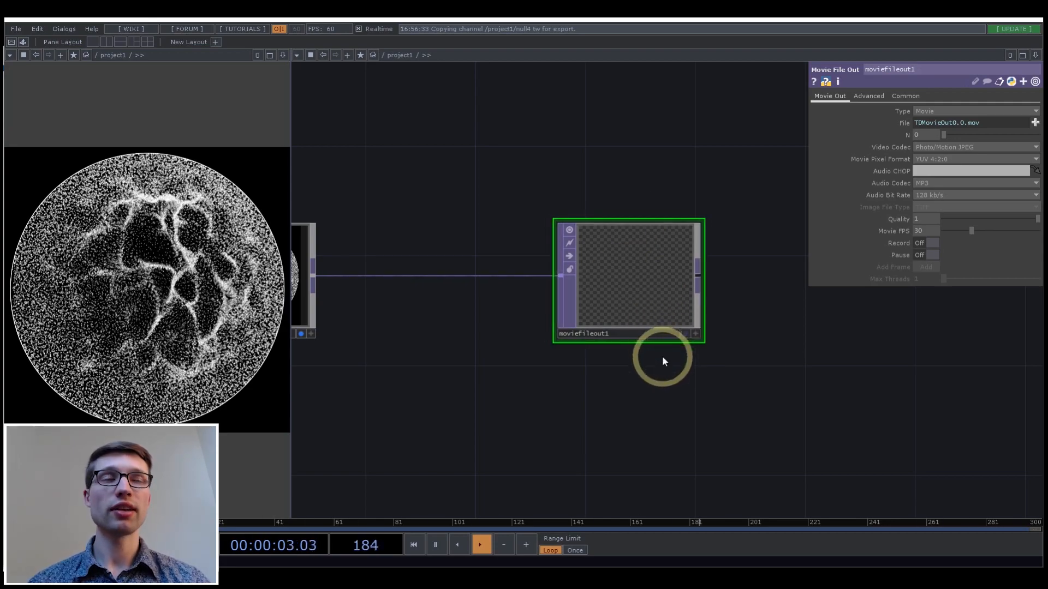
pyautogui.scroll(-3, 687, 359)
pyautogui.moveTo(643, 406); pyautogui.dragTo(677, 399)
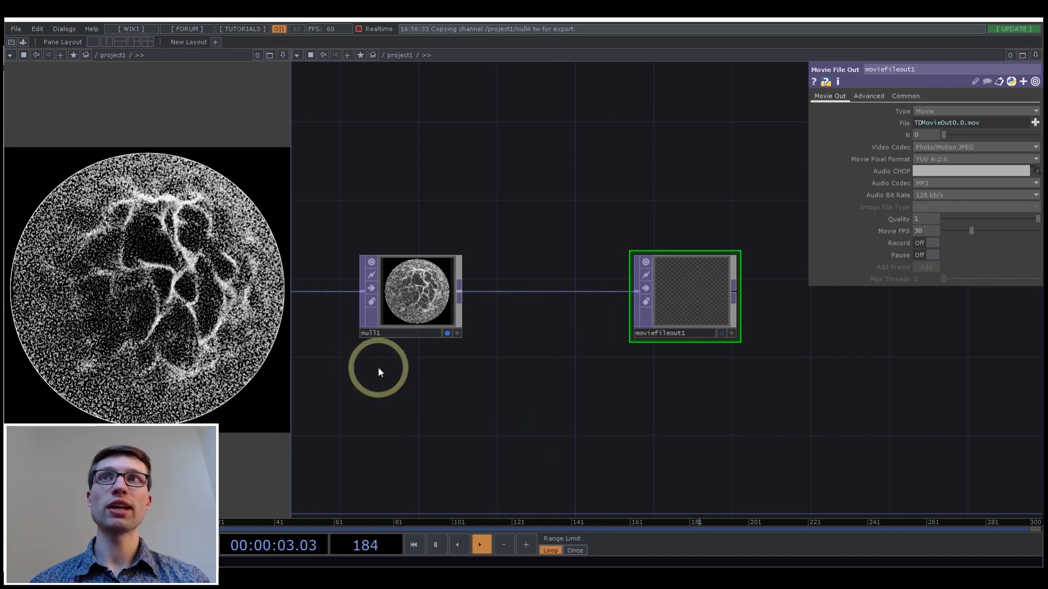
# - Set the Movie File Out TOP's Video Codec to GIF
pyautogui.moveTo(450, 401); pyautogui.dragTo(502, 410)
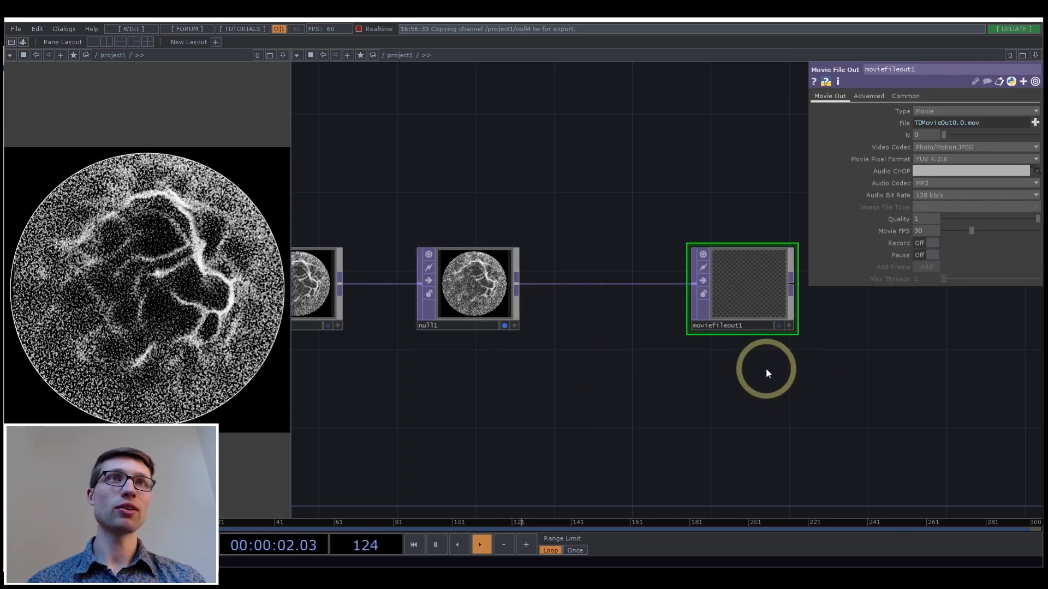
pyautogui.moveTo(737, 388); pyautogui.dragTo(679, 398)
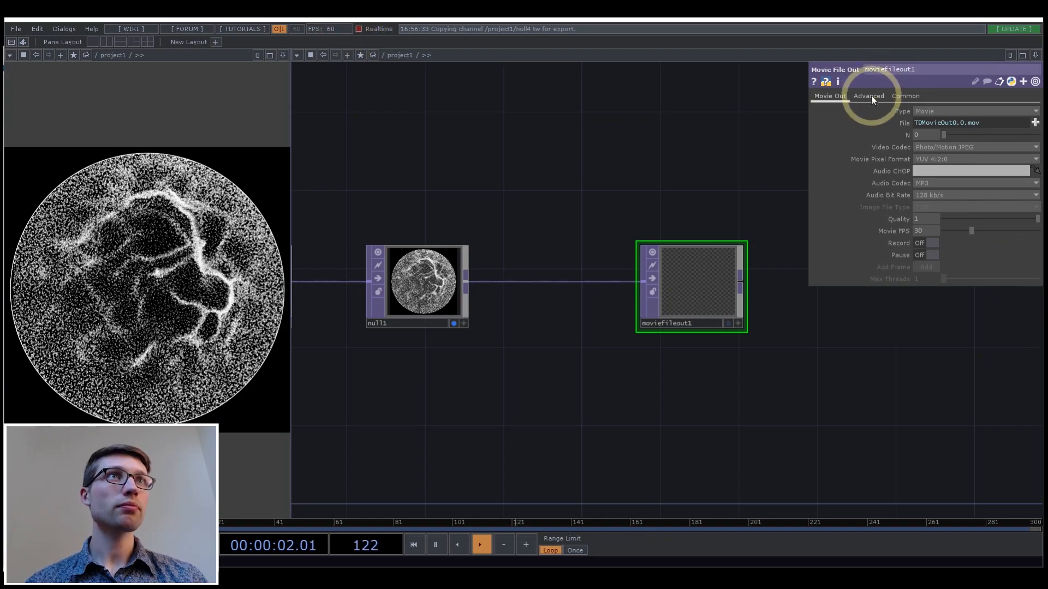
pyautogui.click(936, 148)
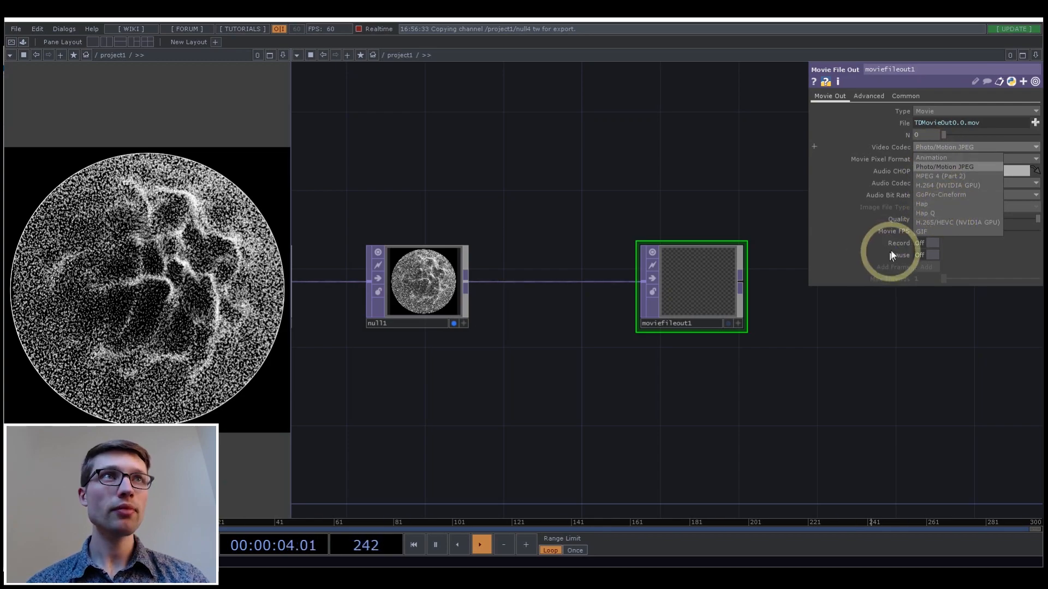
pyautogui.click(932, 232)
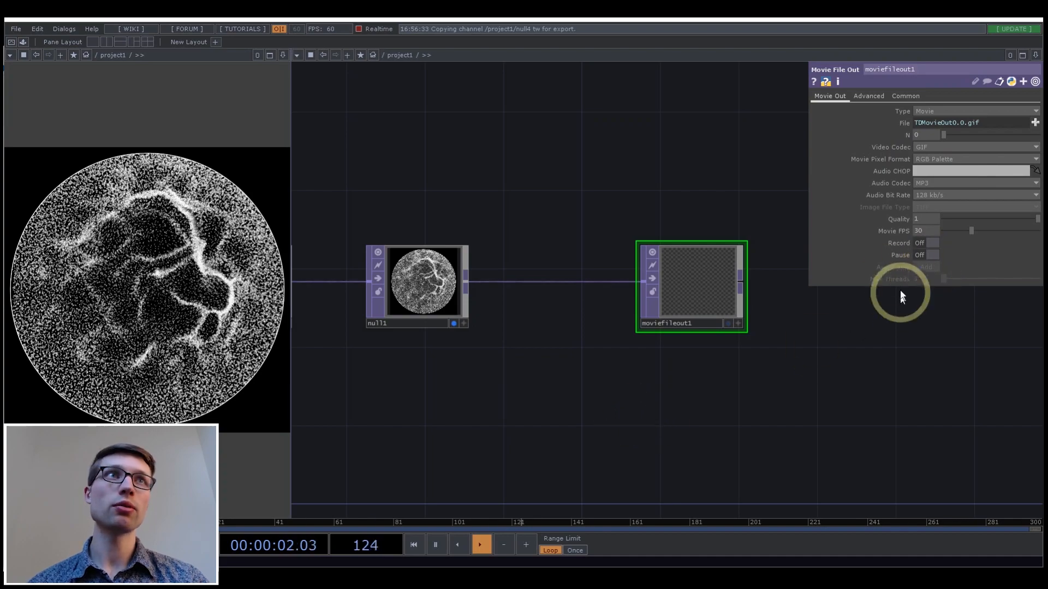
# - Set the timeline's Range Limit to Once, briefly switching back to Loop to replay the animation
pyautogui.click(576, 551)
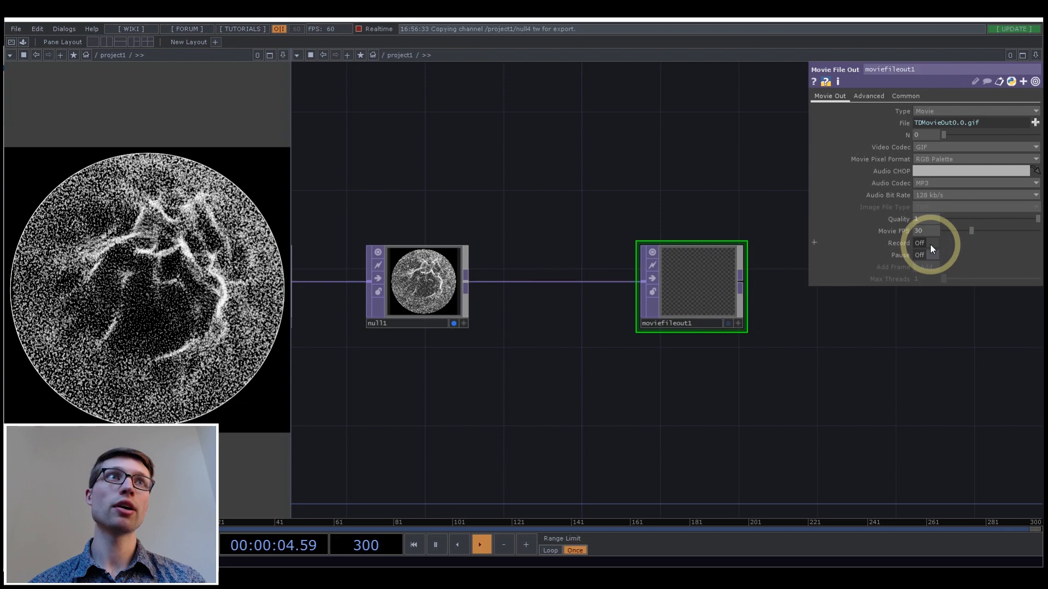
pyautogui.click(550, 551)
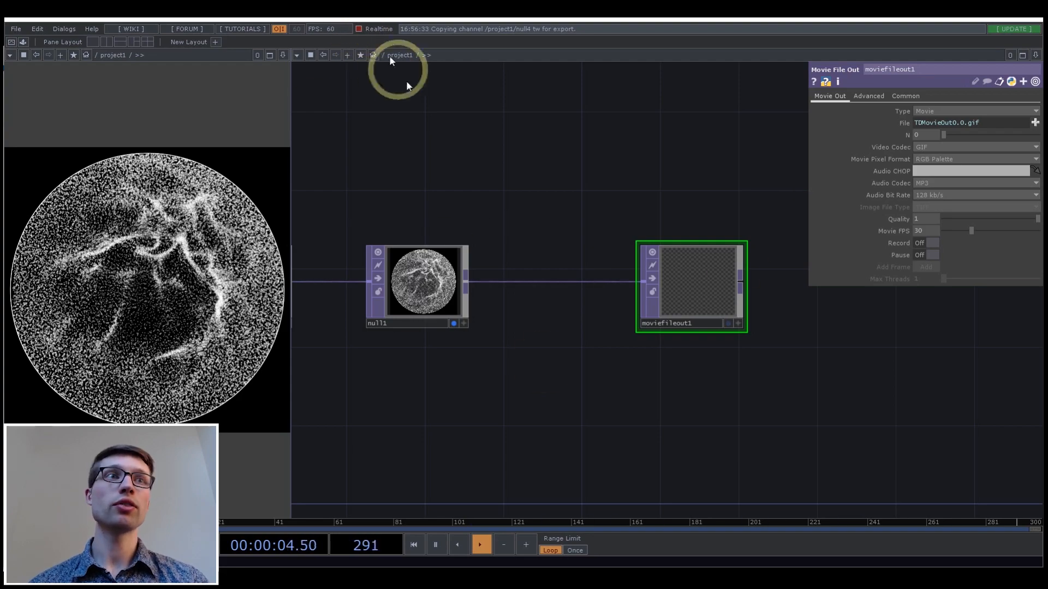
pyautogui.click(576, 550)
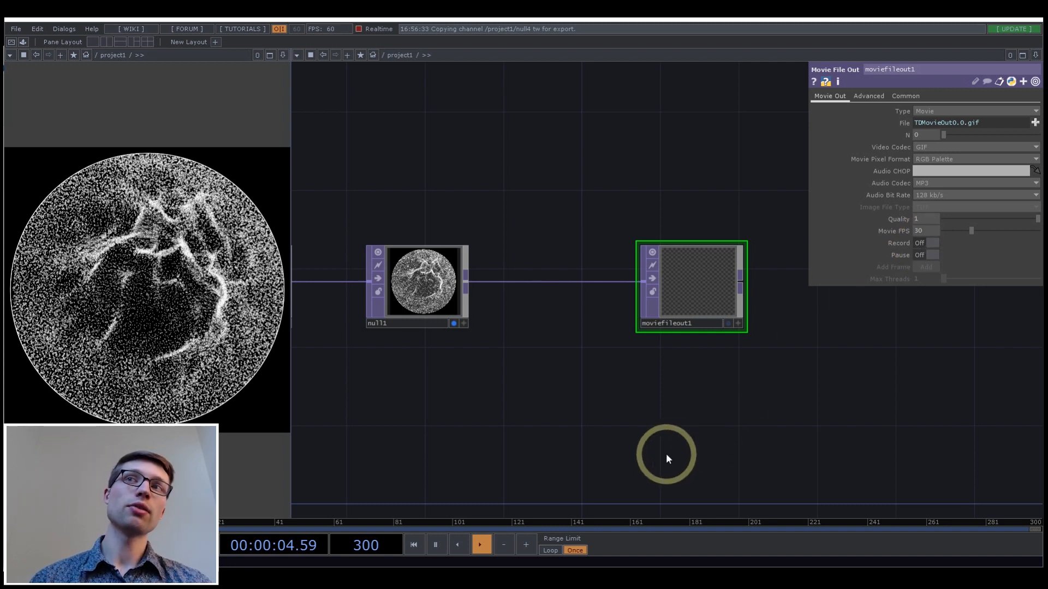
# - Examine the circle1 TOP's image up close, checking the transparency behind the particles inside the circle
pyautogui.moveTo(550, 461); pyautogui.dragTo(565, 432)
pyautogui.moveTo(536, 394); pyautogui.dragTo(590, 399)
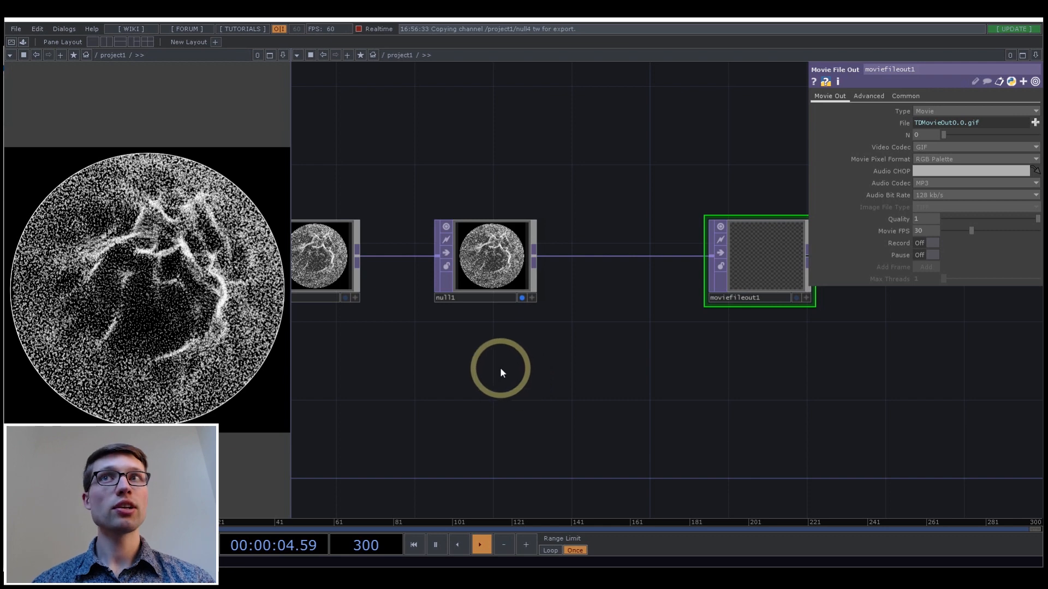
pyautogui.moveTo(500, 368); pyautogui.dragTo(568, 376)
pyautogui.scroll(-1, 563, 375)
pyautogui.scroll(3, 420, 301)
pyautogui.scroll(2, 544, 253)
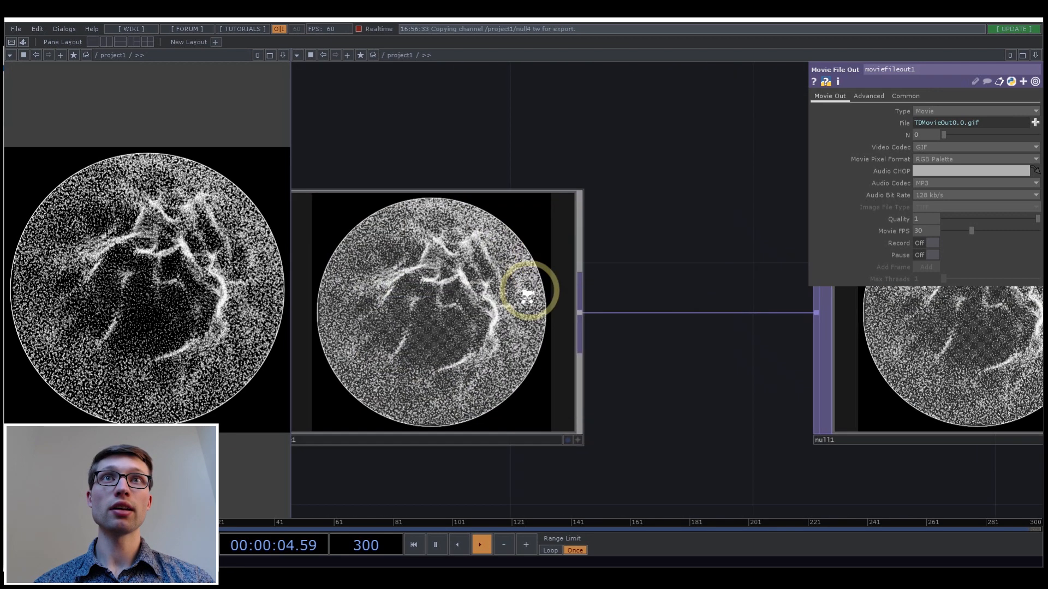
pyautogui.moveTo(394, 131); pyautogui.dragTo(536, 124)
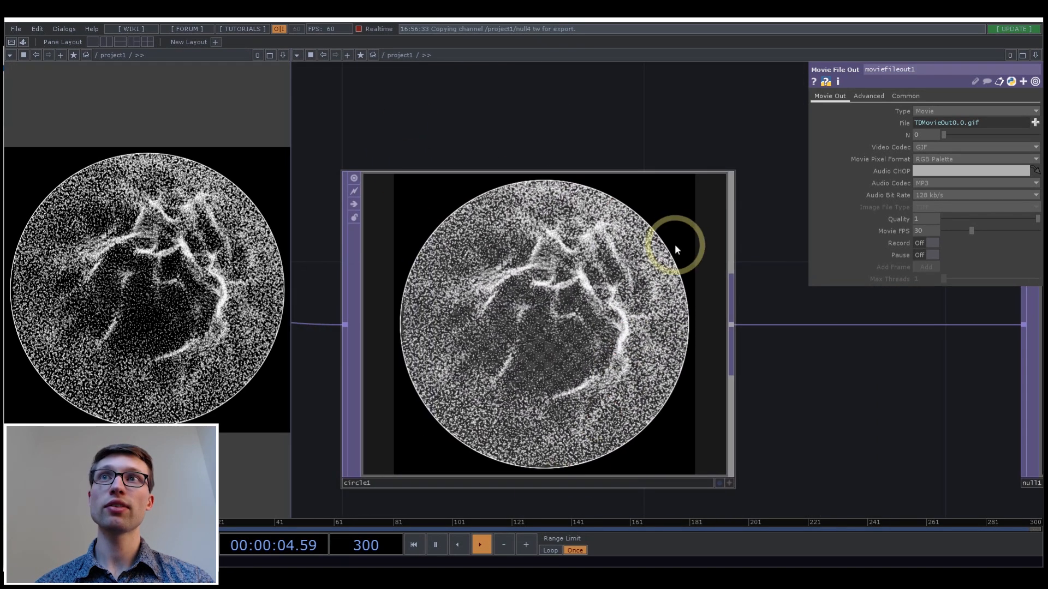
pyautogui.scroll(-3, 671, 244)
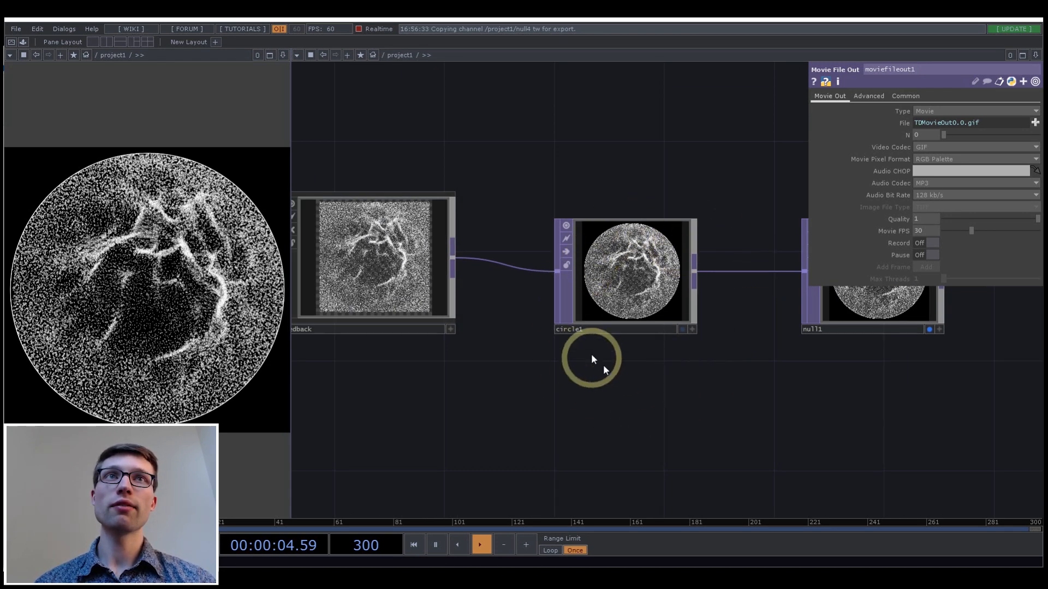
pyautogui.scroll(4, 611, 302)
pyautogui.moveTo(879, 433); pyautogui.dragTo(833, 458)
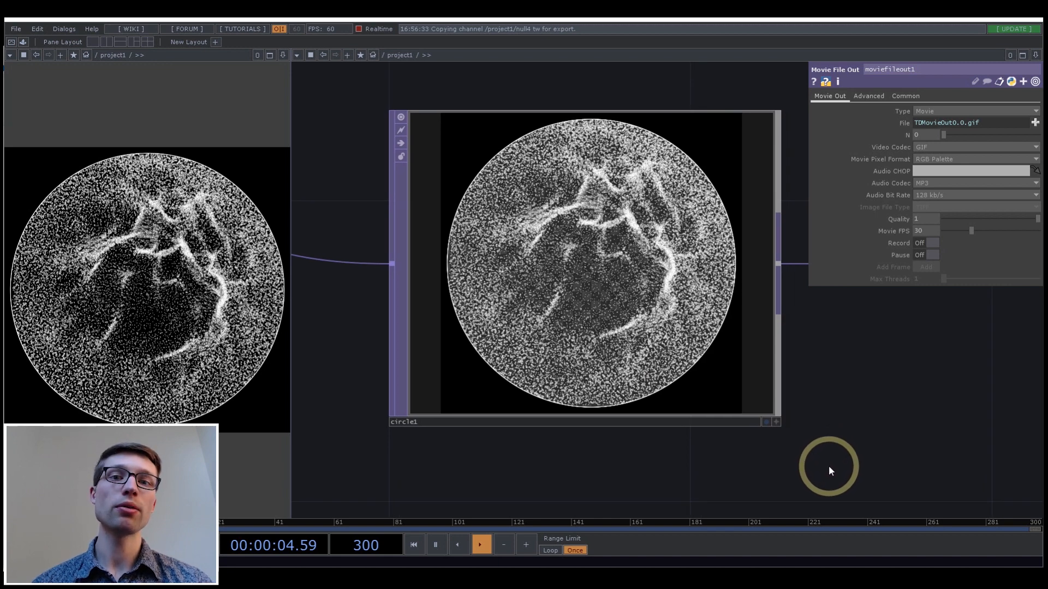
pyautogui.scroll(-3, 829, 463)
pyautogui.moveTo(858, 442); pyautogui.dragTo(827, 414)
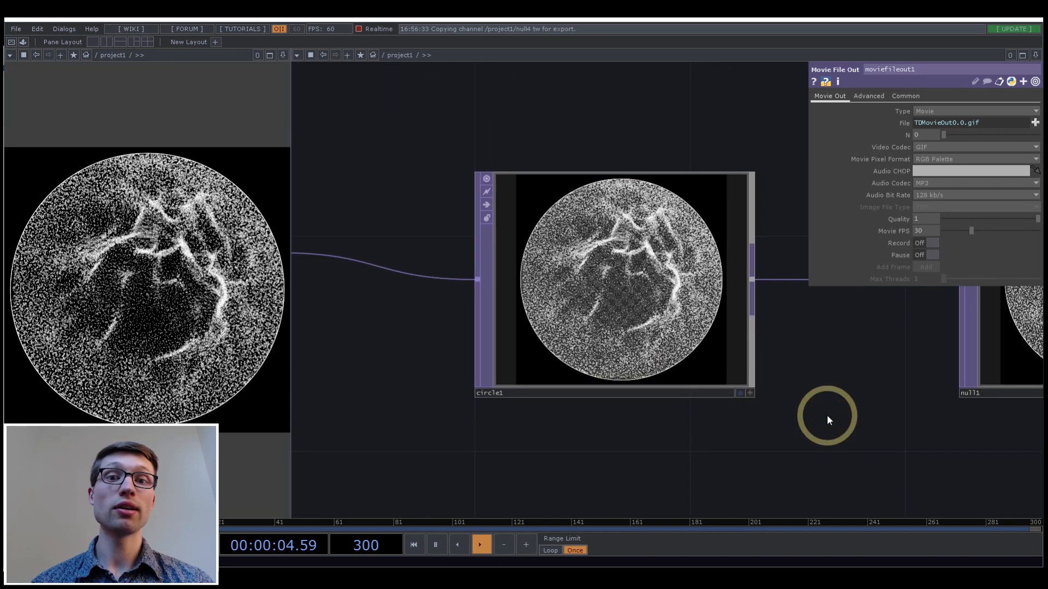